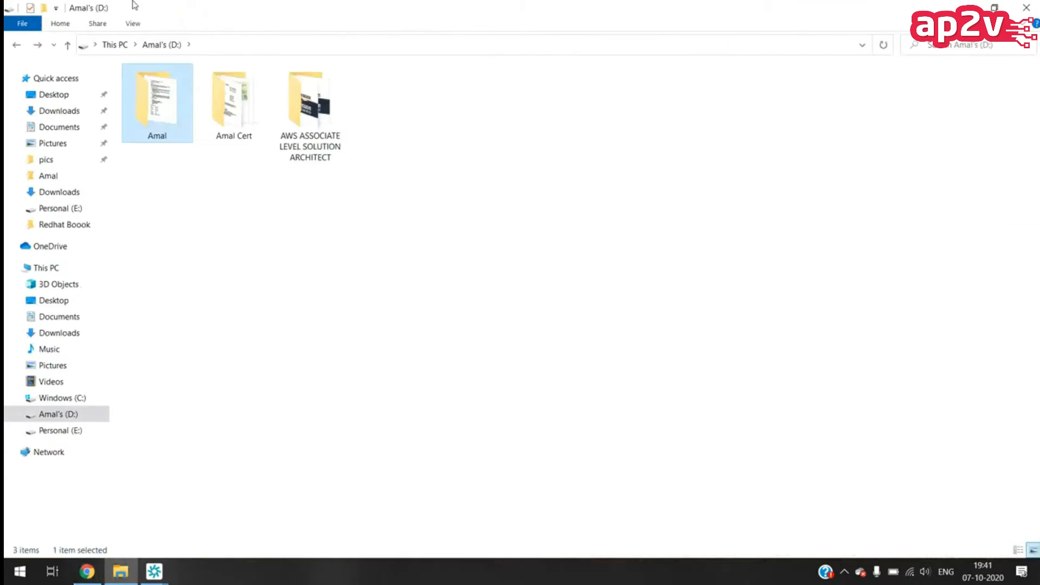
# Open Chapter#2-Cloud_Computing2.pdf from the nested personal folder on the D: drive.
pyautogui.doubleClick(157, 98)
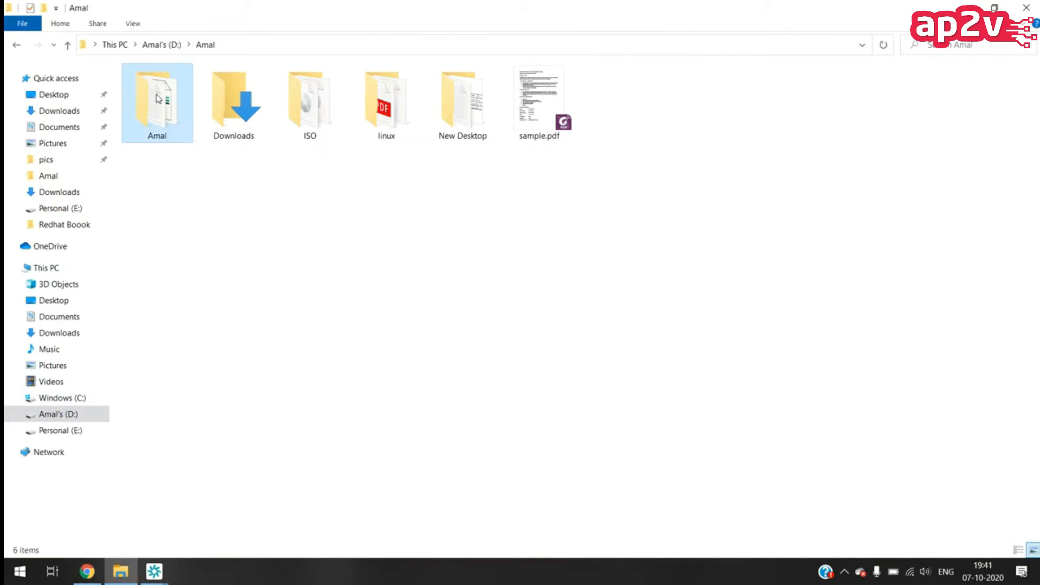
pyautogui.doubleClick(157, 98)
pyautogui.click(387, 211)
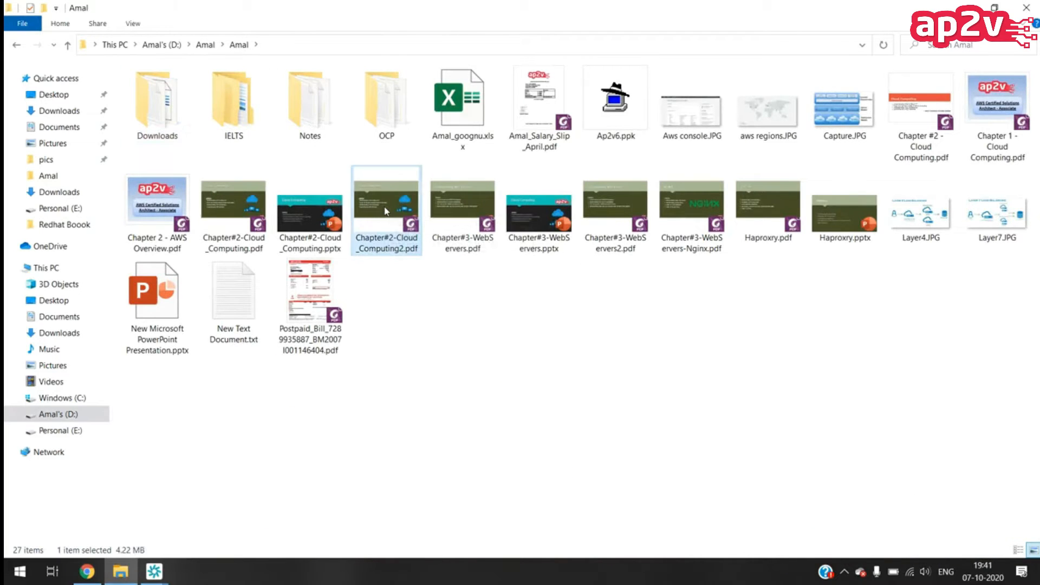
pyautogui.doubleClick(386, 211)
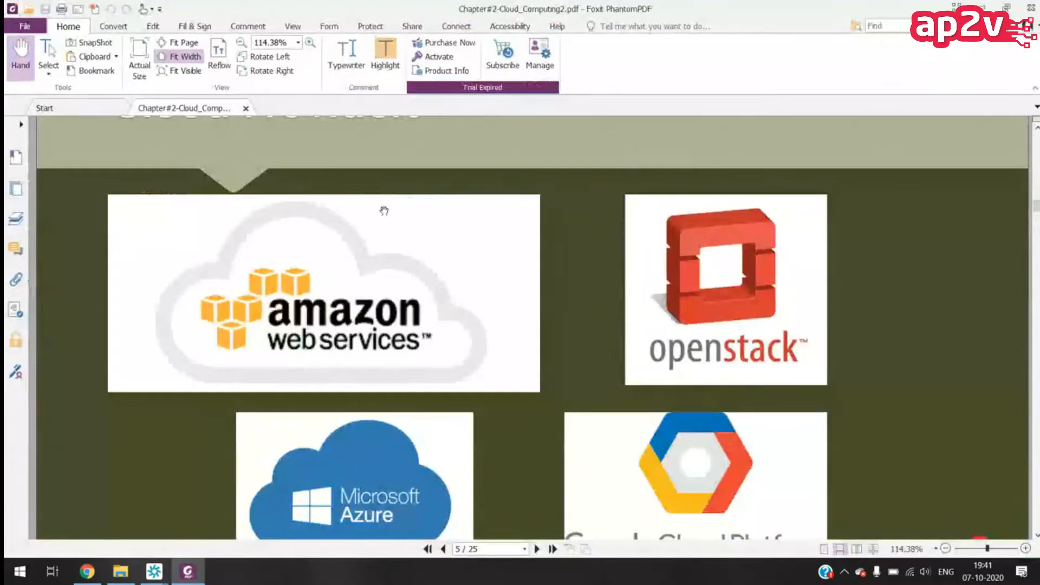
# Go to the "Amazon Elastic Compute Cloud (EC2)" slide on page 11 of the PDF.
pyautogui.scroll(-3, 384, 211)
pyautogui.scroll(-15, 384, 211)
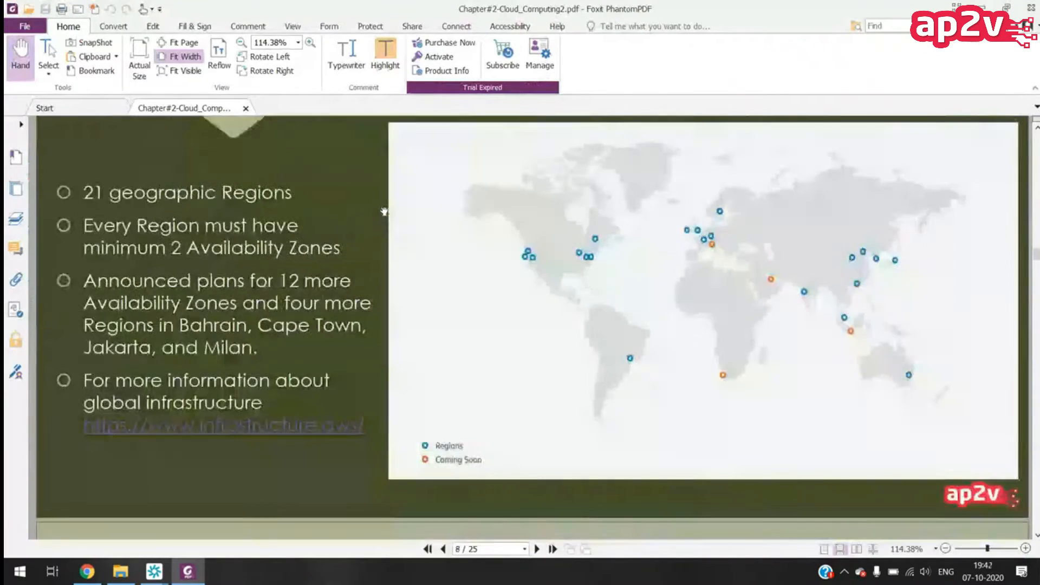
pyautogui.scroll(-12, 384, 211)
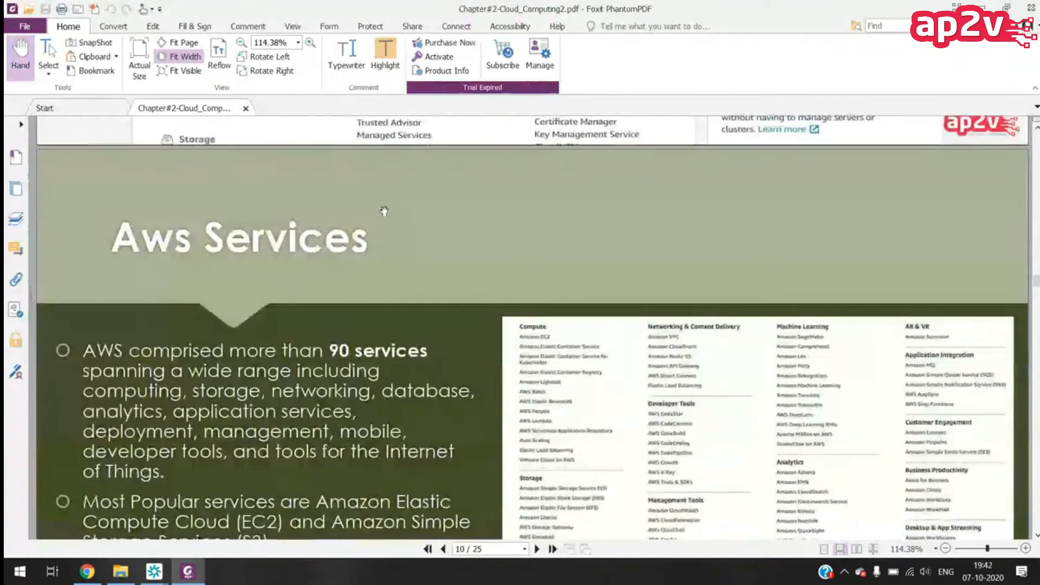
pyautogui.scroll(-5, 384, 211)
pyautogui.scroll(-2, 384, 212)
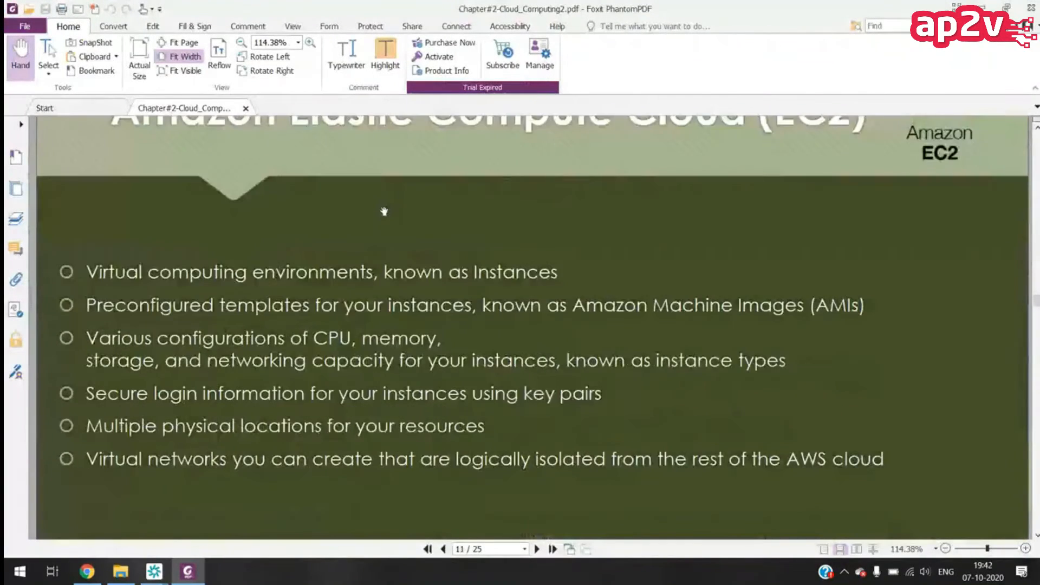
pyautogui.scroll(3, 381, 209)
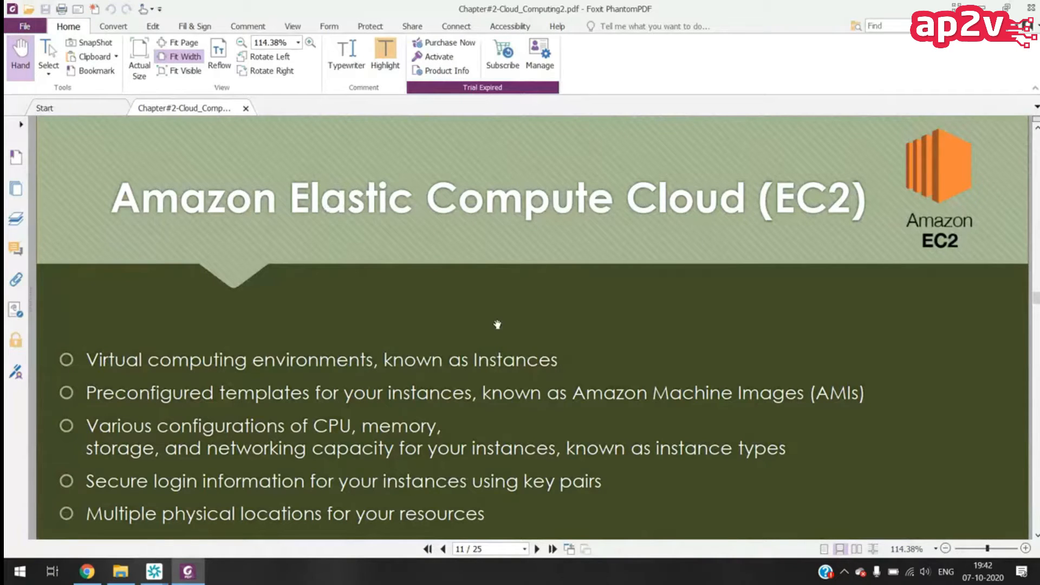
# Check the conference meeting window and hide it again to return to the EC2 slide.
pyautogui.moveTo(154, 572)
pyautogui.click(125, 528)
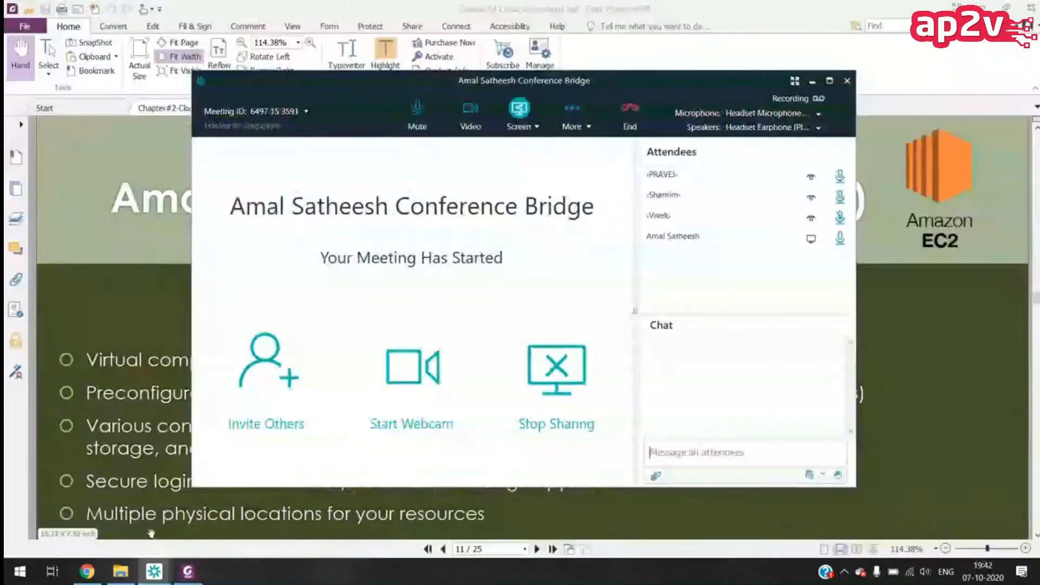
pyautogui.click(154, 571)
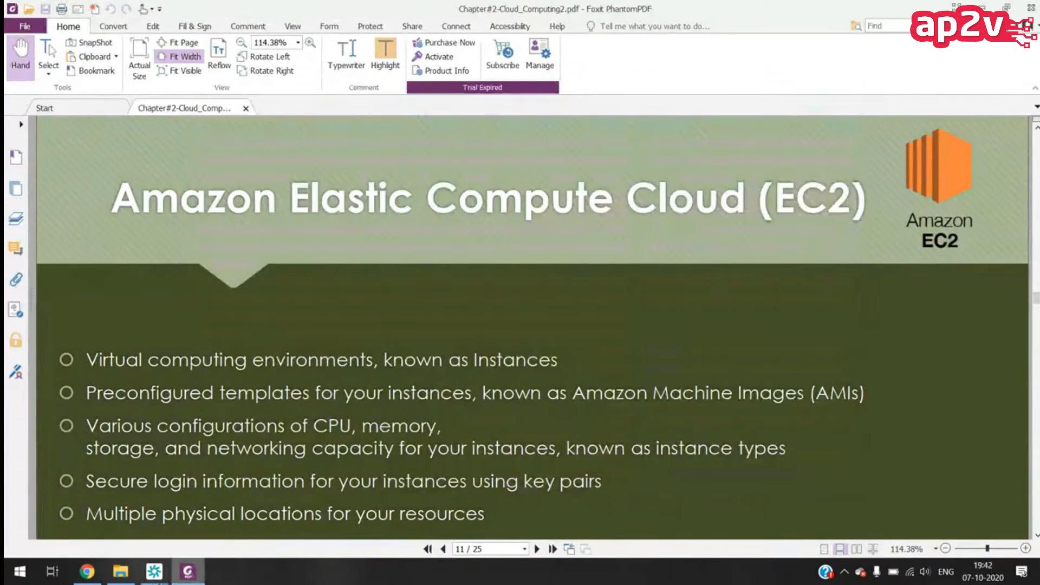
# Switch to the AWS console in Chrome, find the EC2 service with "ec2", and start the launch instance wizard at the AMI selection.
pyautogui.click(95, 574)
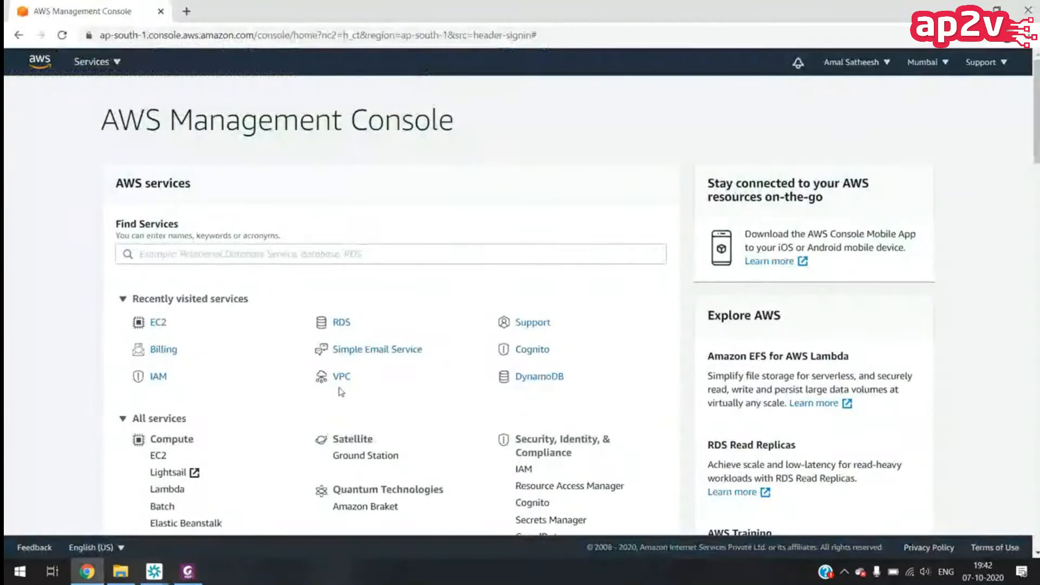
pyautogui.click(108, 68)
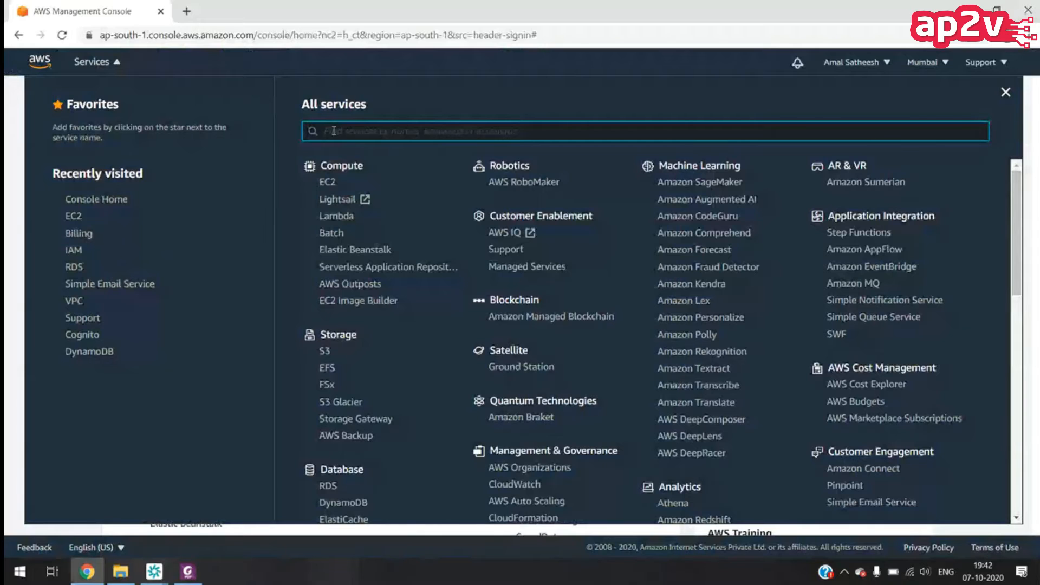
pyautogui.write('ec2')
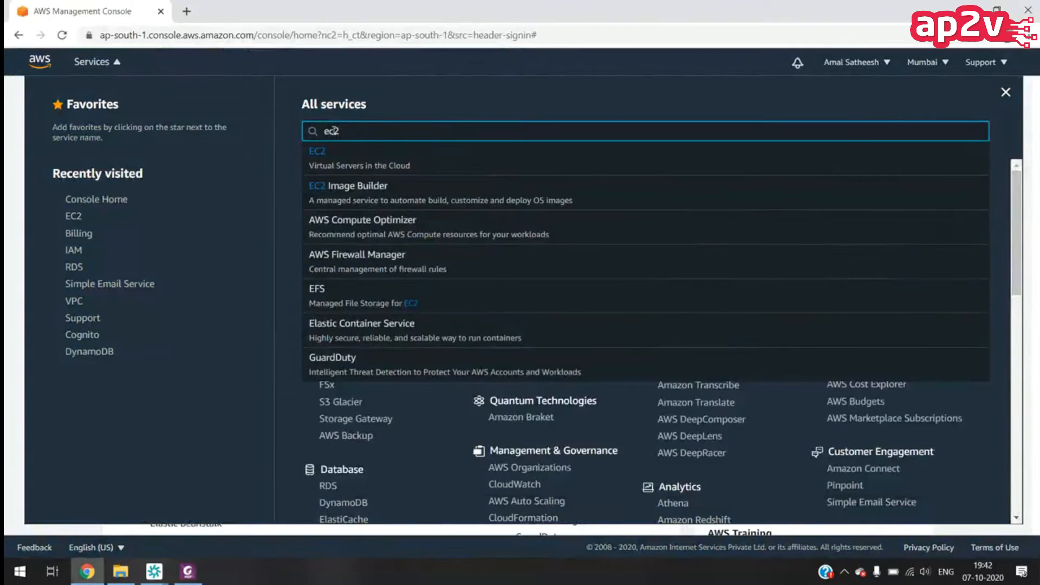
pyautogui.click(360, 169)
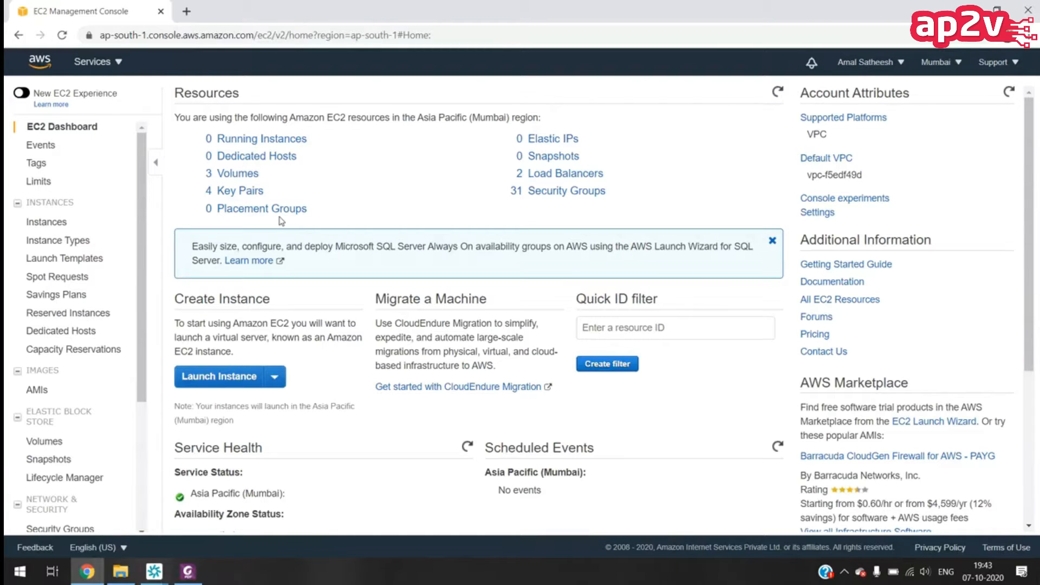
pyautogui.click(225, 384)
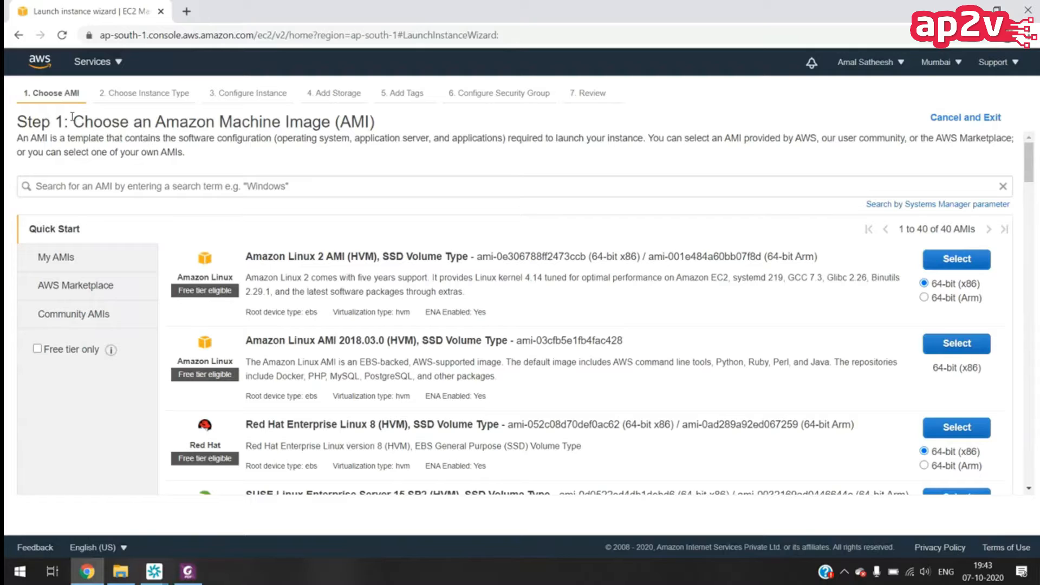
pyautogui.moveTo(72, 117); pyautogui.dragTo(386, 125)
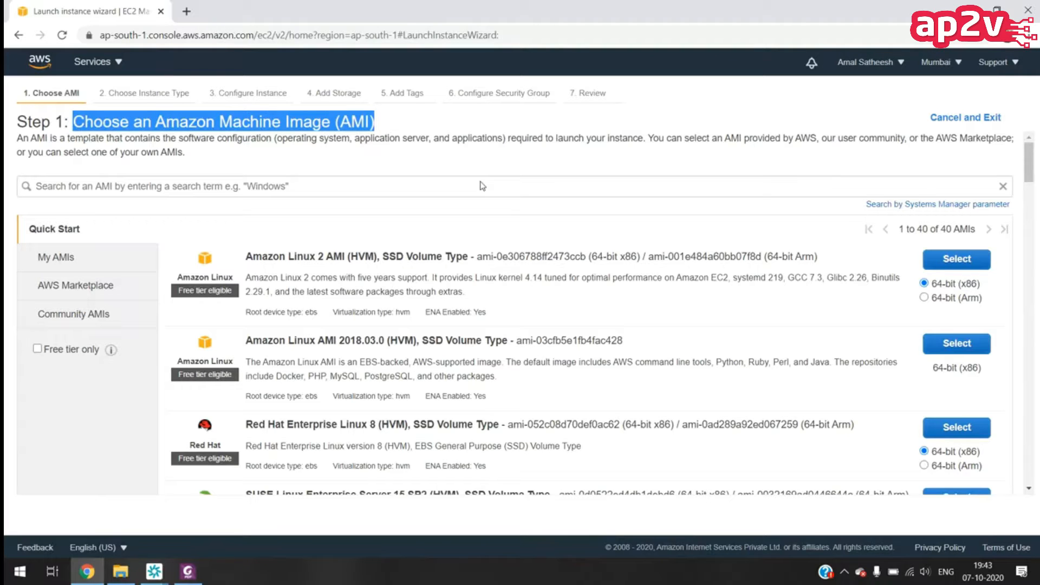
# Switch to the PDF in Foxit PhantomPDF and read the "Step 1: Choose an AMI" slide on page 14.
pyautogui.click(186, 575)
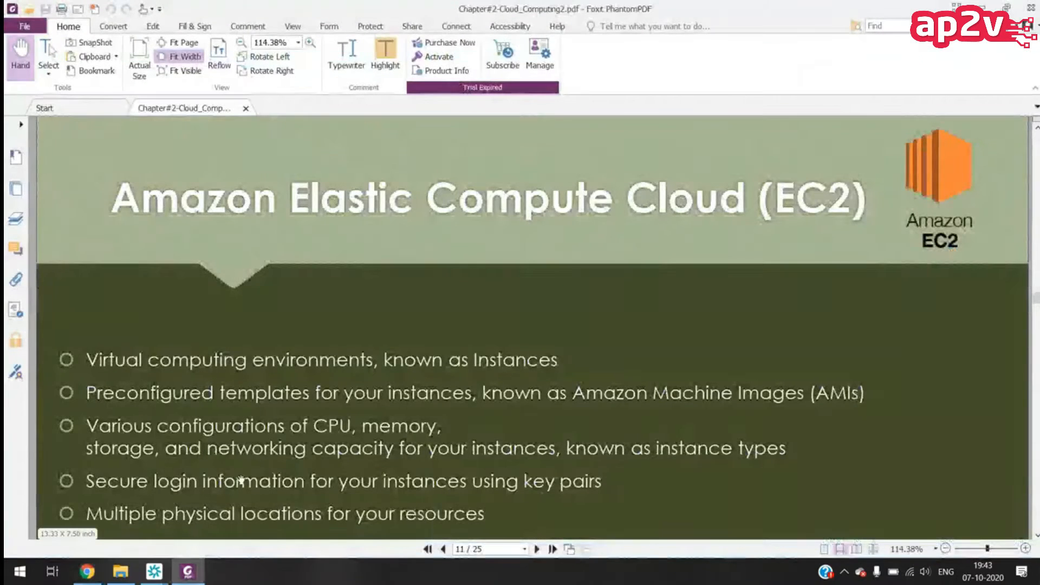
pyautogui.scroll(-10, 243, 478)
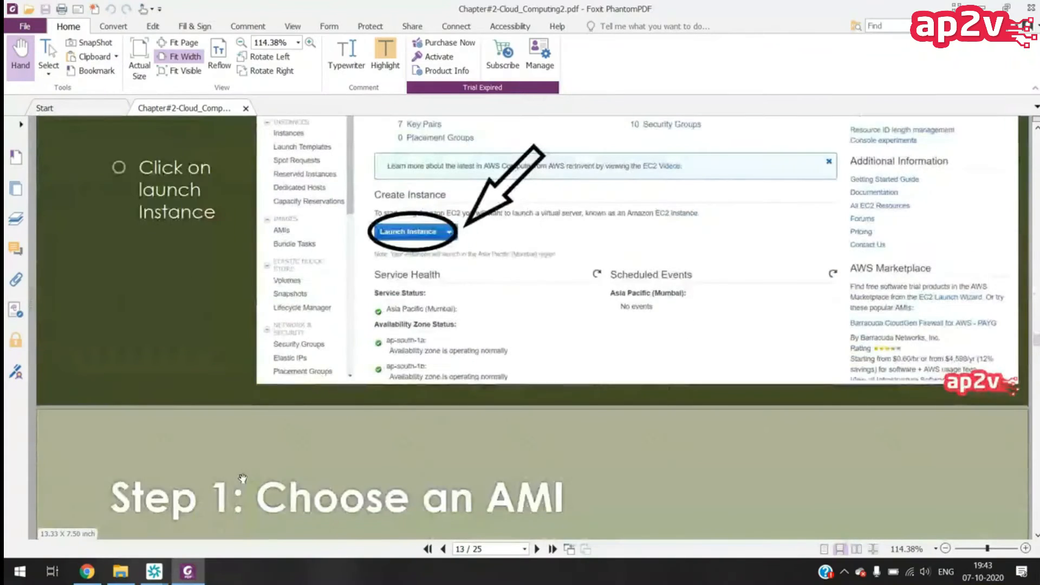
pyautogui.scroll(-5, 242, 479)
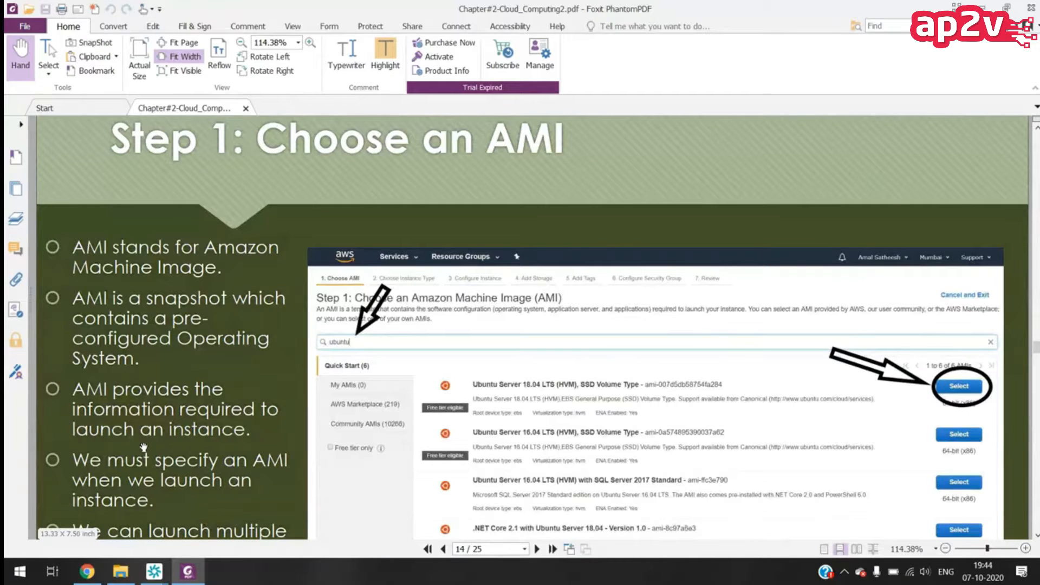
pyautogui.scroll(-2, 143, 447)
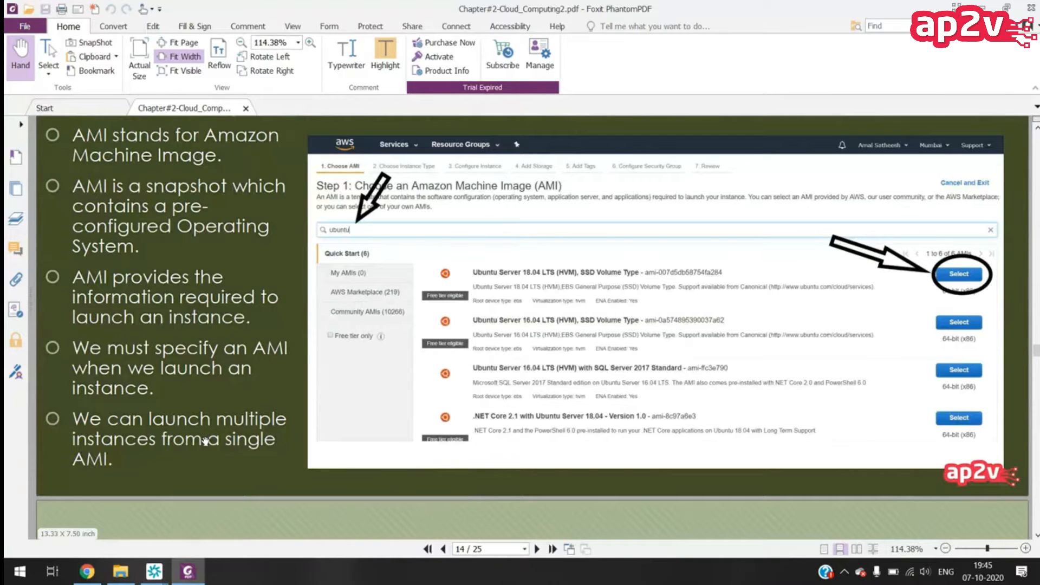
pyautogui.scroll(1, 205, 442)
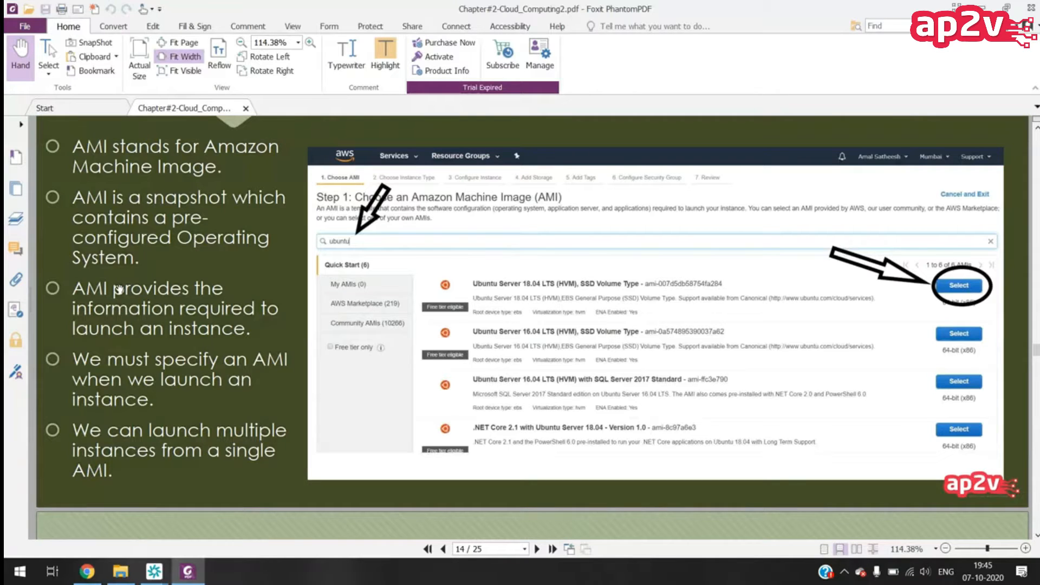
pyautogui.scroll(1, 121, 289)
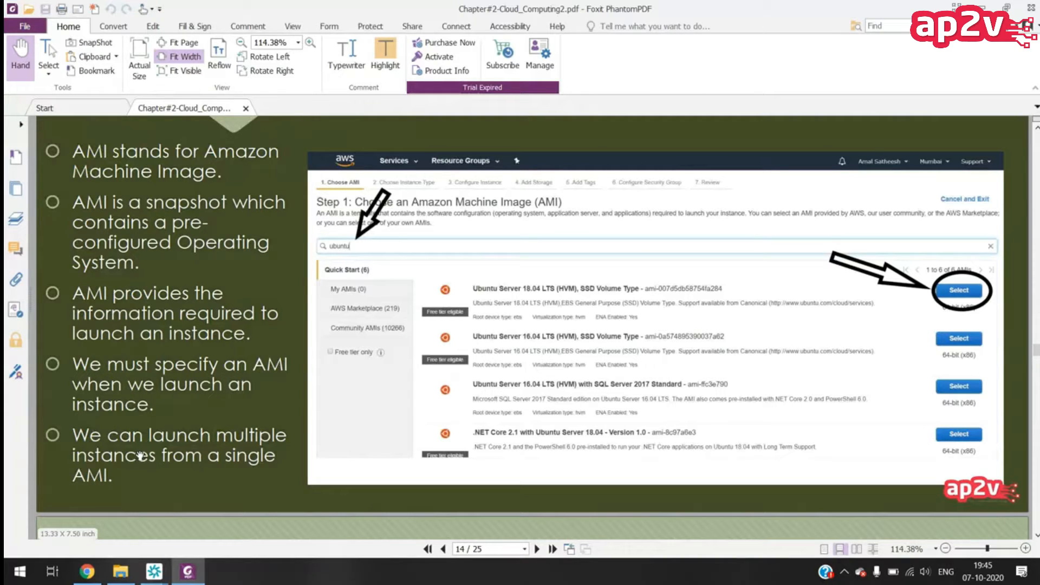
pyautogui.scroll(1, 250, 460)
pyautogui.scroll(1, 251, 435)
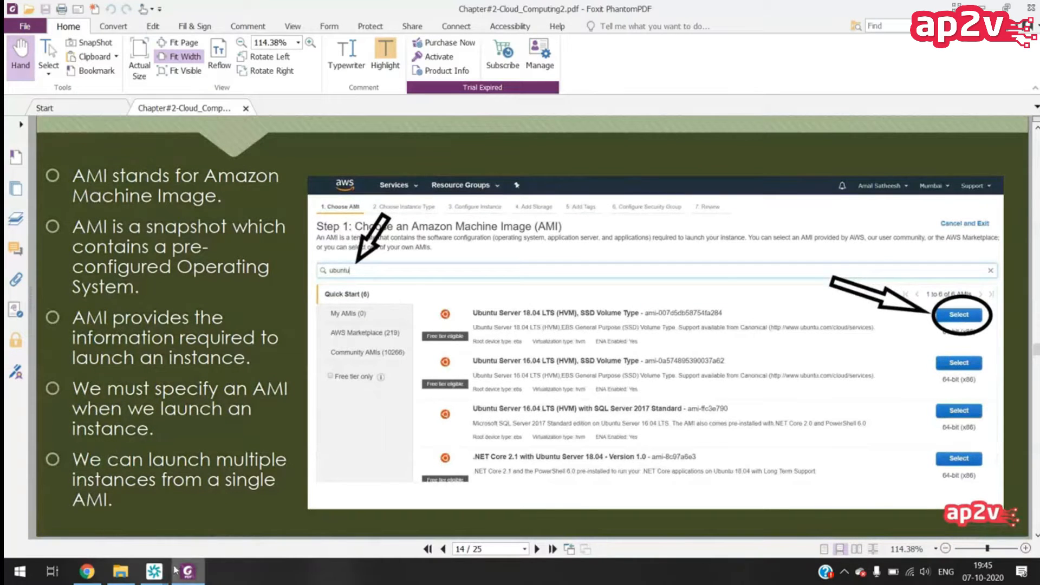
# Check the meeting window for attendee activity and return to the heading of the "Choose an AMI" slide.
pyautogui.click(153, 572)
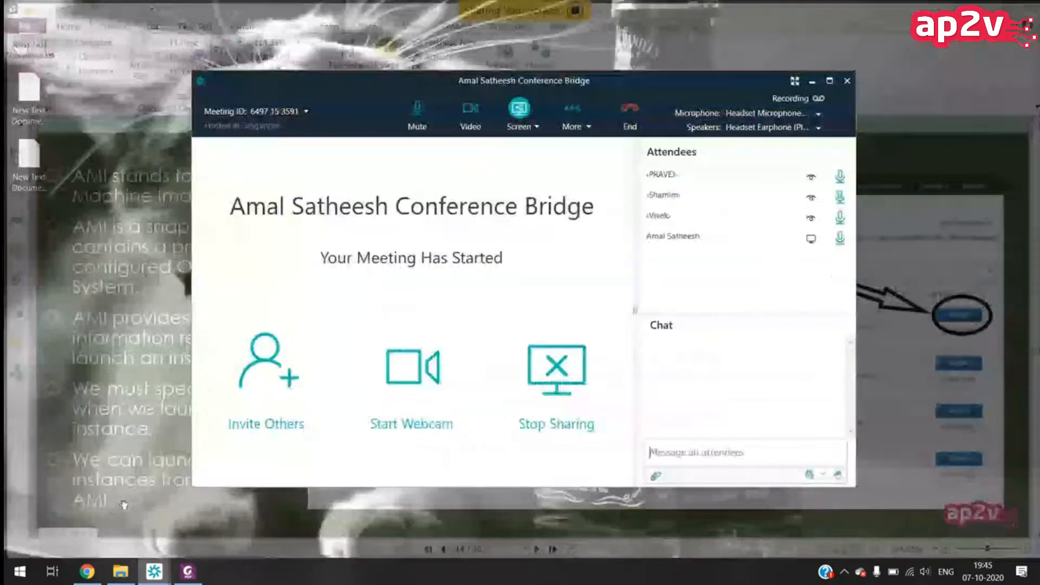
pyautogui.click(124, 505)
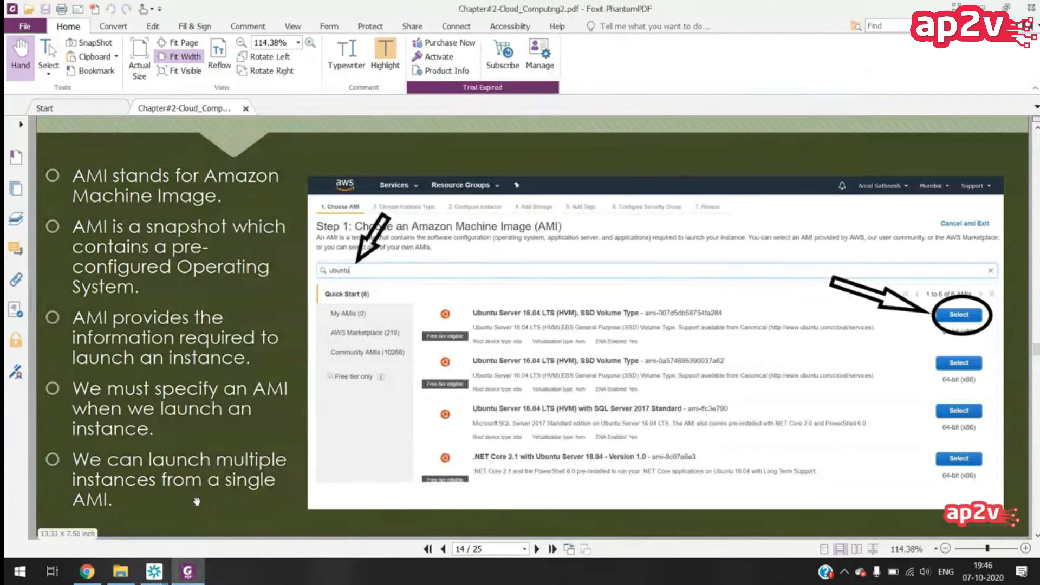
pyautogui.scroll(3, 197, 502)
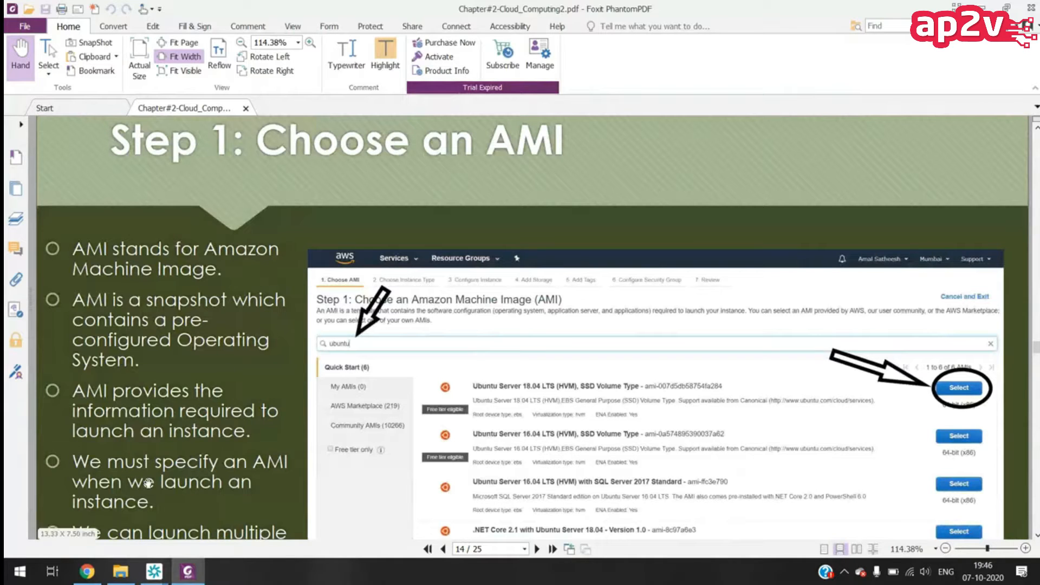
# Switch back to the launch wizard in Chrome and examine the Linux and Windows images in the Quick Start AMI list.
pyautogui.click(88, 573)
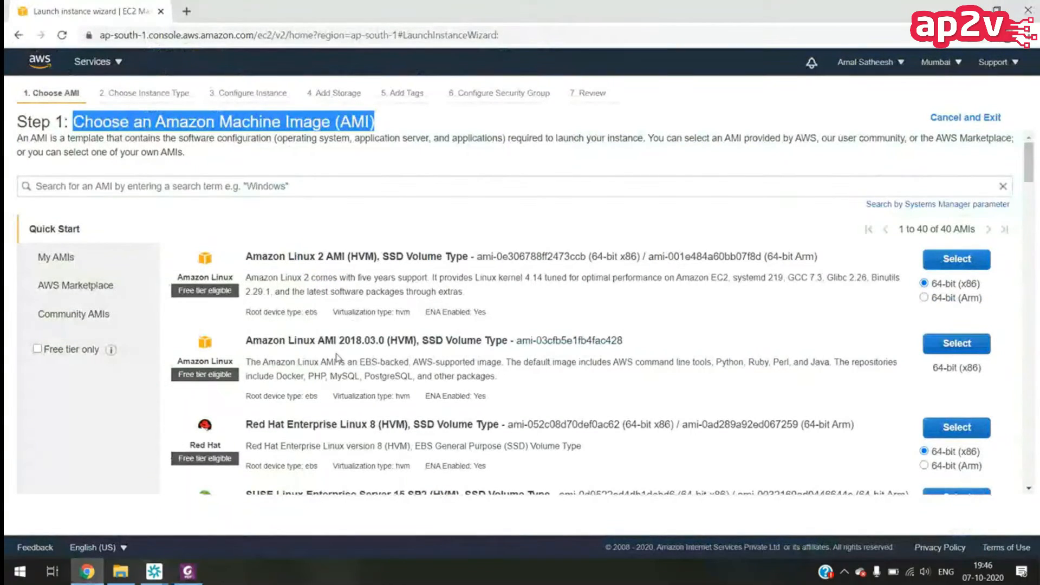
pyautogui.scroll(-1, 336, 358)
pyautogui.scroll(-3, 336, 355)
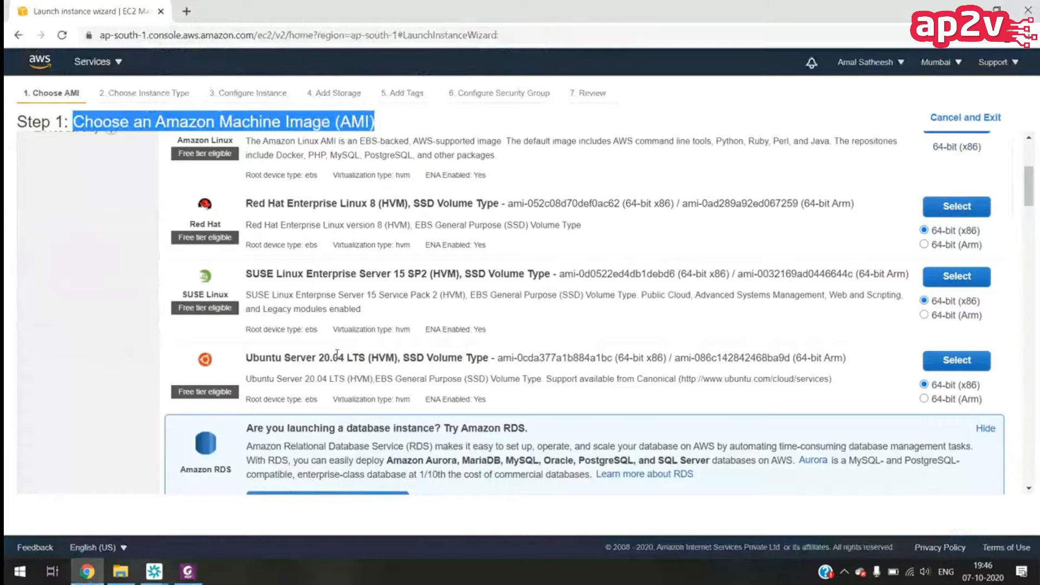
pyautogui.scroll(-5, 336, 355)
pyautogui.scroll(10, 337, 357)
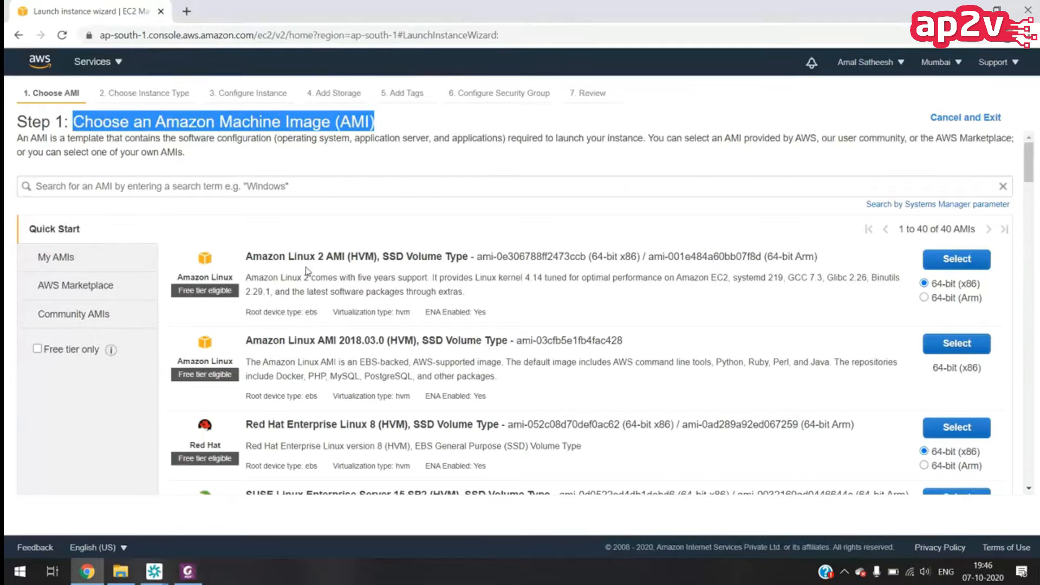
pyautogui.scroll(-2, 307, 270)
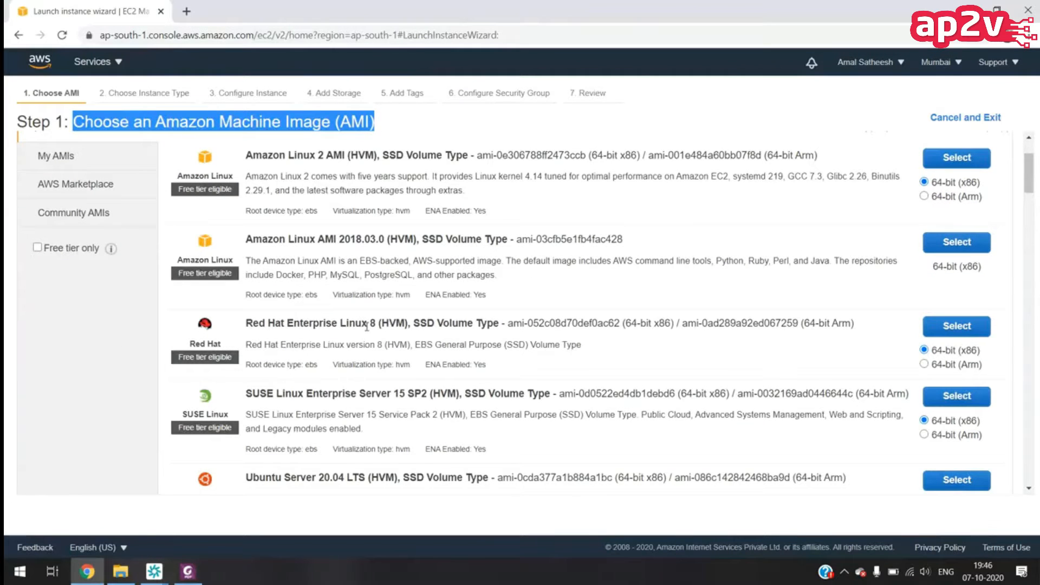
pyautogui.scroll(-2, 366, 327)
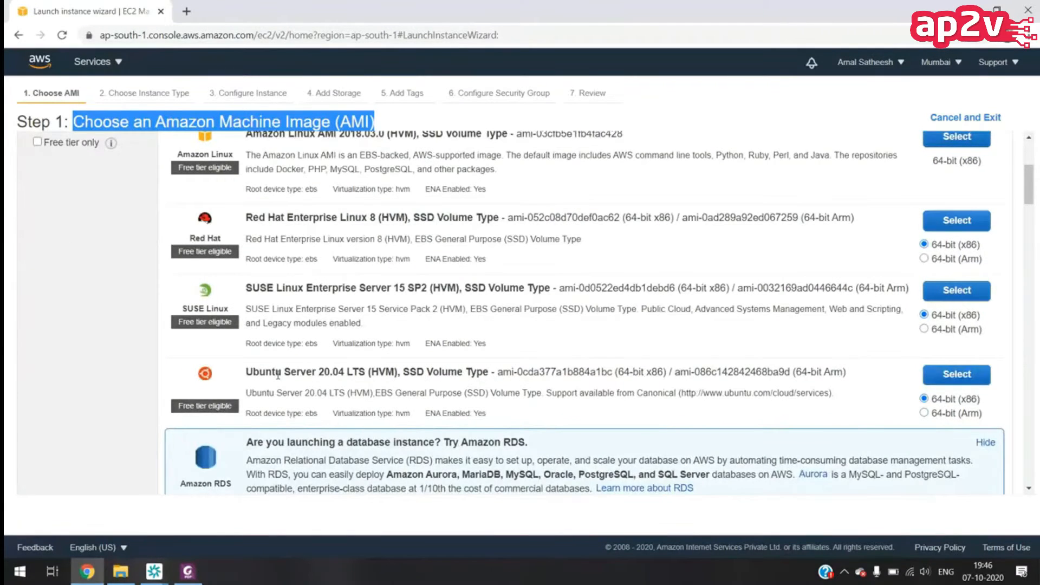
pyautogui.scroll(-2, 365, 330)
pyautogui.scroll(-2, 378, 387)
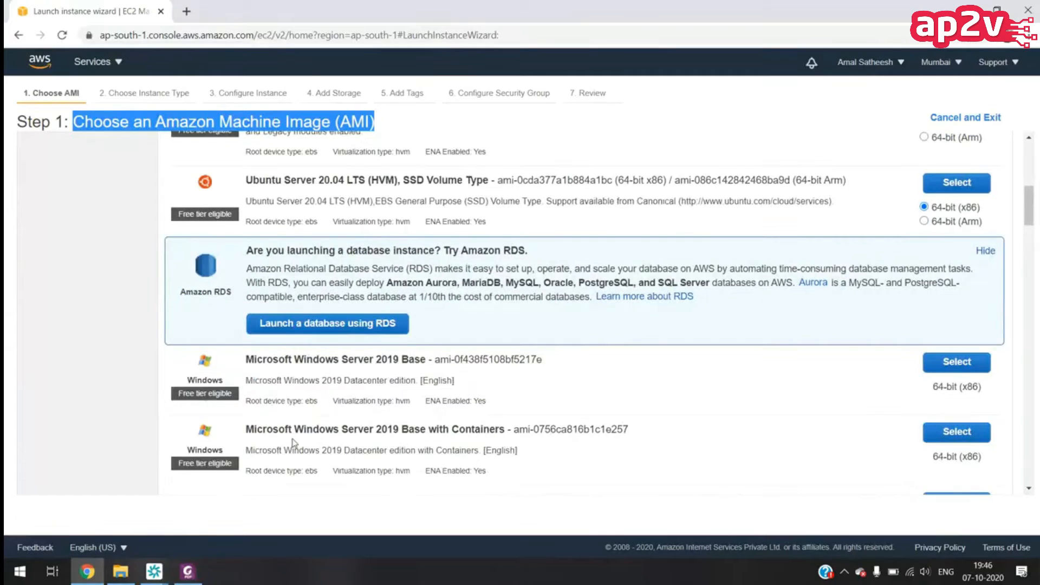
pyautogui.scroll(-3, 403, 439)
pyautogui.scroll(2, 411, 446)
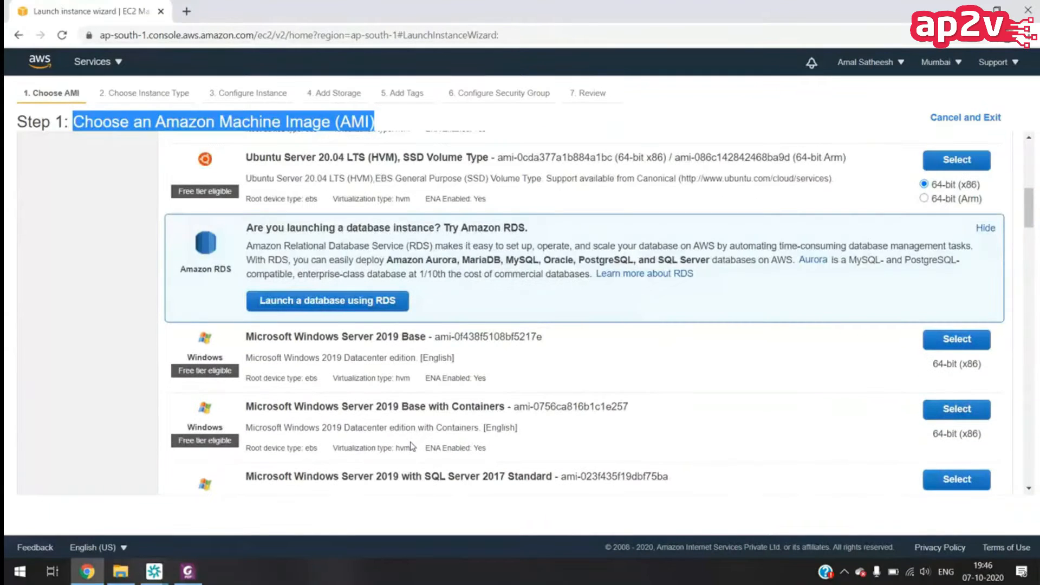
pyautogui.scroll(3, 412, 444)
pyautogui.scroll(3, 411, 443)
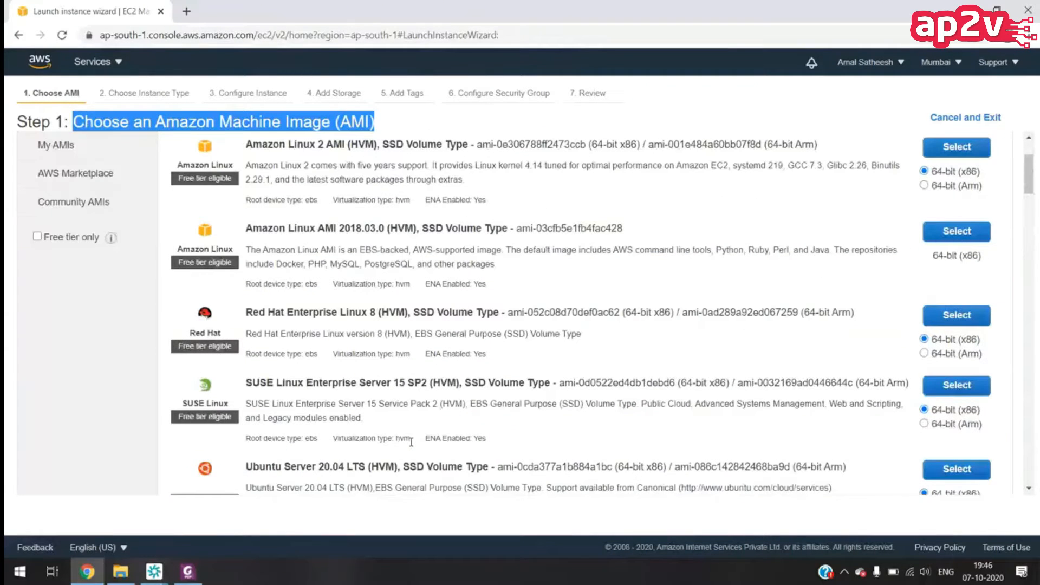
pyautogui.scroll(1, 445, 402)
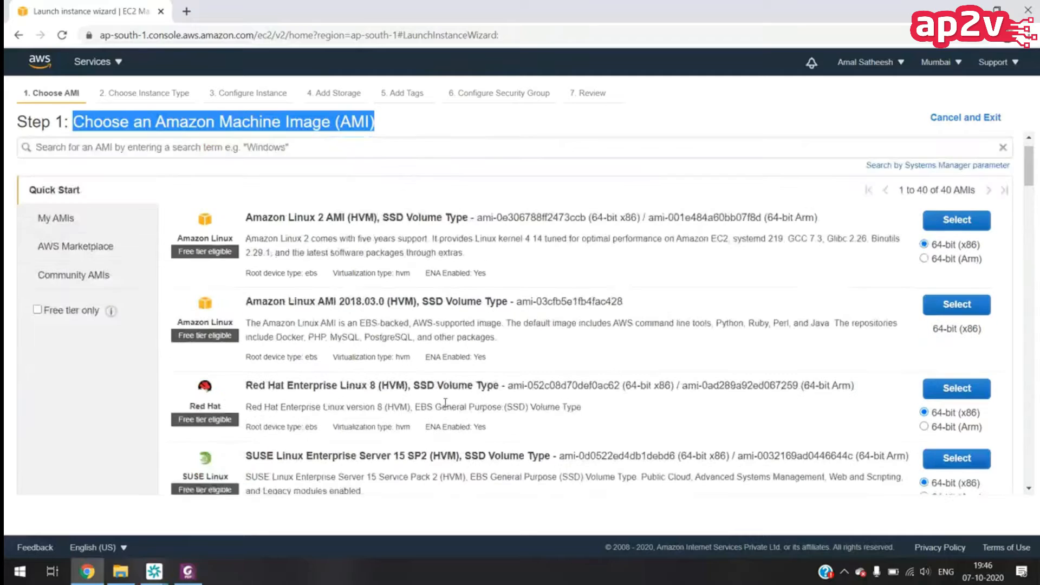
pyautogui.scroll(1, 445, 402)
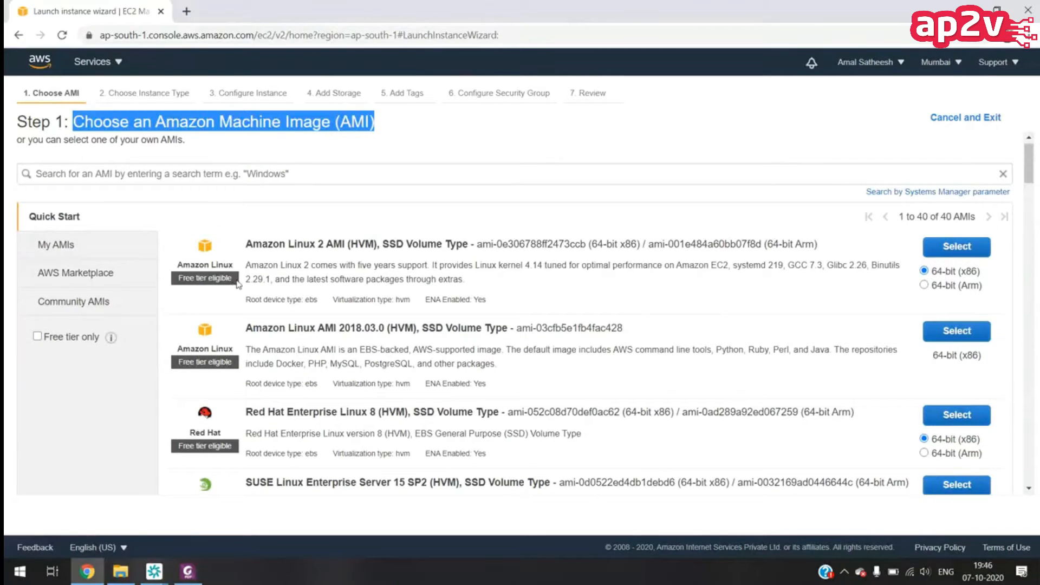
# Examine which Linux and Windows images in the Quick Start AMI list carry the "Free tier eligible" label.
pyautogui.moveTo(239, 284); pyautogui.dragTo(180, 291)
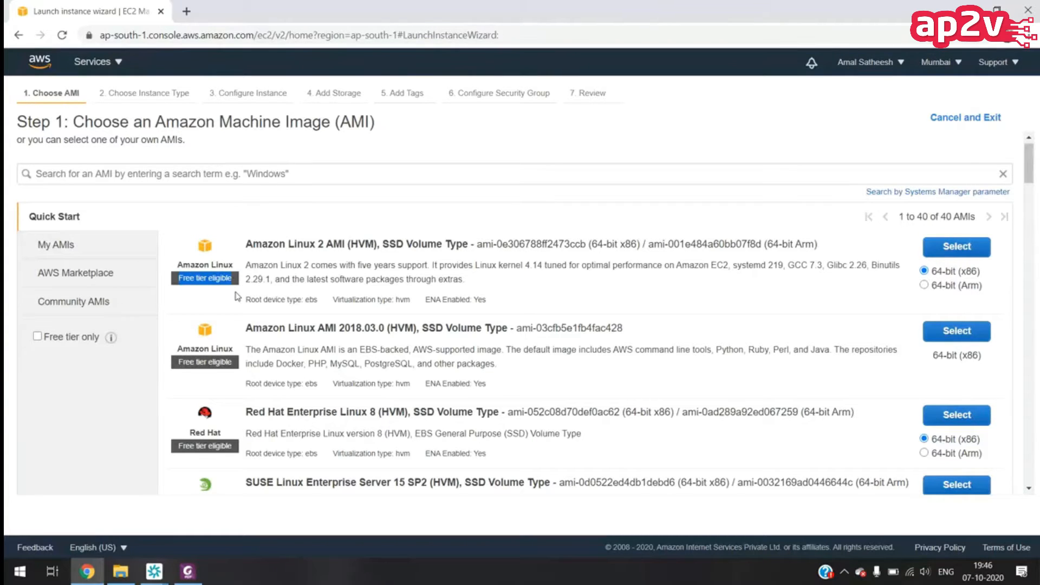
pyautogui.scroll(-1, 237, 296)
pyautogui.scroll(-10, 237, 296)
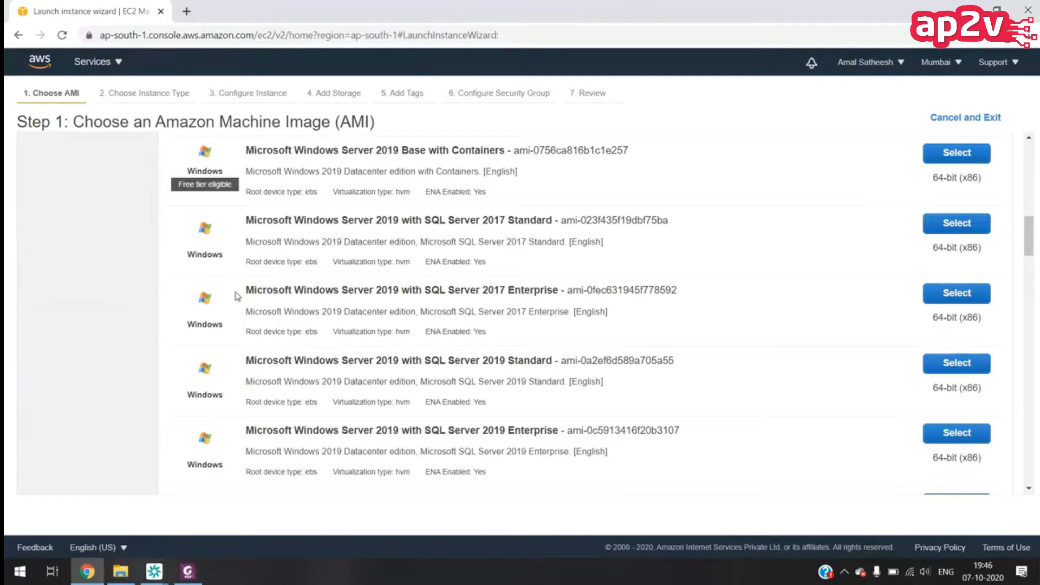
pyautogui.scroll(-1, 237, 296)
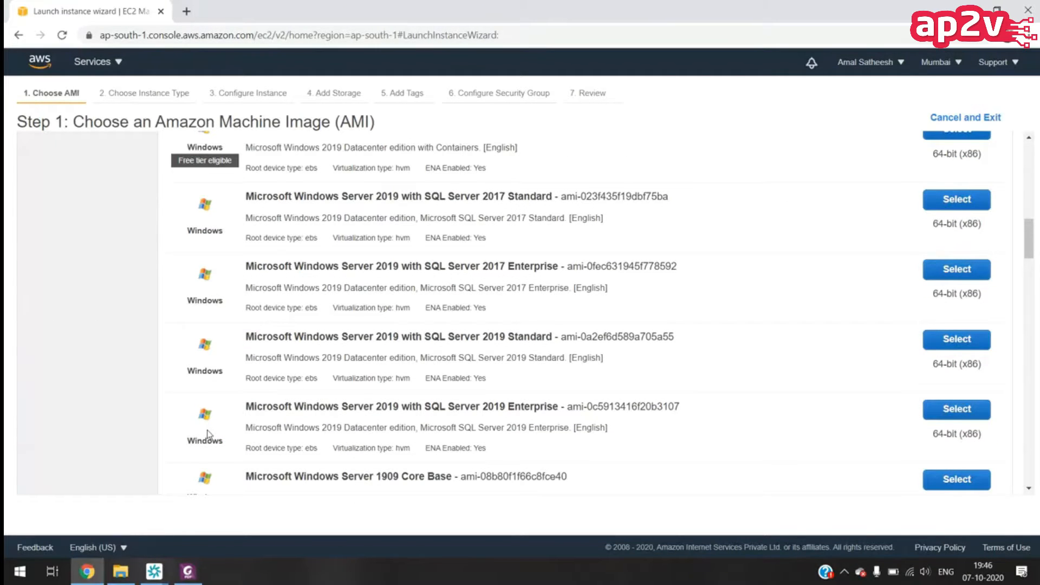
pyautogui.scroll(-3, 208, 433)
pyautogui.scroll(-3, 209, 432)
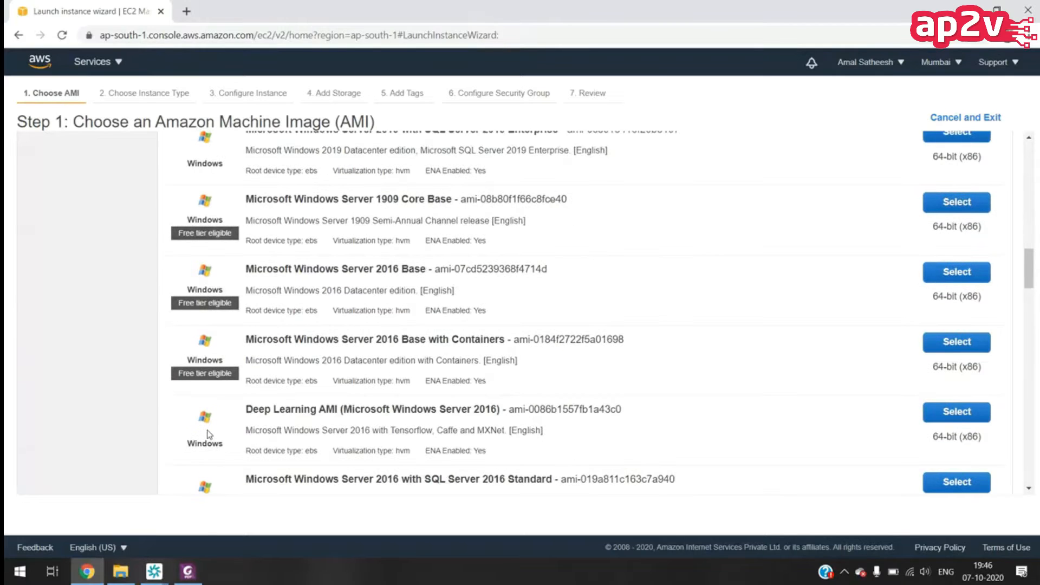
pyautogui.scroll(5, 209, 434)
pyautogui.scroll(5, 209, 433)
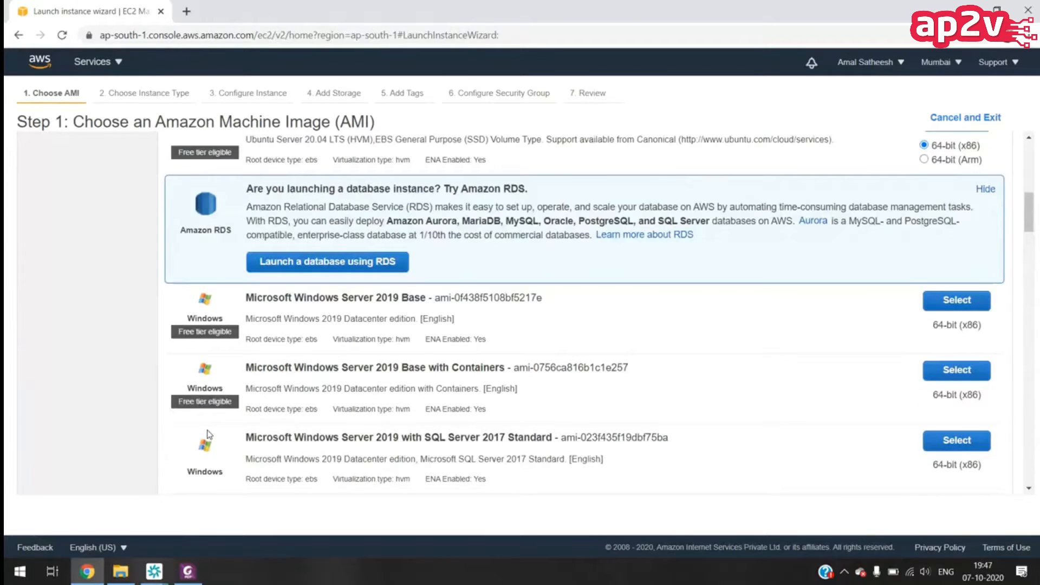
pyautogui.scroll(4, 209, 434)
pyautogui.scroll(5, 195, 318)
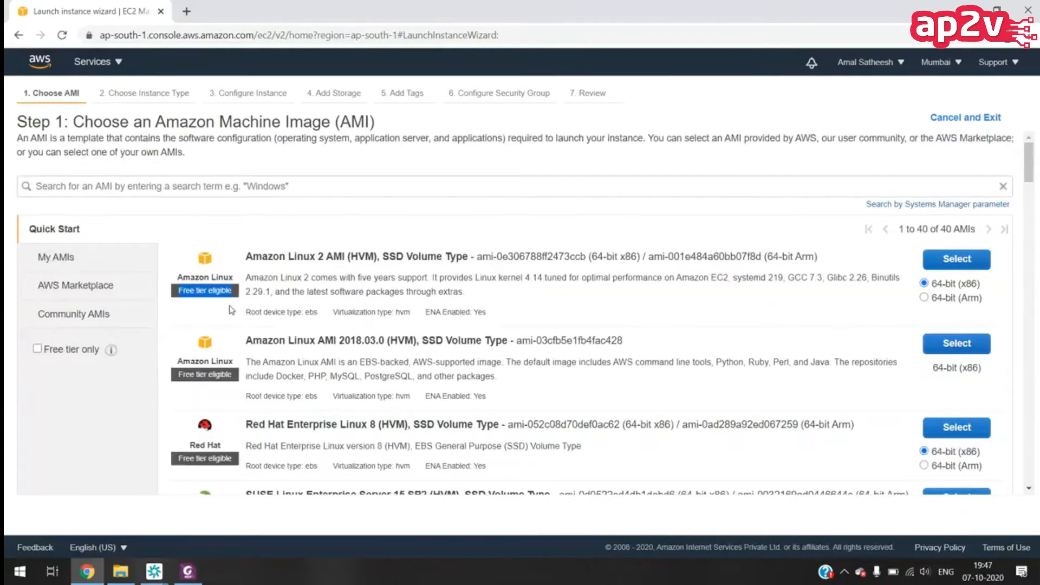
# Restrict the Quick Start AMI list to free tier images only and review the entries down to Ubuntu Server 20.04 LTS.
pyautogui.click(37, 350)
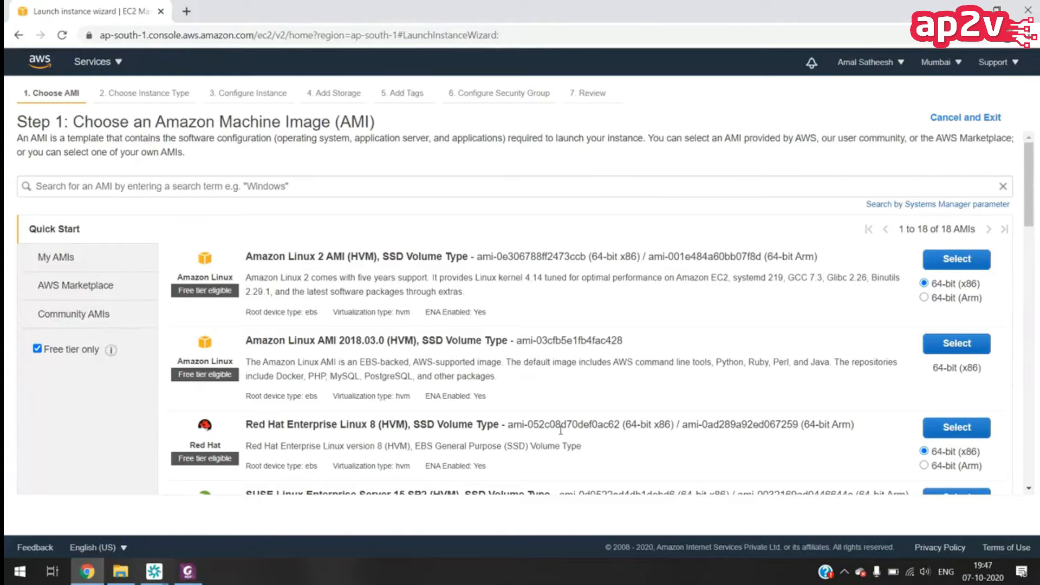
pyautogui.scroll(-3, 561, 429)
pyautogui.scroll(-1, 560, 430)
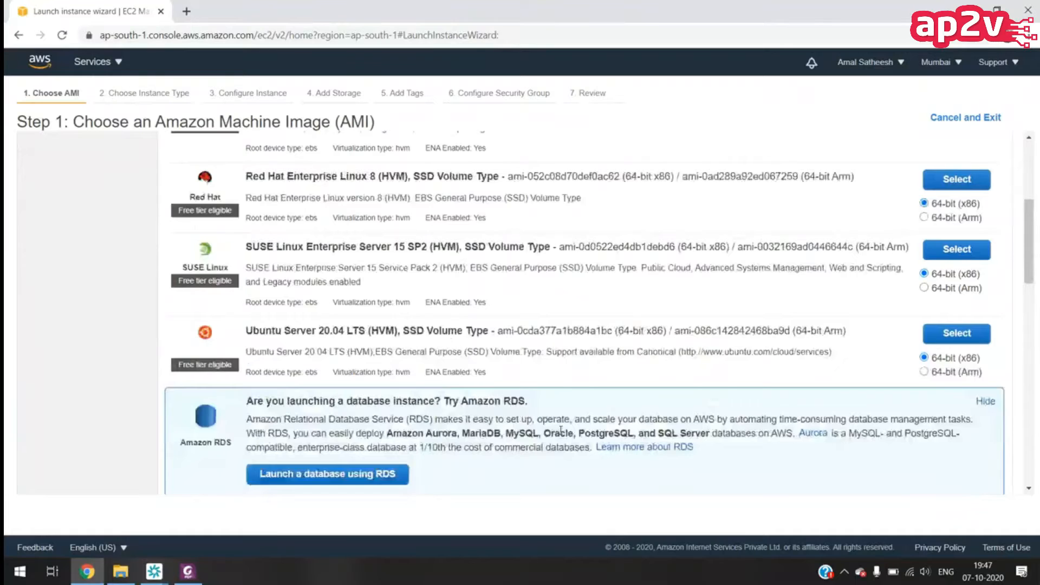
pyautogui.scroll(5, 560, 430)
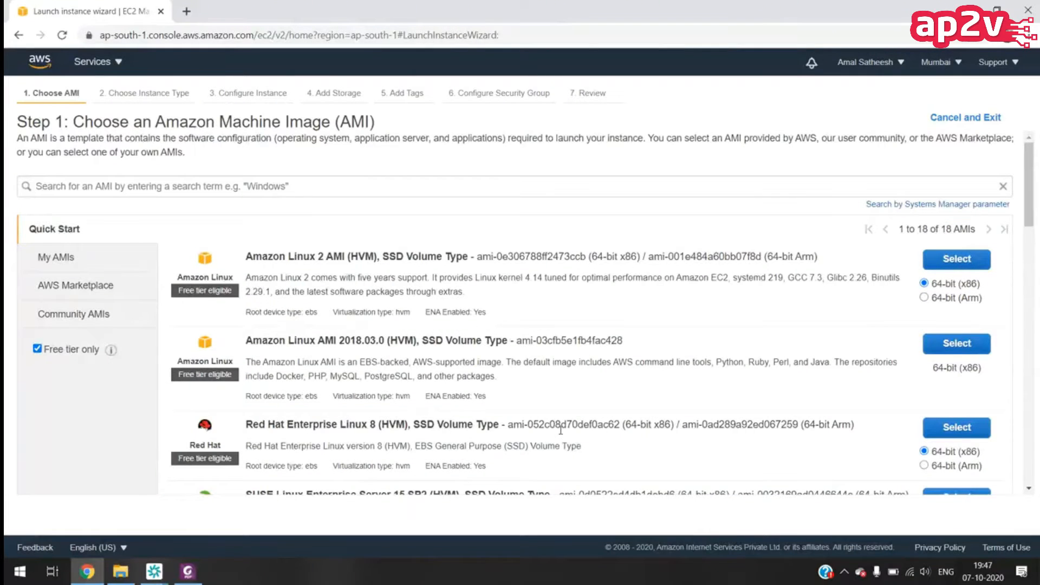
pyautogui.scroll(-2, 454, 422)
pyautogui.scroll(-1, 454, 422)
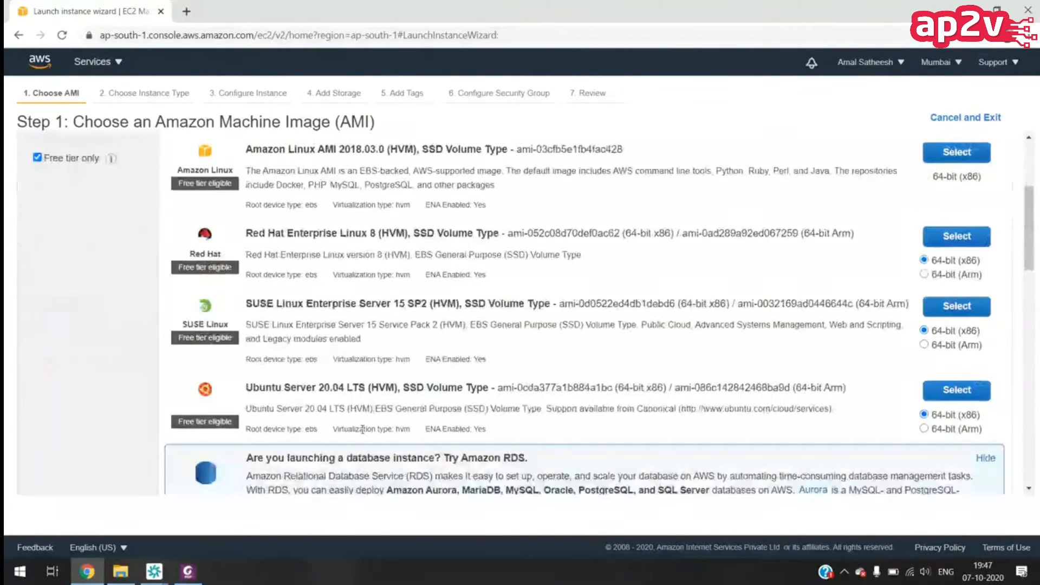
pyautogui.moveTo(246, 388); pyautogui.dragTo(416, 382)
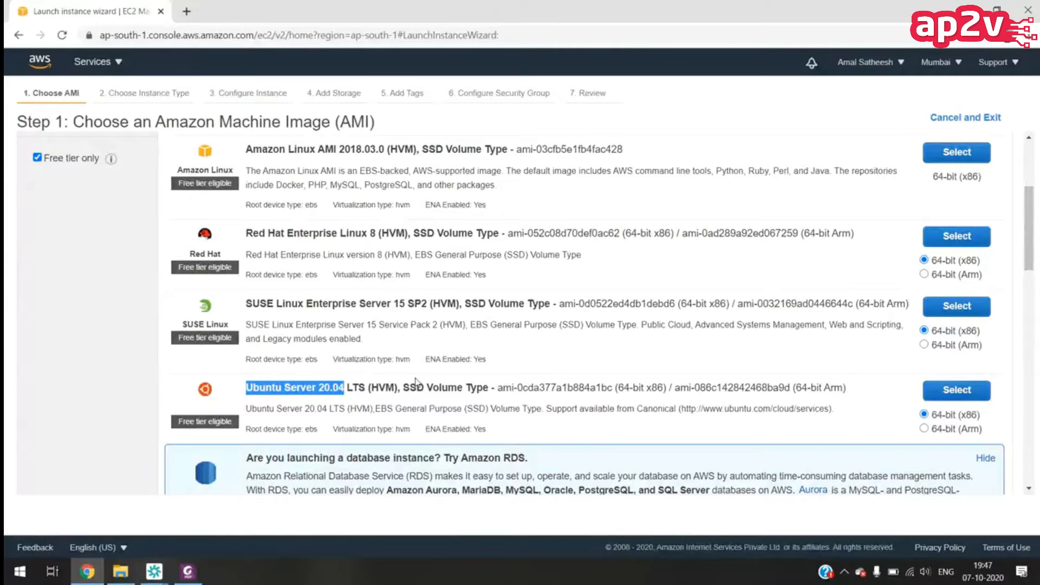
pyautogui.scroll(4, 254, 177)
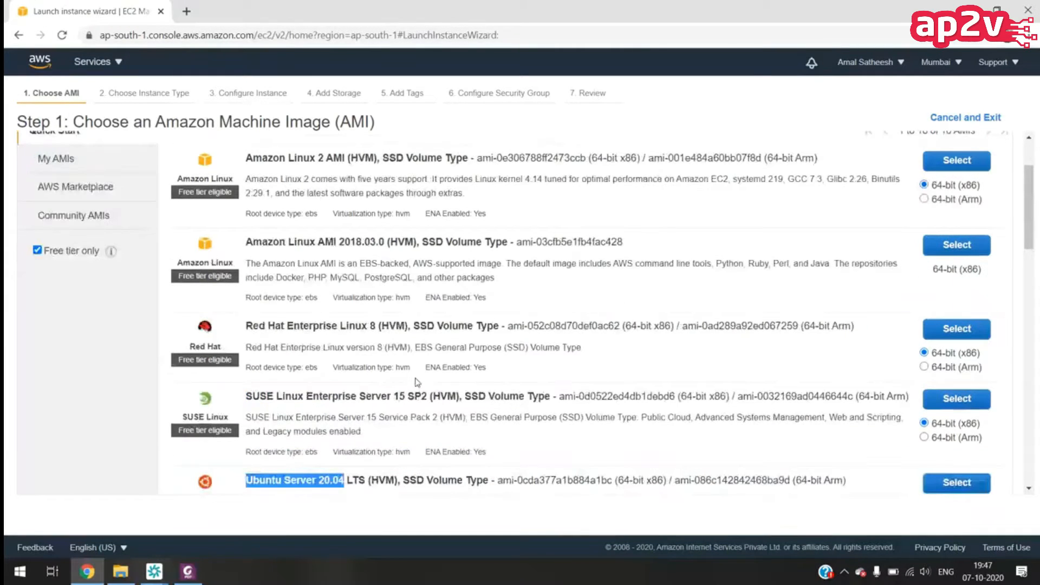
# Search the AMIs for "ubuntu" and select the 64-bit (x86) Ubuntu Server 18.04 LTS image.
pyautogui.click(253, 186)
pyautogui.write('ubuntu')
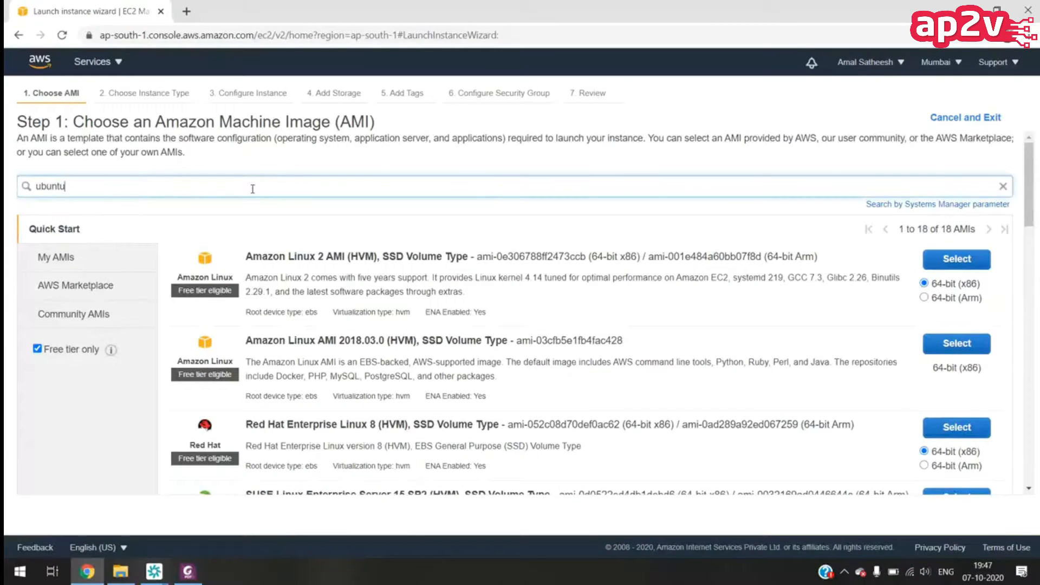
pyautogui.press('Return')
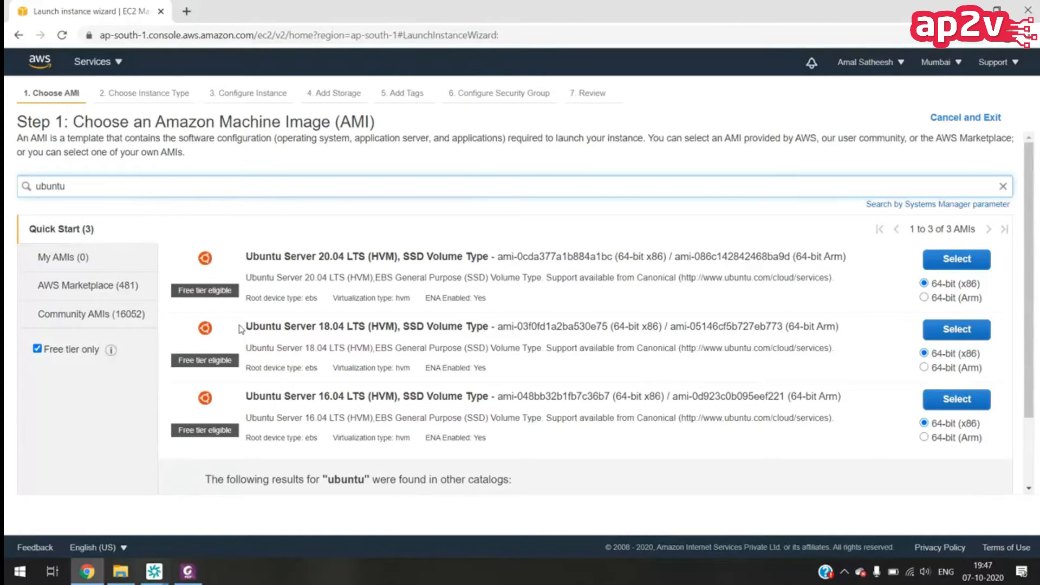
pyautogui.moveTo(245, 327); pyautogui.dragTo(365, 333)
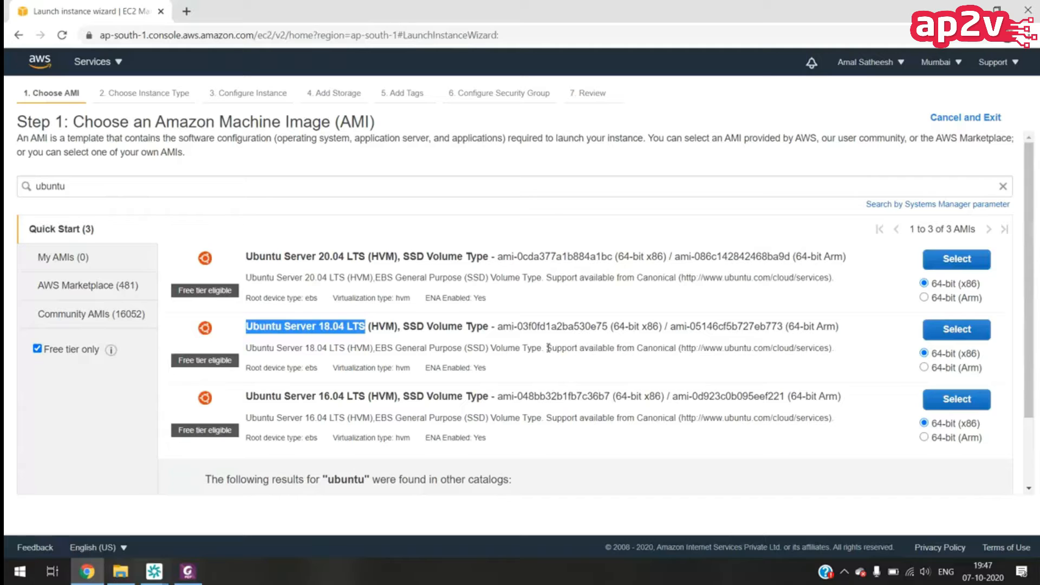
pyautogui.click(940, 332)
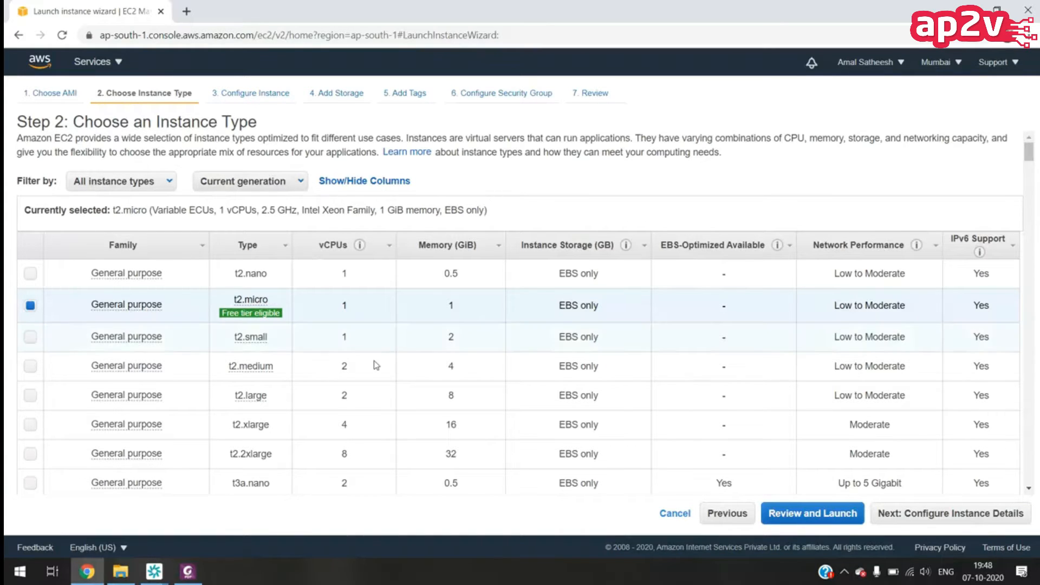
# Examine the available instance types, comparing the vCPUs, memory and storage of the general purpose and compute optimized families with the free-tier t2.micro.
pyautogui.scroll(-3, 389, 385)
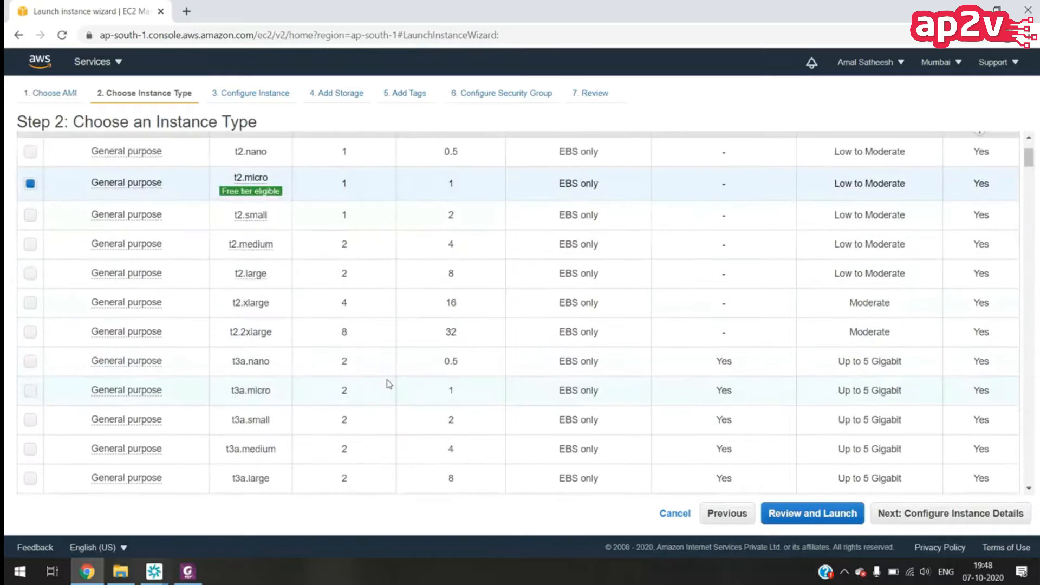
pyautogui.scroll(-9, 389, 384)
pyautogui.scroll(-18, 389, 385)
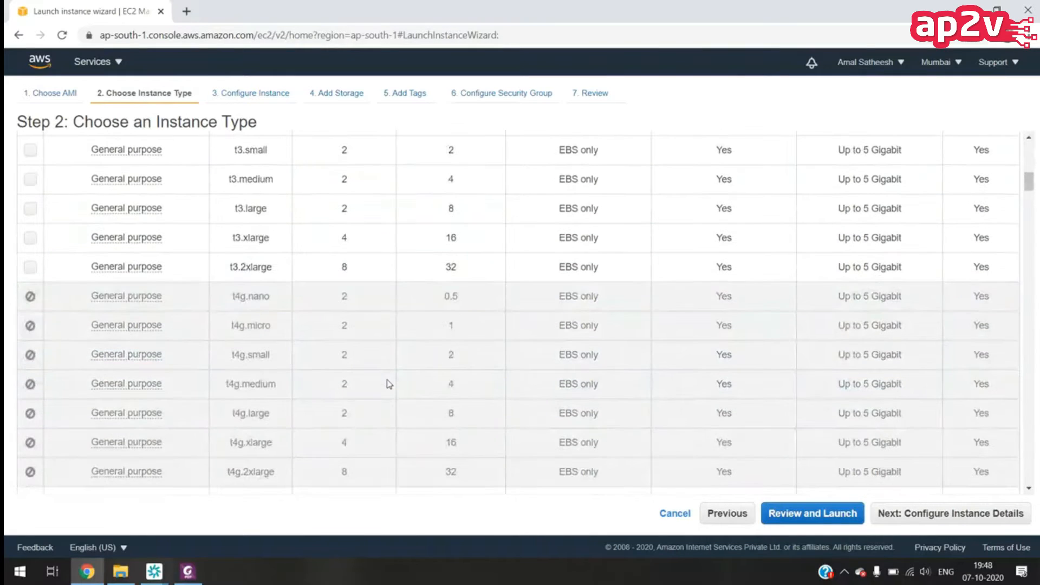
pyautogui.scroll(20, 389, 384)
pyautogui.scroll(10, 389, 384)
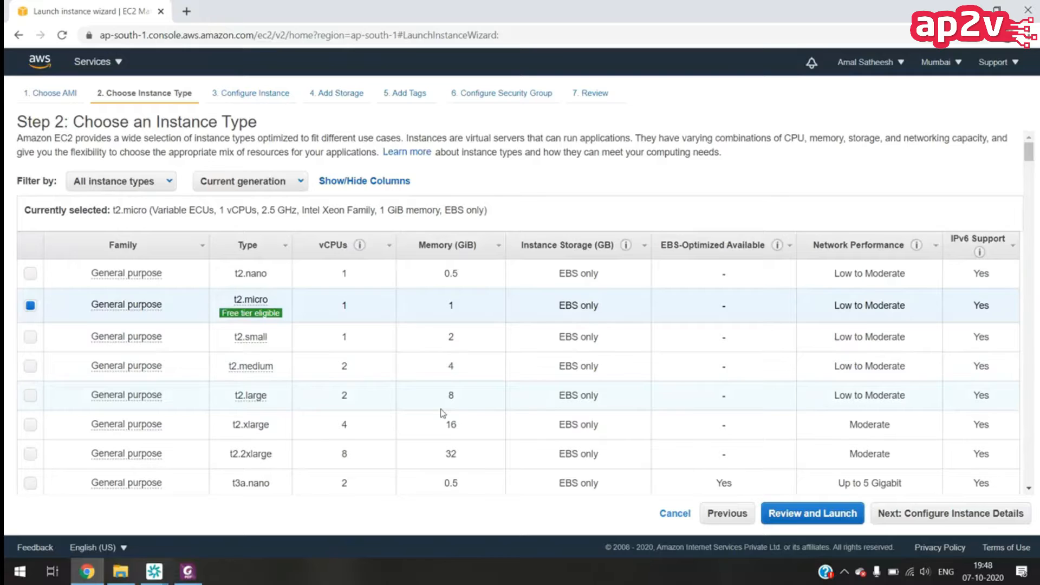
pyautogui.scroll(-7, 443, 413)
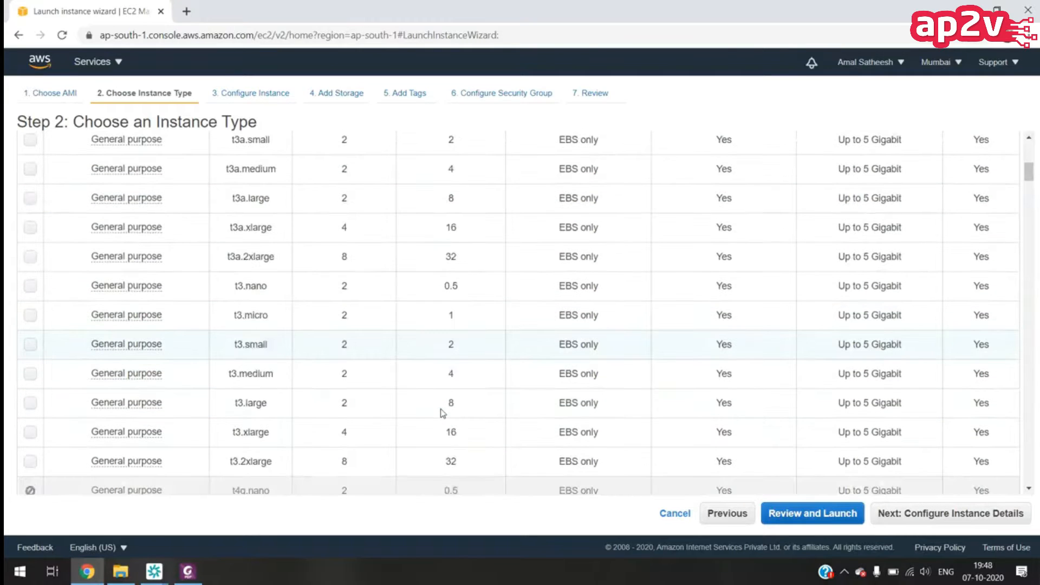
pyautogui.scroll(-8, 443, 413)
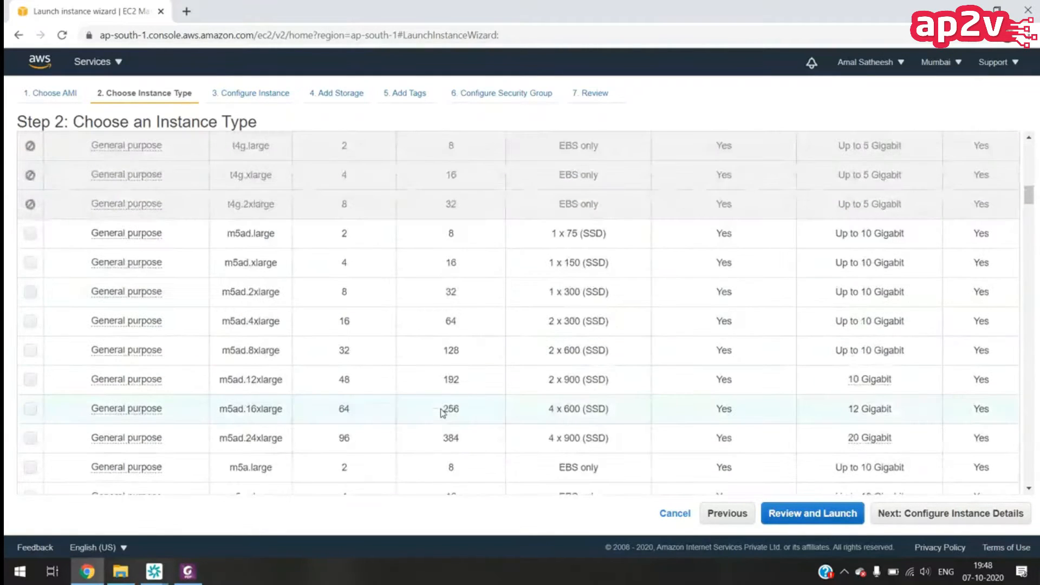
pyautogui.scroll(-10, 443, 413)
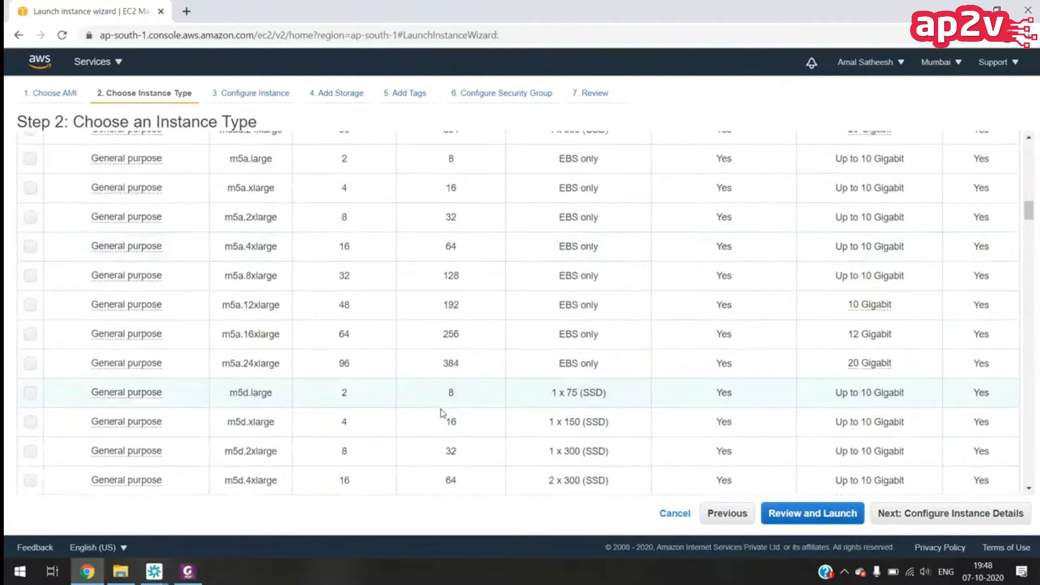
pyautogui.scroll(-2, 443, 413)
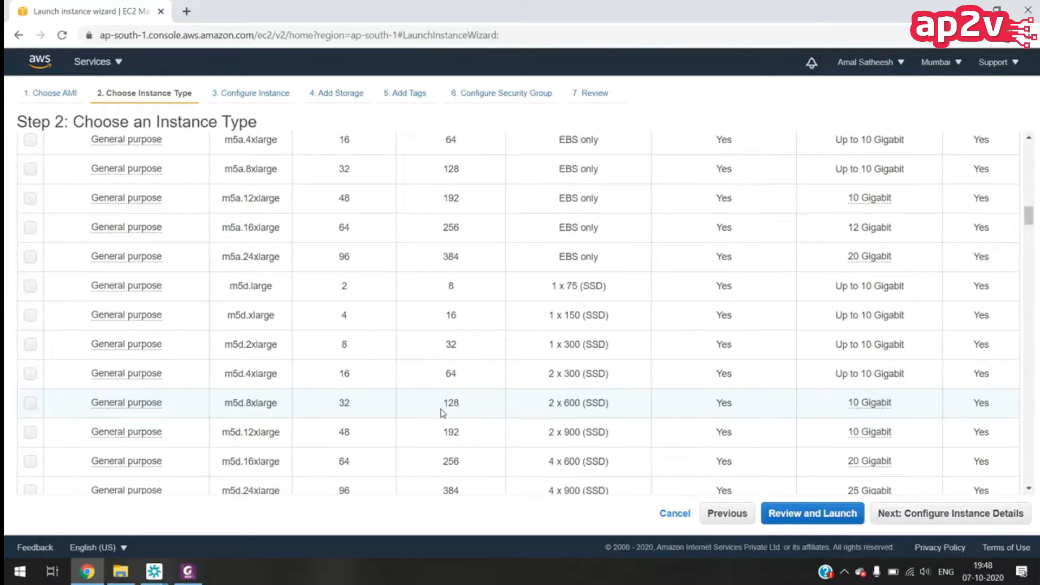
pyautogui.scroll(-3, 442, 414)
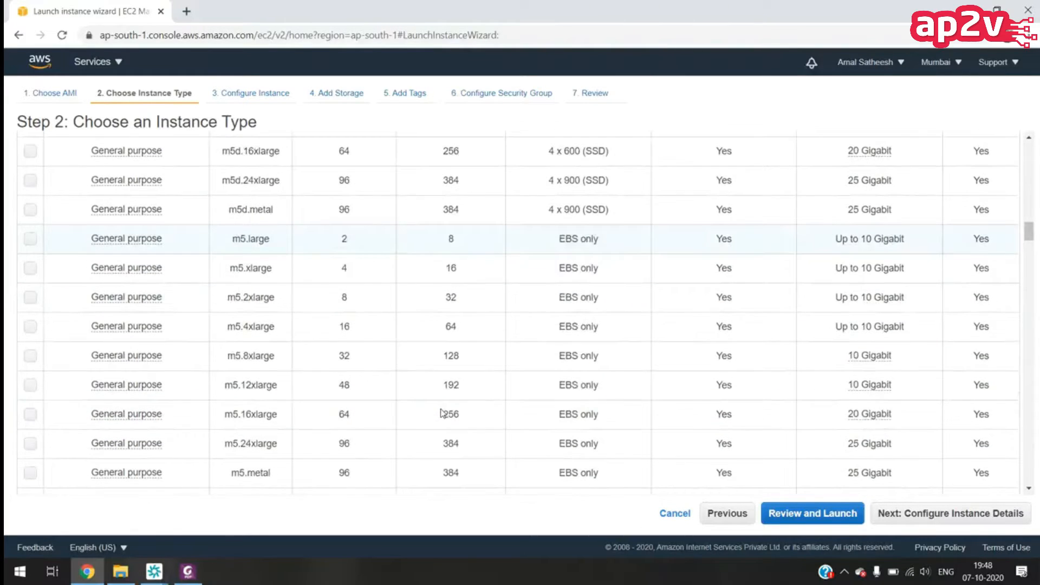
pyautogui.scroll(-5, 441, 413)
pyautogui.scroll(-5, 442, 412)
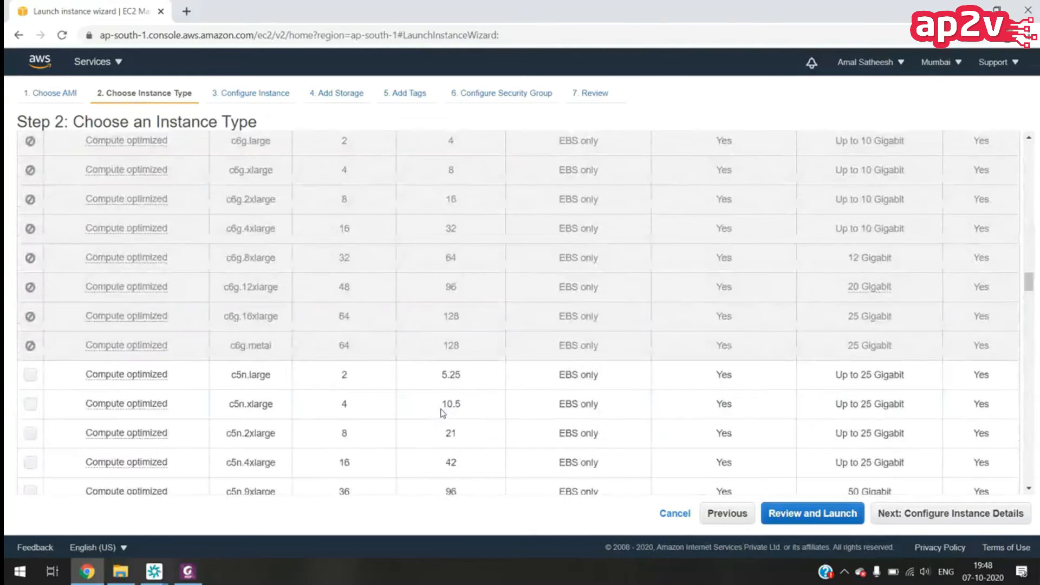
pyautogui.scroll(-1, 441, 412)
pyautogui.scroll(8, 443, 413)
pyautogui.scroll(15, 443, 413)
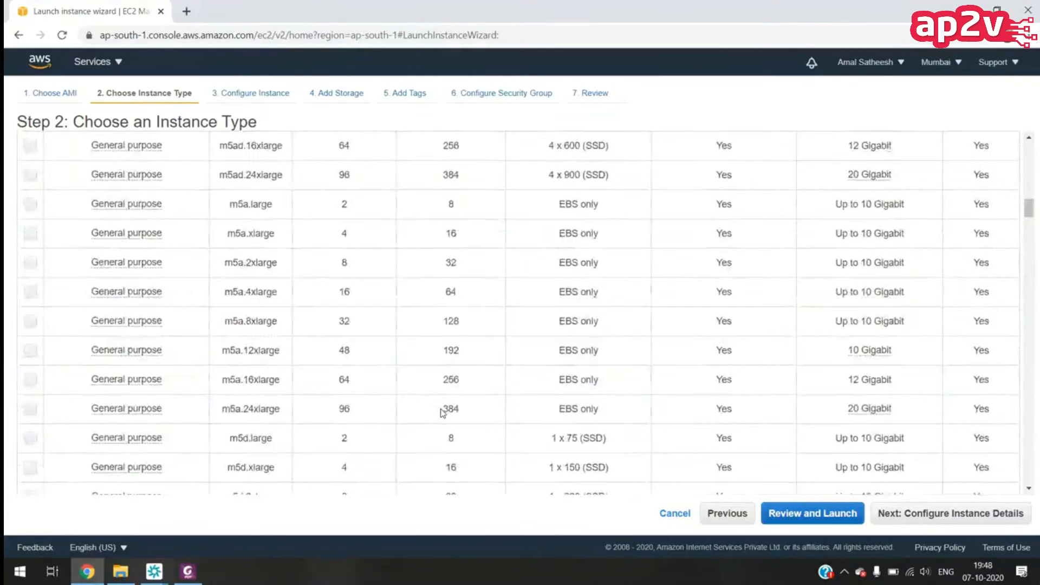
pyautogui.scroll(5, 442, 414)
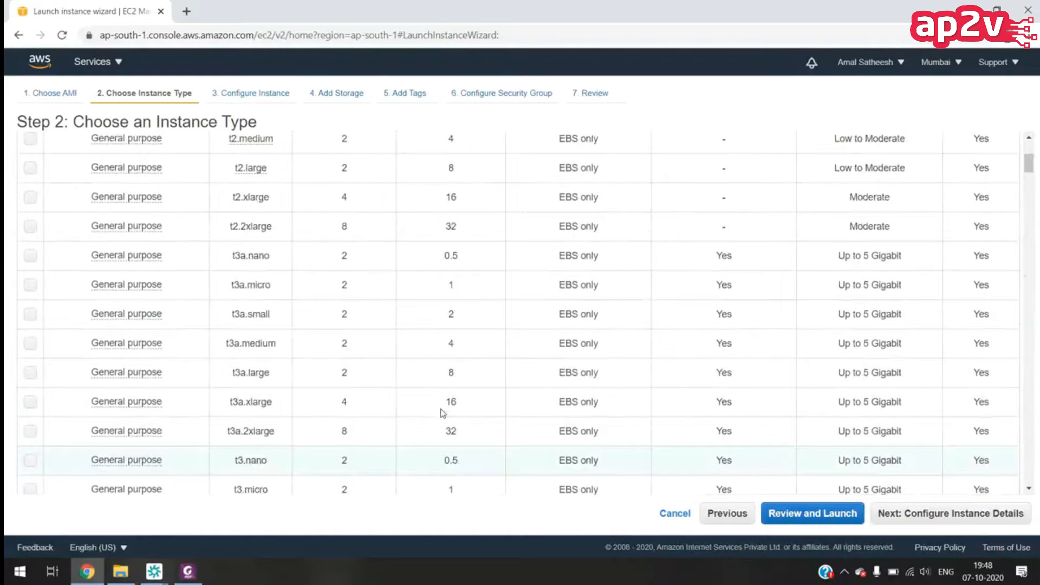
pyautogui.scroll(4, 441, 413)
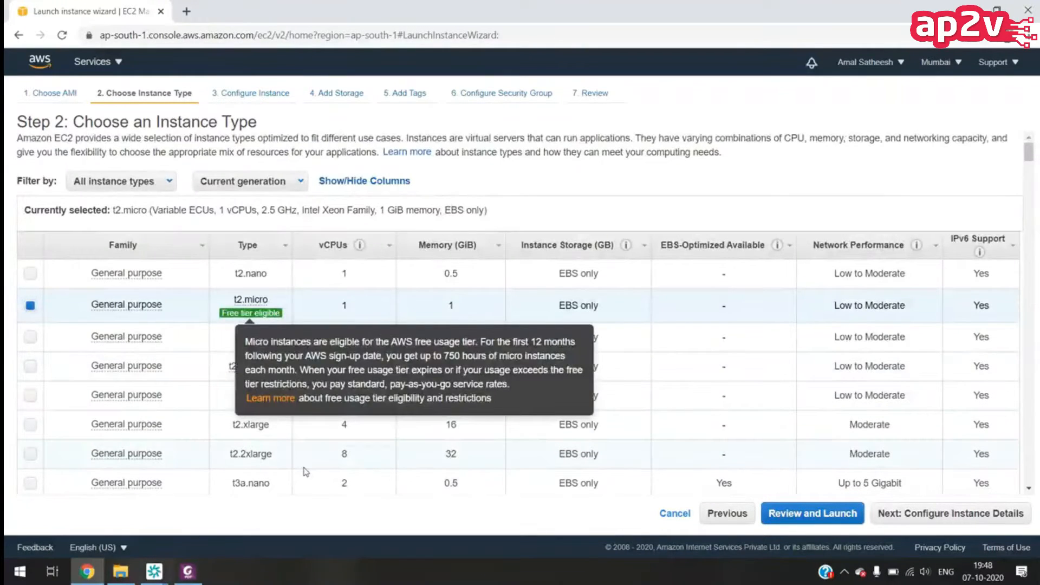
pyautogui.scroll(-3, 305, 472)
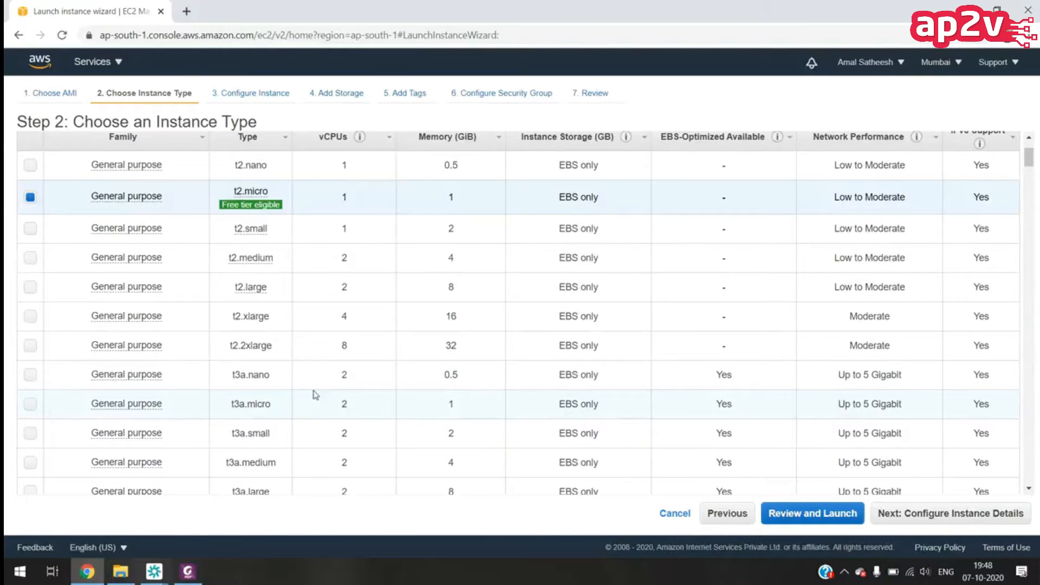
pyautogui.scroll(1, 316, 395)
pyautogui.scroll(2, 316, 395)
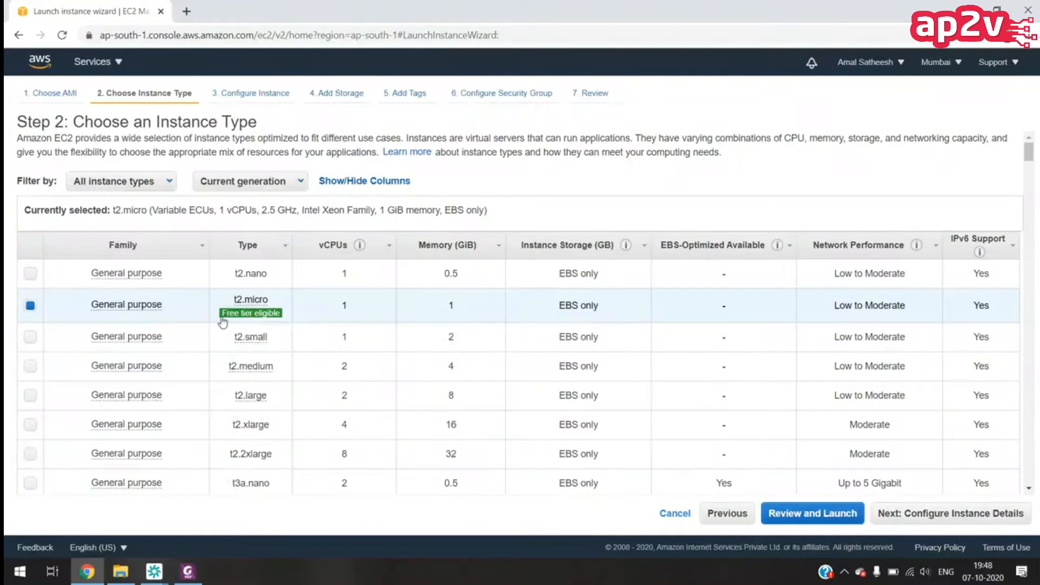
# Check the t2.micro type's storage, network performance and IPv6 support, and continue with it to the Configure Instance Details step.
pyautogui.doubleClick(234, 301)
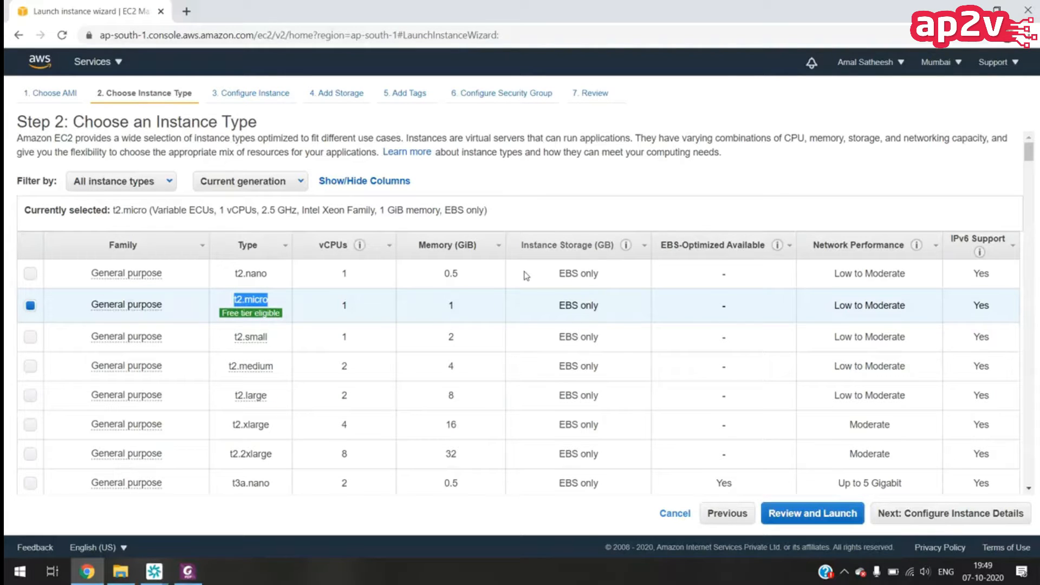
pyautogui.moveTo(558, 305); pyautogui.dragTo(599, 304)
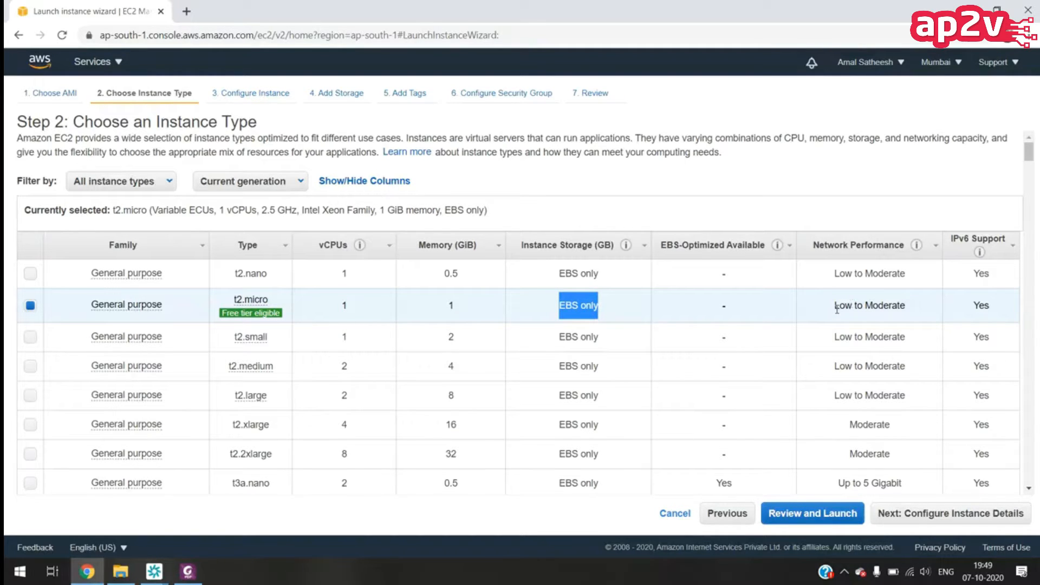
pyautogui.moveTo(836, 307); pyautogui.dragTo(915, 309)
pyautogui.click(915, 308)
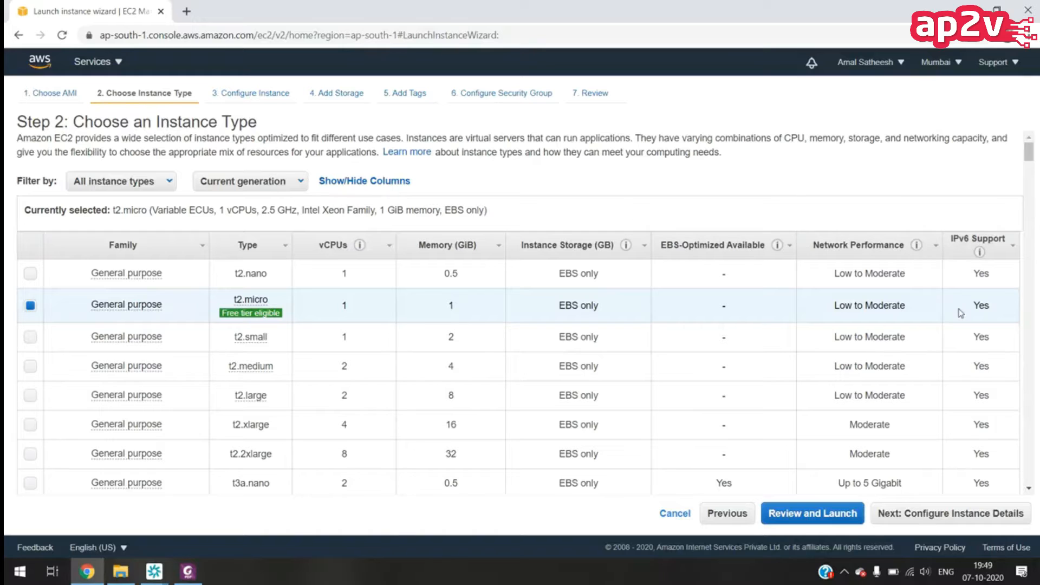
pyautogui.moveTo(960, 311); pyautogui.dragTo(998, 311)
pyautogui.click(998, 311)
pyautogui.moveTo(255, 319)
pyautogui.click(894, 519)
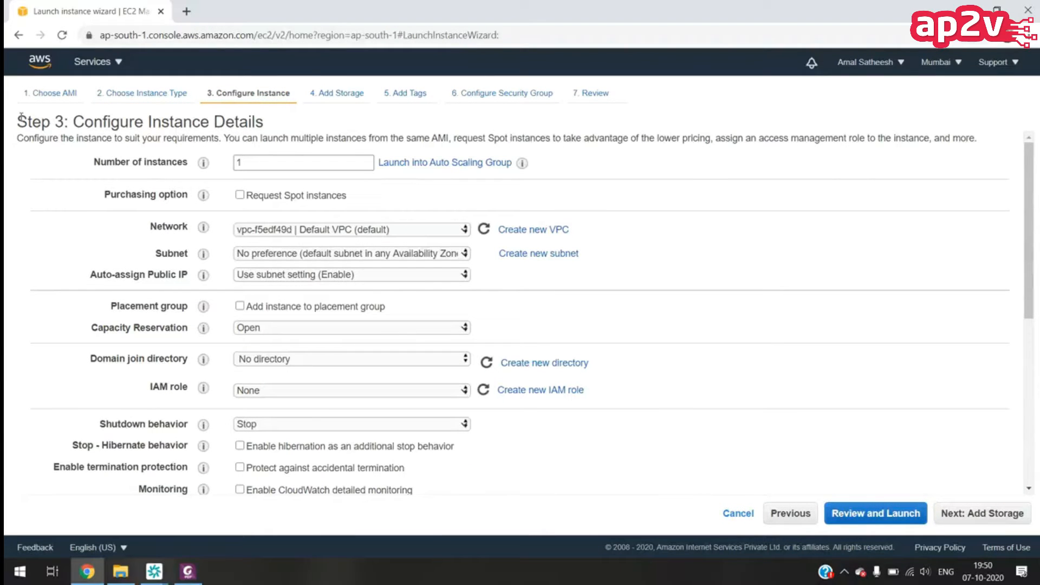
pyautogui.moveTo(21, 117); pyautogui.dragTo(73, 121)
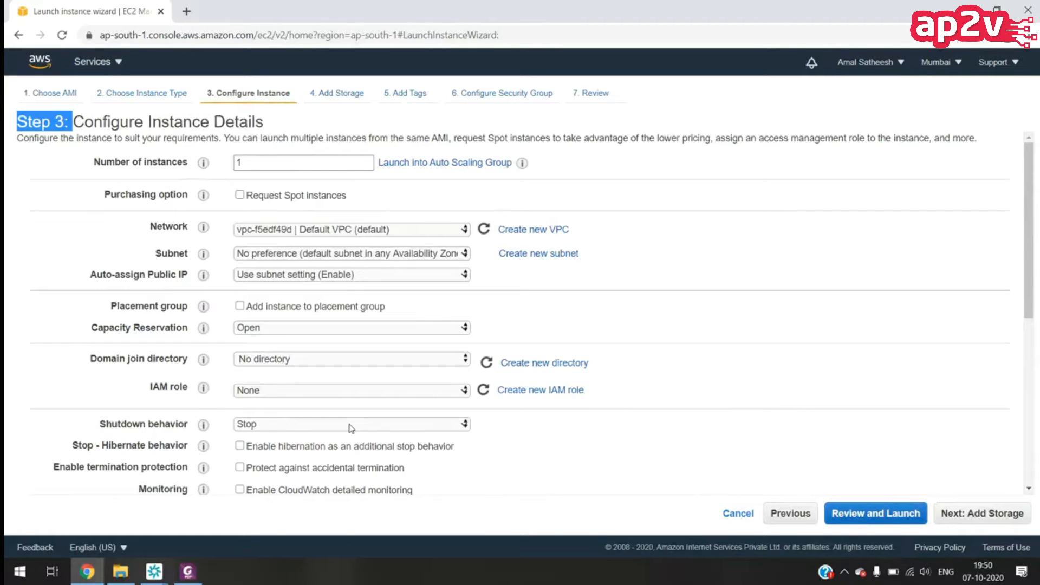
# Review the instance detail settings from the number of instances down to the user data under Advanced Details.
pyautogui.scroll(-6, 349, 428)
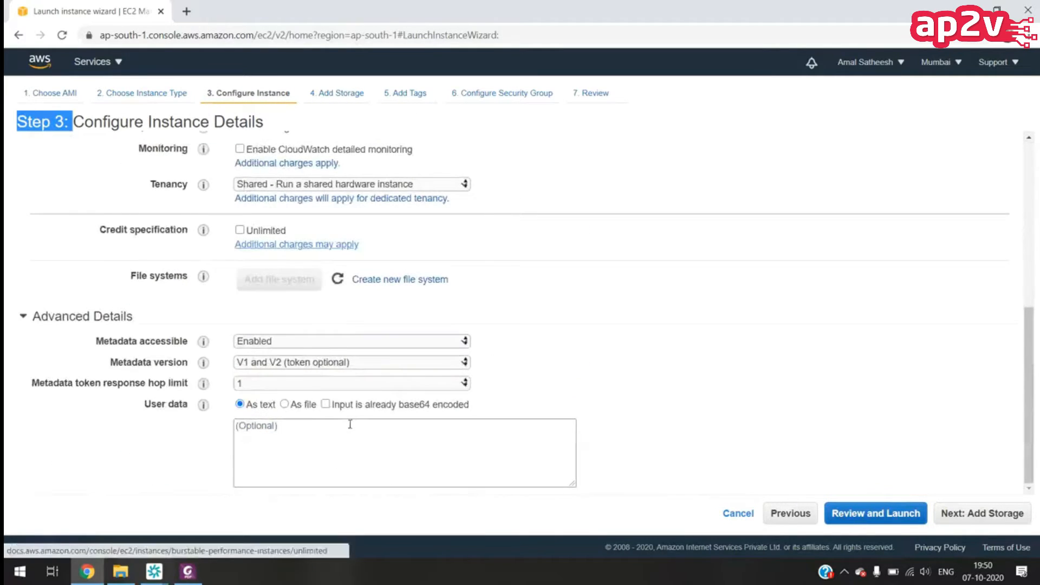
pyautogui.scroll(4, 350, 425)
pyautogui.scroll(3, 350, 424)
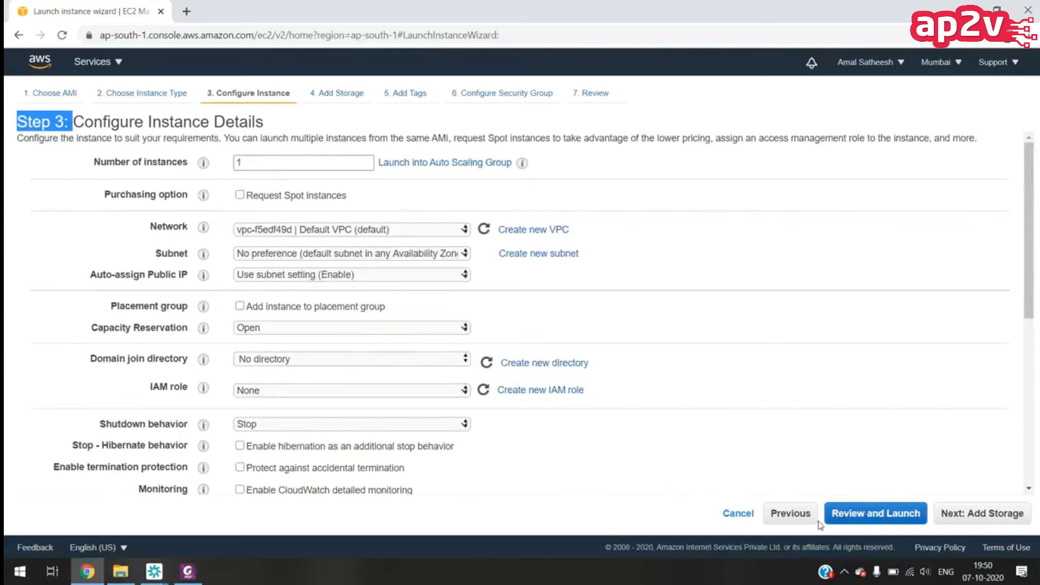
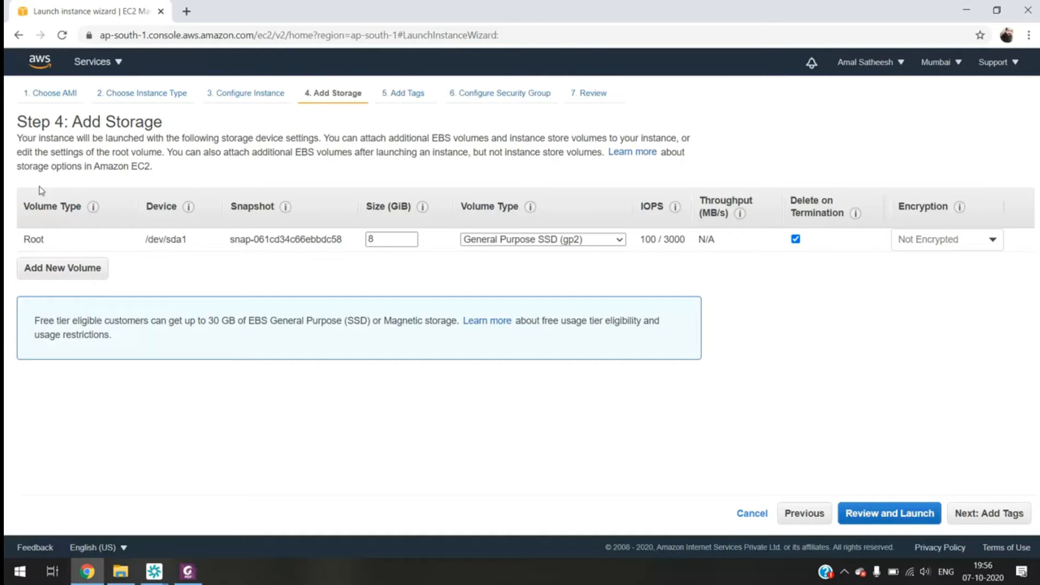
# Add a new EBS volume beneath the root volume in the storage settings, and remove it again.
pyautogui.doubleClick(34, 239)
pyautogui.click(87, 244)
pyautogui.click(70, 271)
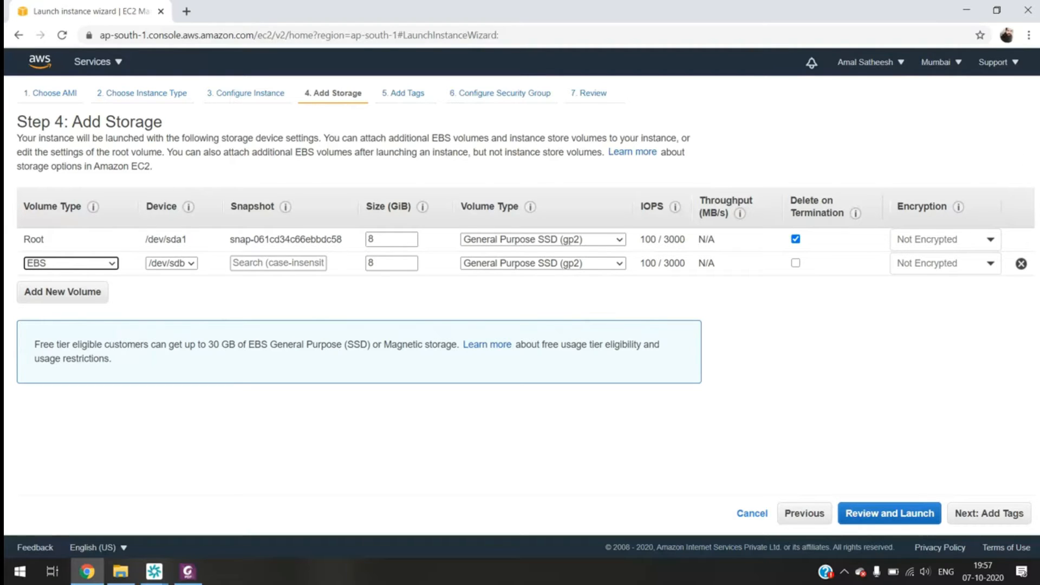
pyautogui.click(1022, 264)
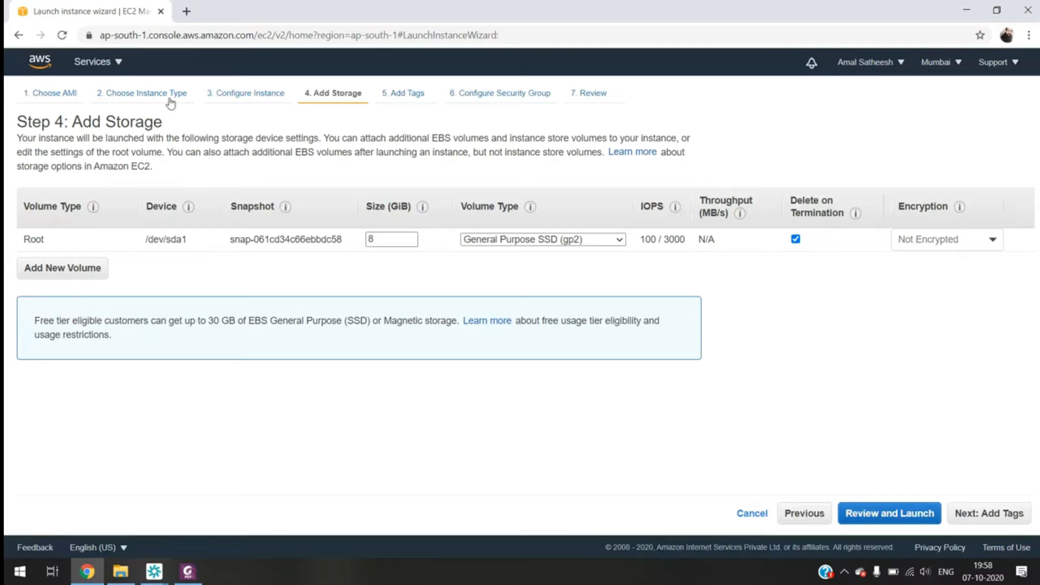
# Return to the AMI selection, clear the "ubuntu" search and browse the Linux and Windows images before going back to Add Storage.
pyautogui.click(57, 94)
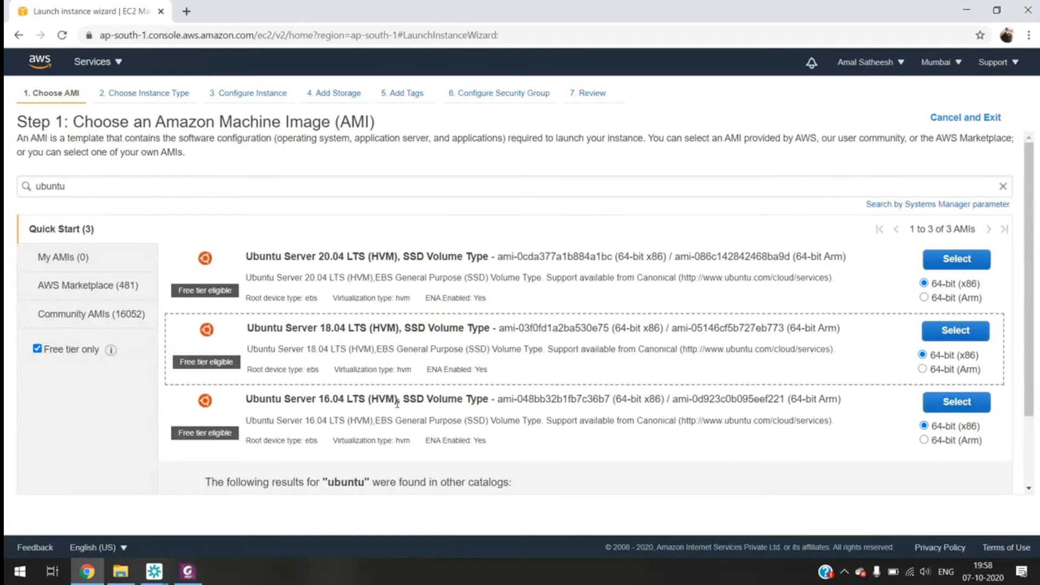
pyautogui.scroll(-2, 397, 404)
pyautogui.scroll(2, 397, 408)
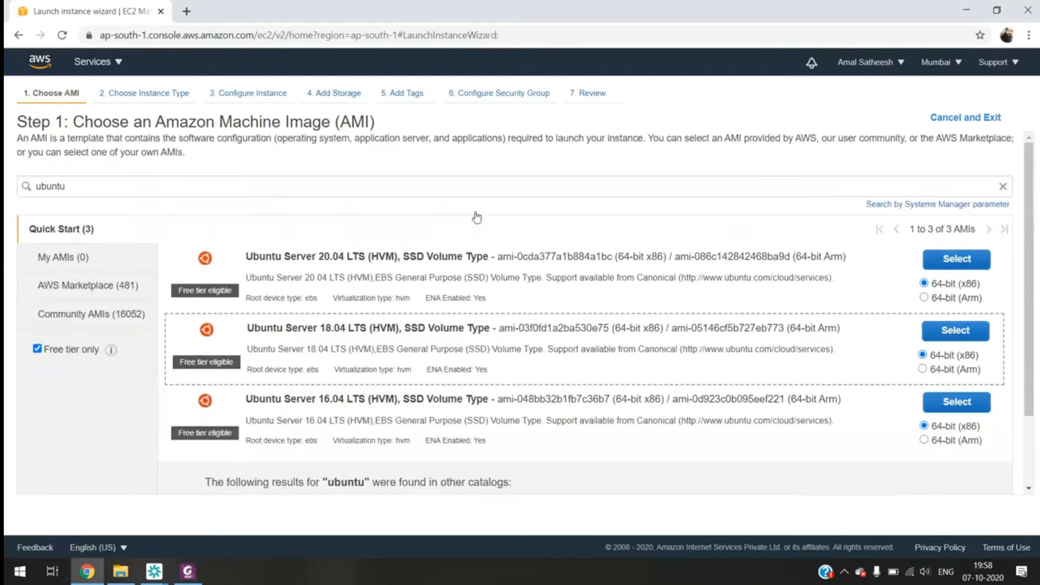
pyautogui.click(1003, 187)
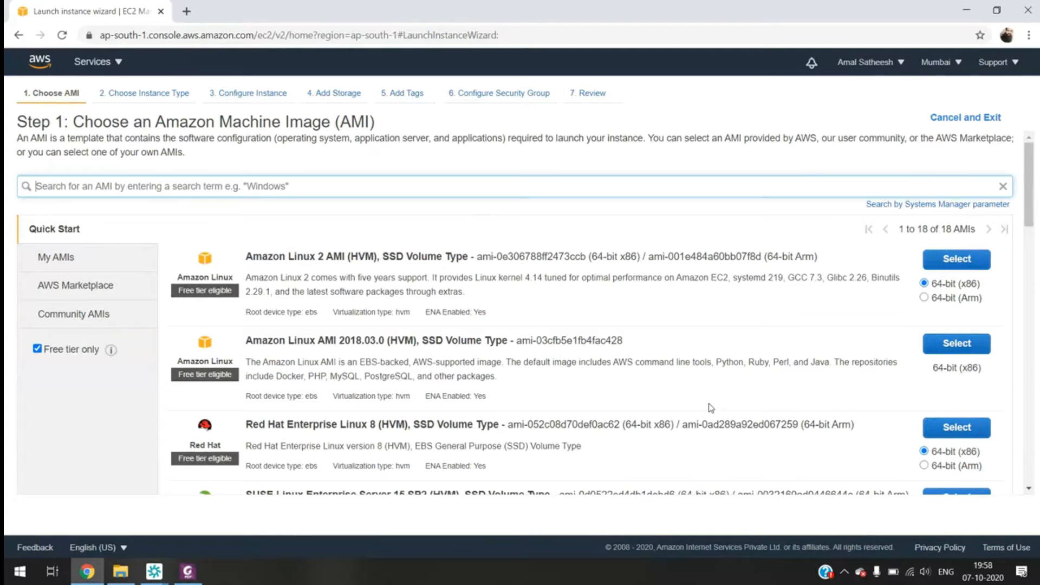
pyautogui.scroll(-2, 711, 407)
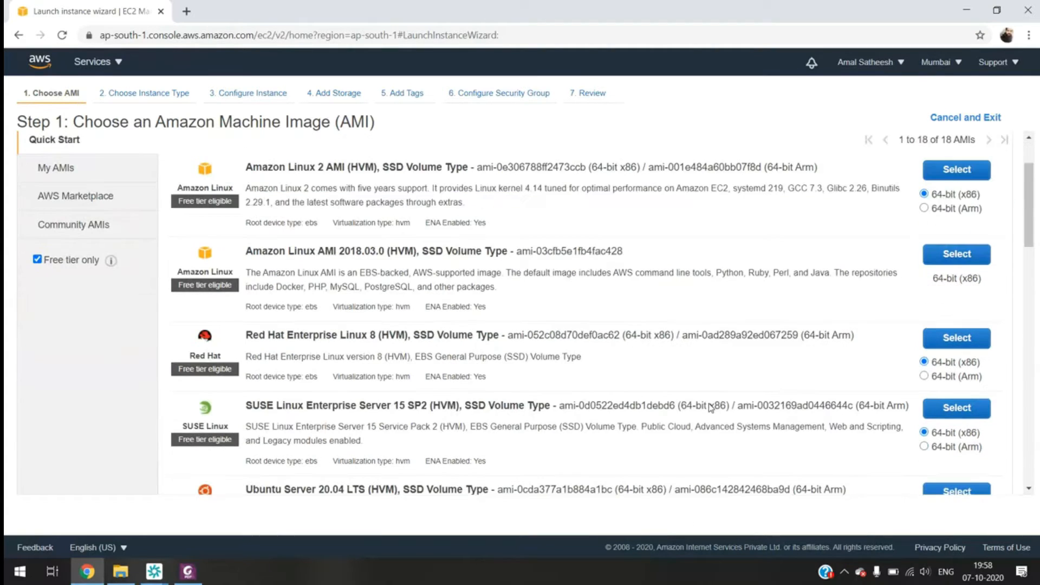
pyautogui.scroll(-7, 711, 407)
pyautogui.scroll(-1, 711, 408)
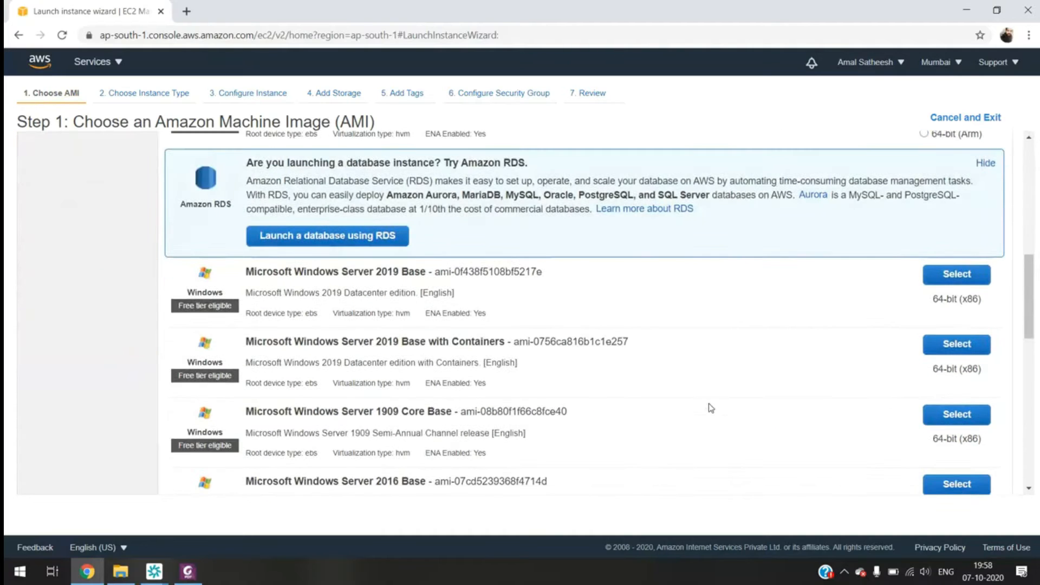
pyautogui.scroll(12, 711, 407)
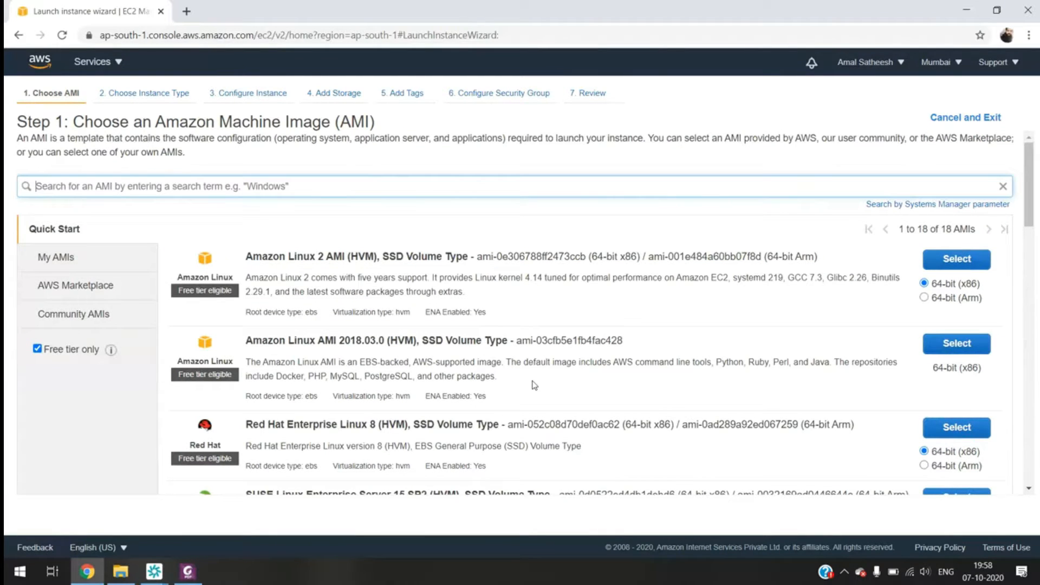
pyautogui.scroll(-3, 534, 385)
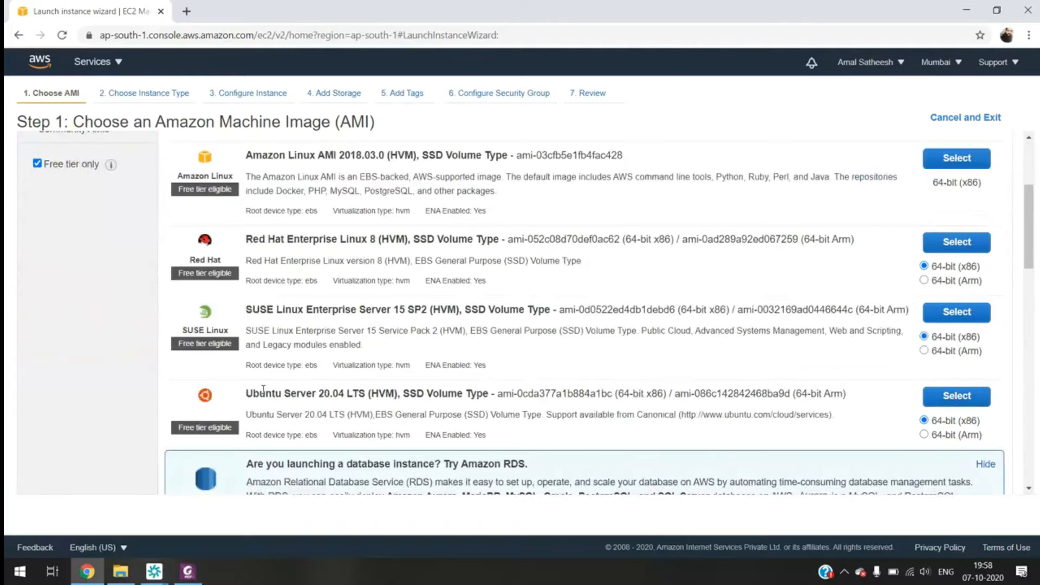
pyautogui.click(333, 97)
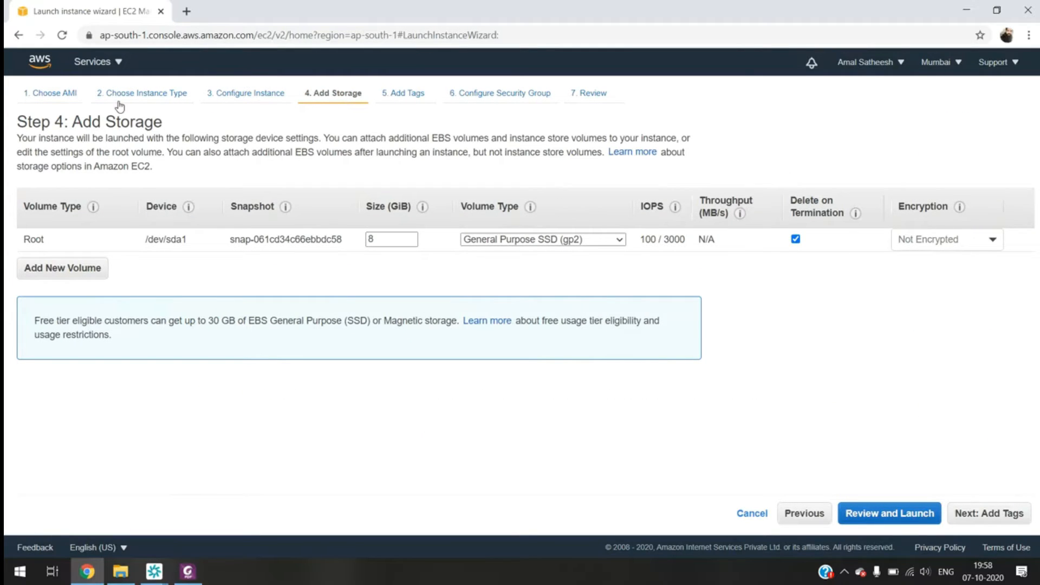
# Reopen the AMI selection and examine the whole Quick Start list down to Ubuntu Server 16.04 LTS, ending back at Add Storage.
pyautogui.click(63, 98)
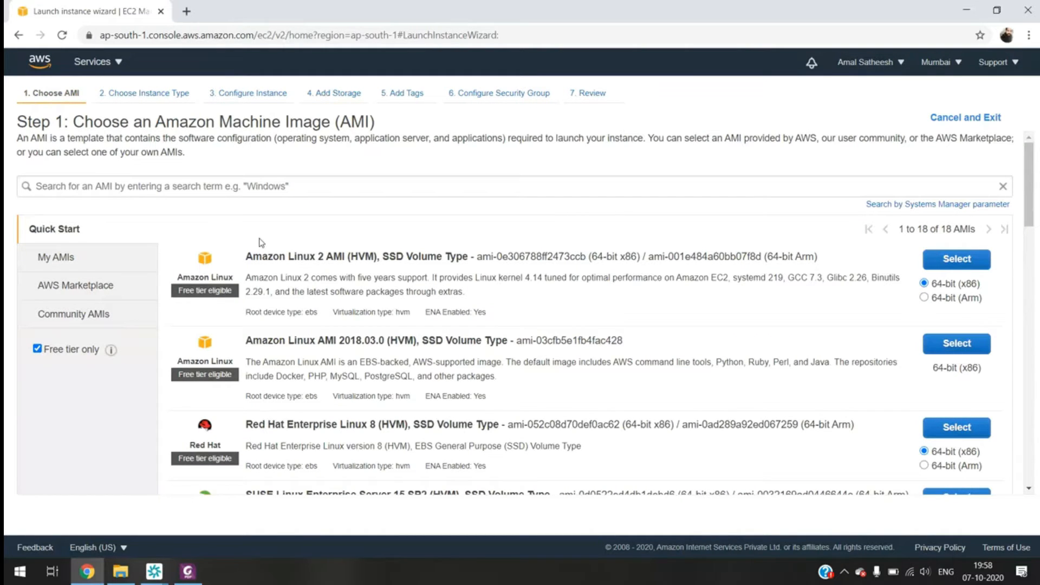
pyautogui.click(284, 188)
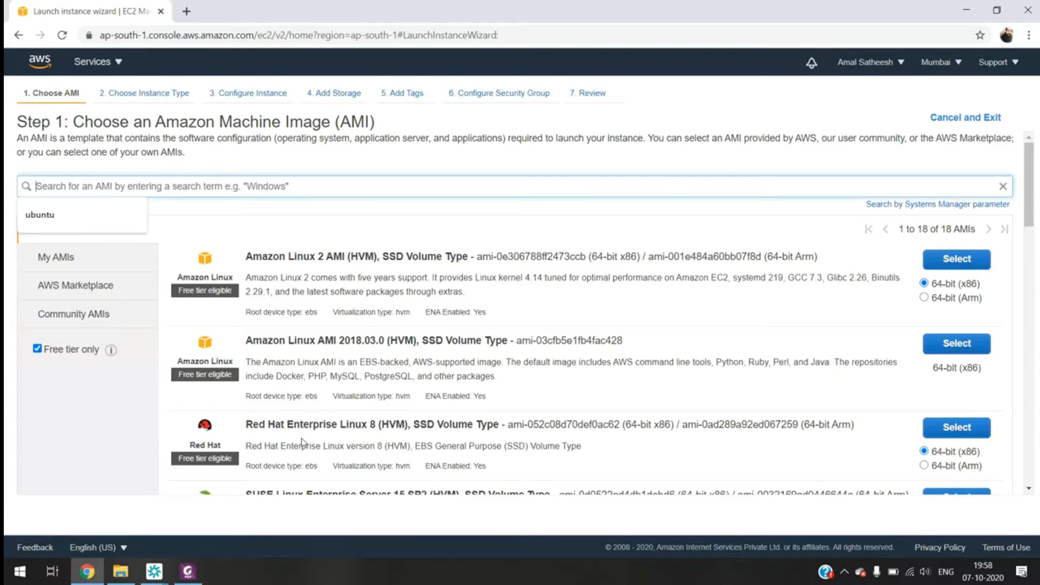
pyautogui.scroll(-5, 303, 443)
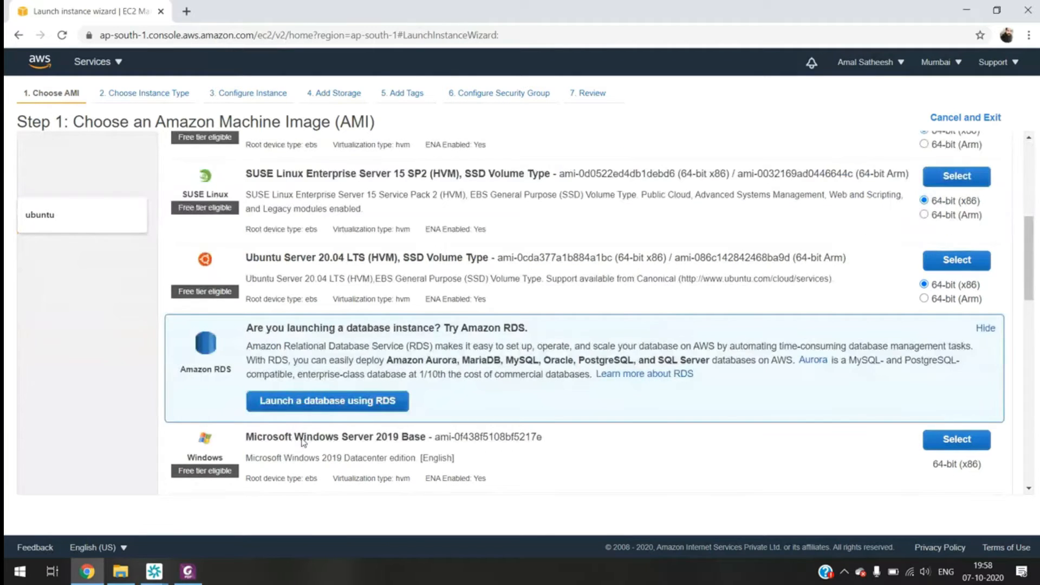
pyautogui.scroll(-5, 303, 443)
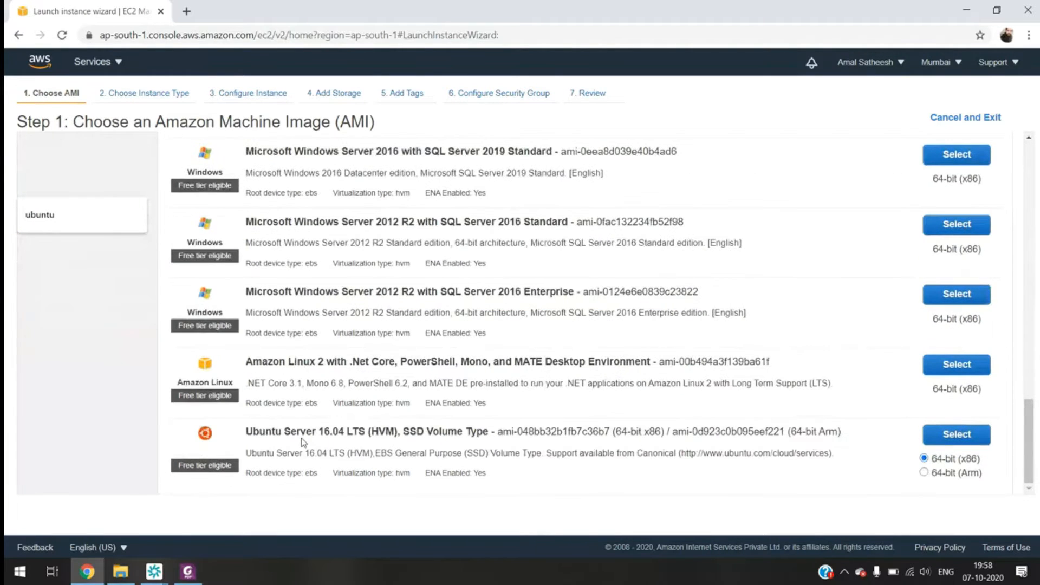
pyautogui.scroll(4, 303, 442)
pyautogui.scroll(3, 302, 438)
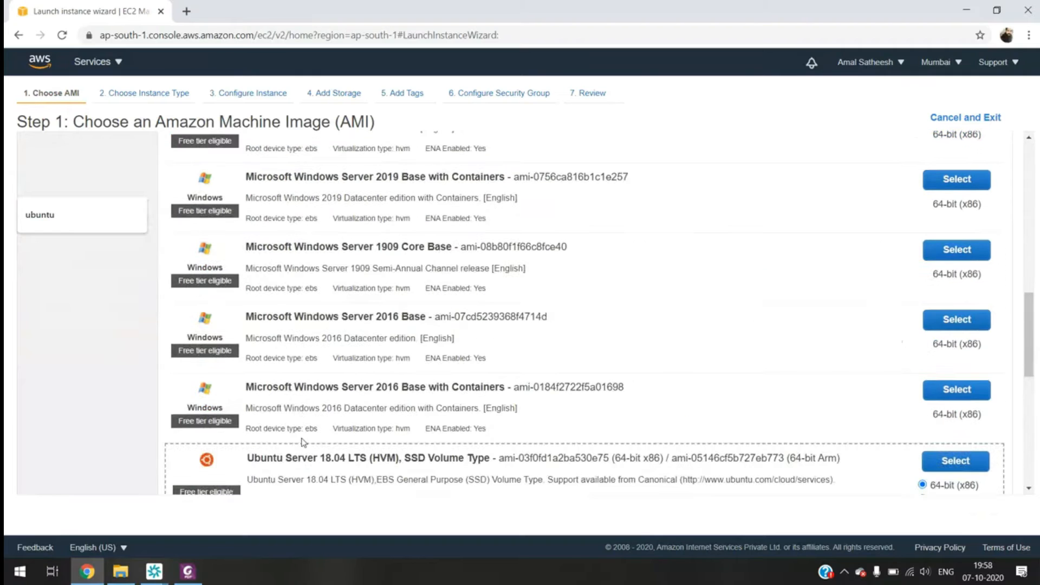
pyautogui.scroll(5, 302, 444)
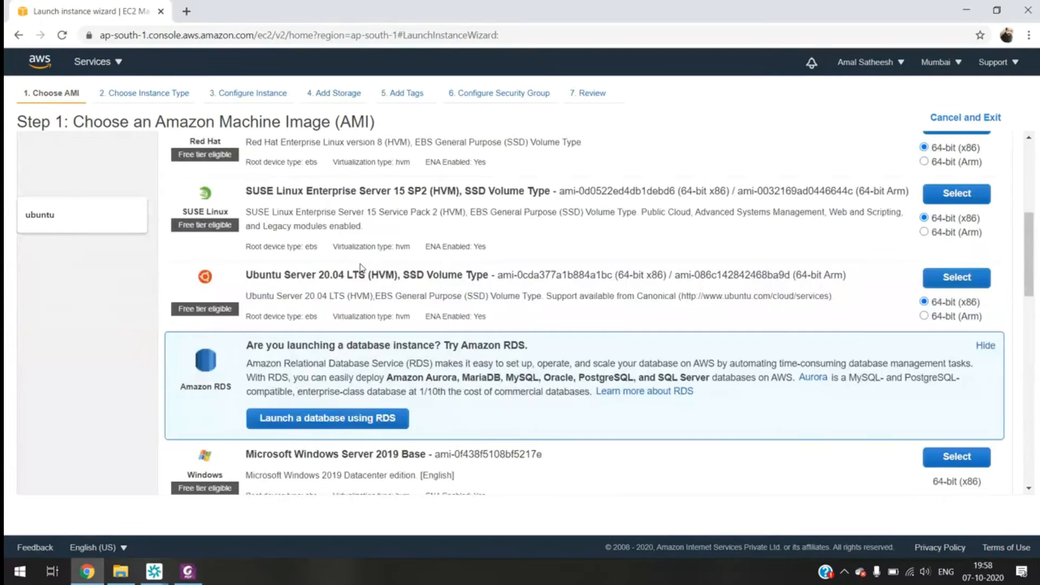
pyautogui.scroll(2, 360, 267)
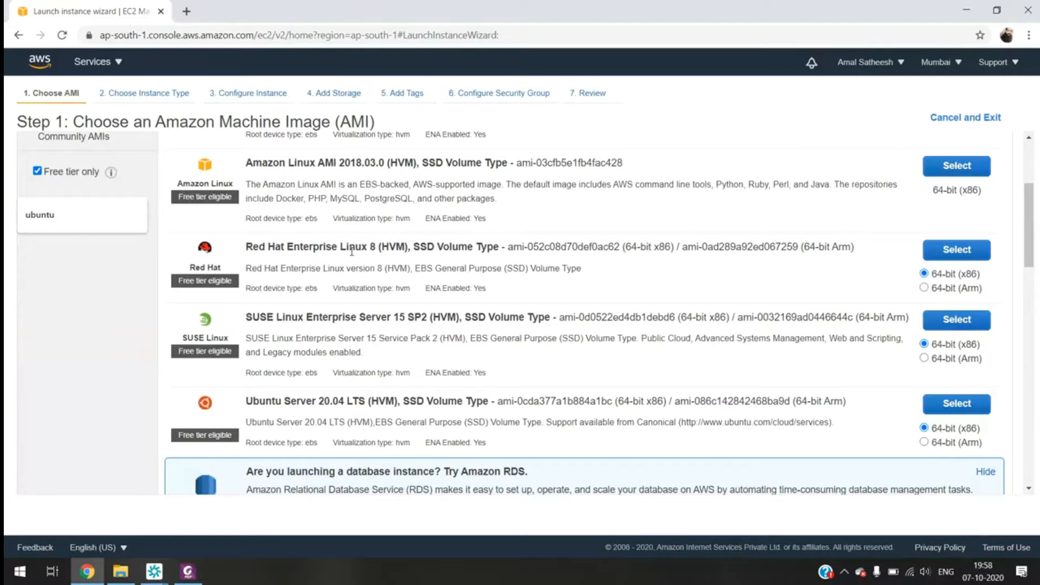
pyautogui.scroll(1, 351, 251)
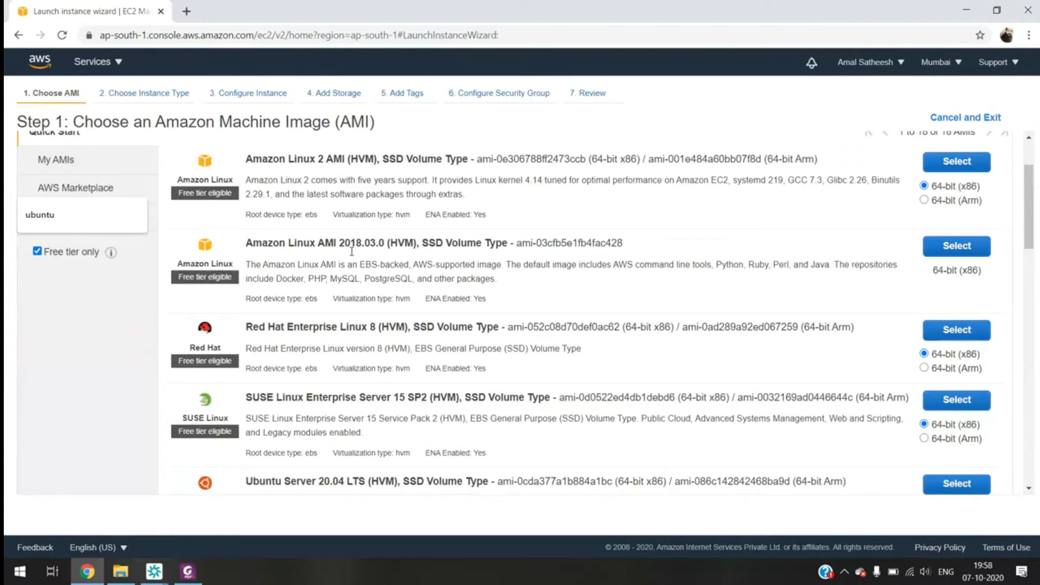
pyautogui.scroll(1, 351, 251)
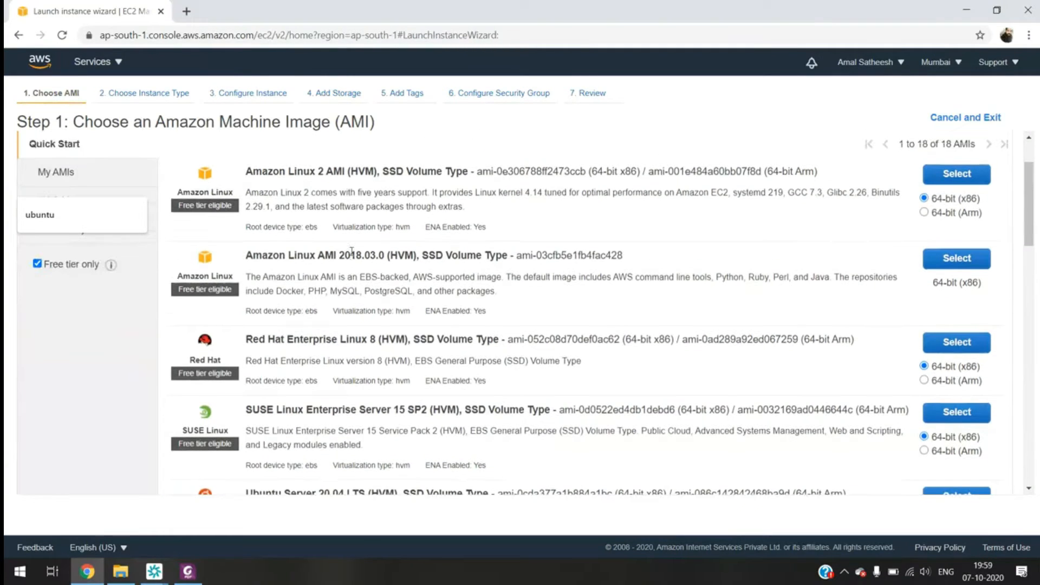
pyautogui.click(337, 94)
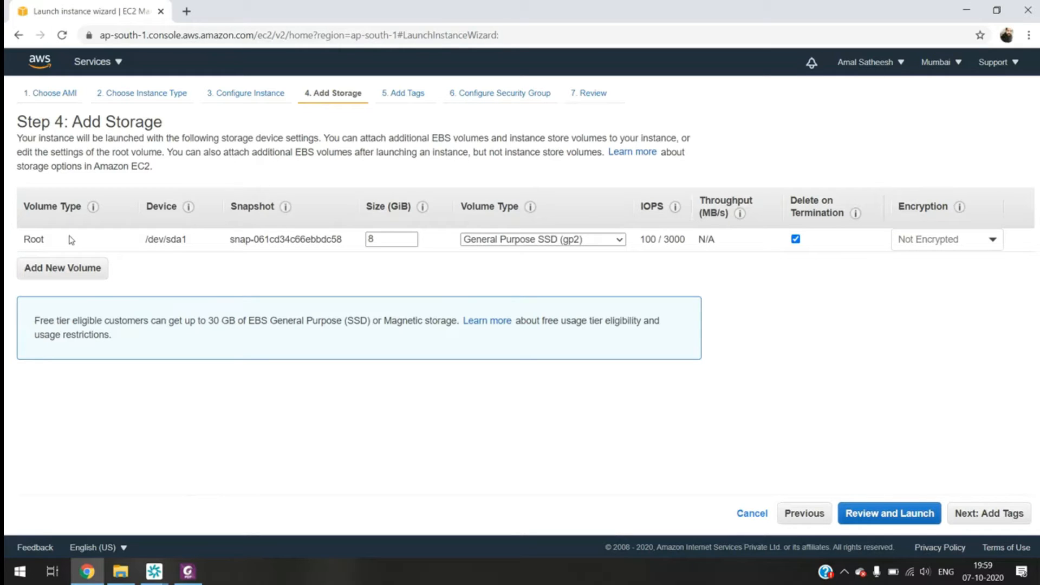
# Point out the root volume, add a second EBS volume as an example and delete that extra volume.
pyautogui.doubleClick(32, 238)
pyautogui.click(101, 243)
pyautogui.click(59, 276)
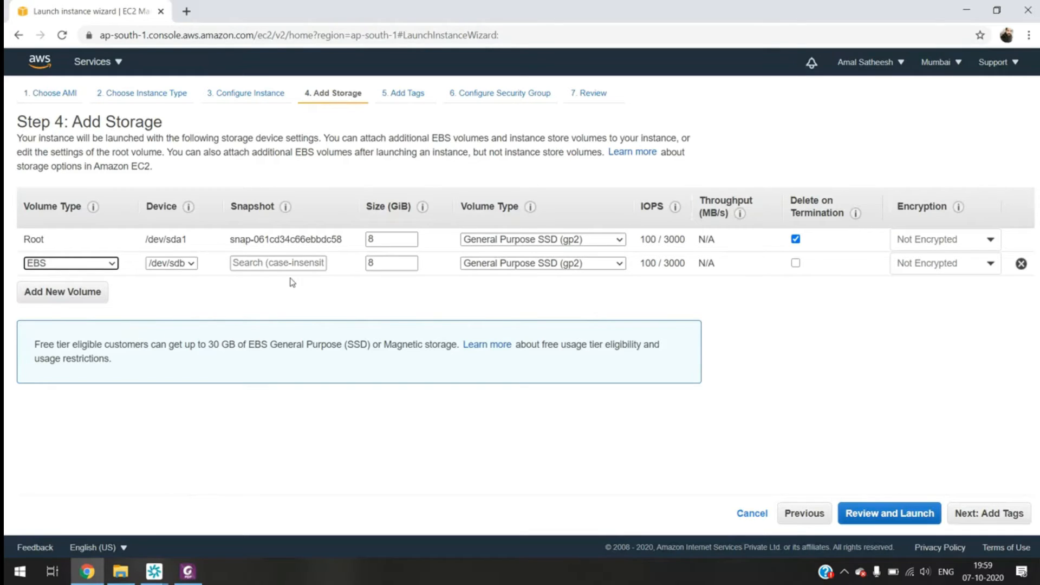
pyautogui.click(1021, 264)
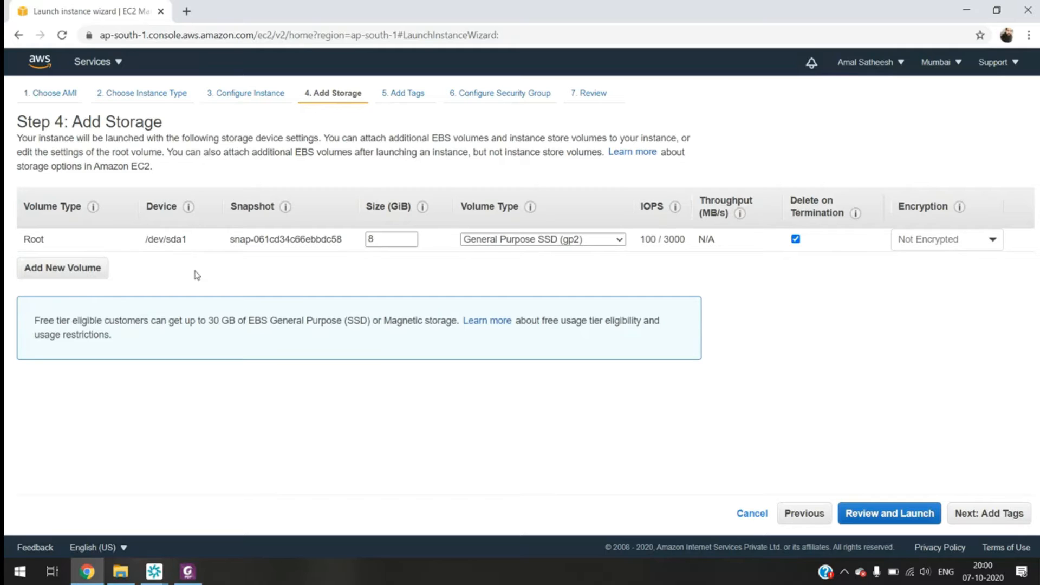
# Examine the root volume's device name, snapshot ID and size in GiB.
pyautogui.doubleClick(169, 240)
pyautogui.doubleClick(267, 239)
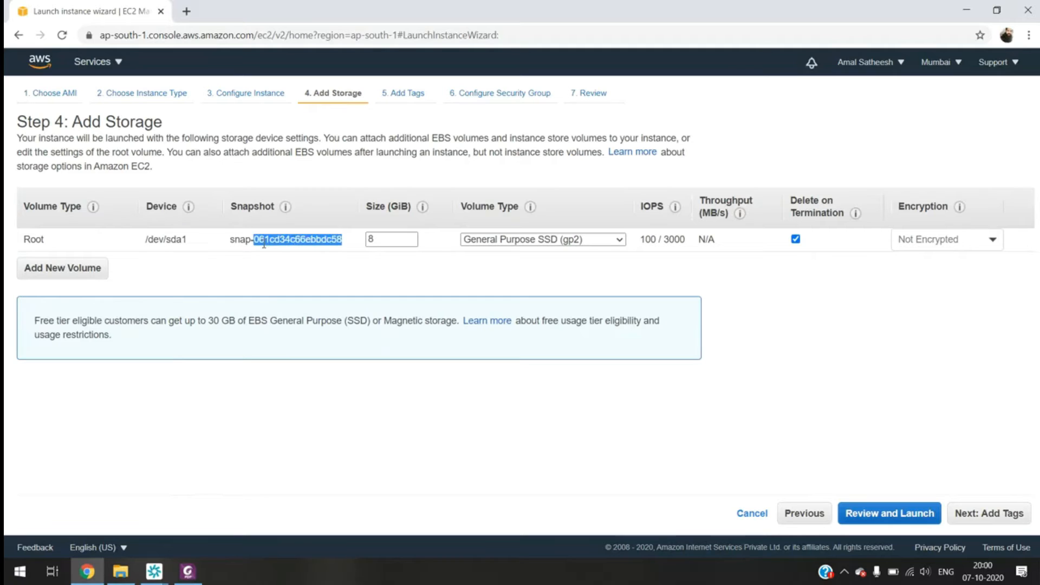
pyautogui.doubleClick(387, 240)
pyautogui.click(387, 241)
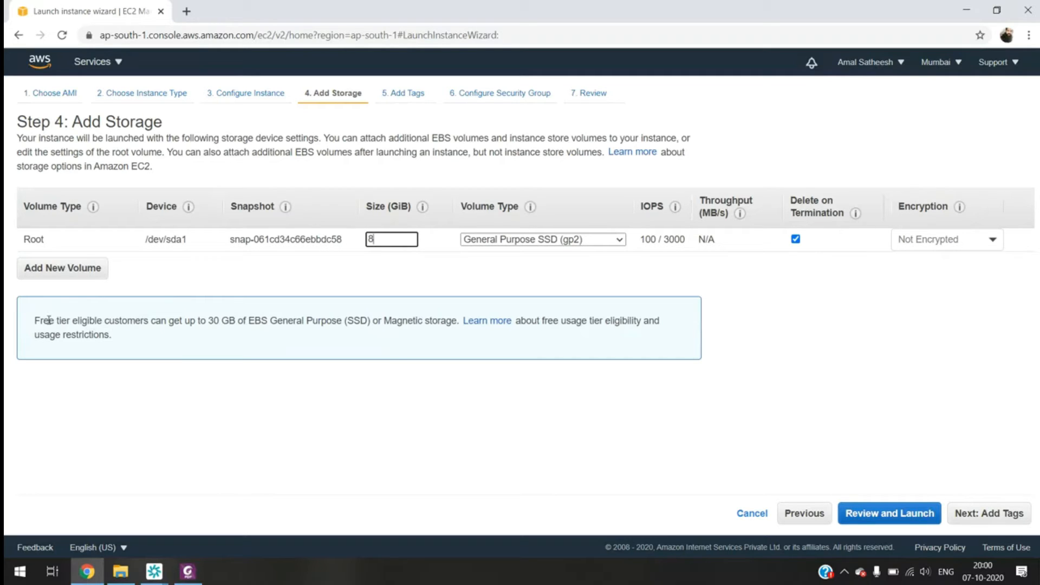
# Read the free-tier storage allowance note, then try adding another EBS volume and remove it.
pyautogui.moveTo(34, 320); pyautogui.dragTo(124, 347)
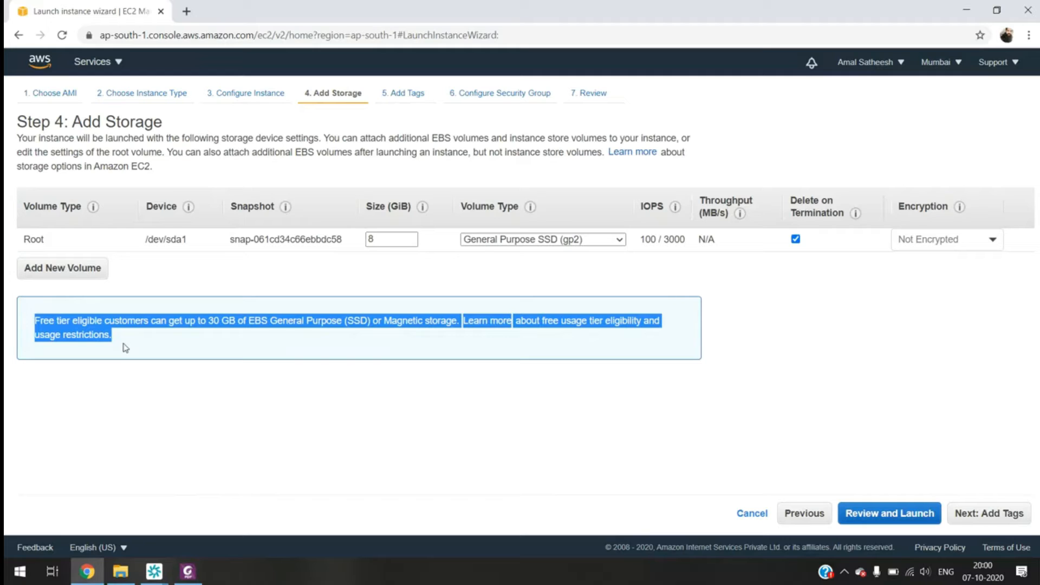
pyautogui.click(125, 348)
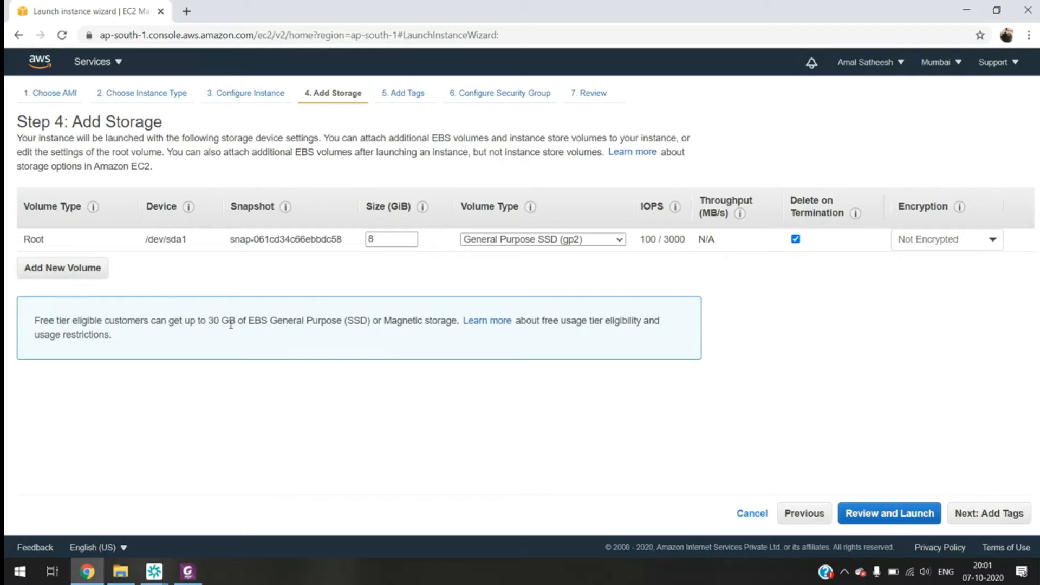
pyautogui.click(24, 275)
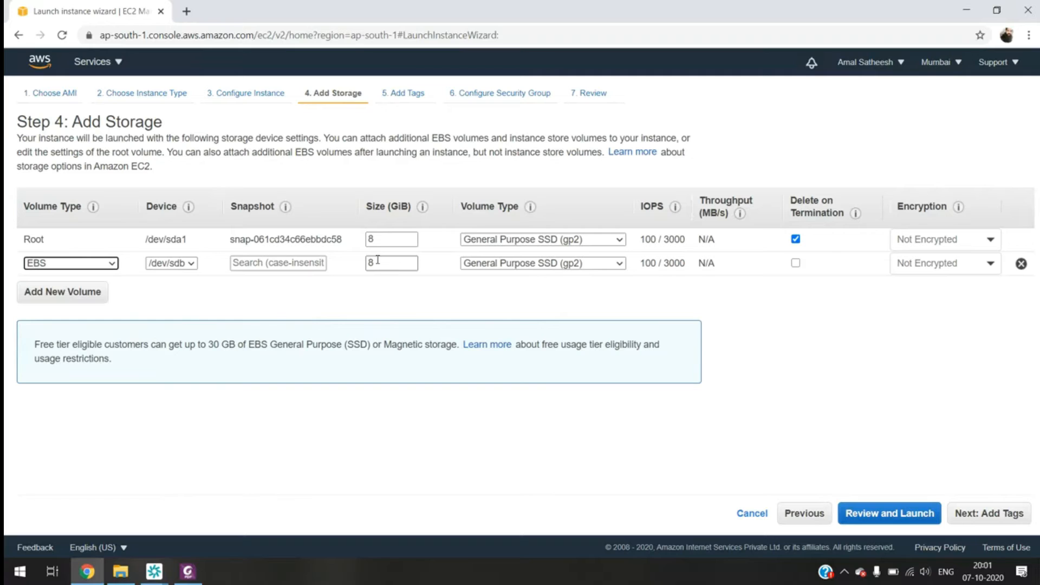
pyautogui.click(1019, 265)
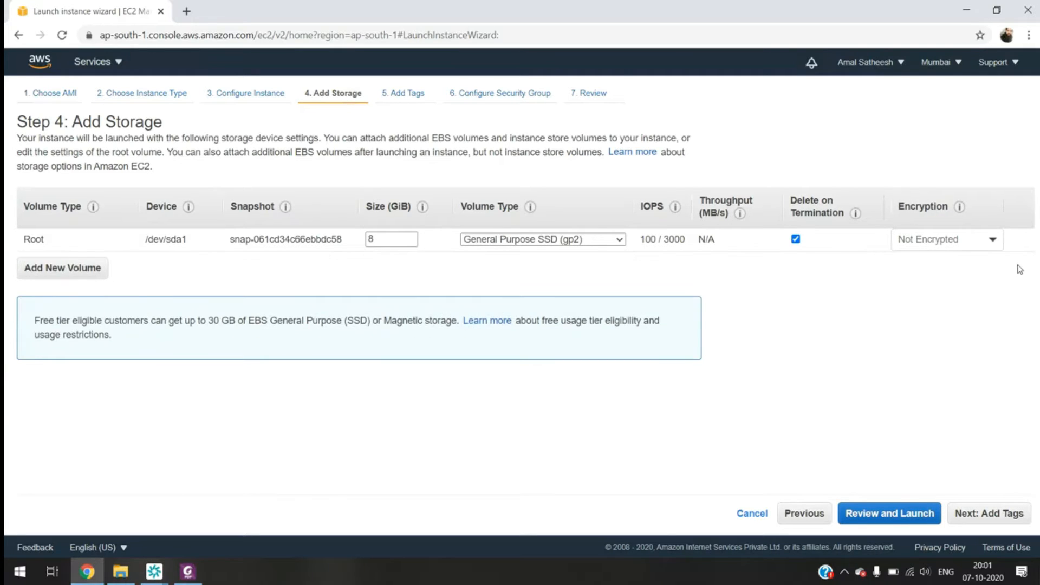
# Compare the root volume's type options, including General Purpose SSD (gp2) and Magnetic, and set the type to Provisioned IOPS SSD (io1).
pyautogui.moveTo(524, 219)
pyautogui.click(529, 244)
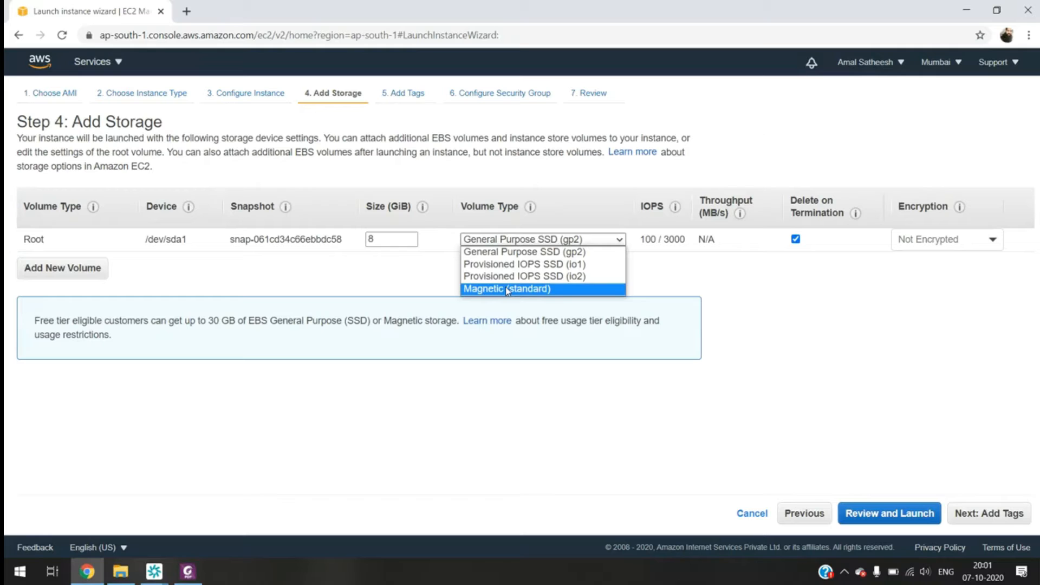
pyautogui.click(553, 257)
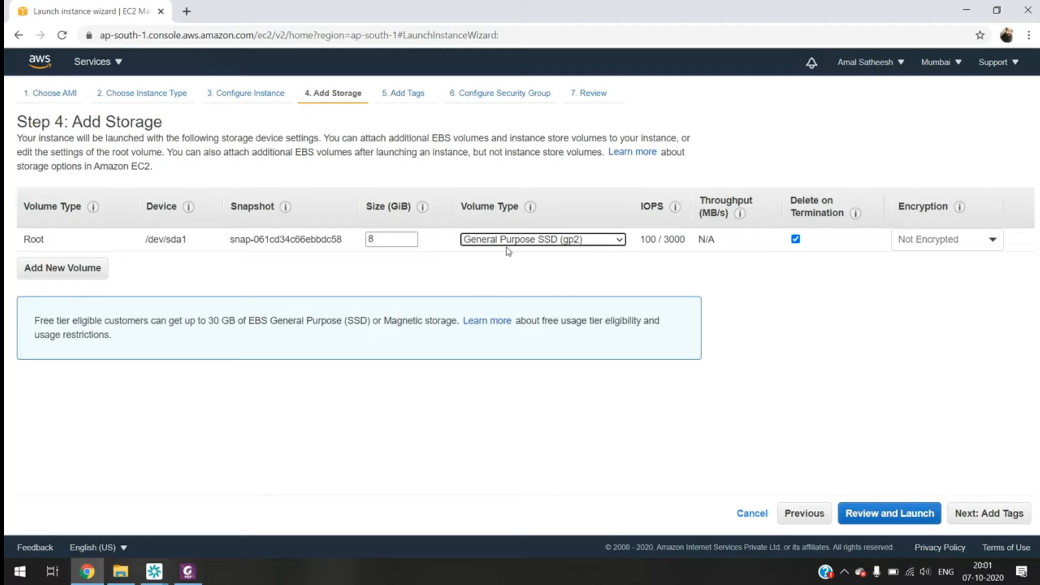
pyautogui.moveTo(647, 234)
pyautogui.click(612, 239)
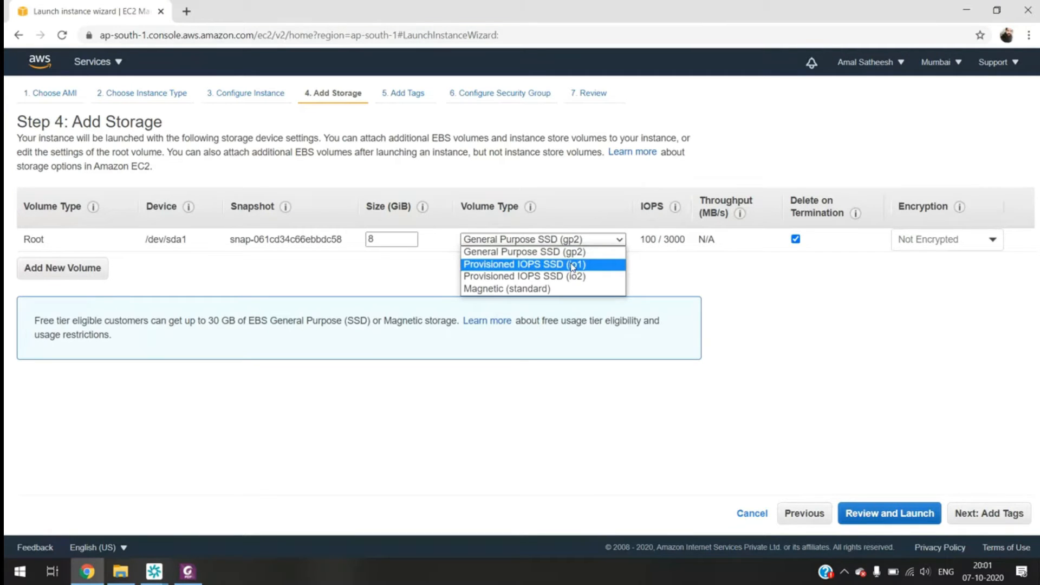
pyautogui.click(573, 265)
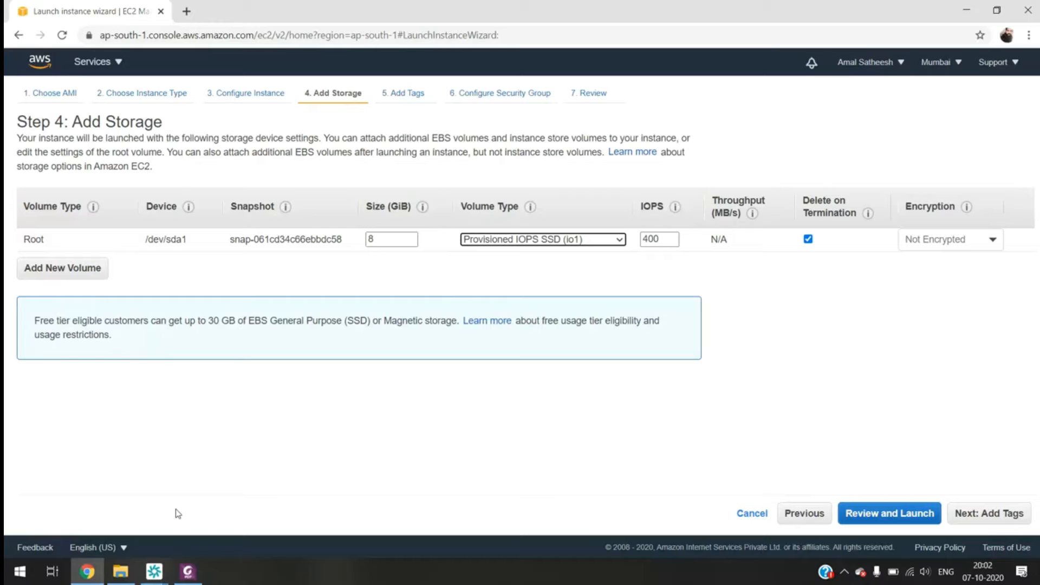
# Switch to the Amazon Chime meeting window to check the attendees and chat, and return to the launch wizard.
pyautogui.click(155, 579)
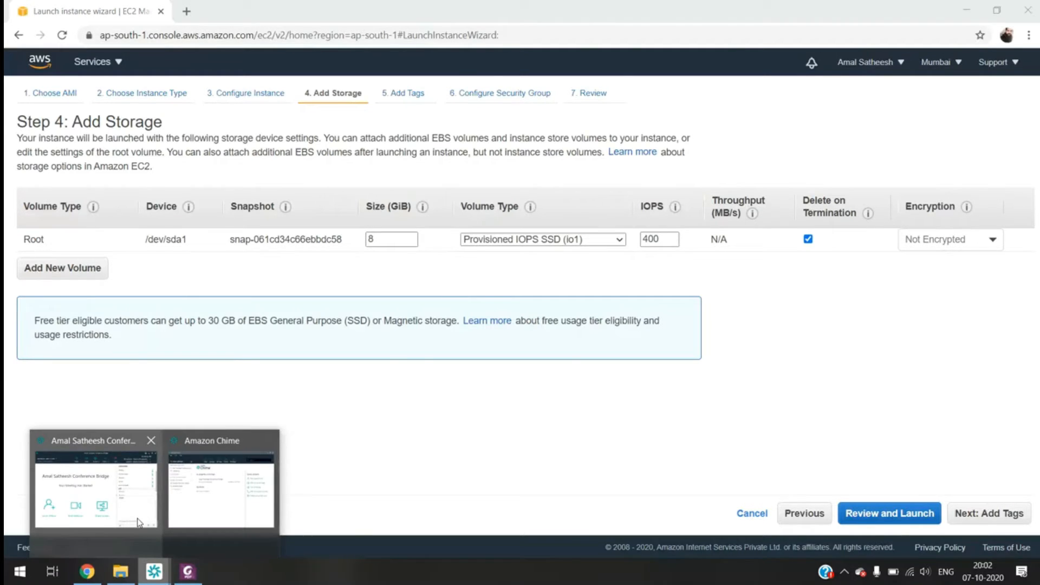
pyautogui.click(139, 523)
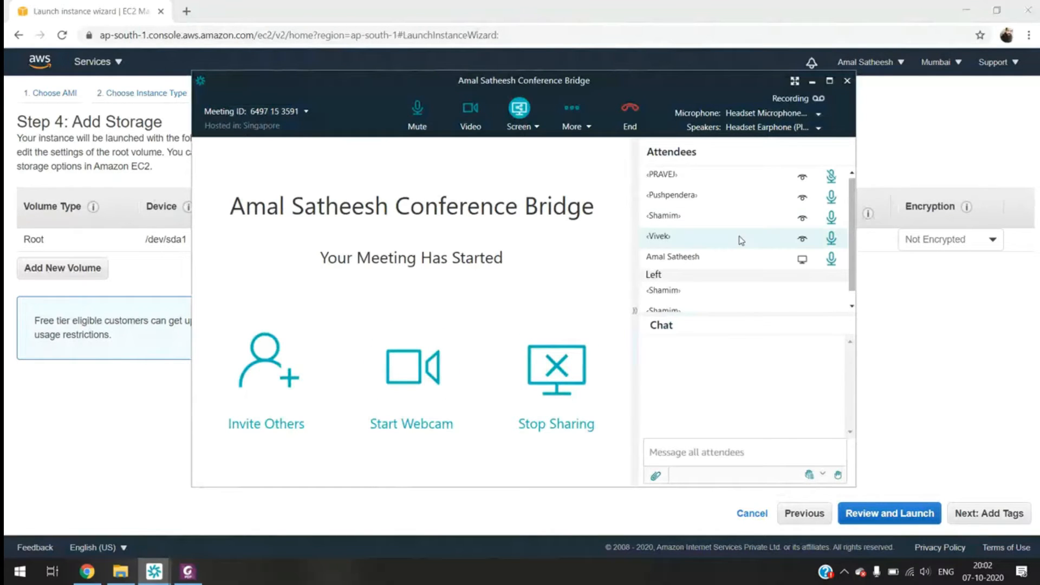
pyautogui.click(942, 313)
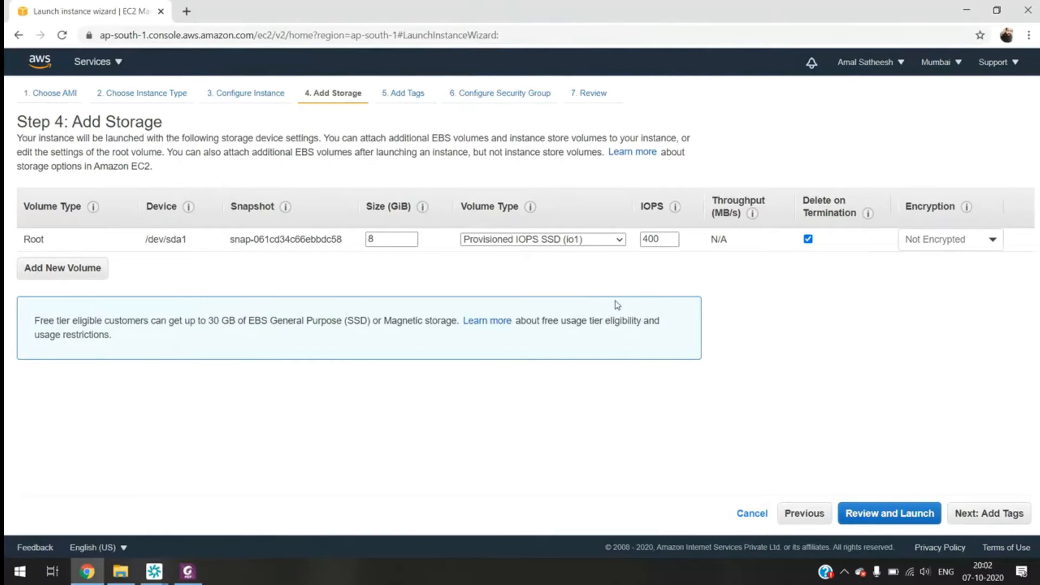
# Compare the IOPS of the gp2, io1 and Magnetic volume types, and set the root volume to General Purpose SSD (gp2).
pyautogui.click(557, 241)
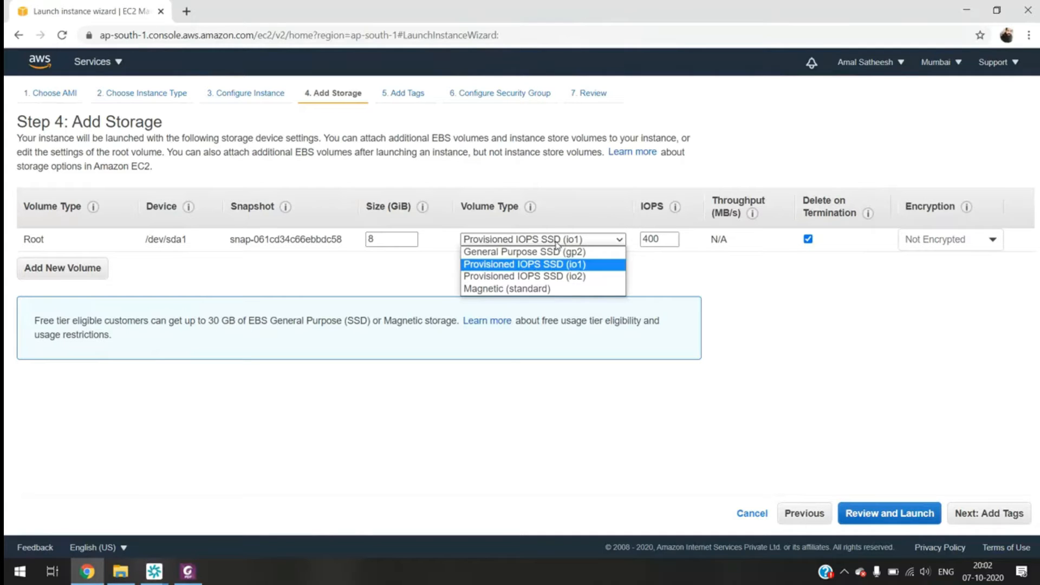
pyautogui.click(553, 252)
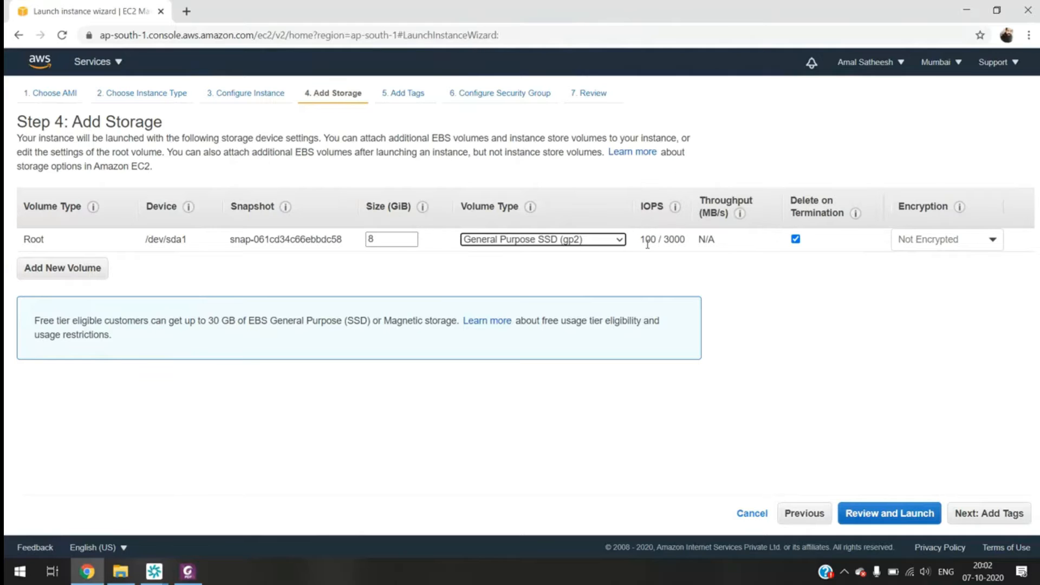
pyautogui.click(570, 249)
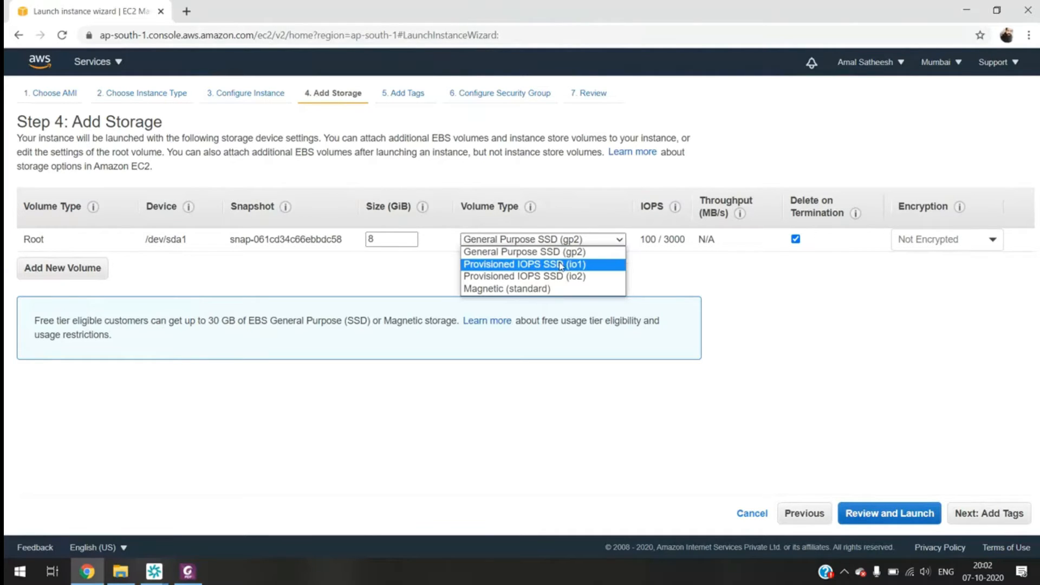
pyautogui.click(559, 265)
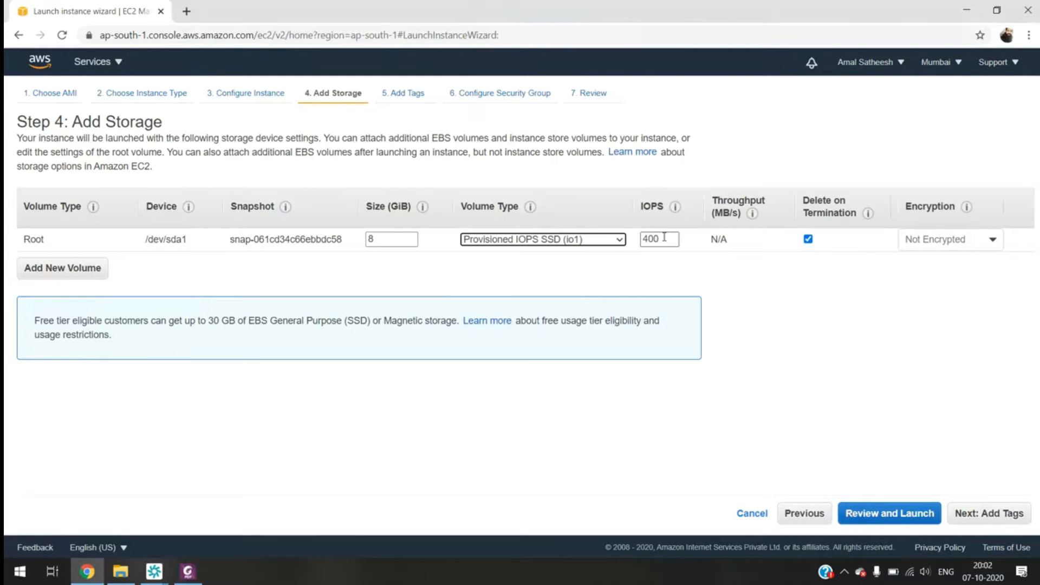
pyautogui.click(608, 241)
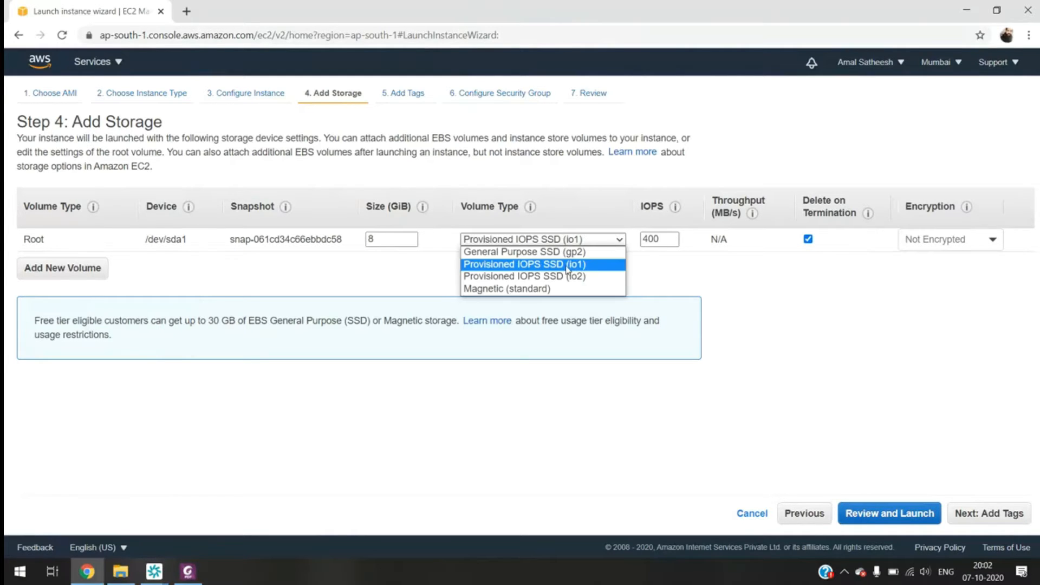
pyautogui.click(537, 290)
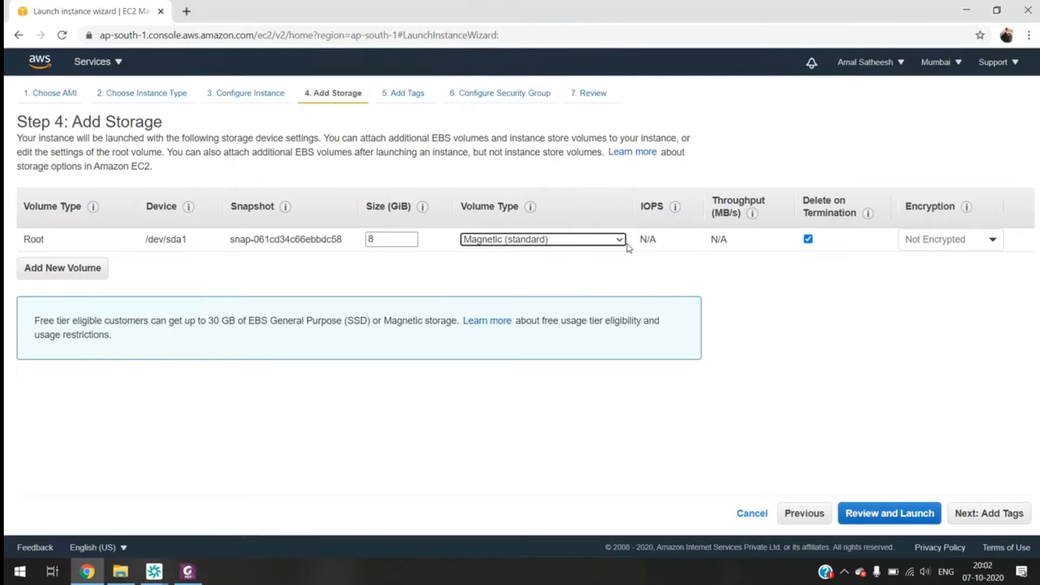
pyautogui.click(610, 244)
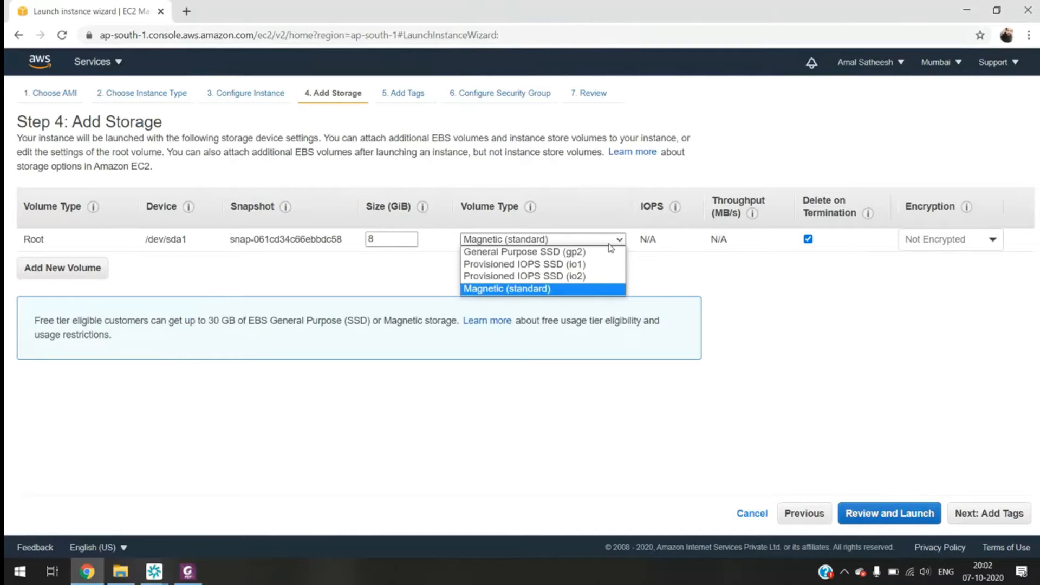
pyautogui.click(540, 253)
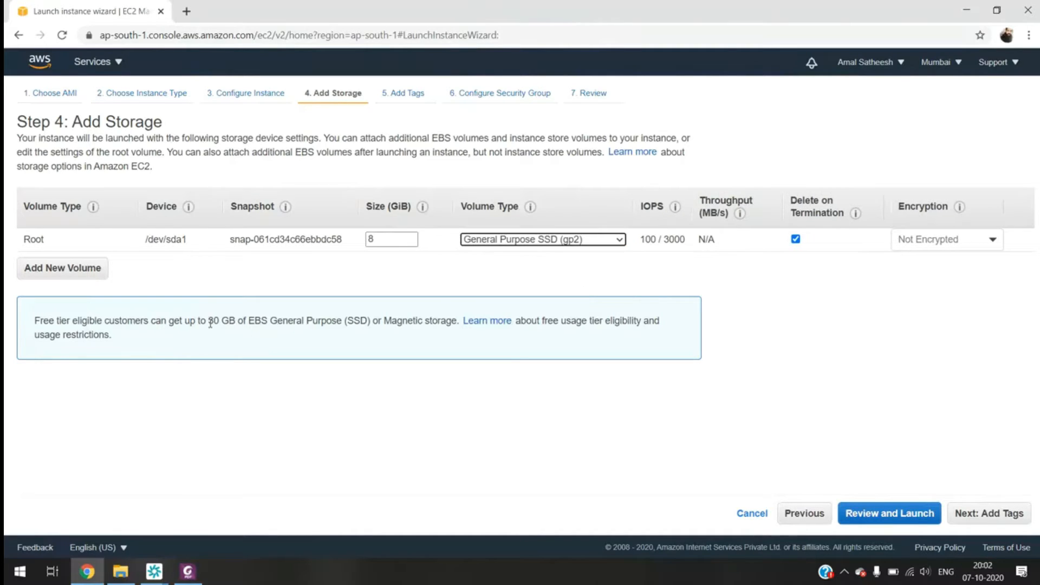
# Read which EBS storage types the free-tier note covers, highlighting General Purpose (SSD) and Magnetic storage.
pyautogui.moveTo(251, 323); pyautogui.dragTo(338, 323)
pyautogui.moveTo(383, 323); pyautogui.dragTo(454, 321)
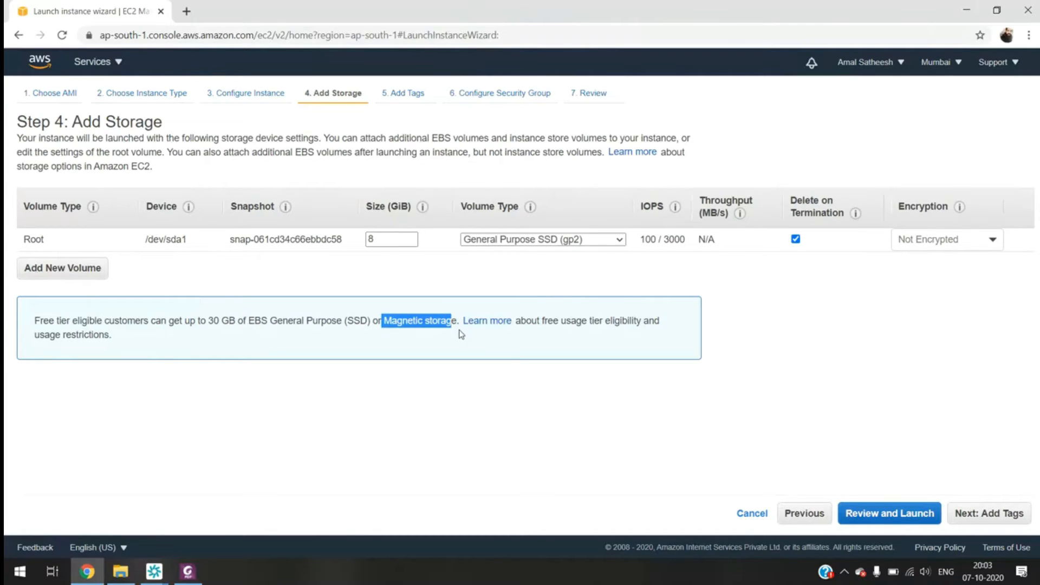
pyautogui.click(461, 340)
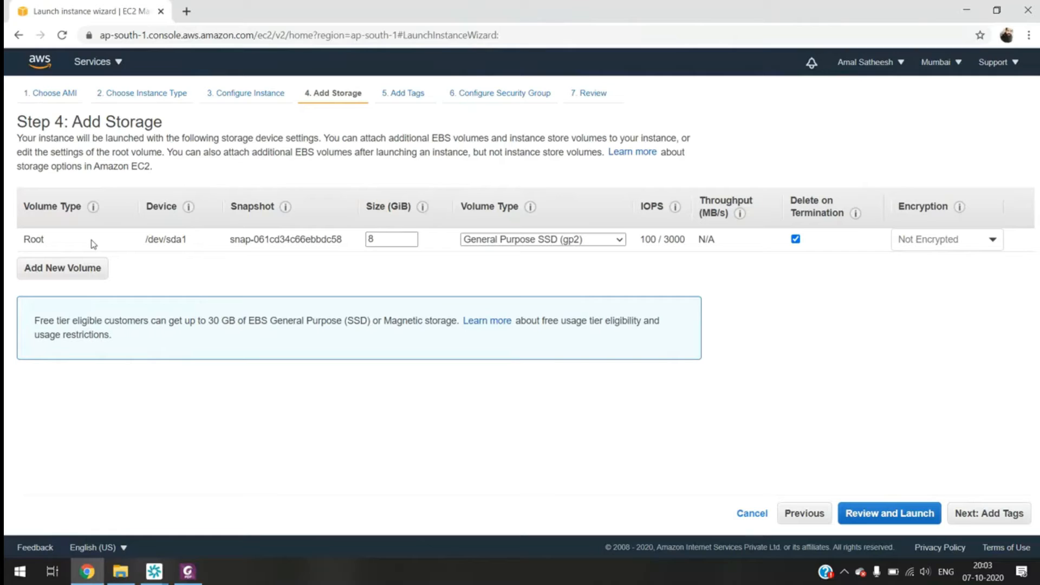
# Demonstrate switching the root volume's Delete on Termination option off and on, and check the IOPS information.
pyautogui.click(796, 240)
pyautogui.moveTo(675, 207)
pyautogui.click(796, 240)
pyautogui.moveTo(649, 223)
pyautogui.click(796, 240)
pyautogui.click(796, 240)
# Review the root volume's encryption key choices without changing them, and continue to the Add Tags step.
pyautogui.click(985, 244)
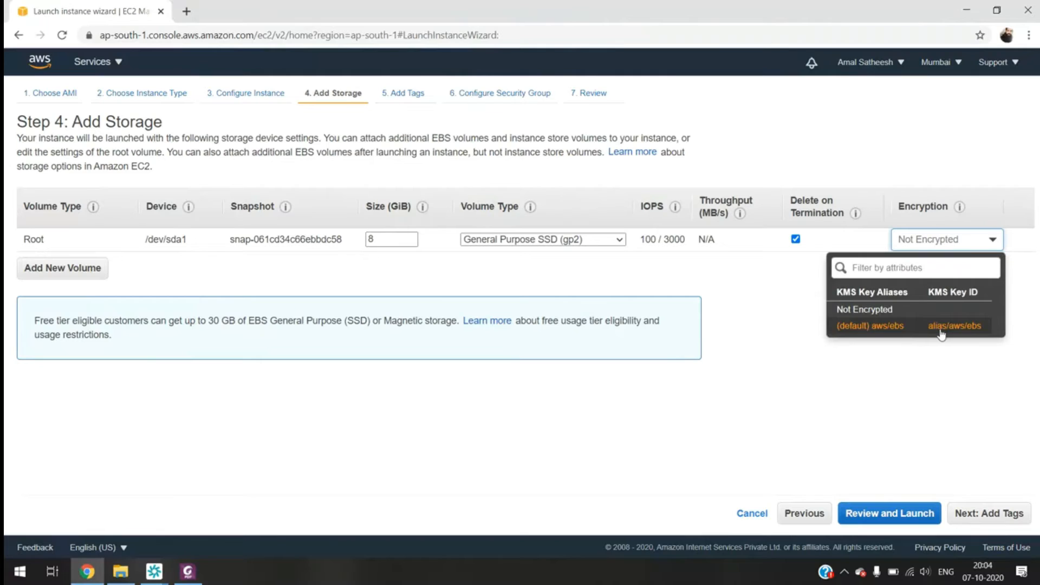
pyautogui.click(943, 381)
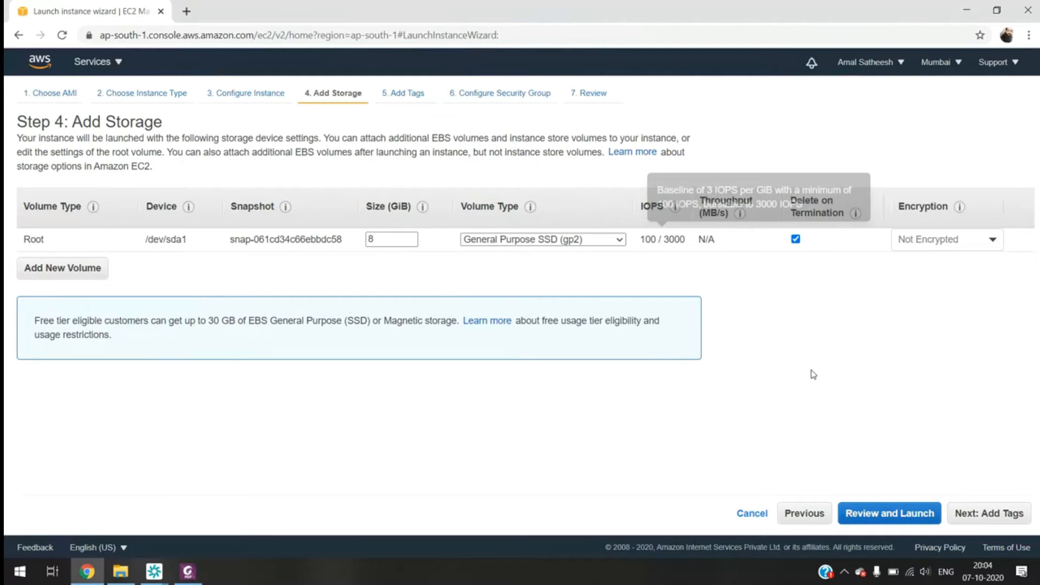
pyautogui.click(999, 516)
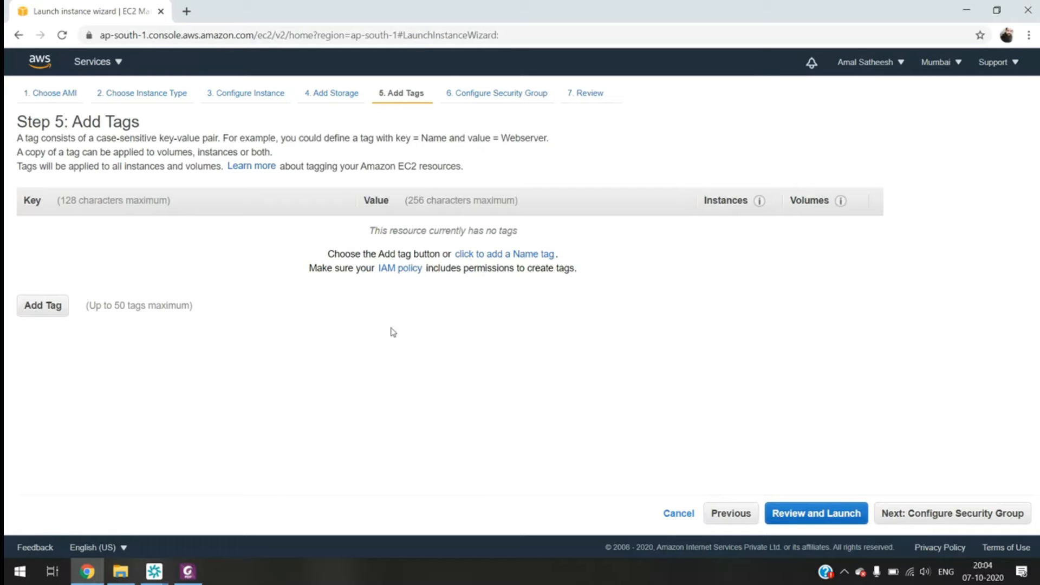
# Point out the Add Tags heading and add a tag with key Name and value 7.30 Batch.
pyautogui.moveTo(66, 123); pyautogui.dragTo(157, 128)
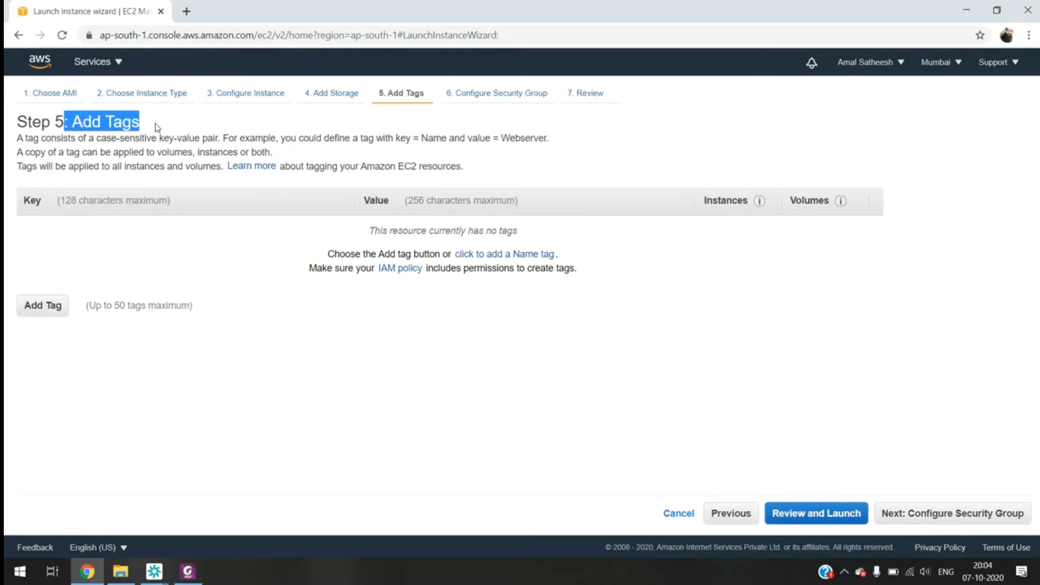
pyautogui.click(157, 127)
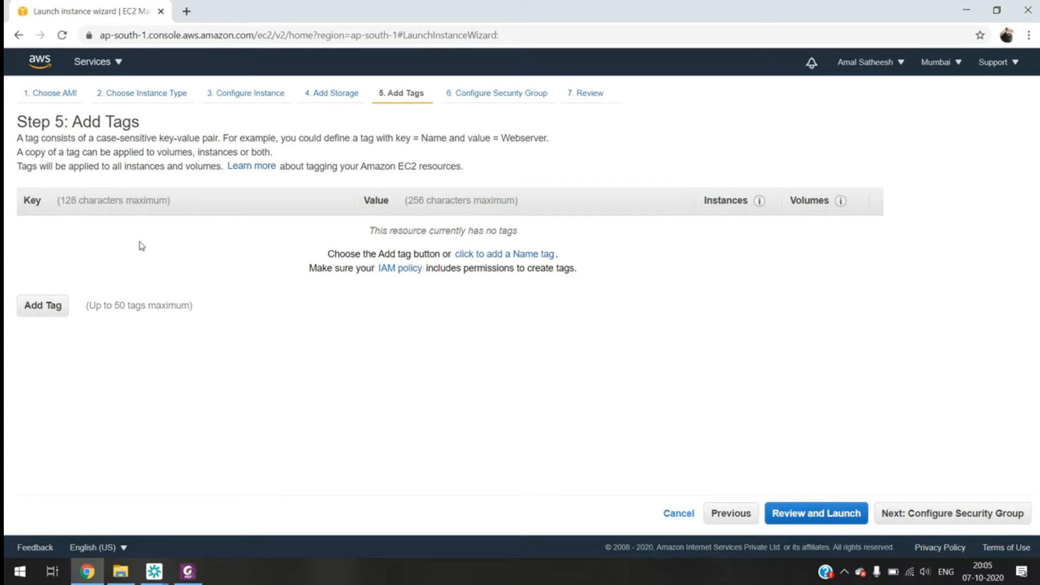
pyautogui.click(40, 305)
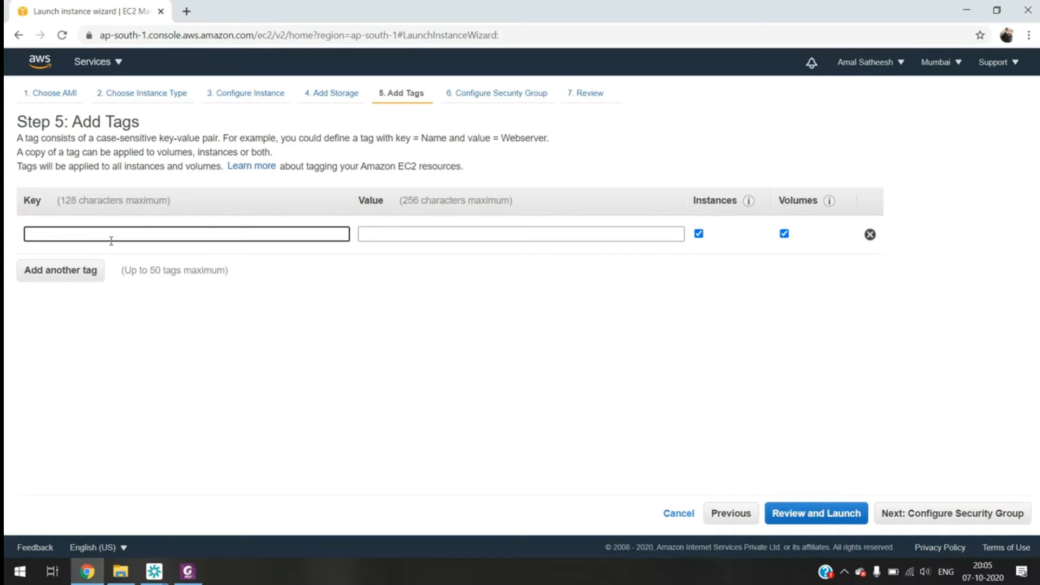
pyautogui.write('Name')
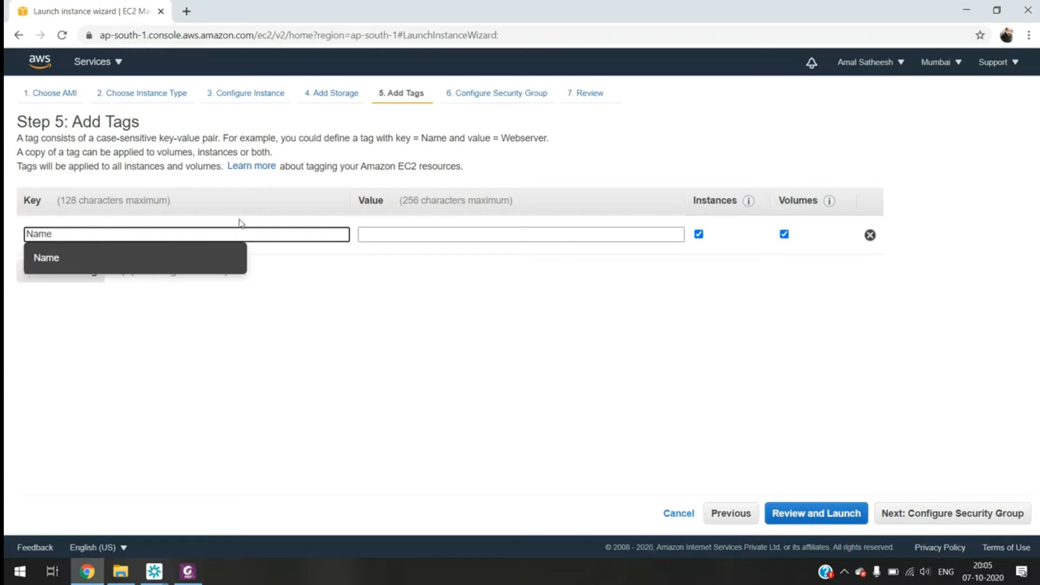
pyautogui.click(380, 231)
pyautogui.write('7.30 Batch')
pyautogui.click(469, 300)
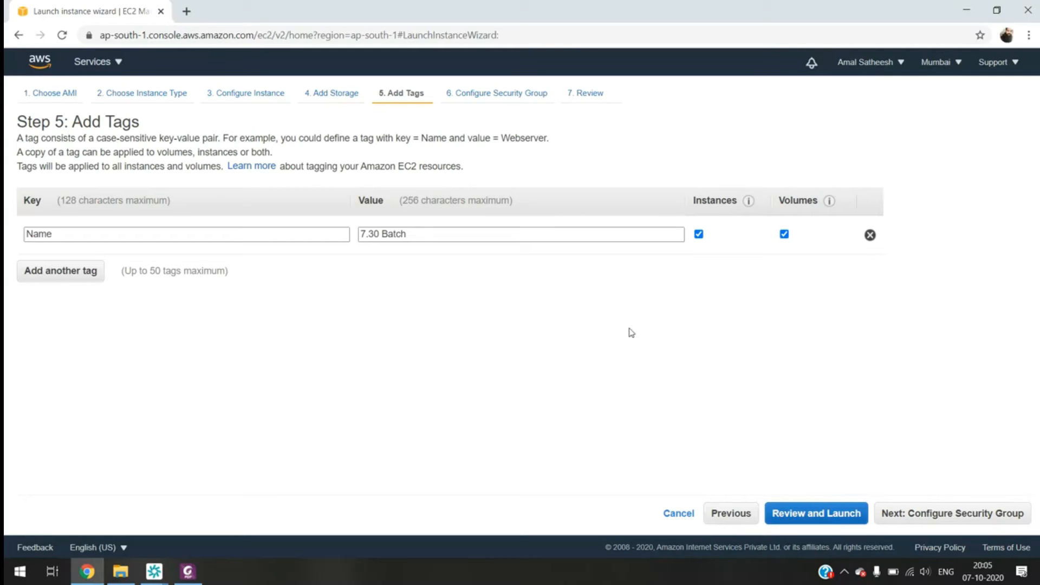
# Continue to the Configure Security Group step and read its description of firewall rules.
pyautogui.click(942, 513)
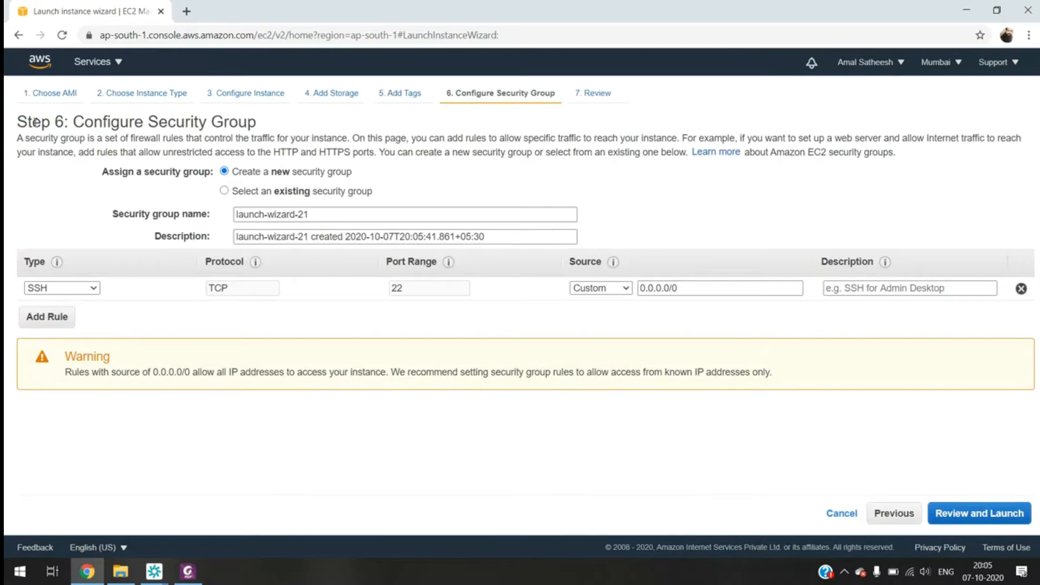
pyautogui.moveTo(76, 118); pyautogui.dragTo(255, 122)
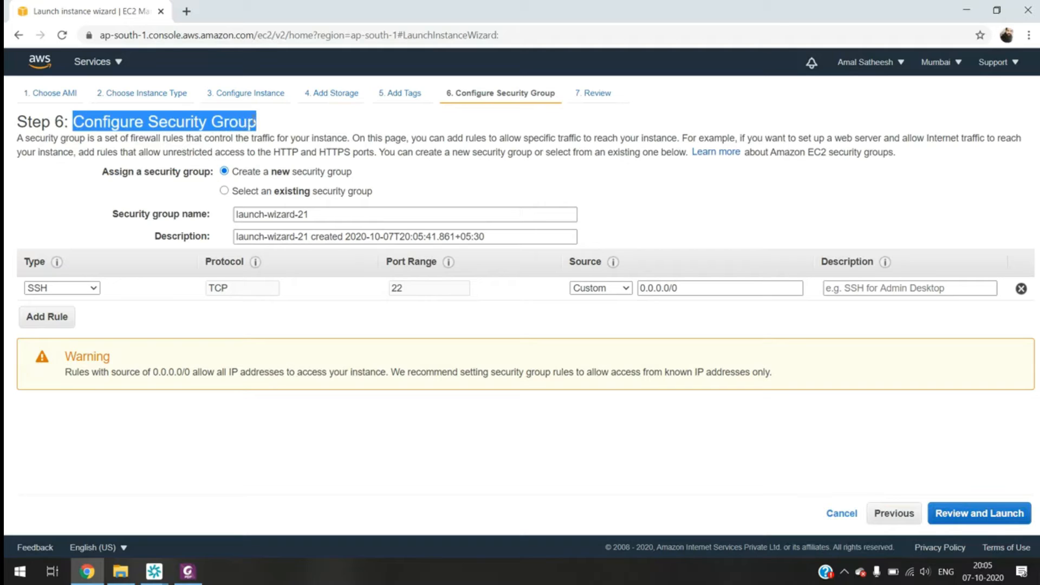
pyautogui.click(309, 121)
pyautogui.moveTo(85, 141); pyautogui.dragTo(195, 135)
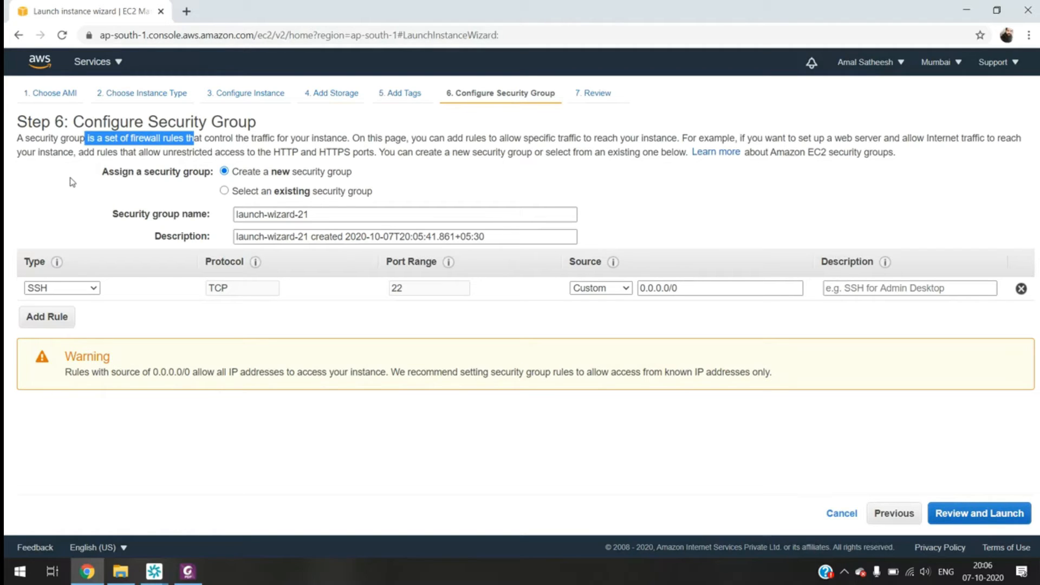
pyautogui.click(79, 231)
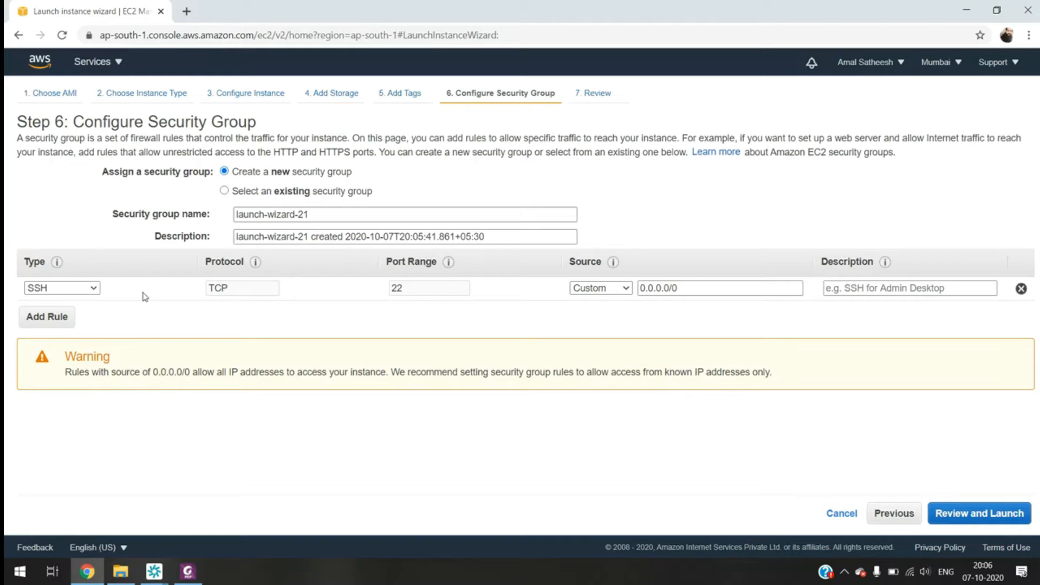
# Add a second security group rule and set its type to HTTP.
pyautogui.click(57, 327)
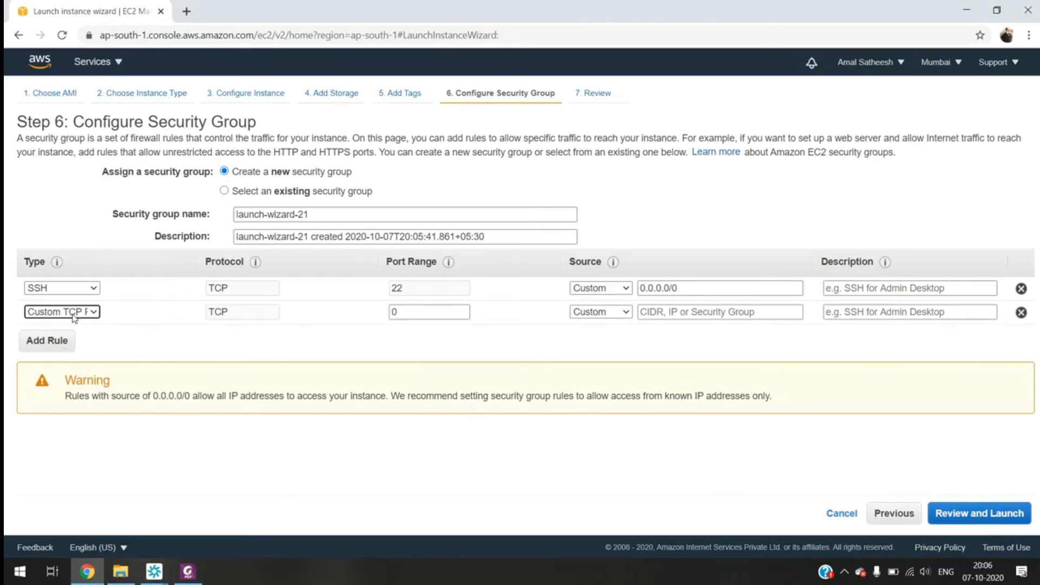
pyautogui.click(74, 318)
pyautogui.scroll(-1, 92, 239)
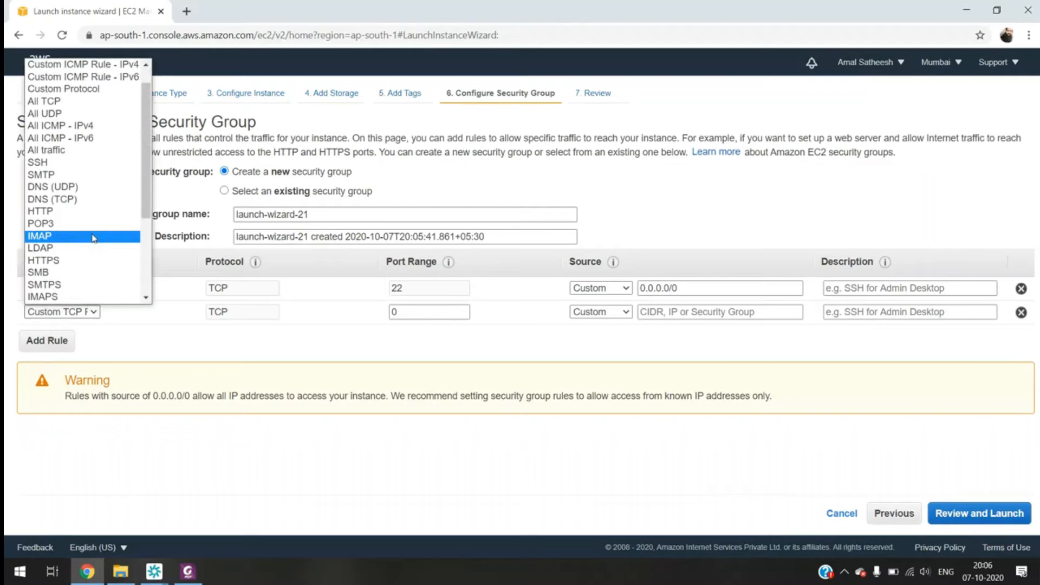
pyautogui.click(103, 199)
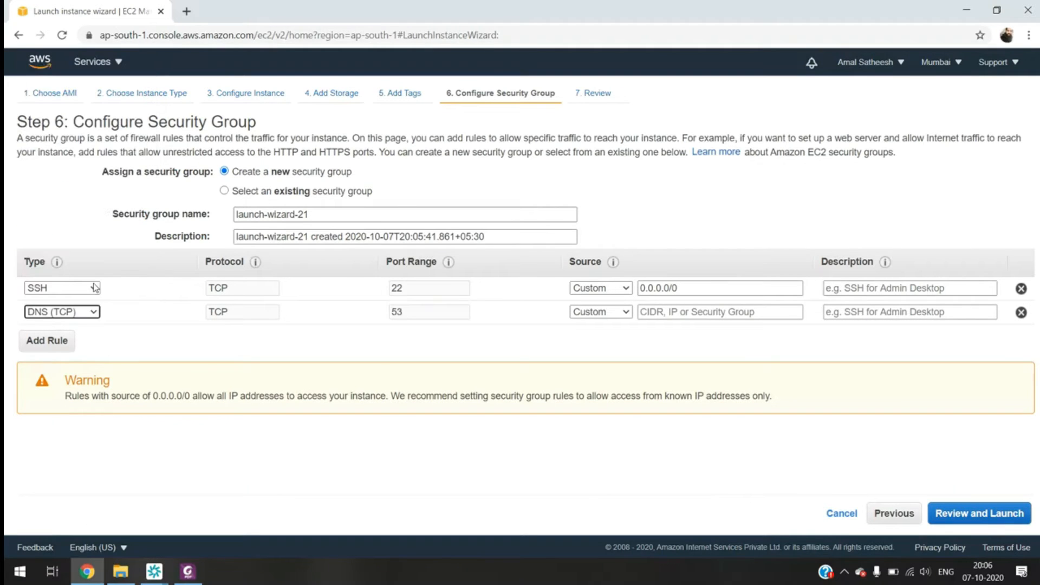
pyautogui.click(81, 313)
pyautogui.click(73, 235)
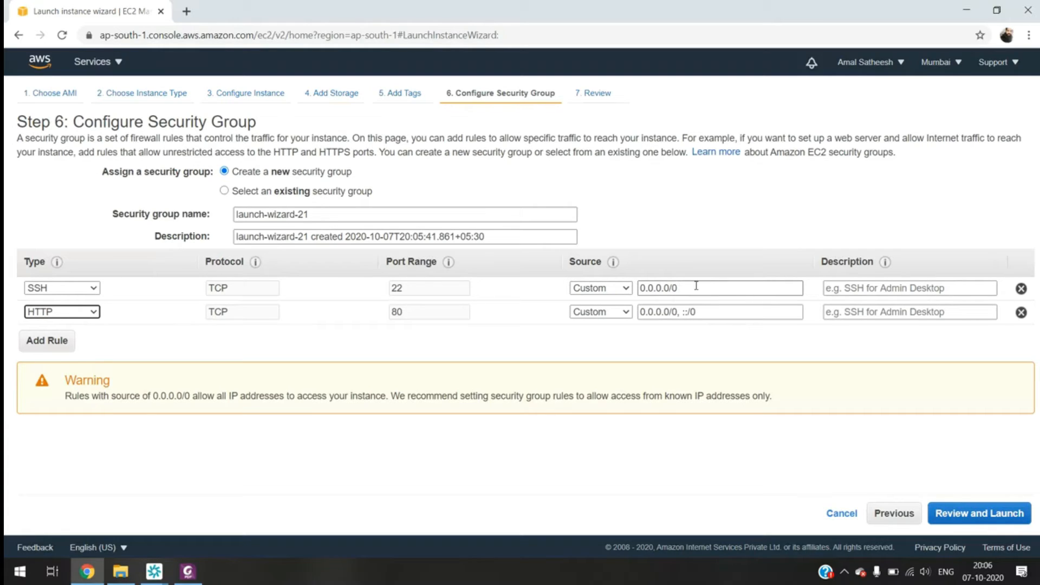
# Try Anywhere and My IP as the source of the SSH rule and review the source options.
pyautogui.click(618, 290)
pyautogui.click(604, 313)
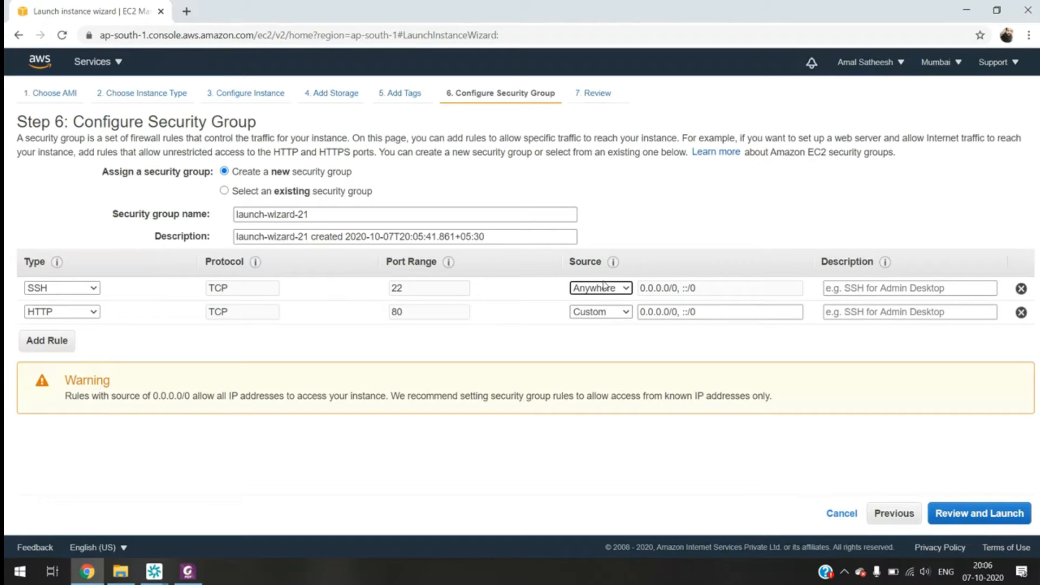
pyautogui.click(606, 286)
pyautogui.click(595, 325)
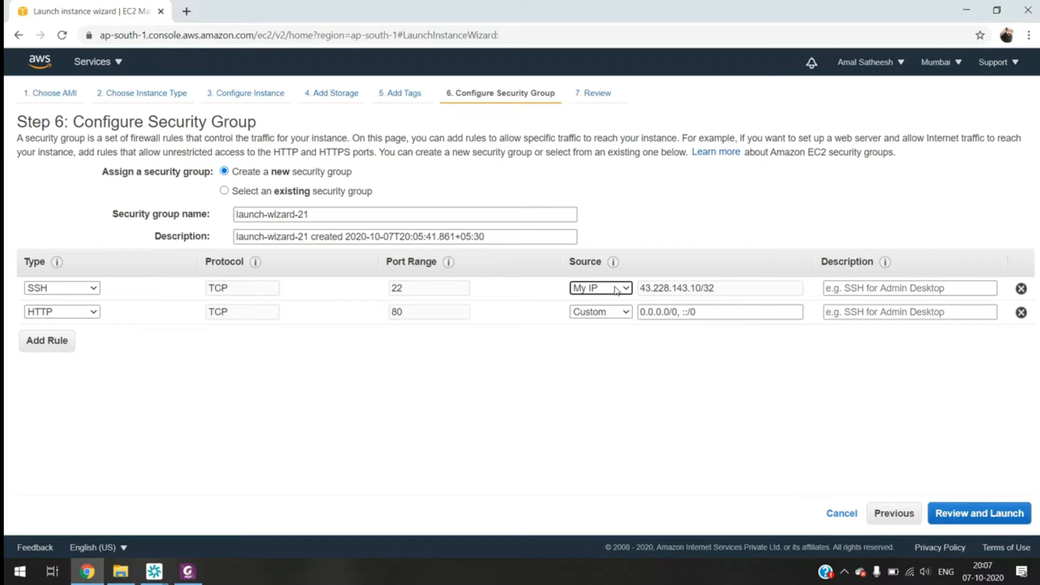
pyautogui.click(617, 291)
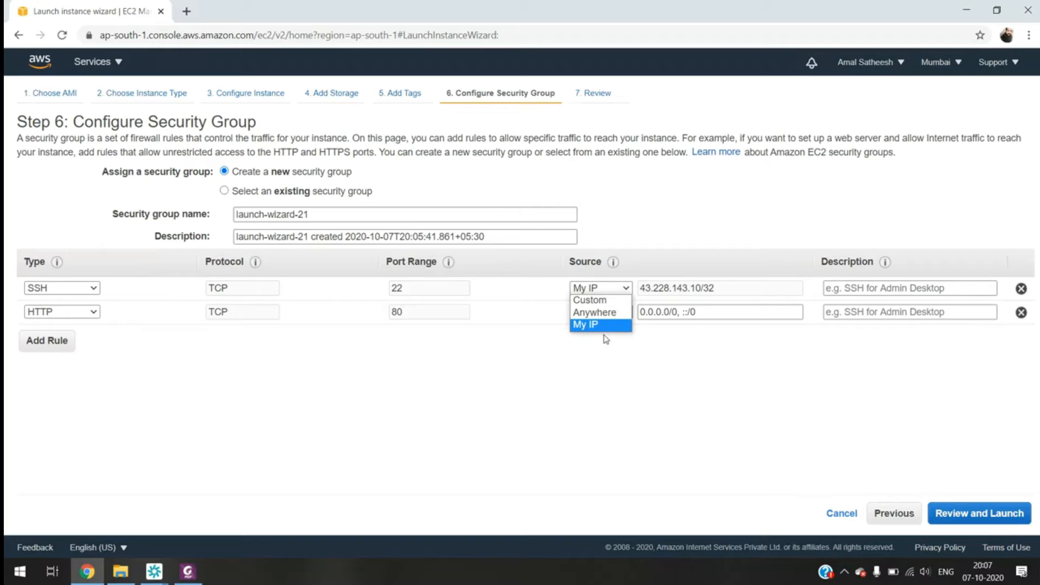
pyautogui.click(580, 365)
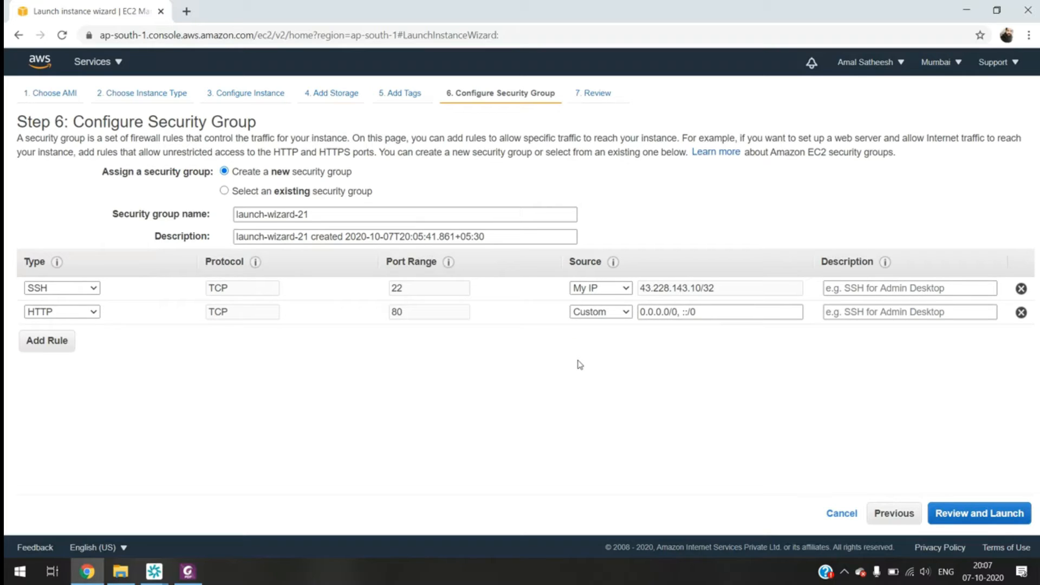
# Set the source of both the SSH and HTTP rules to Anywhere.
pyautogui.click(627, 290)
pyautogui.click(602, 313)
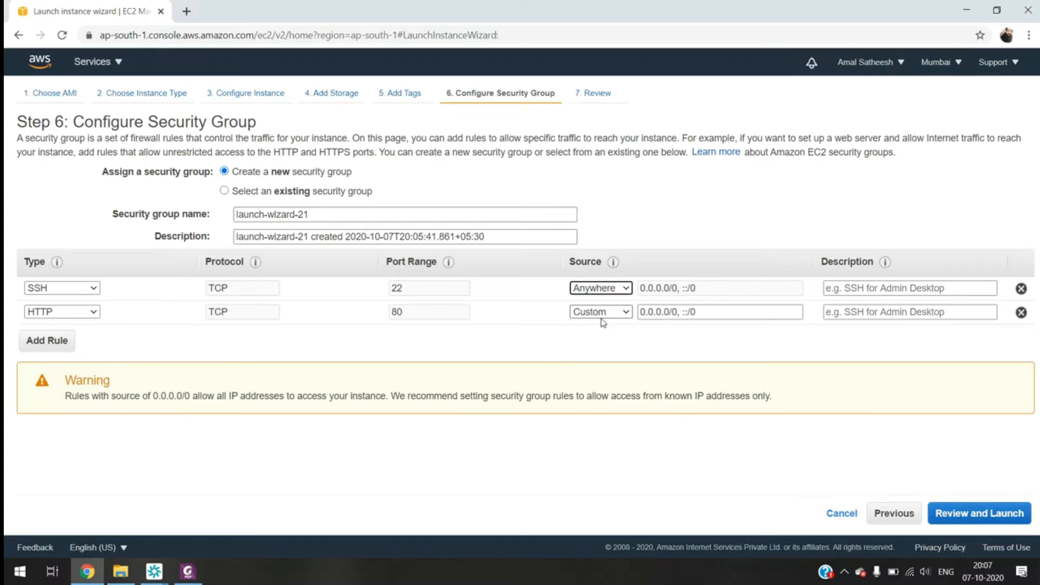
pyautogui.click(599, 337)
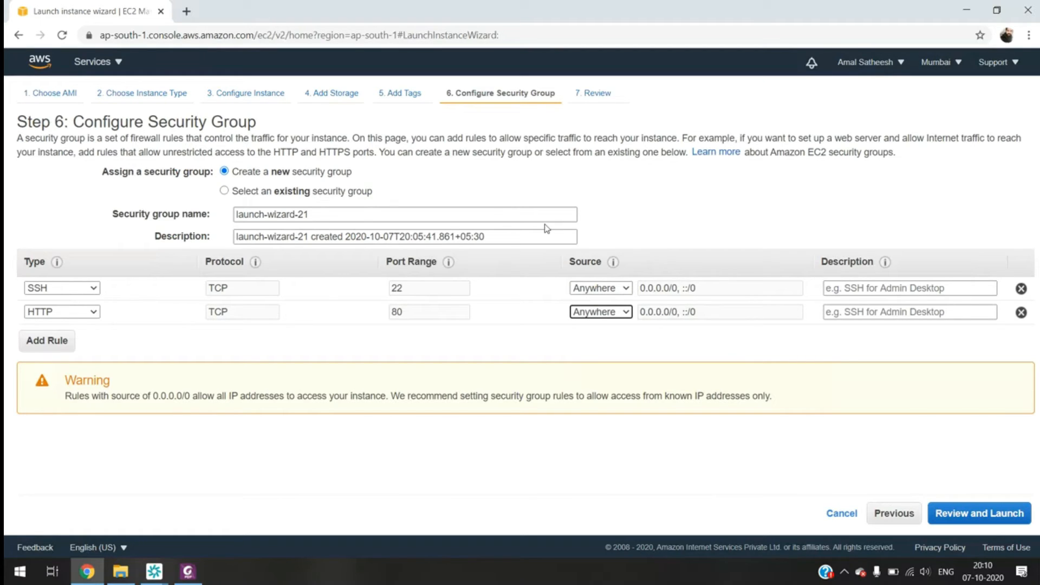
# Continue to the launch review, check the AMI, instance type and security group details, and proceed to the key pair selection.
pyautogui.click(977, 519)
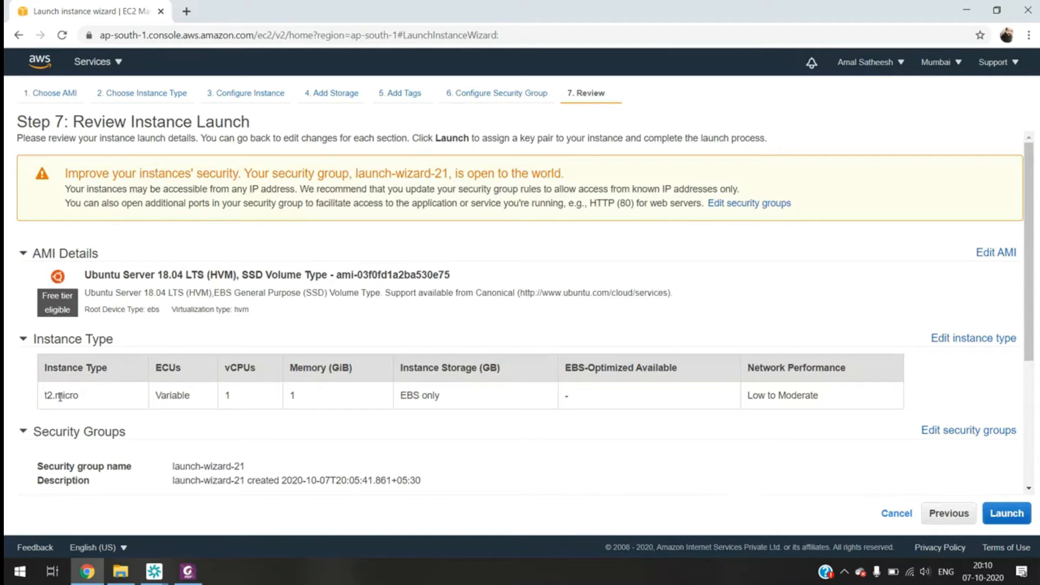
pyautogui.scroll(-4, 95, 398)
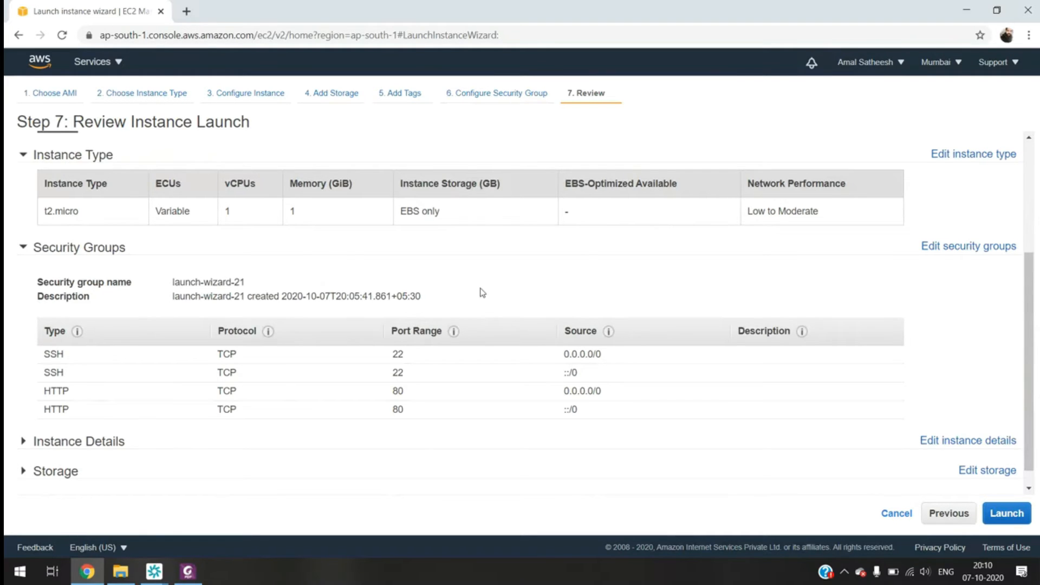
pyautogui.scroll(3, 482, 293)
pyautogui.scroll(1, 483, 293)
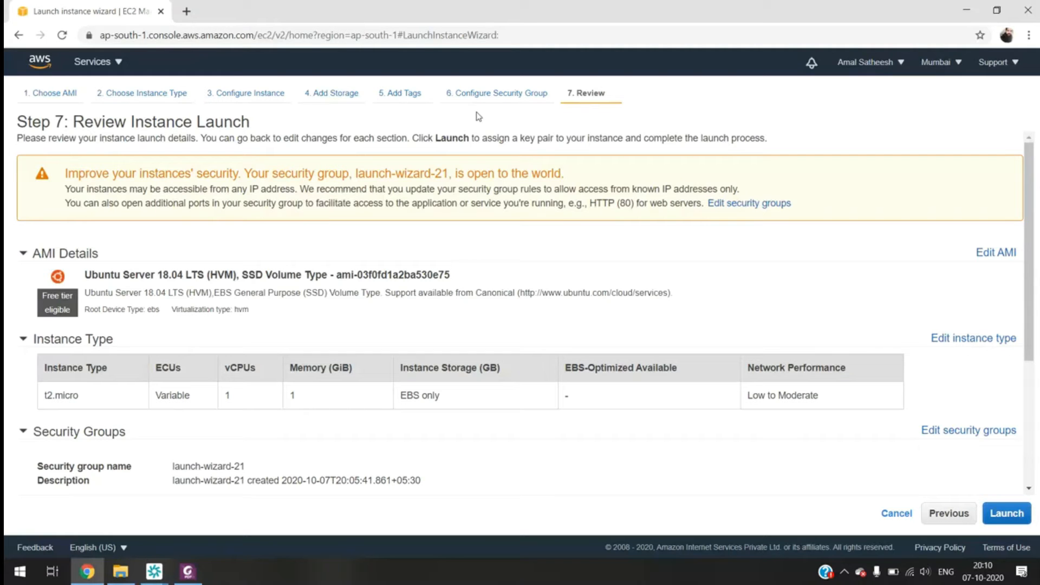
pyautogui.click(1009, 516)
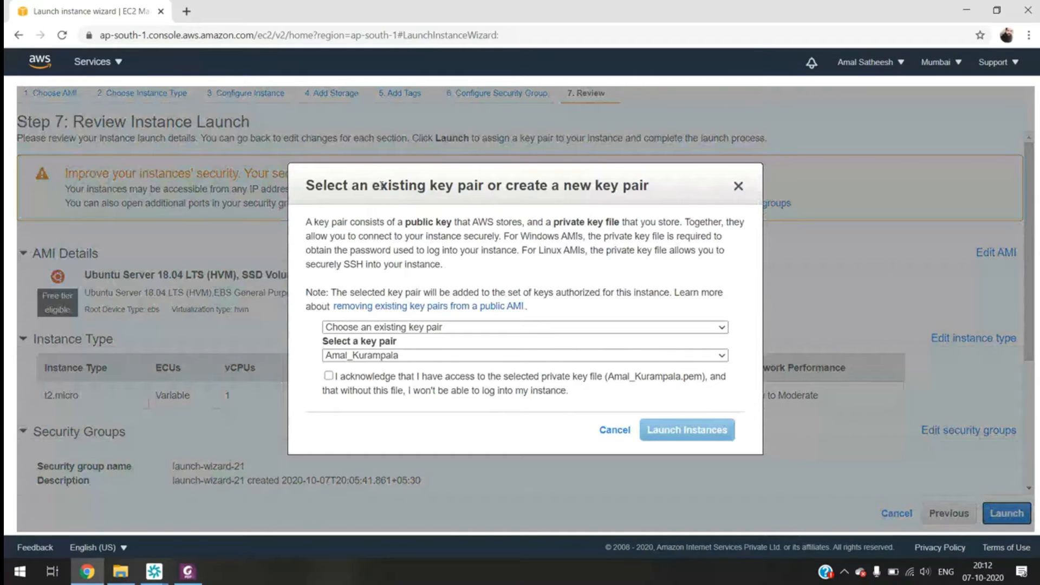
# Choose to create a new key pair named test and read the note about downloading and storing the private key file.
pyautogui.click(450, 328)
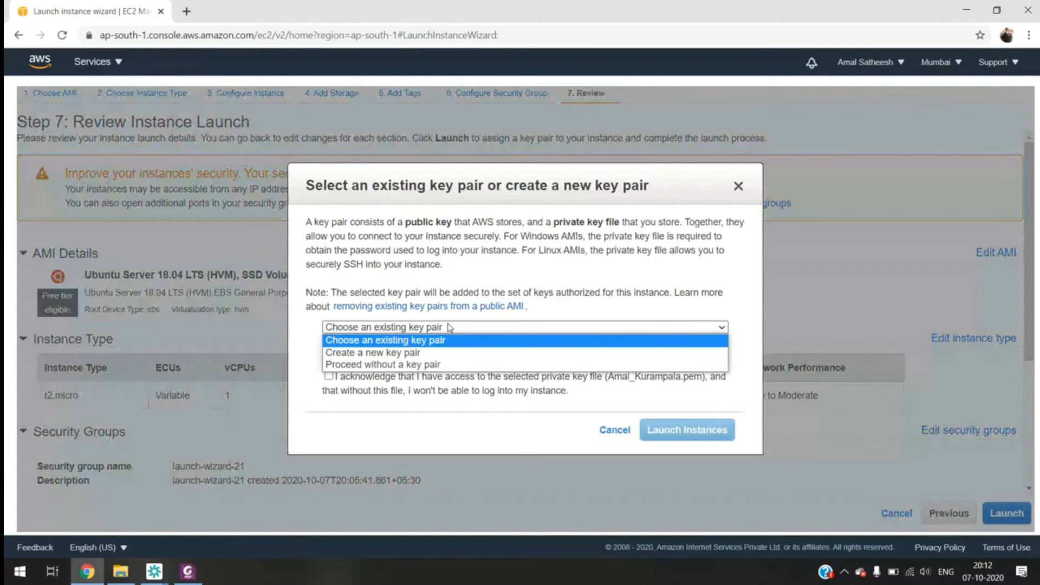
pyautogui.click(408, 355)
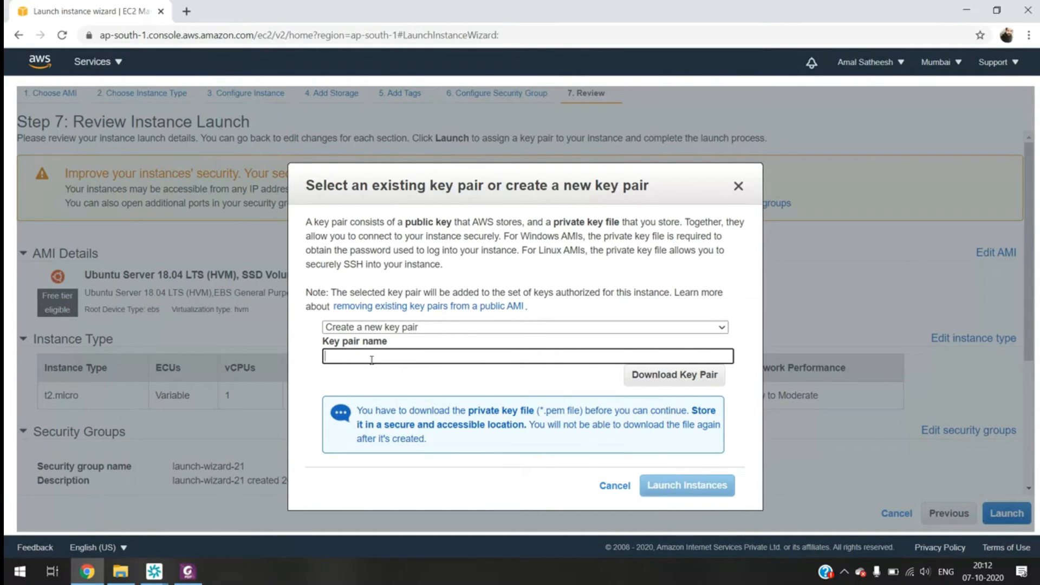
pyautogui.write('test')
pyautogui.click(362, 422)
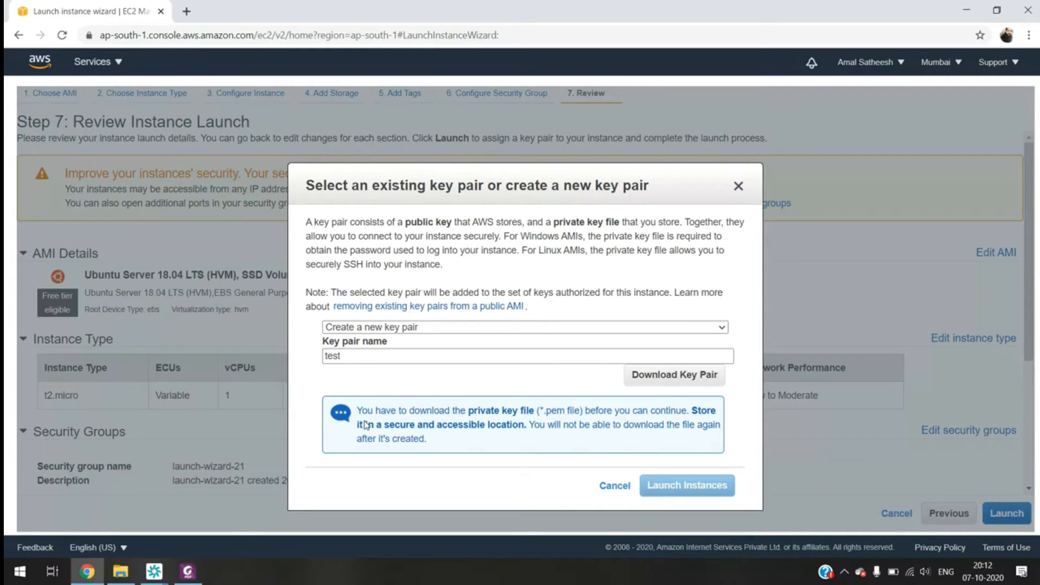
pyautogui.rightClick(430, 442)
pyautogui.click(432, 443)
pyautogui.moveTo(529, 427); pyautogui.dragTo(533, 443)
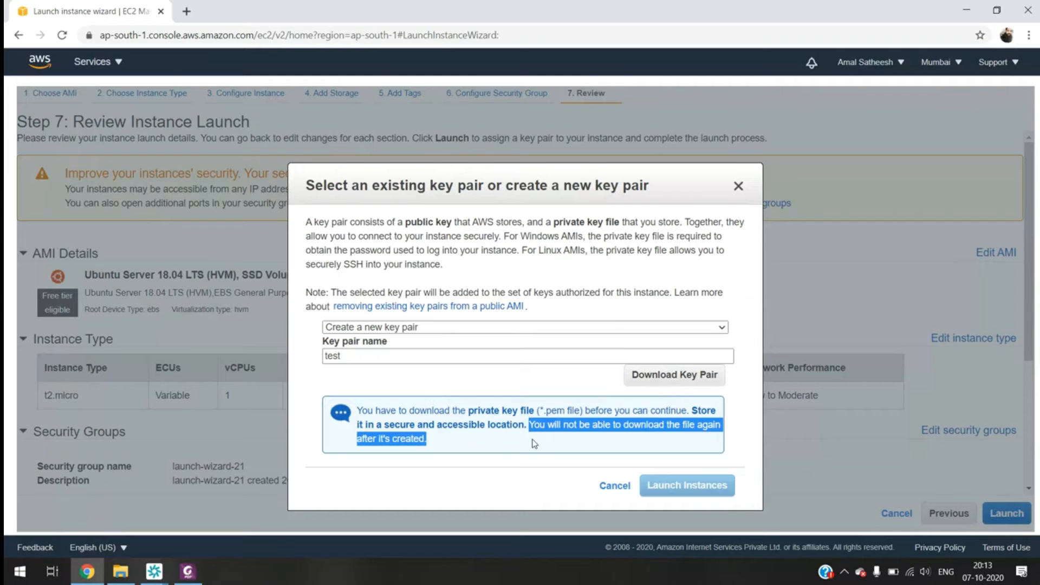
pyautogui.click(534, 443)
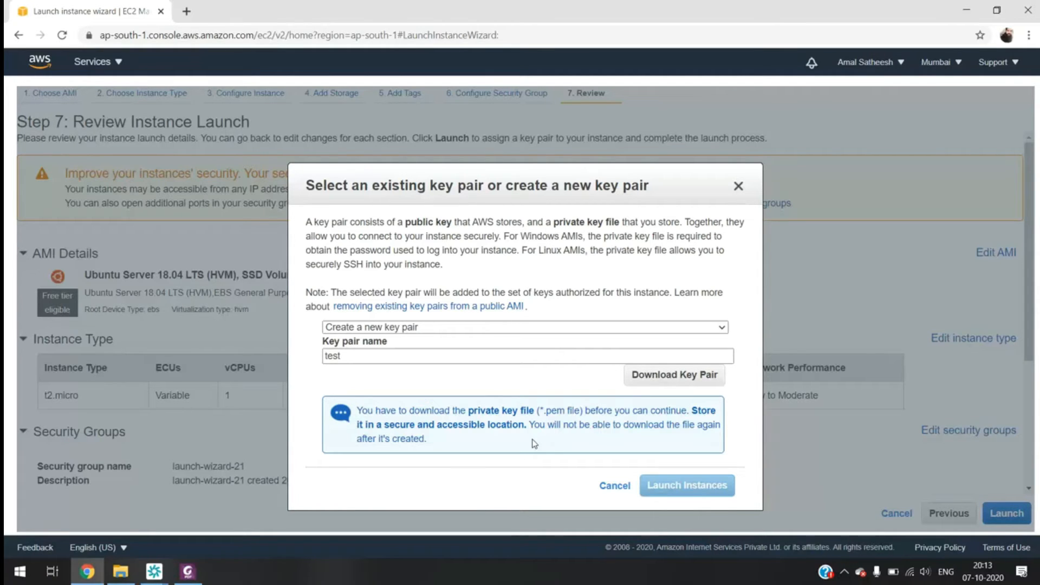
# Choose the existing key pair, acknowledge having access to its private key file, and launch the instance.
pyautogui.click(500, 330)
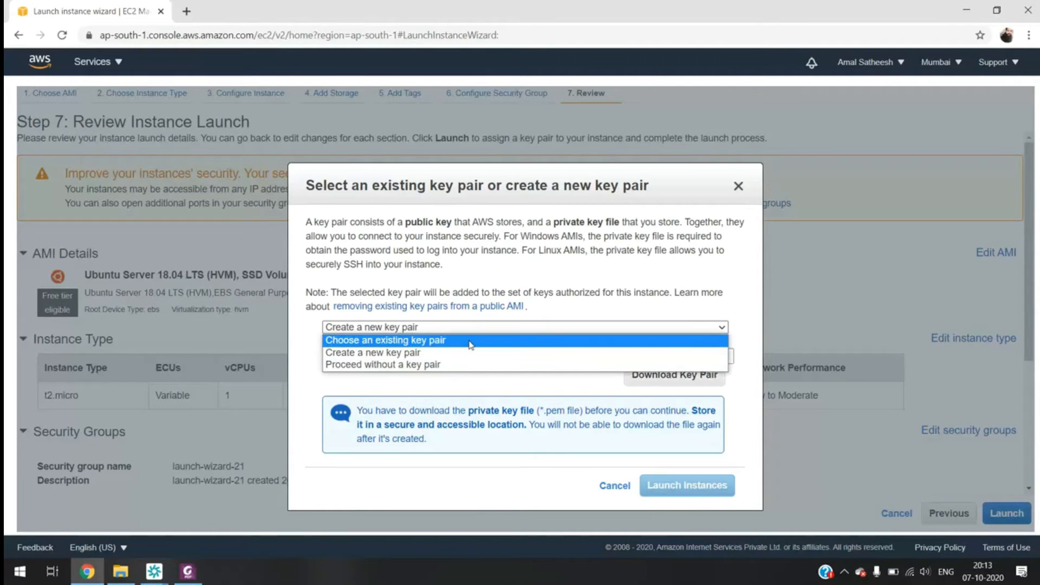
pyautogui.click(472, 341)
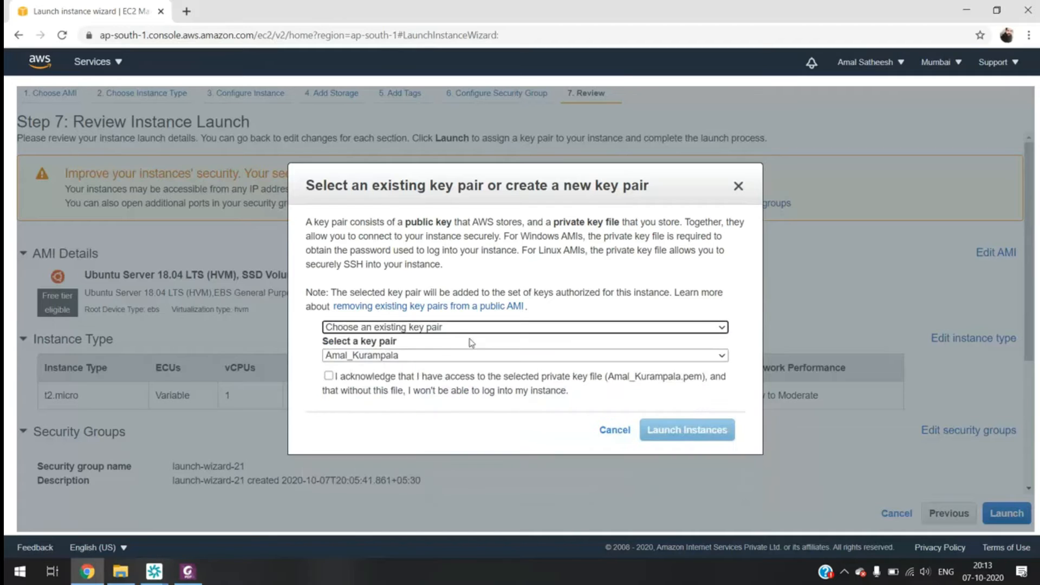
pyautogui.click(328, 376)
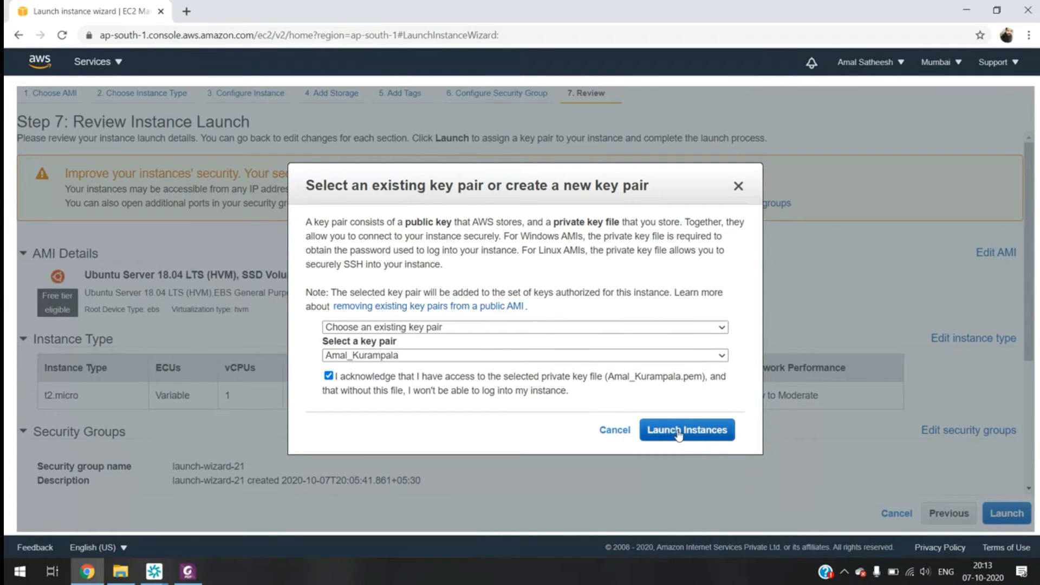
pyautogui.click(710, 442)
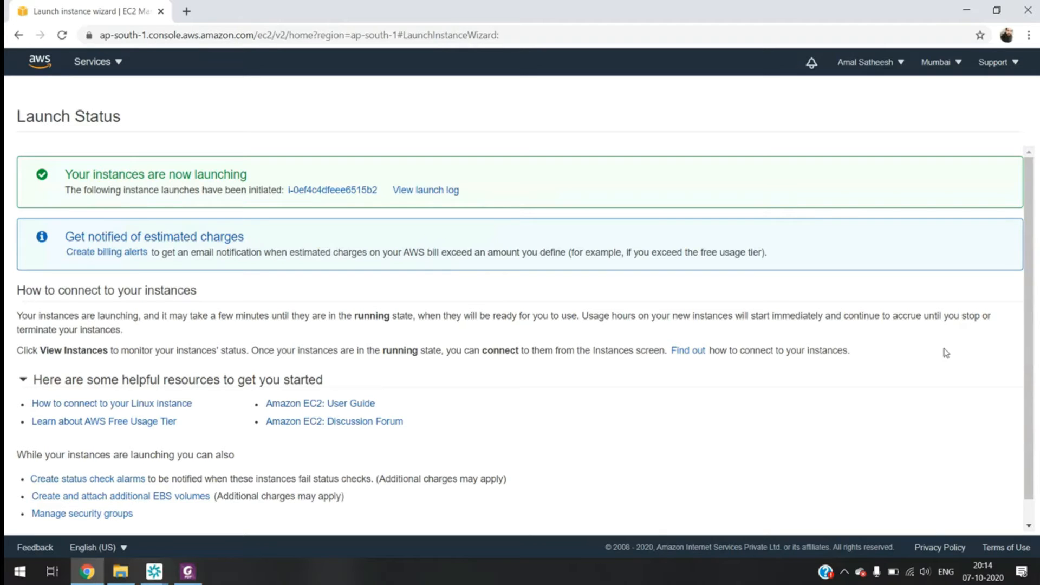
# View the instances list from the launch status page and select the 7.30 Batch instance.
pyautogui.scroll(-1, 946, 353)
pyautogui.click(978, 521)
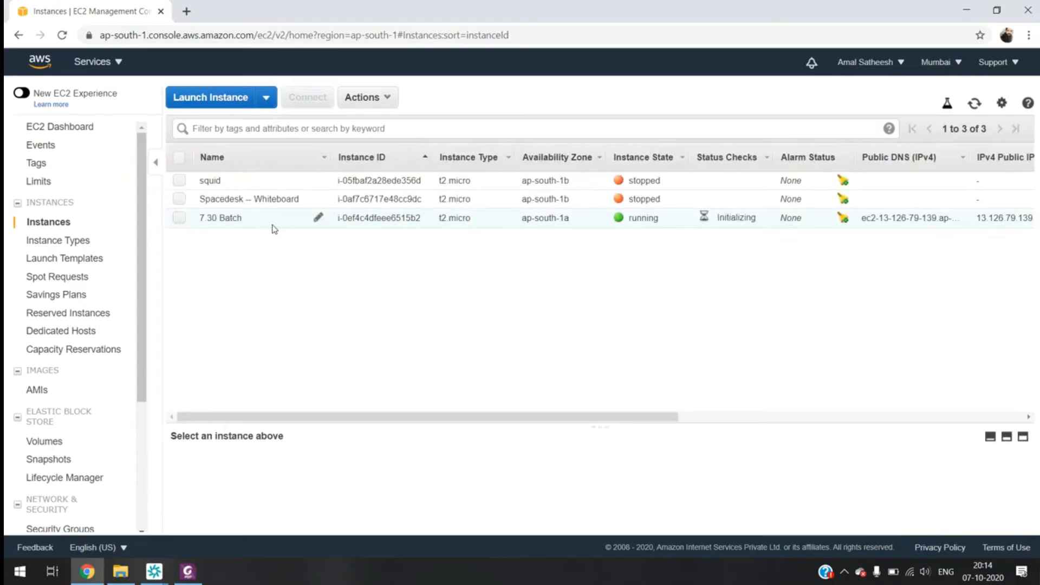
pyautogui.click(274, 228)
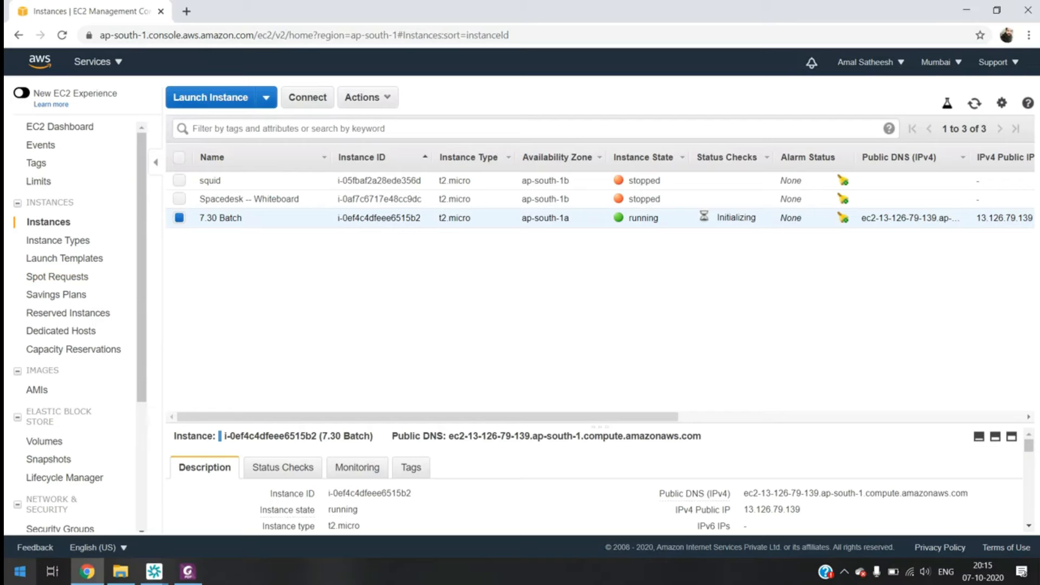
# Open Paint and draw a rectangle about 761 × 493 px with a rounded rectangle about 308 × 164 px inside its upper part.
pyautogui.click(20, 571)
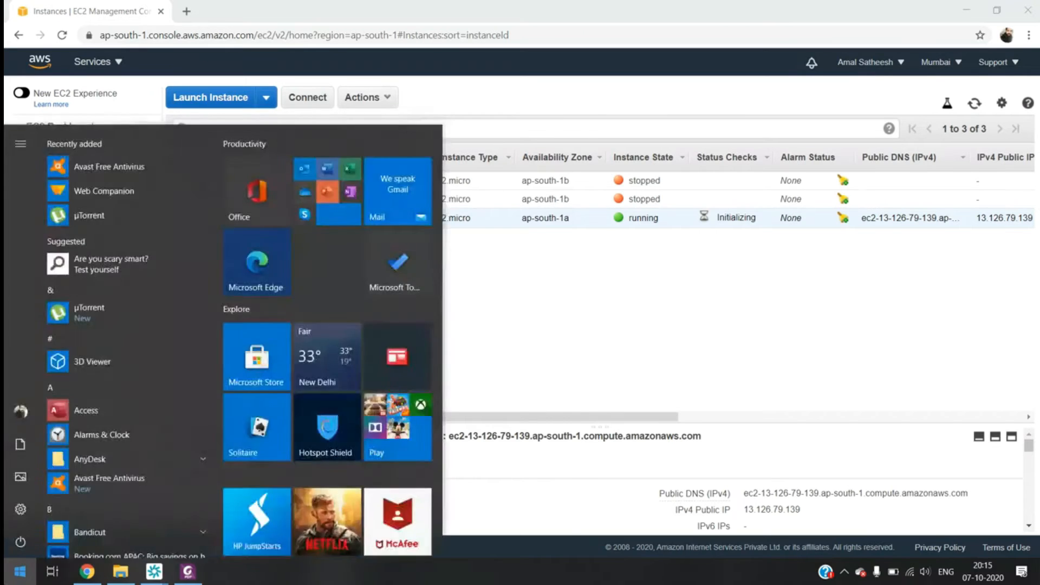
pyautogui.write('pain')
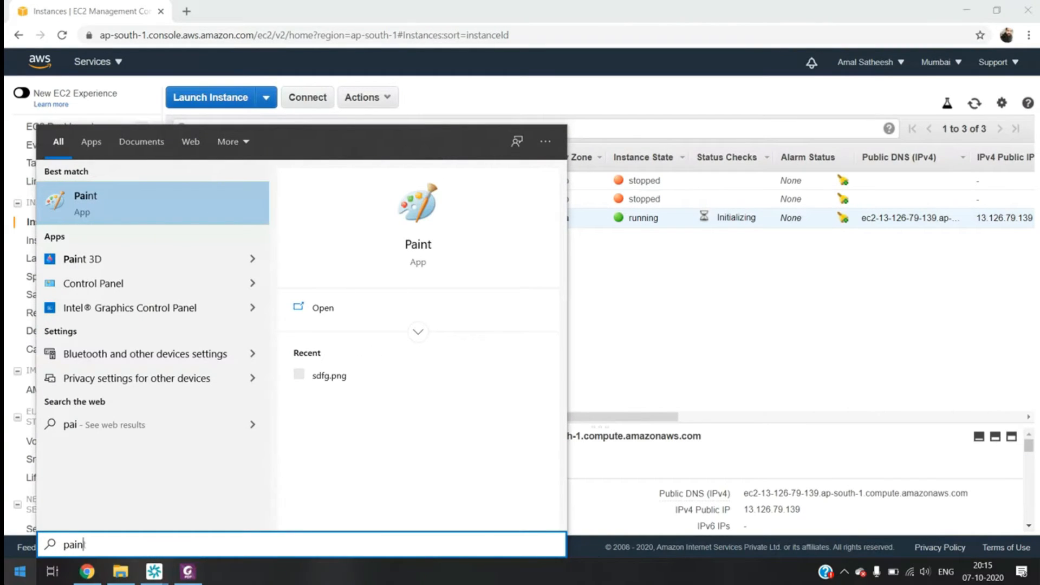
pyautogui.press('Return')
pyautogui.click(282, 42)
pyautogui.moveTo(550, 112)
pyautogui.mouseDown()
pyautogui.moveTo(824, 204)
pyautogui.moveTo(963, 379)
pyautogui.mouseUp()
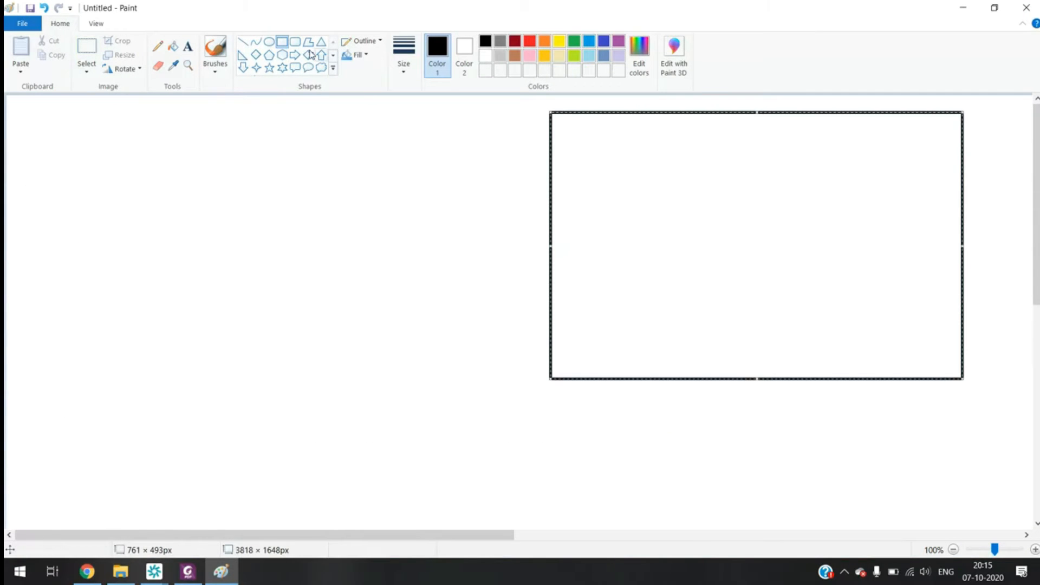
pyautogui.click(295, 42)
pyautogui.moveTo(655, 140); pyautogui.dragTo(821, 230)
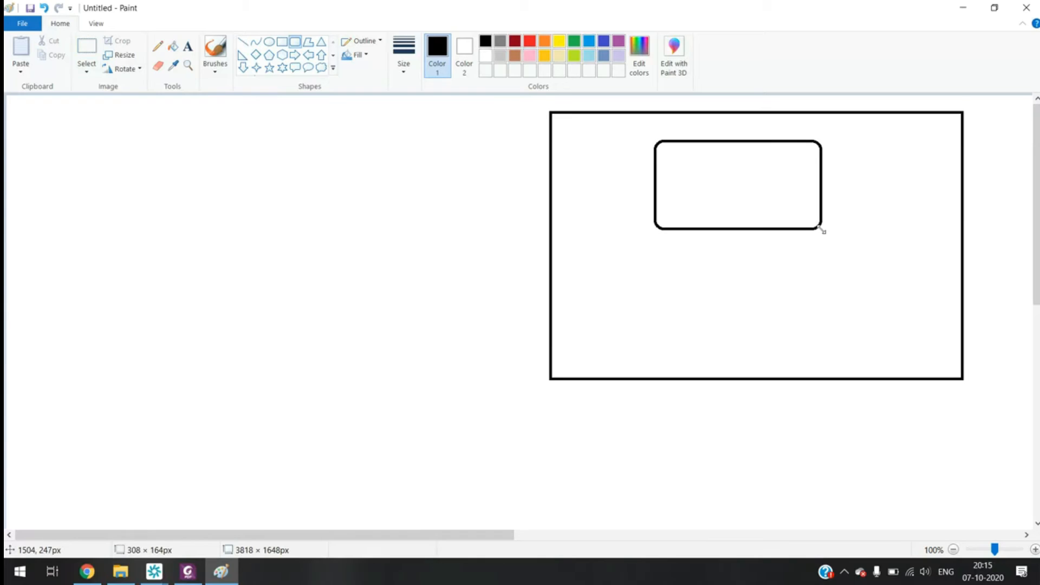
# Draw a second rounded rectangle at the canvas's lower left and a line about 637 × 252 px from it towards the inner rounded rectangle.
pyautogui.click(188, 46)
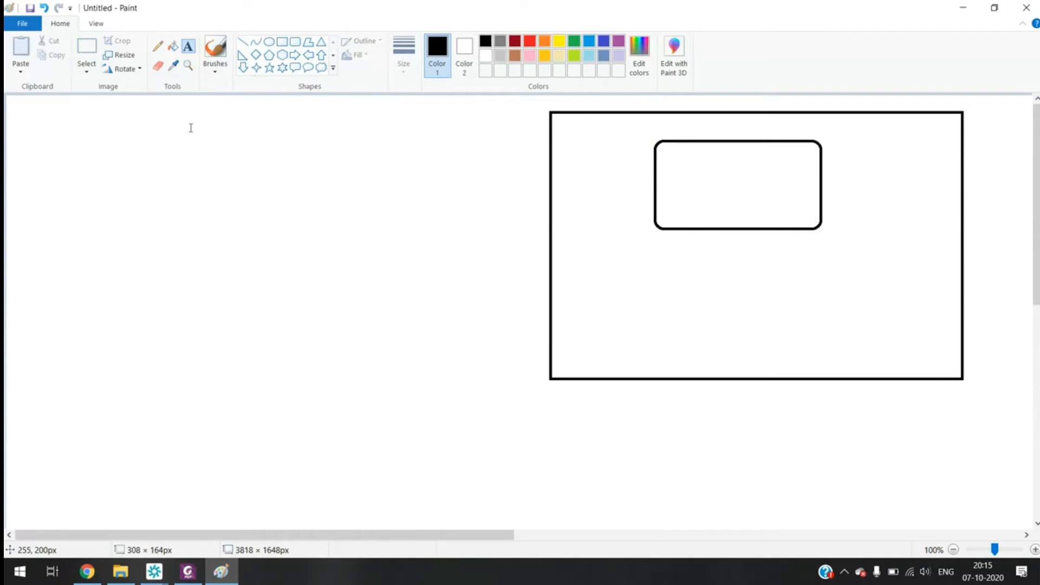
pyautogui.click(296, 42)
pyautogui.moveTo(102, 327); pyautogui.dragTo(270, 472)
pyautogui.click(243, 43)
pyautogui.moveTo(282, 344)
pyautogui.mouseDown()
pyautogui.moveTo(557, 269)
pyautogui.moveTo(628, 208)
pyautogui.mouseUp()
# Label the lower-left rounded rectangle Windows and the one inside the large rectangle Linux.
pyautogui.click(188, 46)
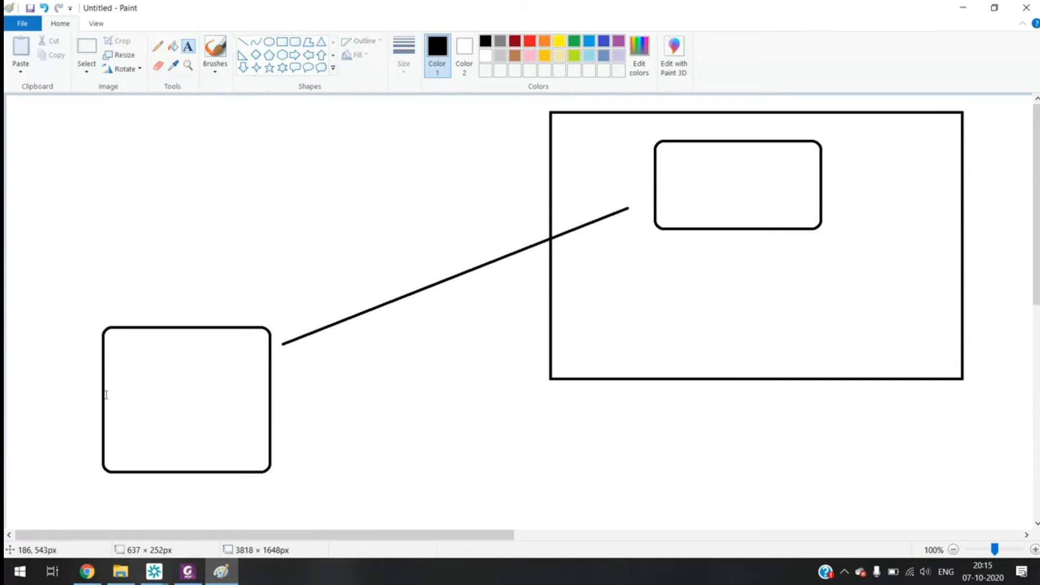
pyautogui.click(114, 415)
pyautogui.write('Windown')
pyautogui.press('BackSpace')
pyautogui.write('s')
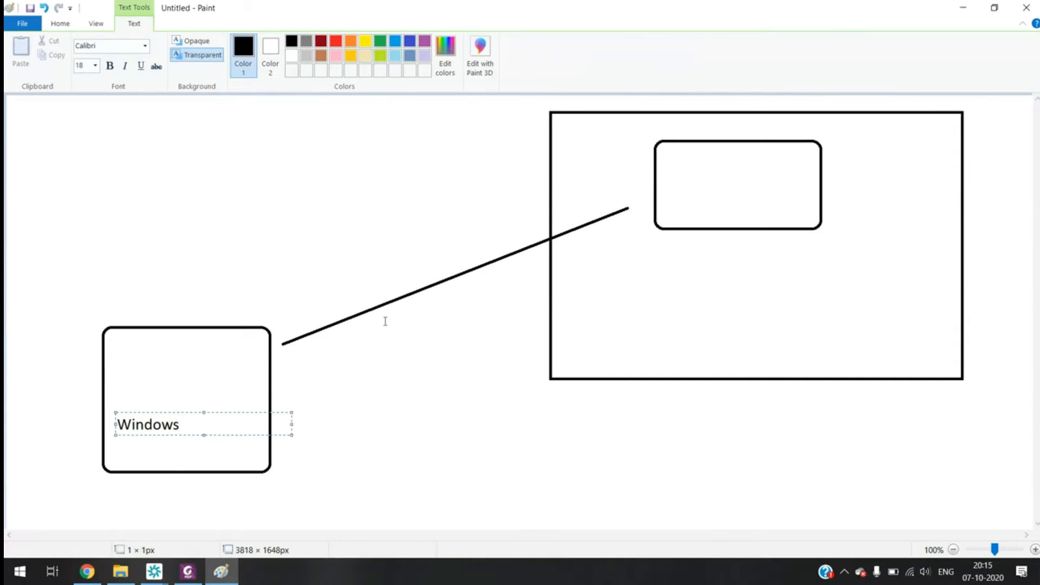
pyautogui.click(665, 201)
pyautogui.click(666, 202)
pyautogui.write('Linux')
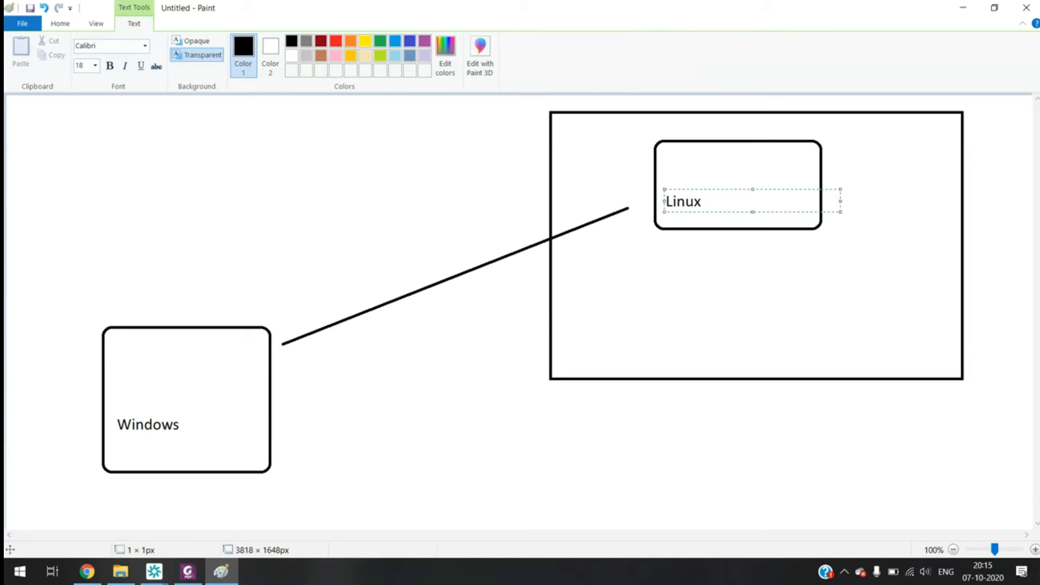
pyautogui.click(414, 166)
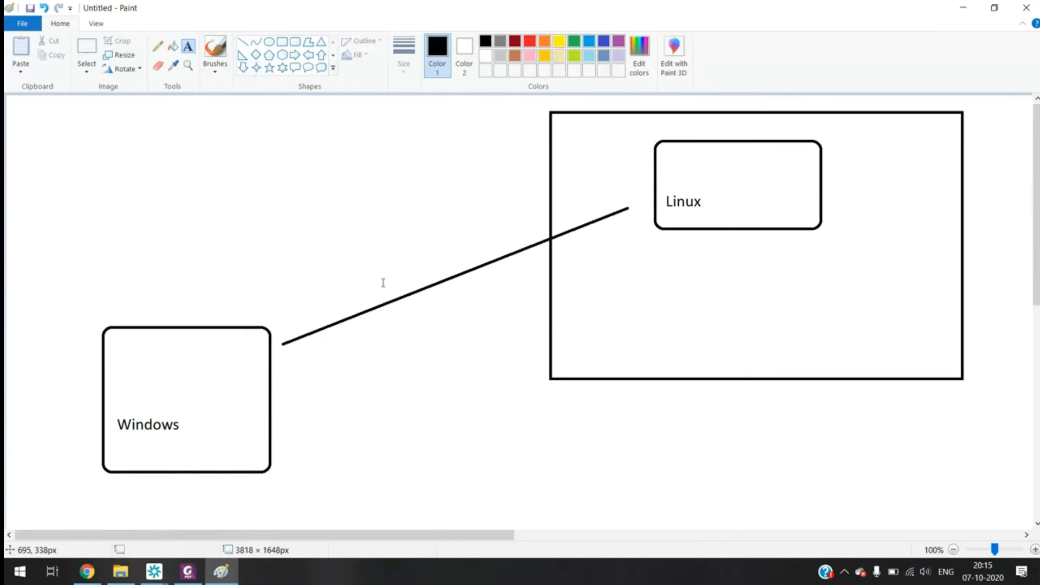
# Add the text Putty below the connecting line, with the lines Ip, username and key (.pem) underneath it.
pyautogui.click(400, 321)
pyautogui.write('Putty')
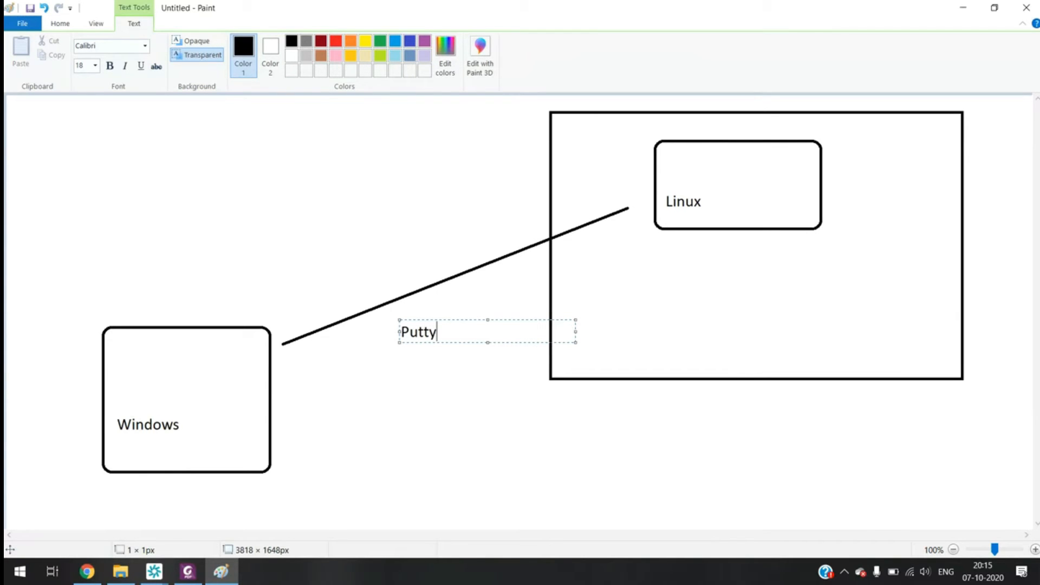
pyautogui.click(410, 370)
pyautogui.click(407, 351)
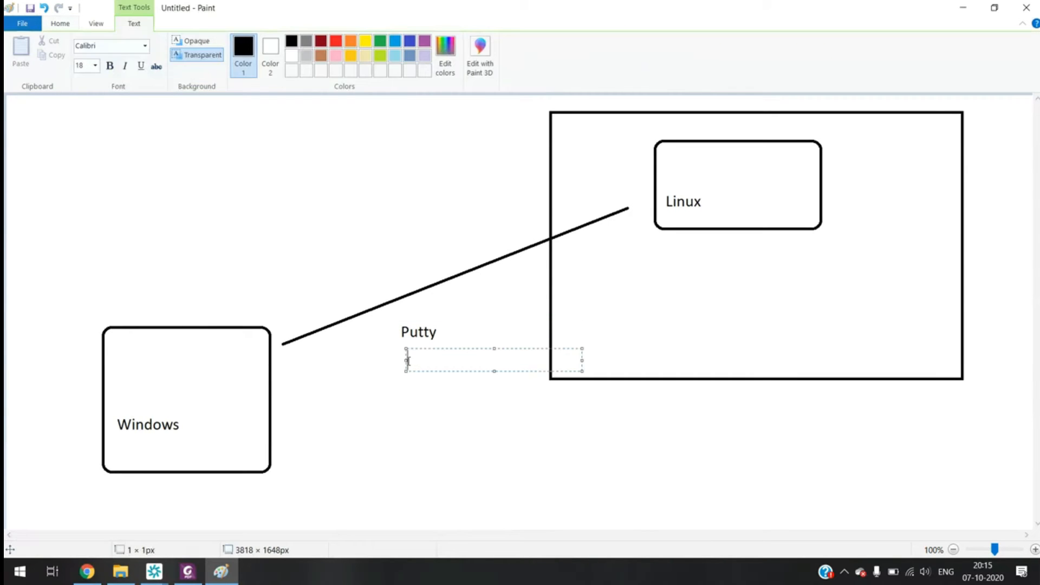
pyautogui.write('Ip')
pyautogui.press('Return')
pyautogui.write('username')
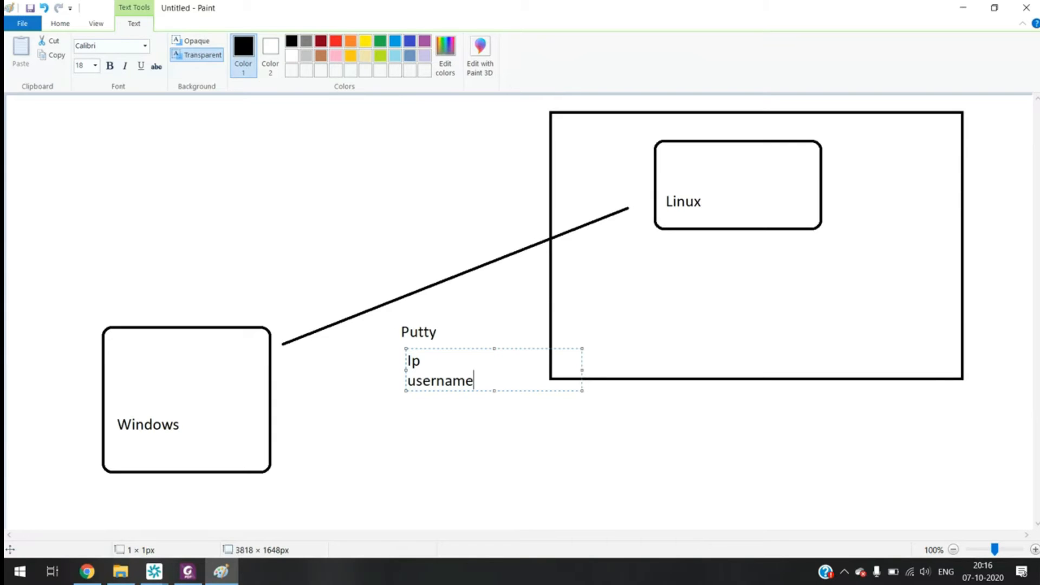
pyautogui.press('Return')
pyautogui.write('key')
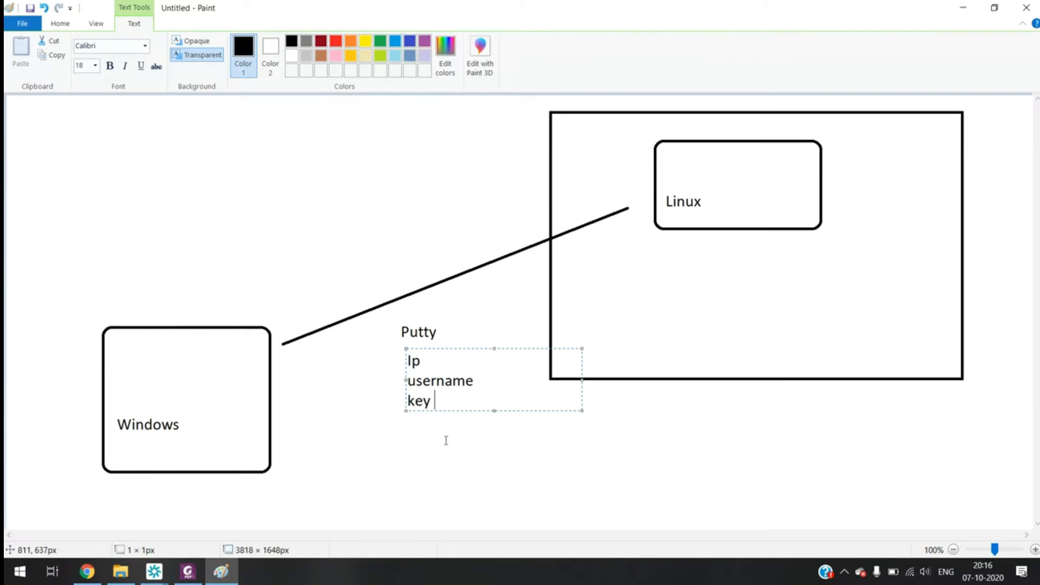
pyautogui.write('(.pem)')
pyautogui.click(506, 476)
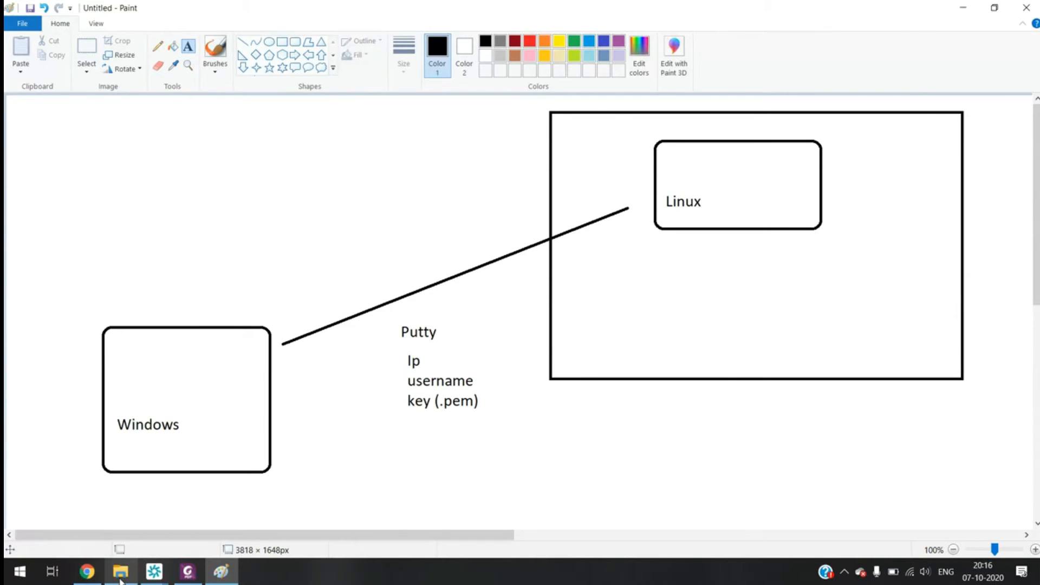
# Switch to File Explorer and look through the Downloads folder for the key pair's .pem file.
pyautogui.click(120, 573)
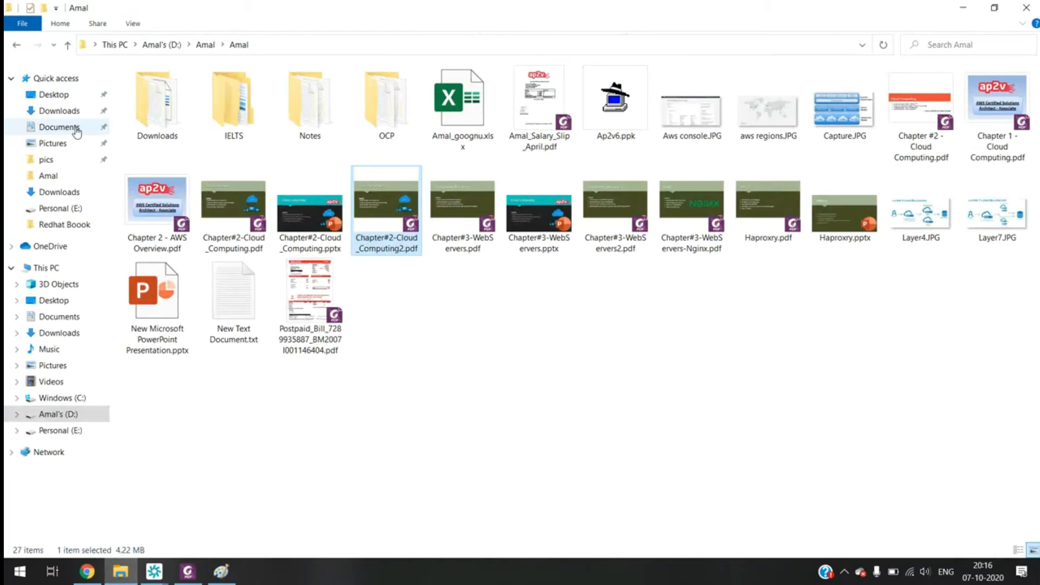
pyautogui.click(59, 111)
pyautogui.scroll(-2, 578, 290)
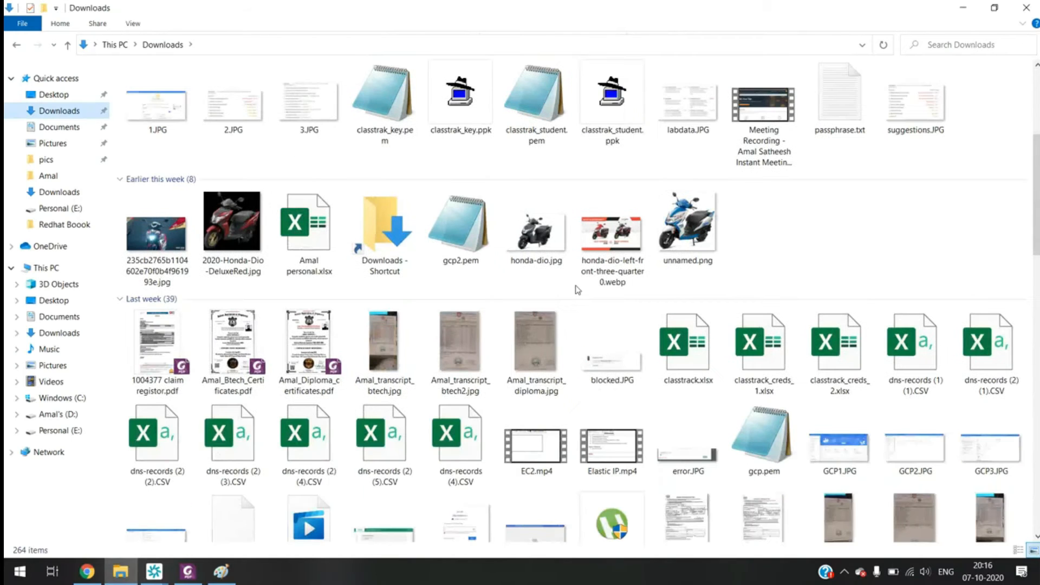
pyautogui.scroll(-10, 578, 290)
pyautogui.scroll(-5, 577, 289)
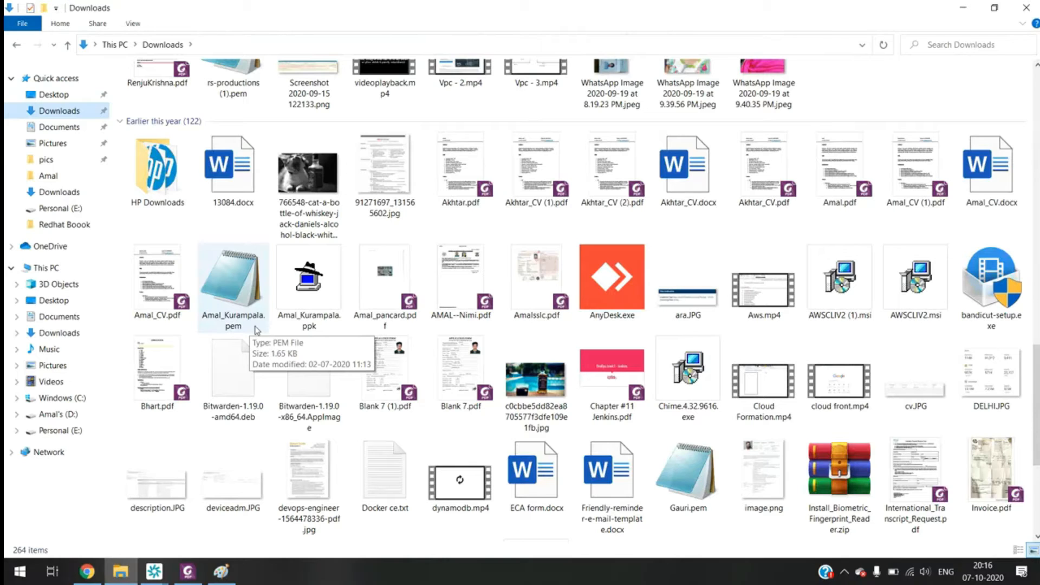
# Switch back to Paint and add the text puttygen below the large rectangle, with .pem --> .ppk two lines under it.
pyautogui.click(221, 572)
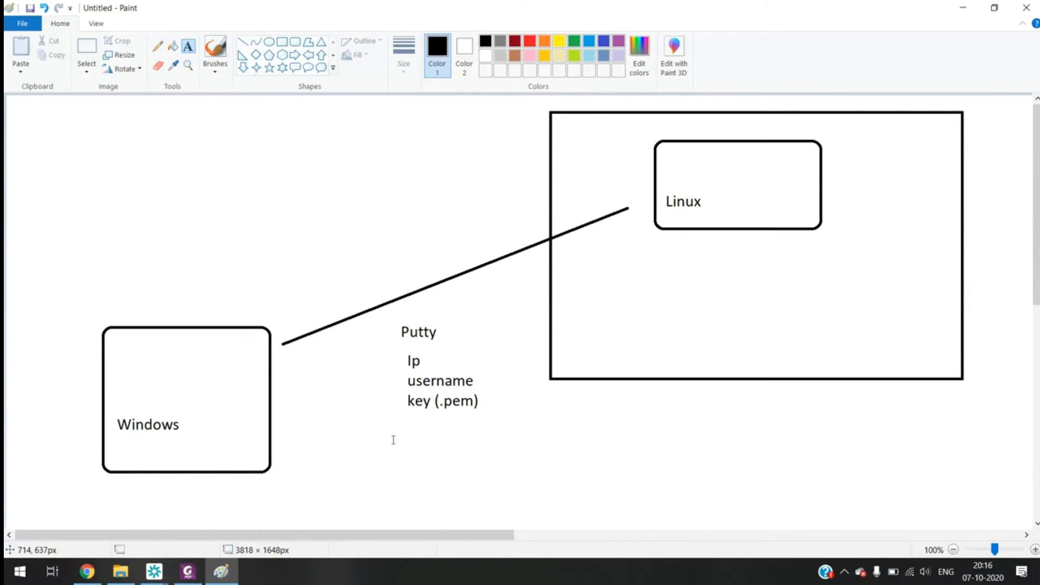
pyautogui.click(551, 437)
pyautogui.write('puttygen')
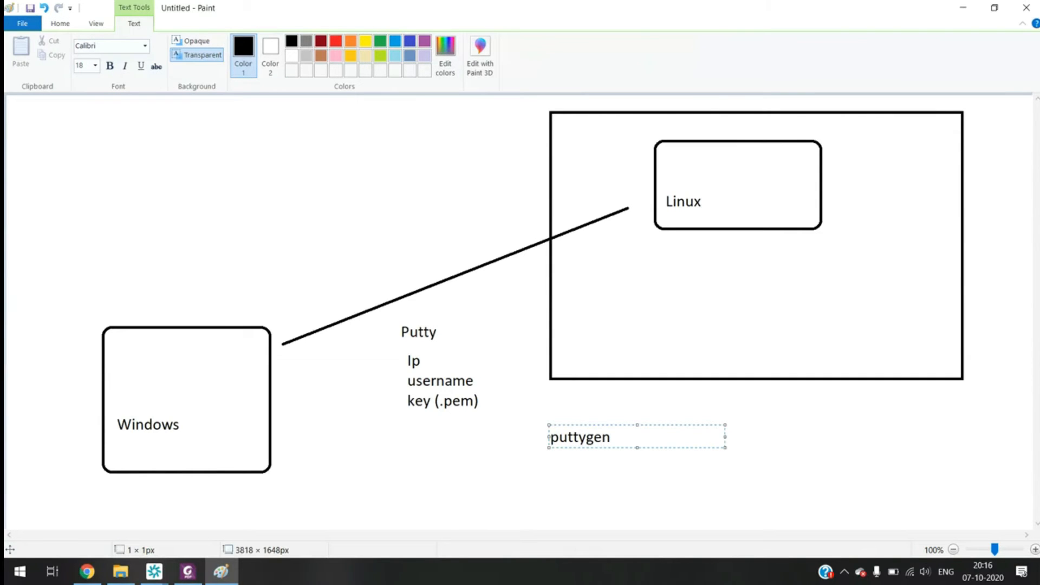
pyautogui.press('Return')
pyautogui.press('Return')
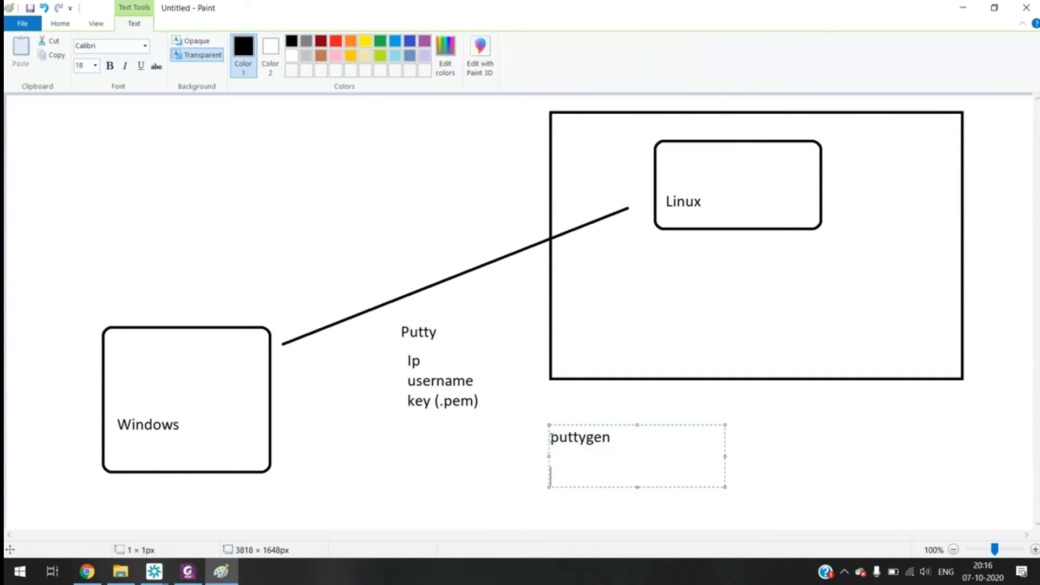
pyautogui.write('.pem  --> .ppk')
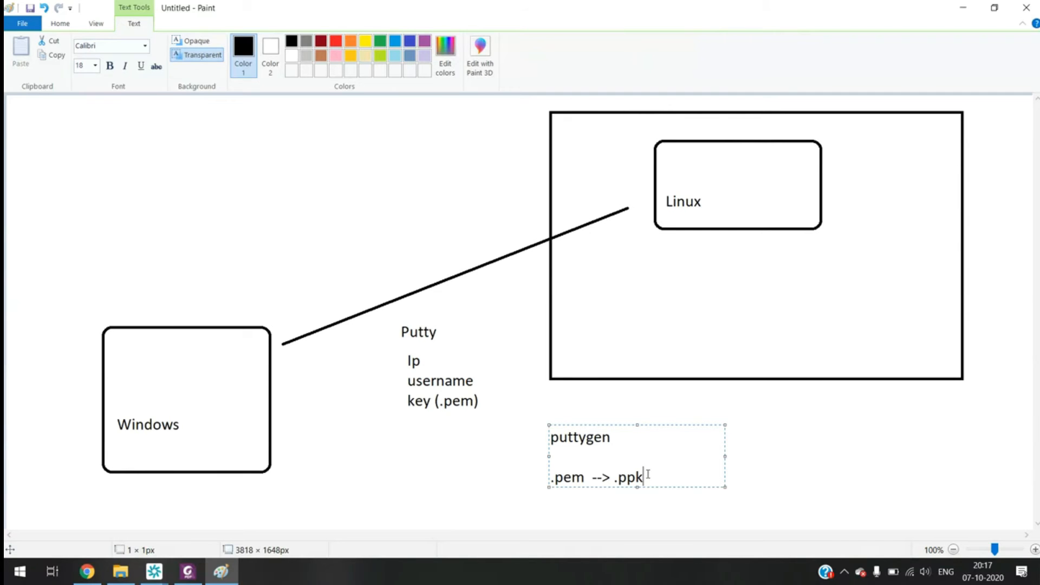
pyautogui.click(742, 450)
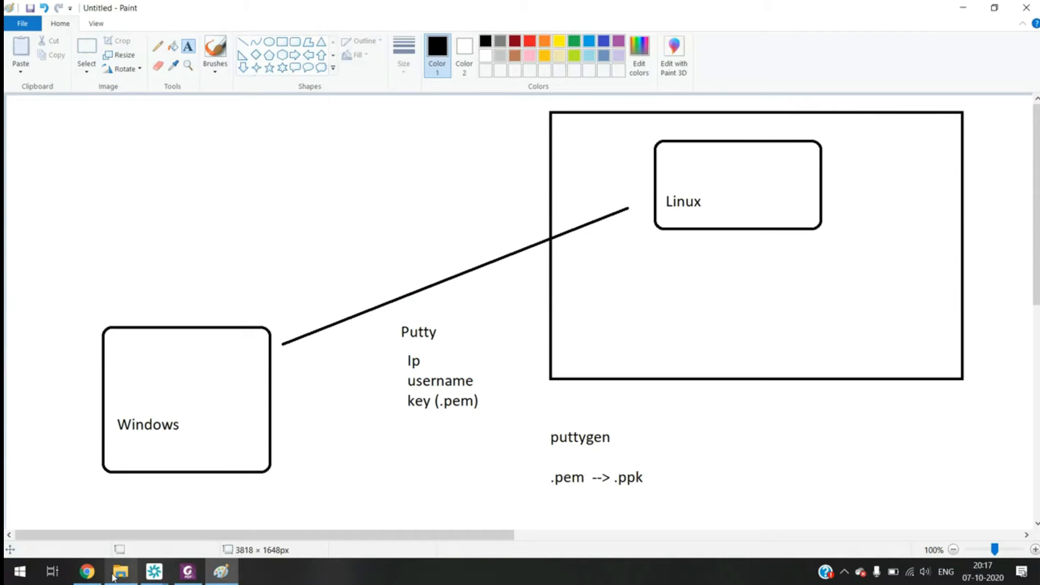
# Switch to Chrome, open putty.org in a new tab and follow its link to the PuTTY download page.
pyautogui.click(96, 574)
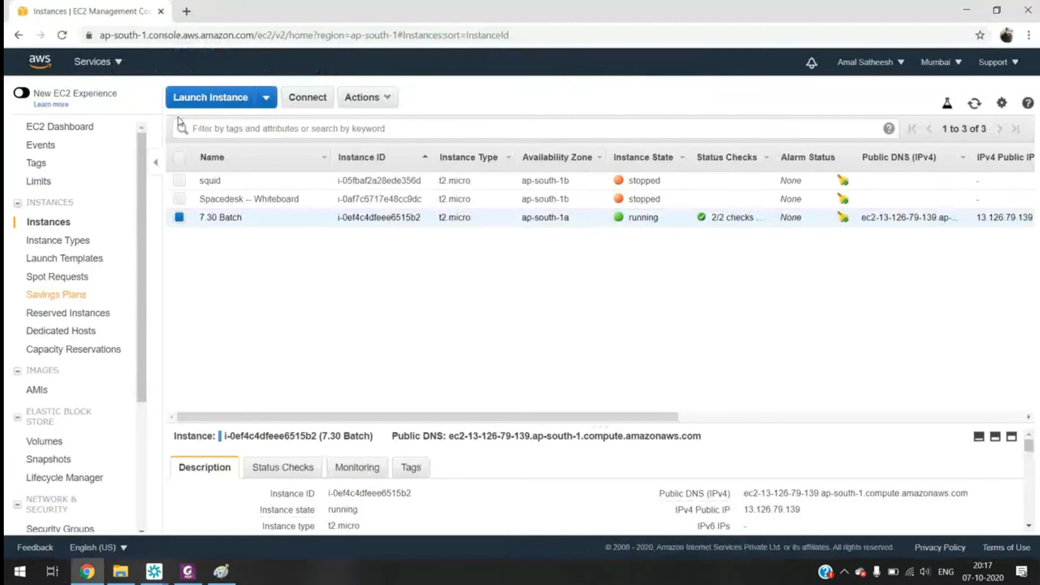
pyautogui.click(186, 11)
pyautogui.write('p')
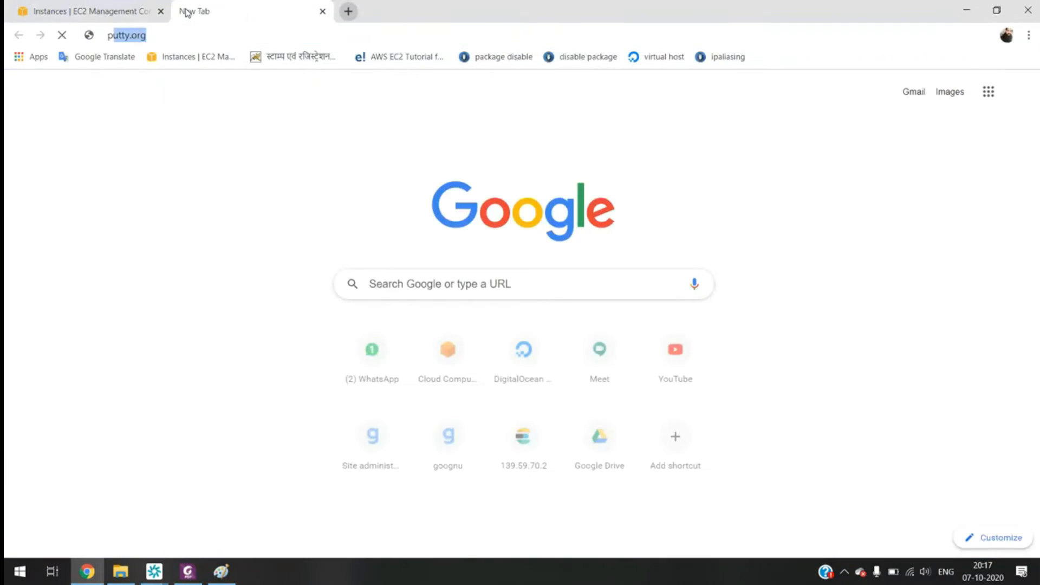
pyautogui.write('utty')
pyautogui.press('Return')
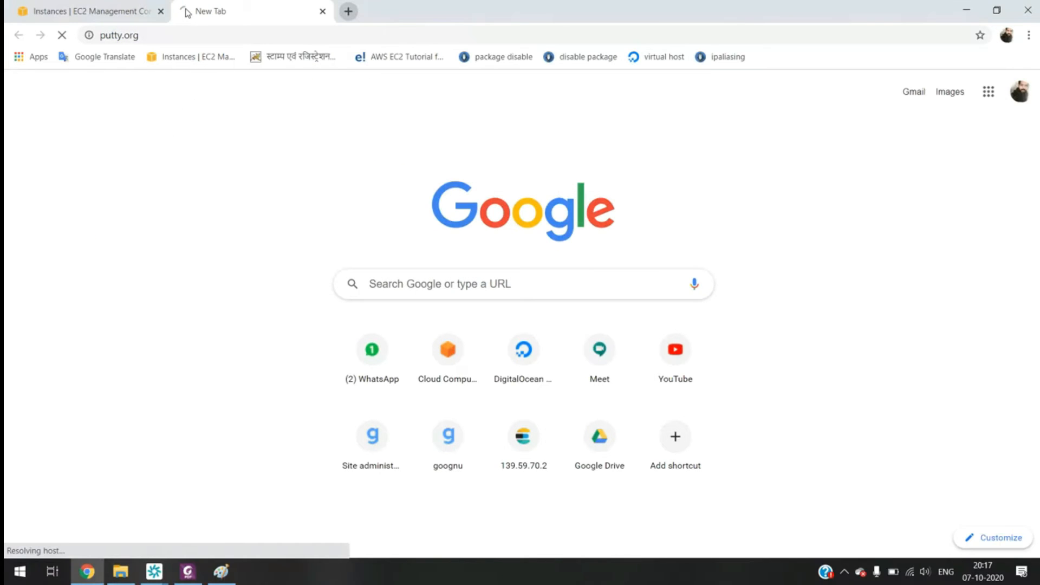
pyautogui.click(362, 165)
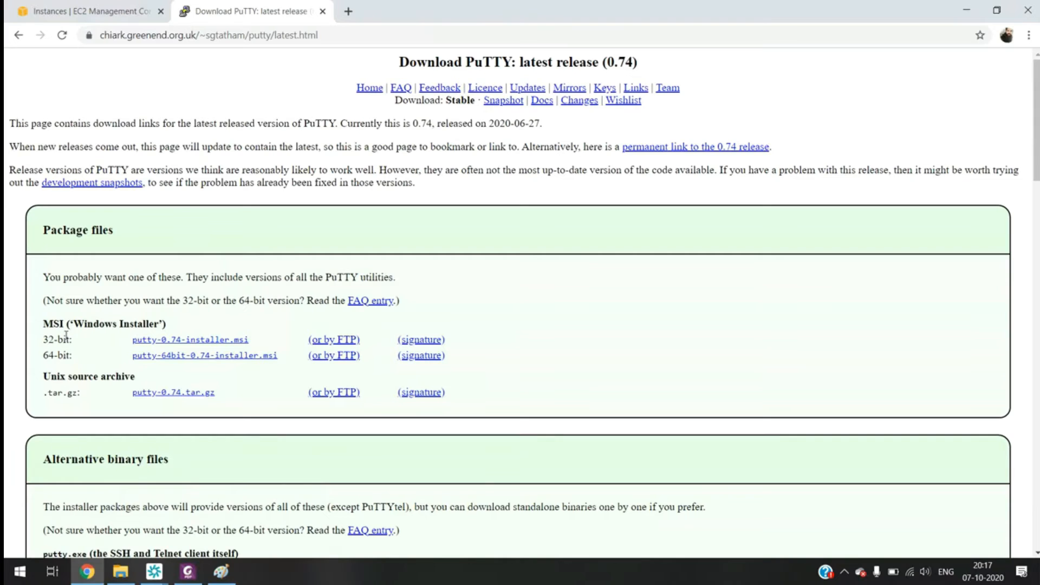
# Review the Windows installer packages, find puttygen on the download page, and close that browser tab.
pyautogui.moveTo(68, 339); pyautogui.dragTo(43, 324)
pyautogui.hotkey('ctrl', 'f')
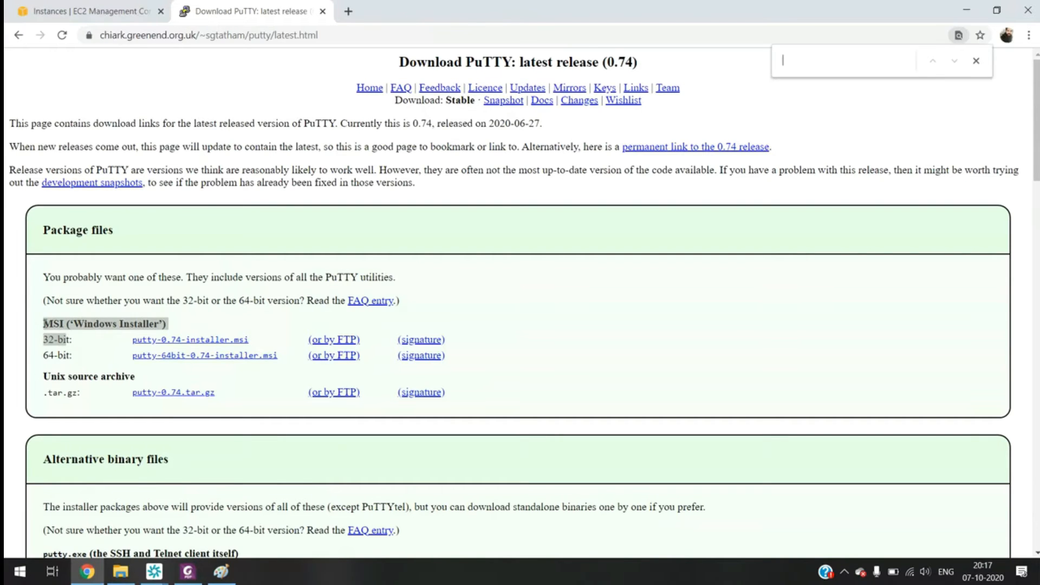
pyautogui.write('puttyg')
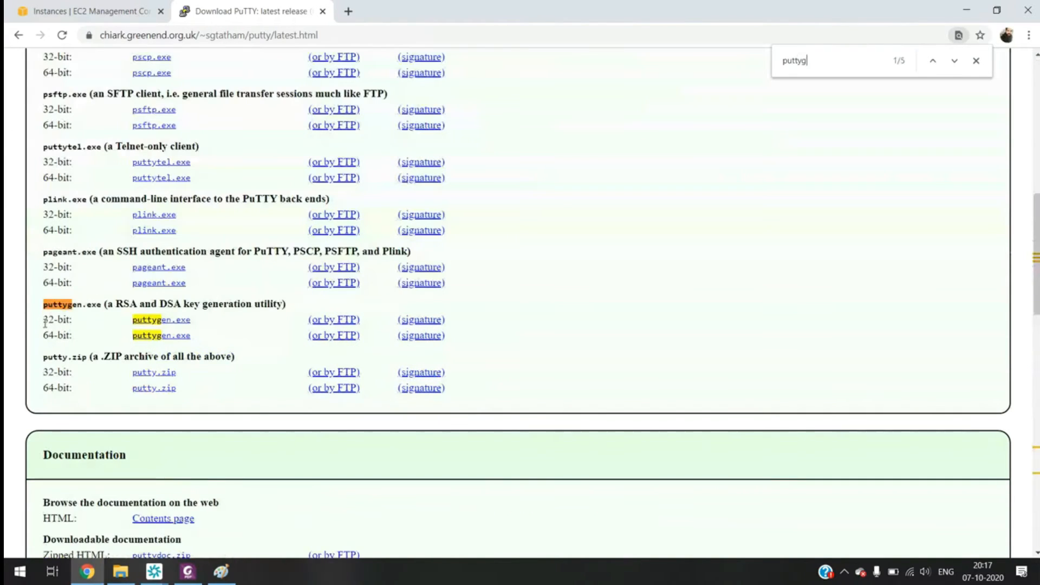
pyautogui.write('e')
pyautogui.click(323, 12)
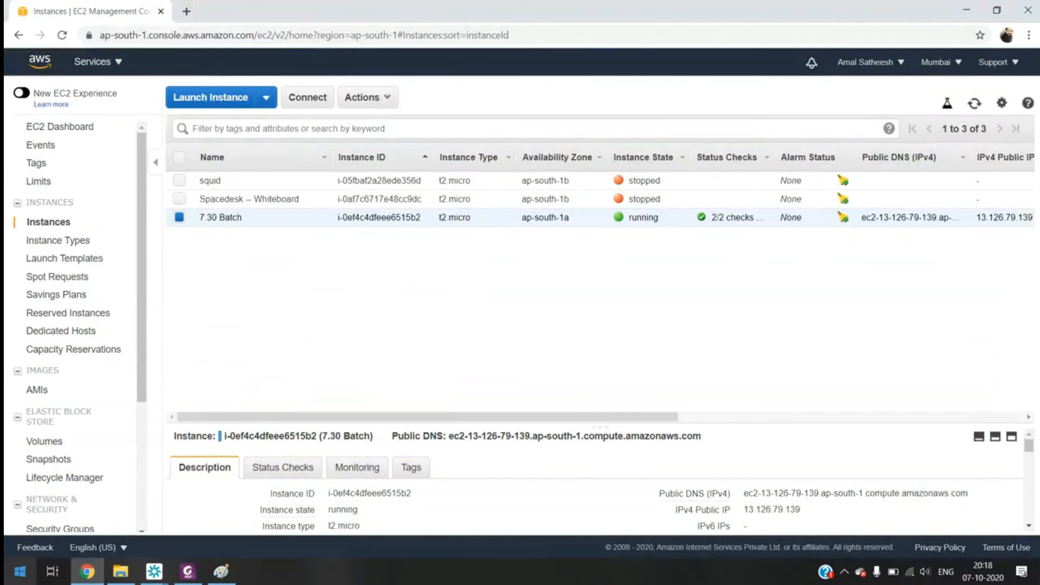
# Launch PuTTYgen and start loading an existing private key, with the file filter set to All Files (*.*).
pyautogui.click(20, 572)
pyautogui.write('puttygen')
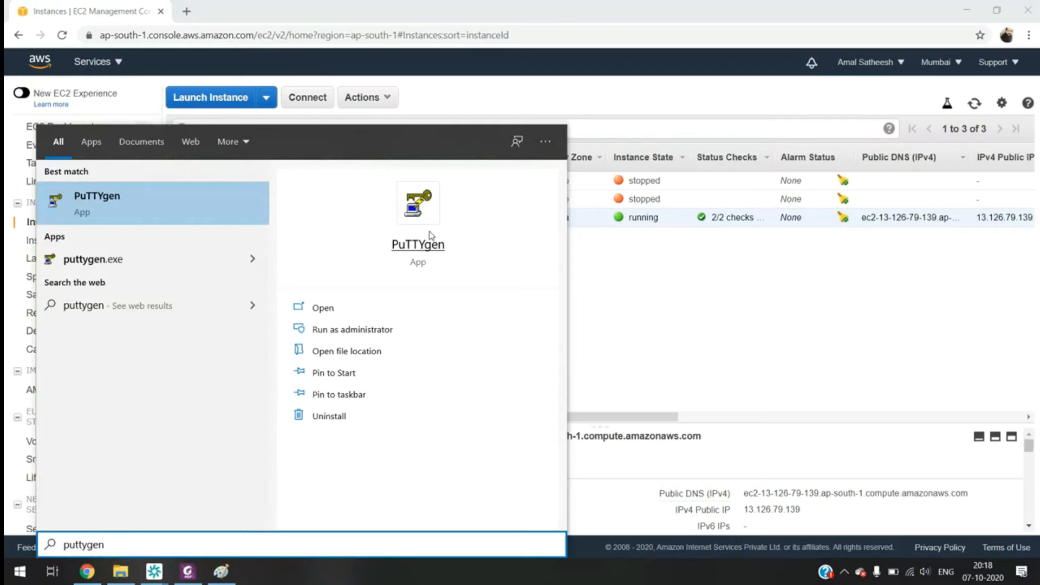
pyautogui.click(429, 228)
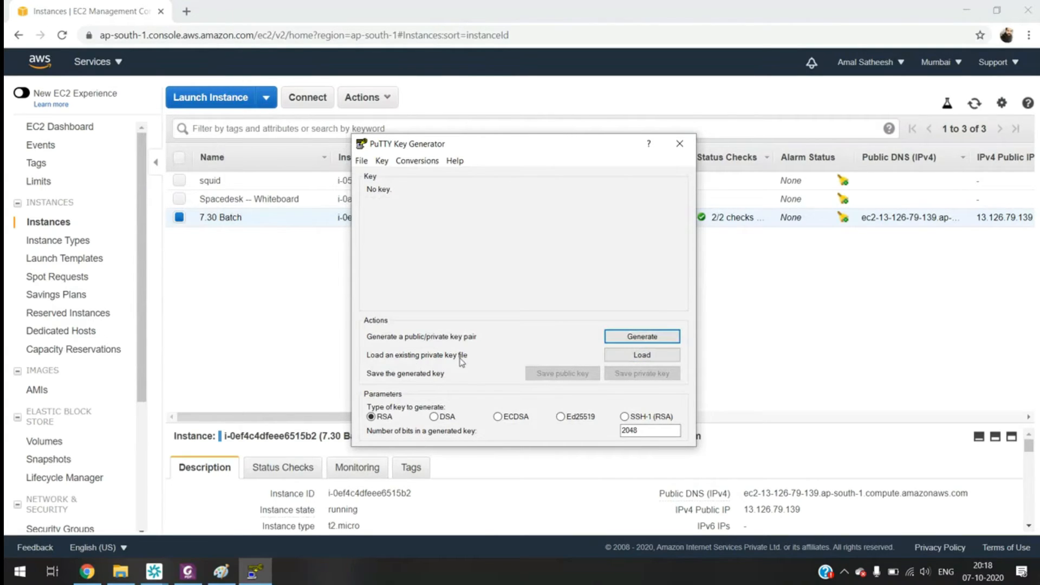
pyautogui.click(637, 356)
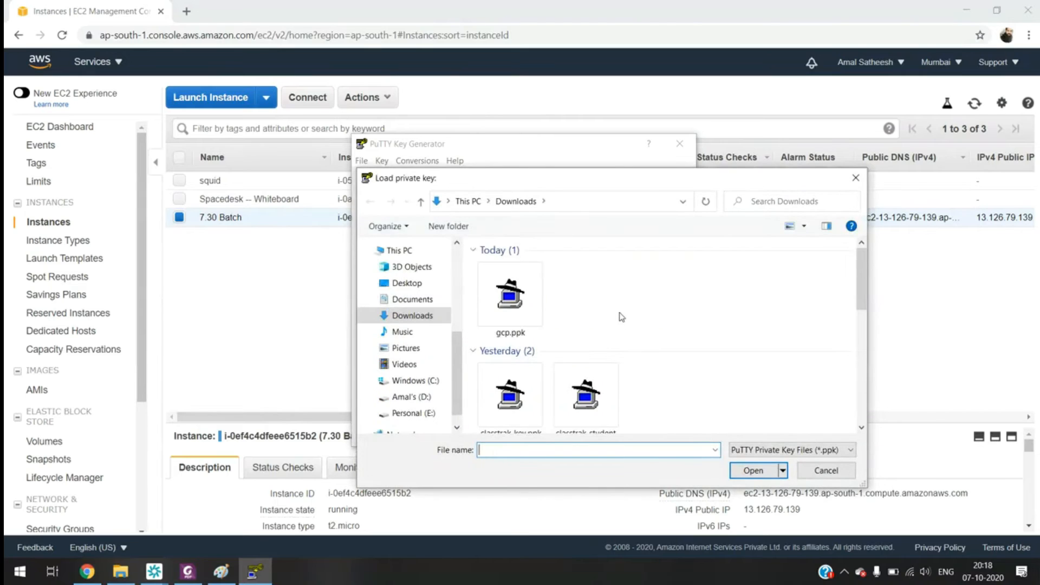
pyautogui.scroll(-3, 618, 314)
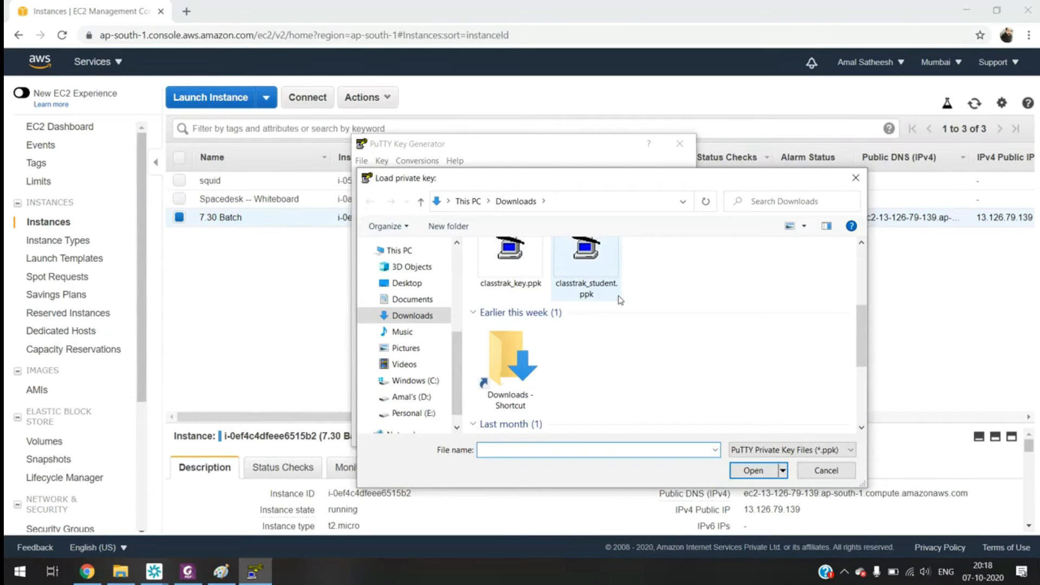
pyautogui.scroll(3, 565, 403)
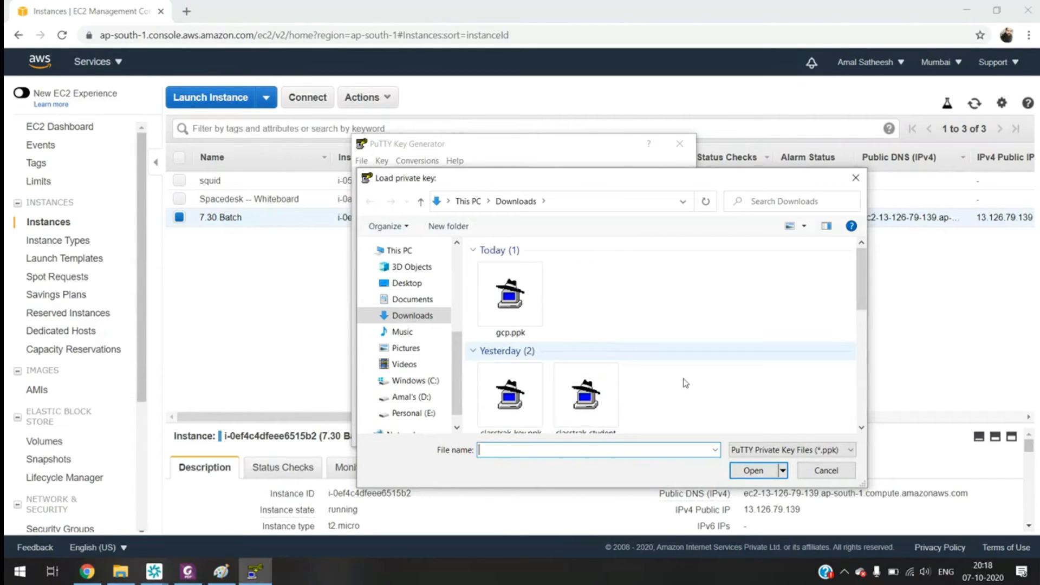
pyautogui.click(819, 453)
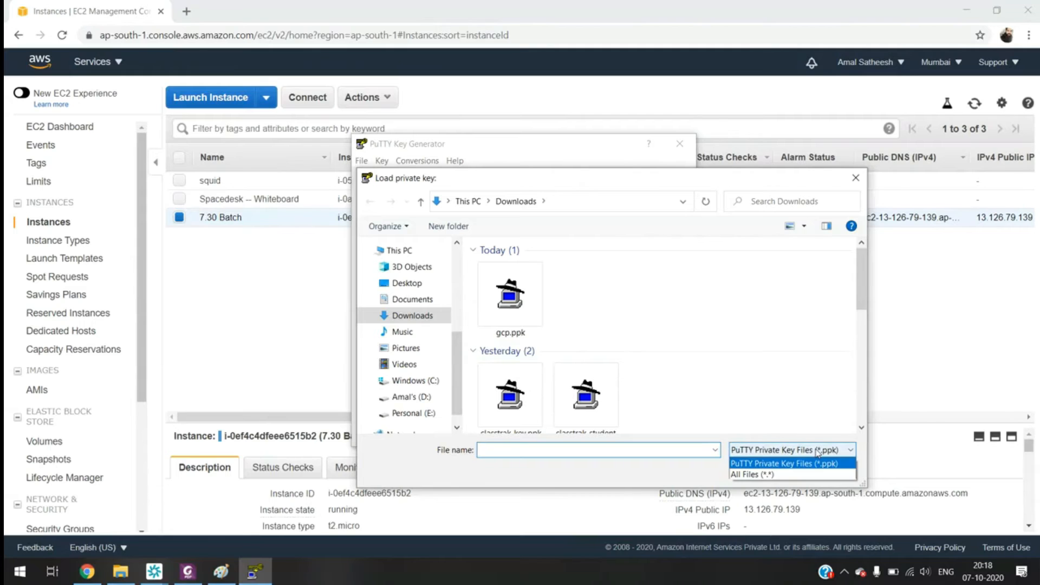
pyautogui.click(764, 475)
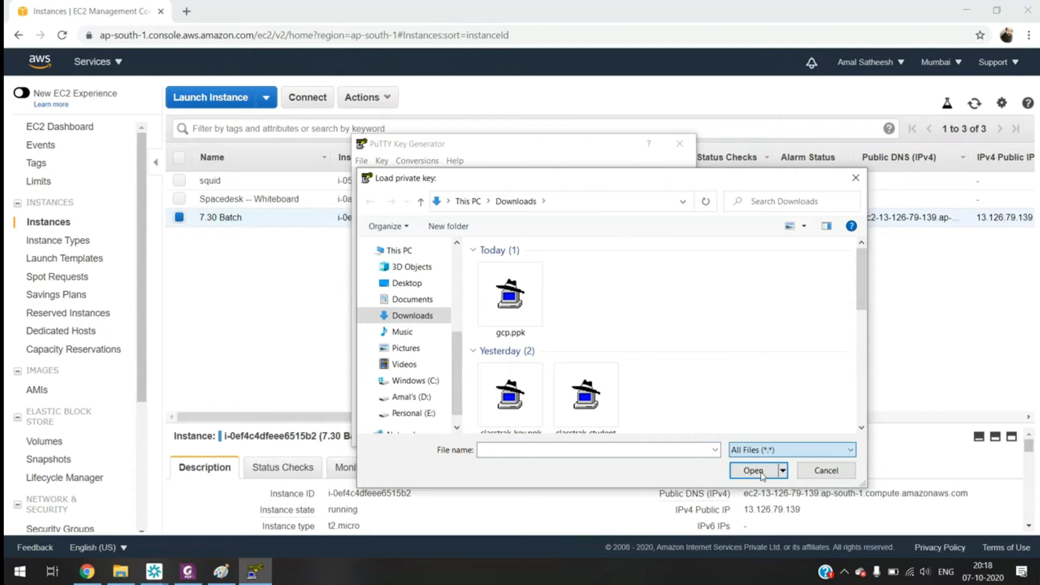
# Load the key pair's .pem file from the Downloads folder into PuTTYgen and dismiss the import notice.
pyautogui.scroll(-10, 658, 402)
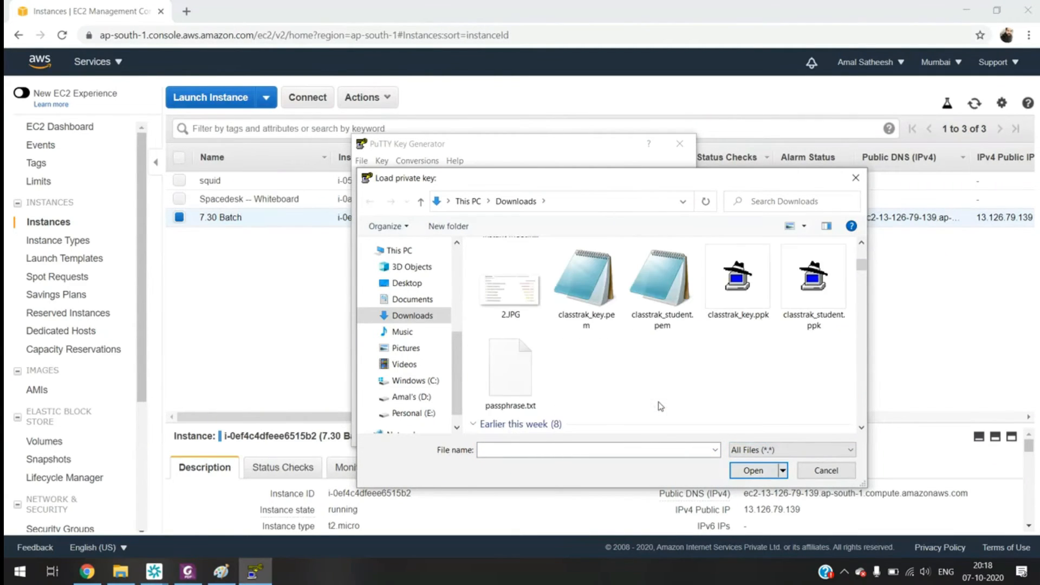
pyautogui.click(610, 450)
pyautogui.write('a')
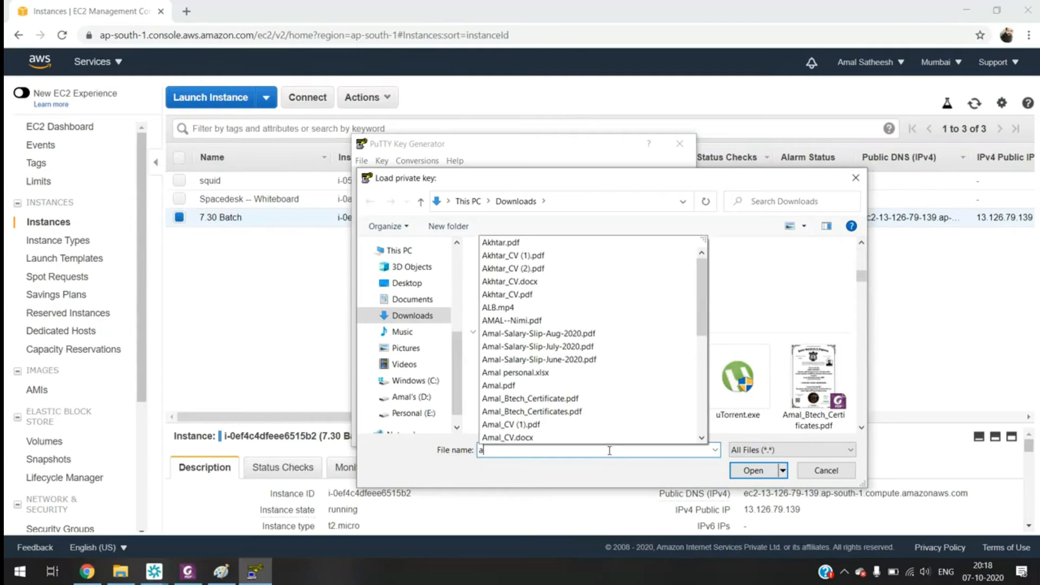
pyautogui.write('mal_k')
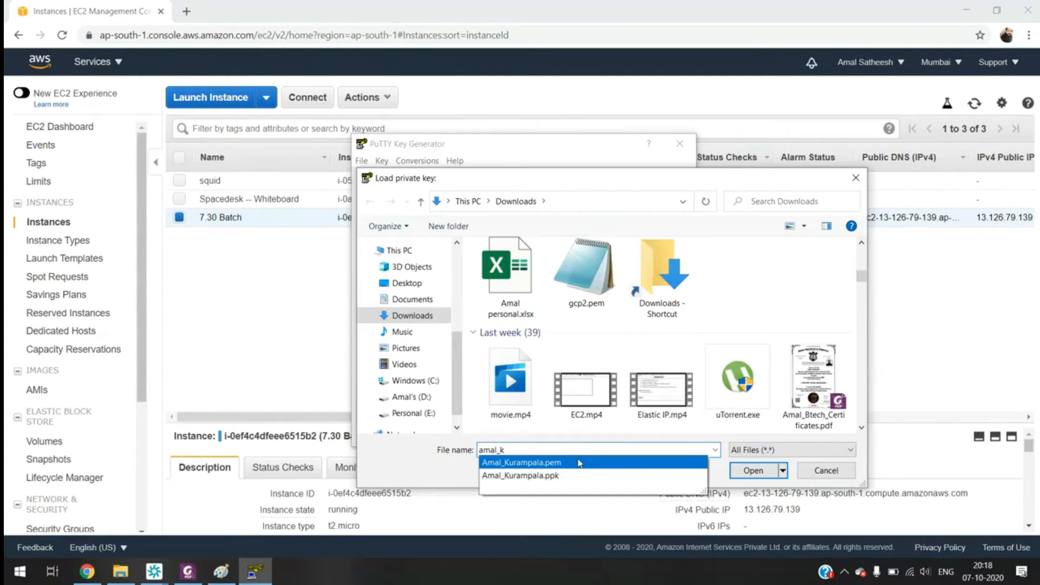
pyautogui.click(575, 464)
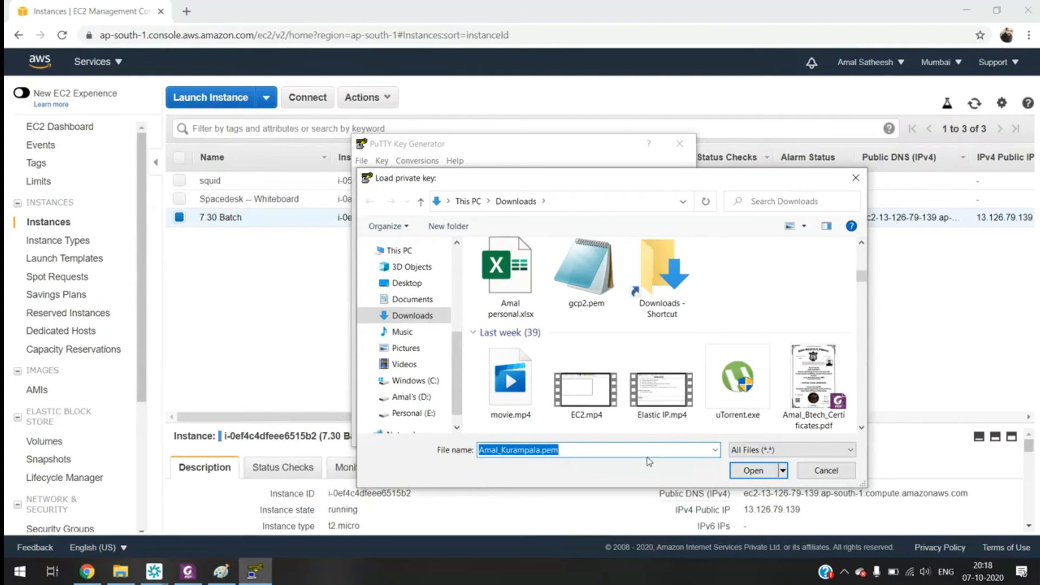
pyautogui.click(741, 471)
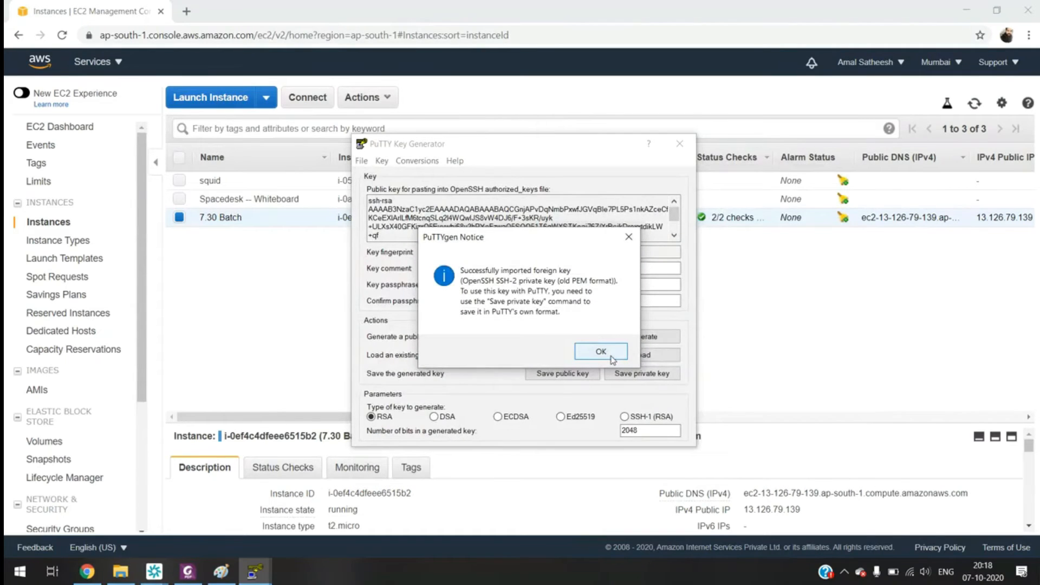
pyautogui.click(601, 352)
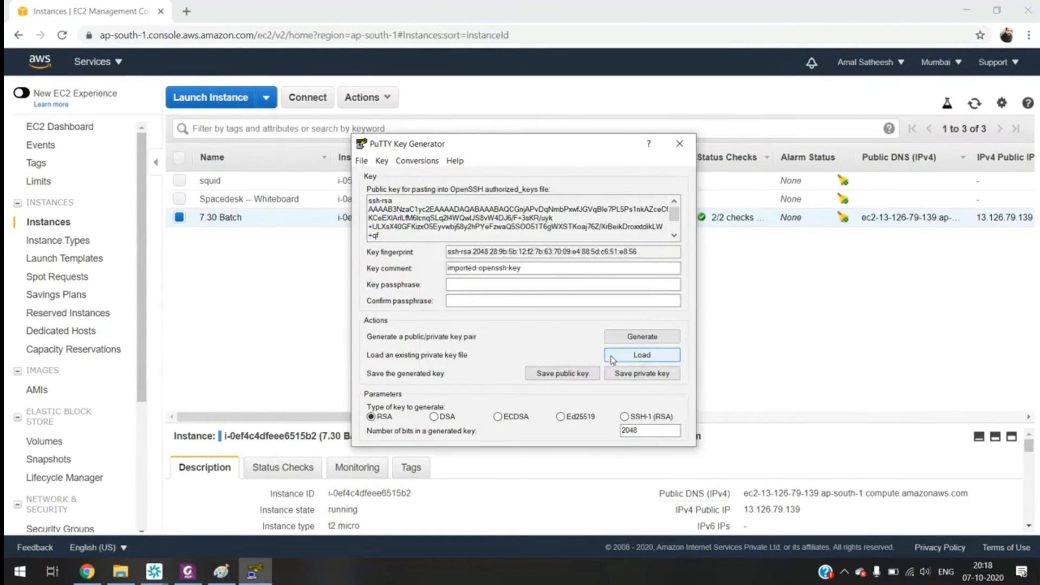
# Try to save the private key without a passphrase as a .ppk file in Downloads, and close PuTTYgen.
pyautogui.click(666, 379)
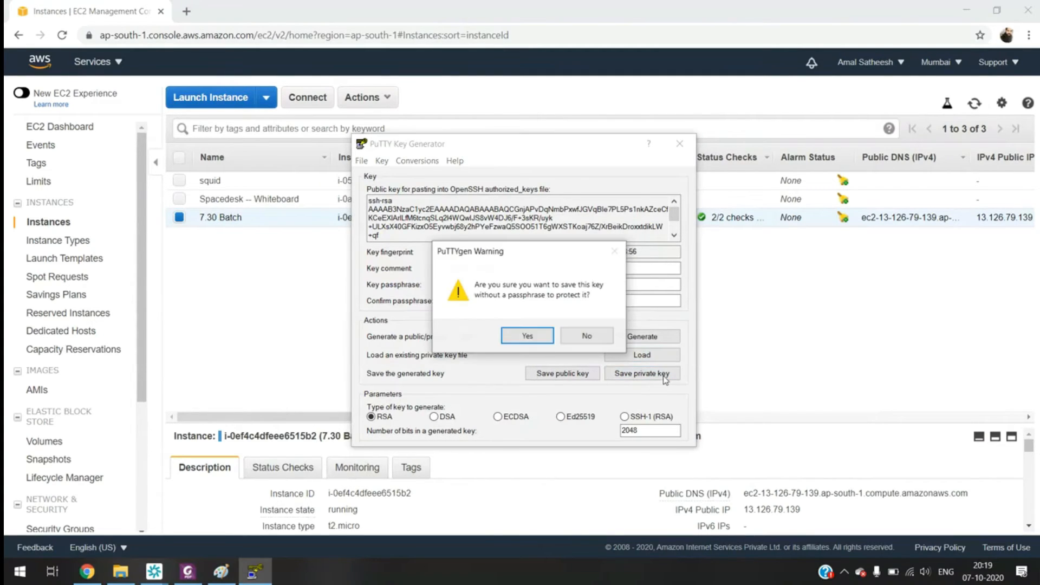
pyautogui.click(527, 336)
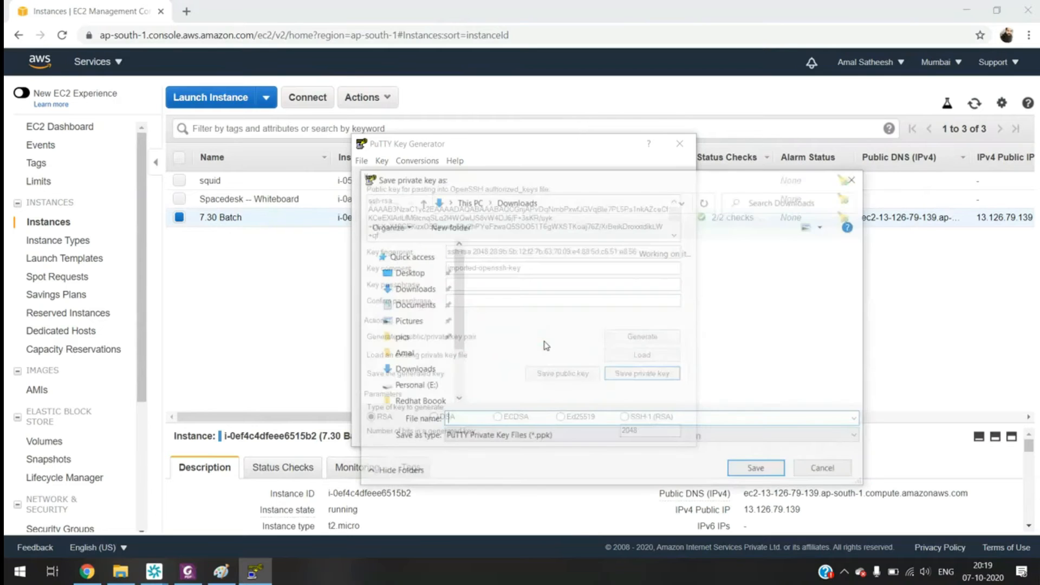
pyautogui.scroll(-3, 581, 324)
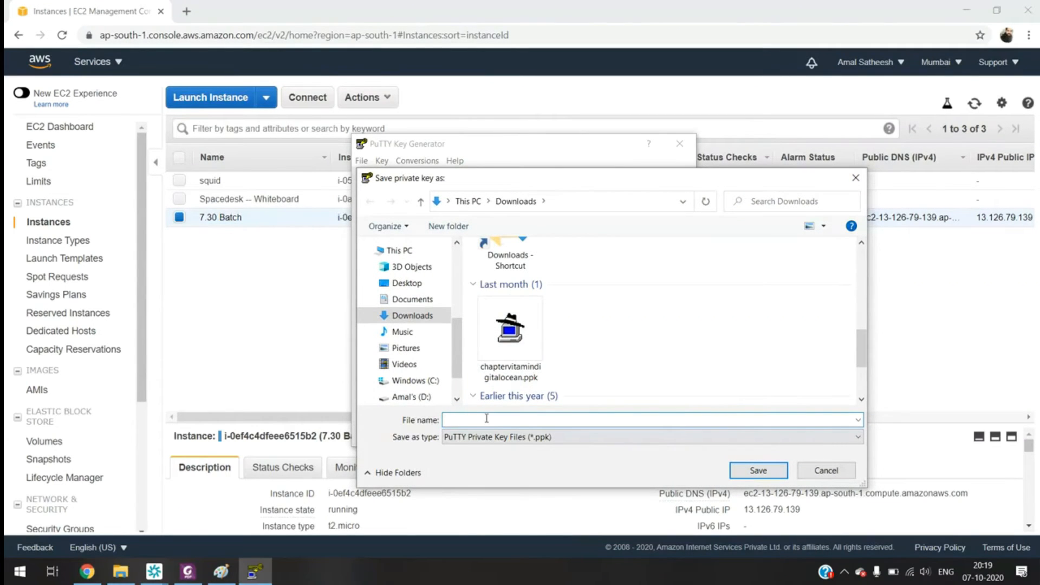
pyautogui.write('amal')
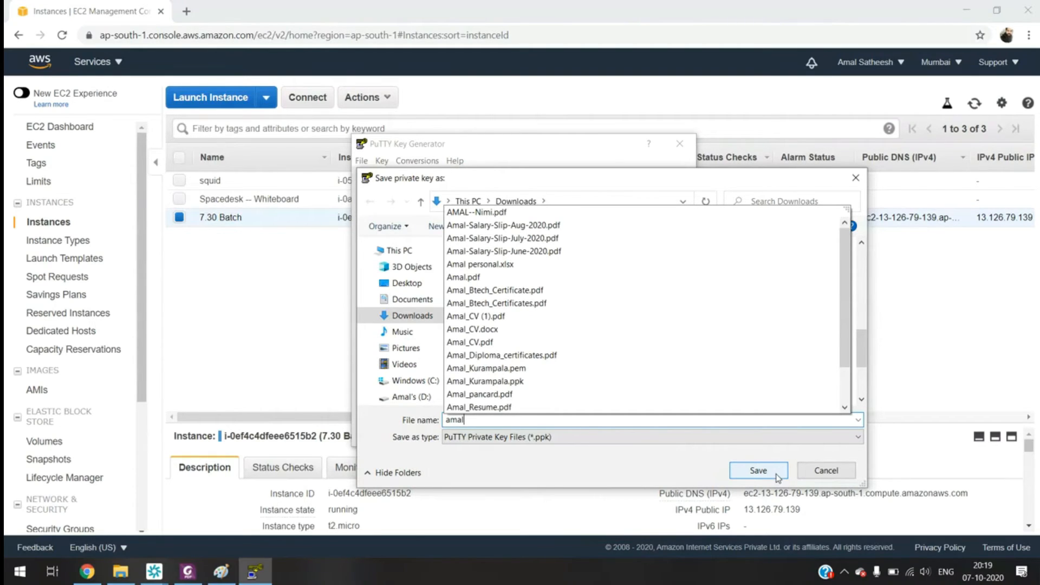
pyautogui.click(826, 473)
pyautogui.click(827, 471)
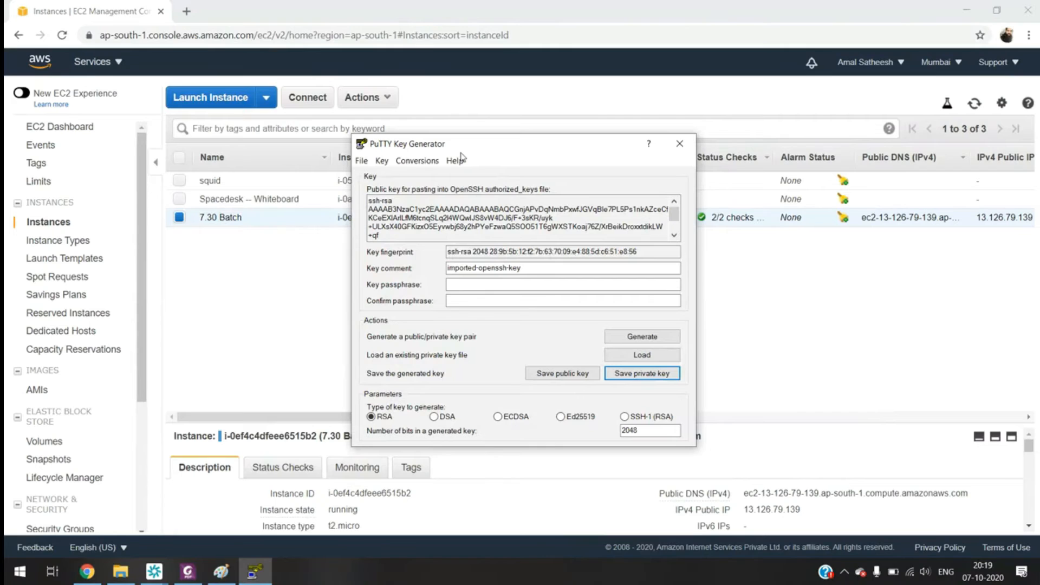
pyautogui.click(677, 144)
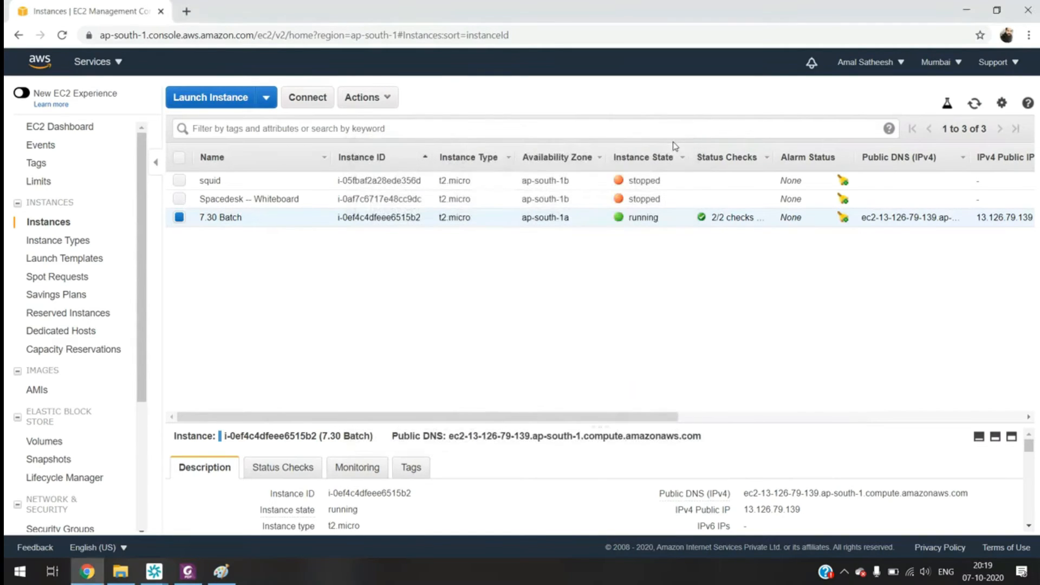
# Launch PuTTY, return to the EC2 console and open the connection instructions for the 7.30 Batch instance.
pyautogui.press('super')
pyautogui.write('putty')
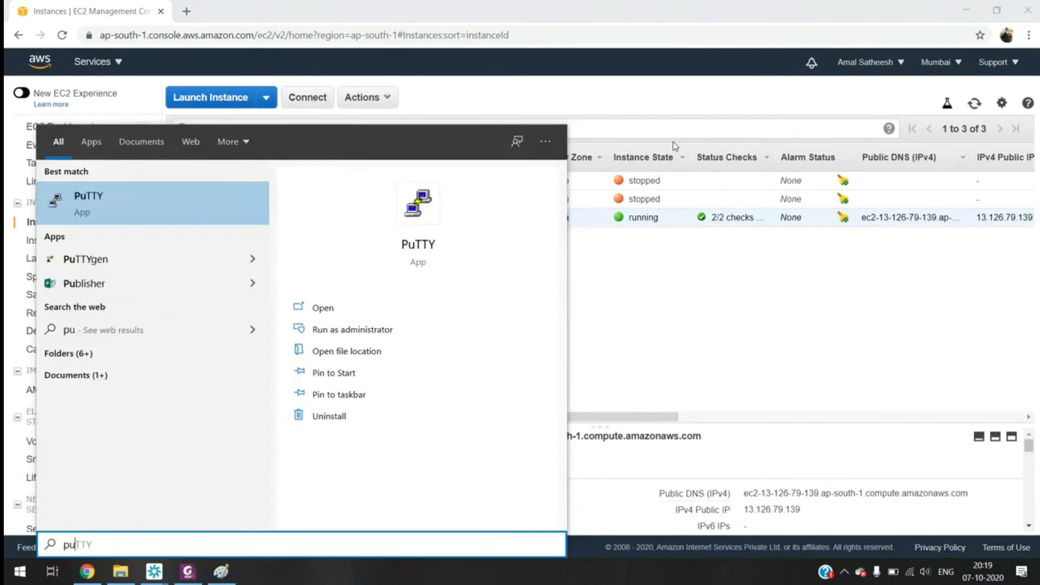
pyautogui.click(428, 209)
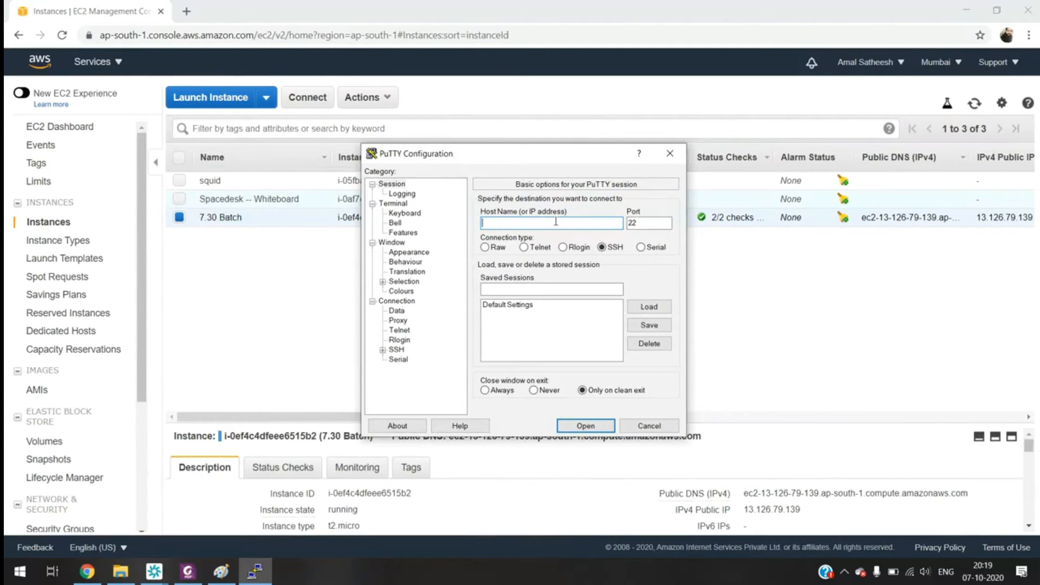
pyautogui.click(784, 294)
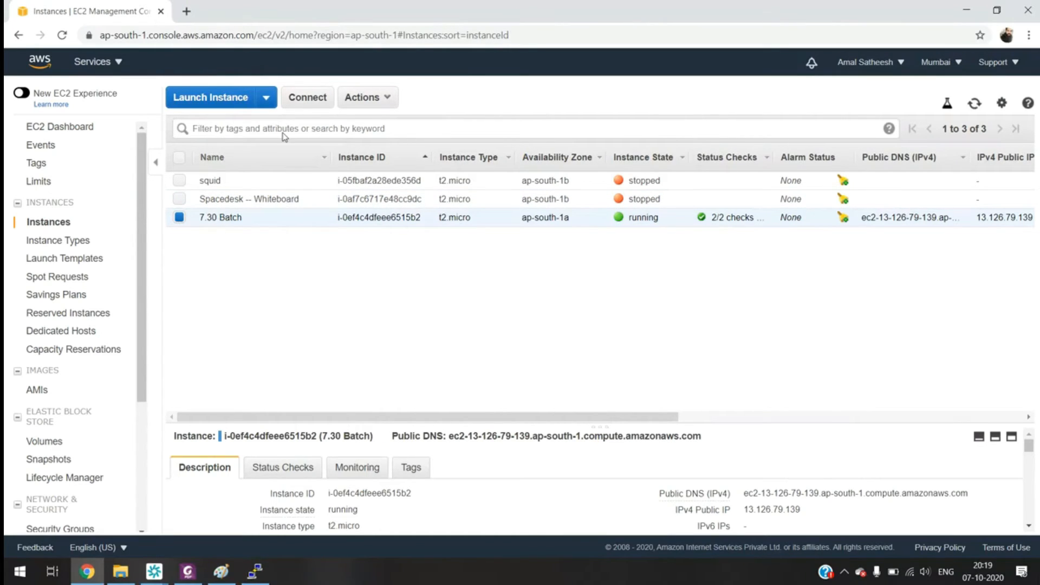
pyautogui.click(309, 107)
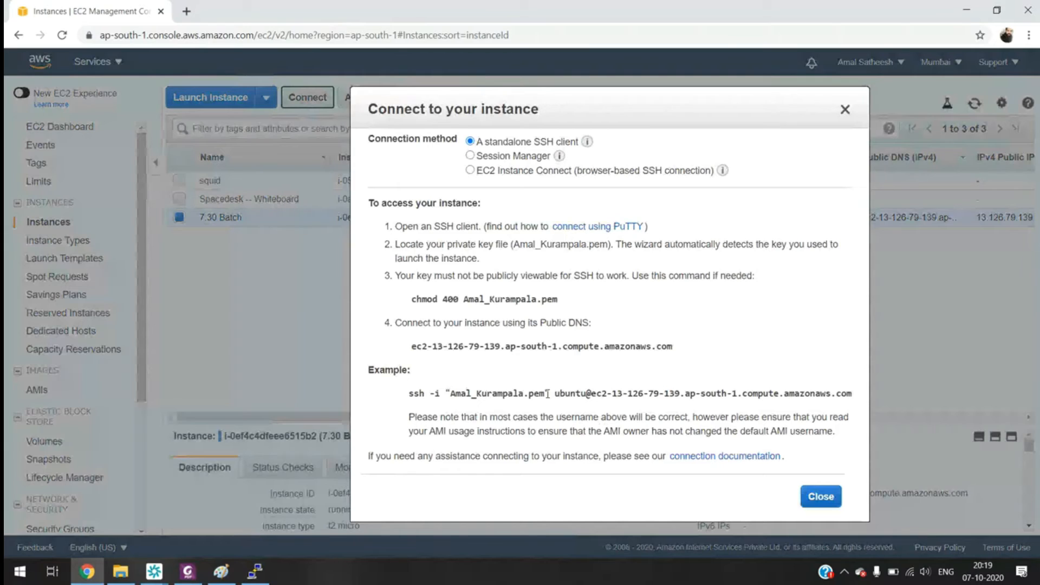
pyautogui.moveTo(554, 394); pyautogui.dragTo(851, 394)
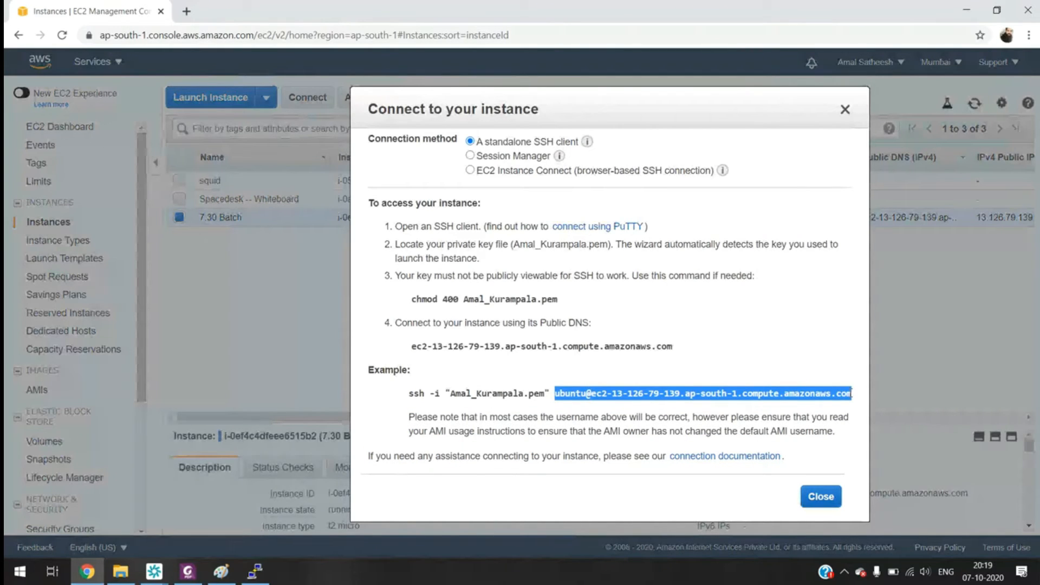
pyautogui.rightClick(823, 396)
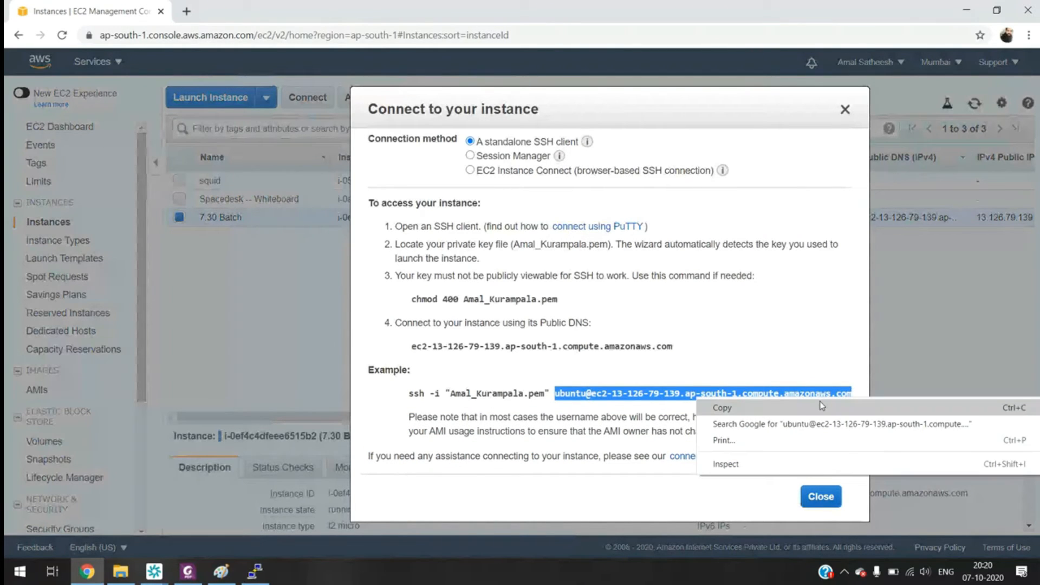
pyautogui.click(823, 408)
pyautogui.click(253, 572)
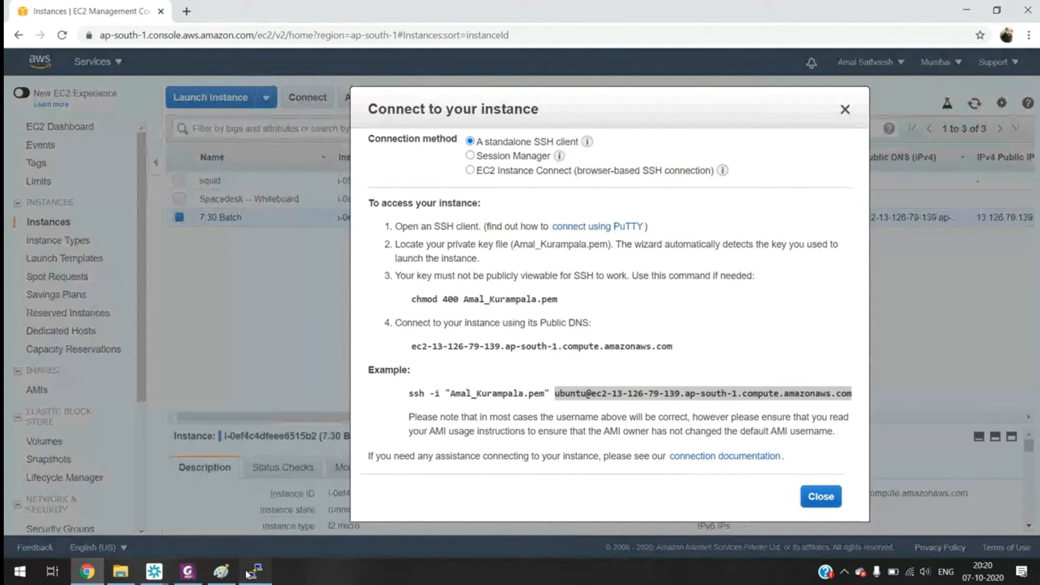
pyautogui.rightClick(512, 223)
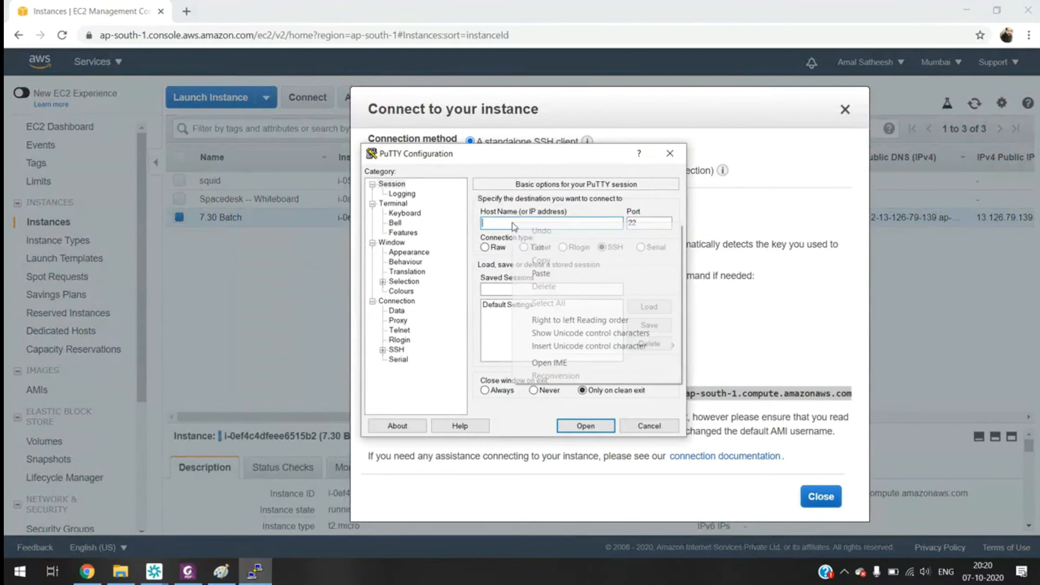
pyautogui.click(562, 278)
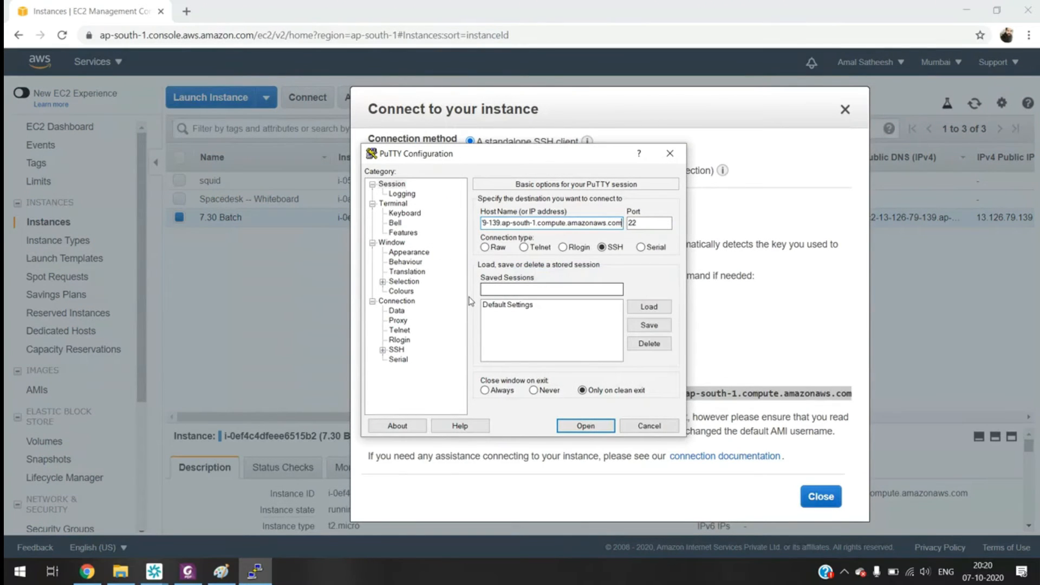
# Set the SSH authentication private key to the key pair's converted .ppk file in the Downloads folder.
pyautogui.click(383, 351)
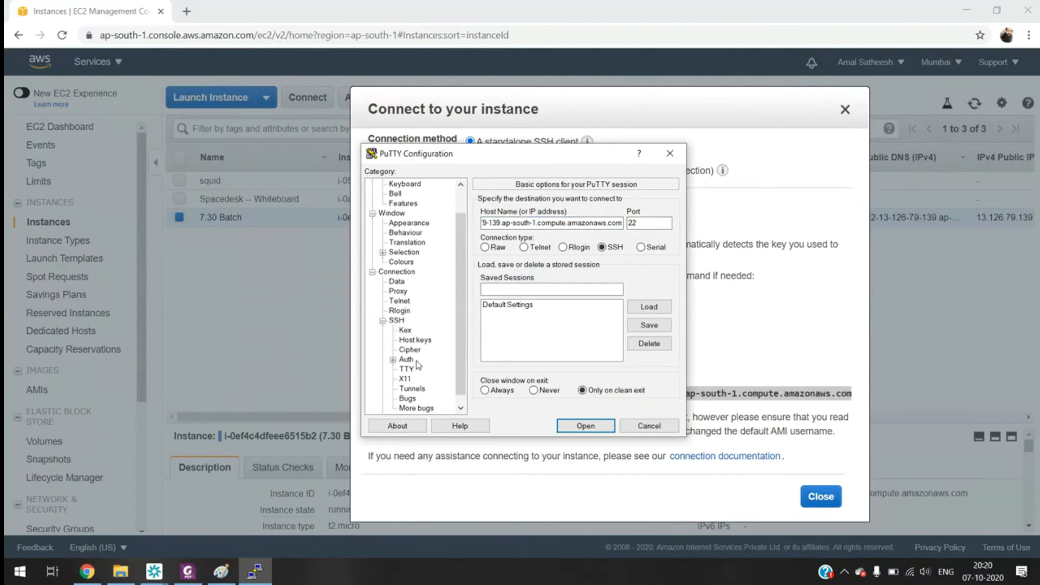
pyautogui.click(406, 361)
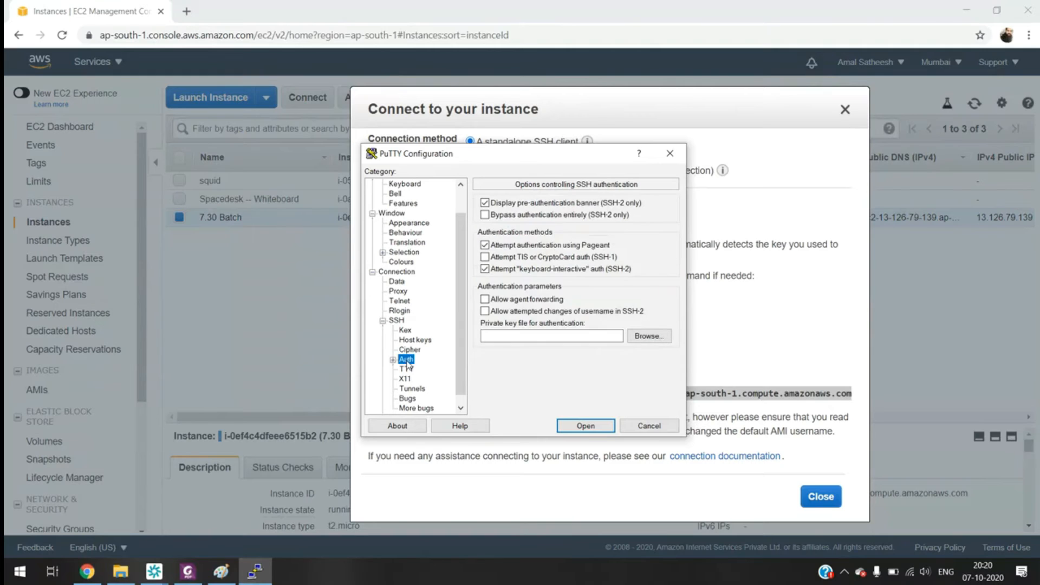
pyautogui.click(648, 336)
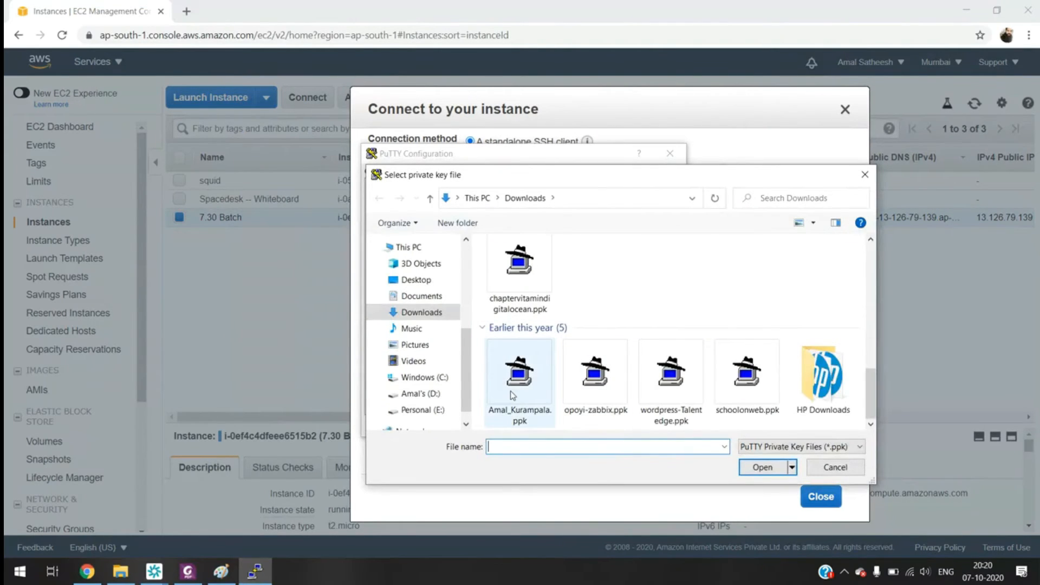
pyautogui.doubleClick(513, 395)
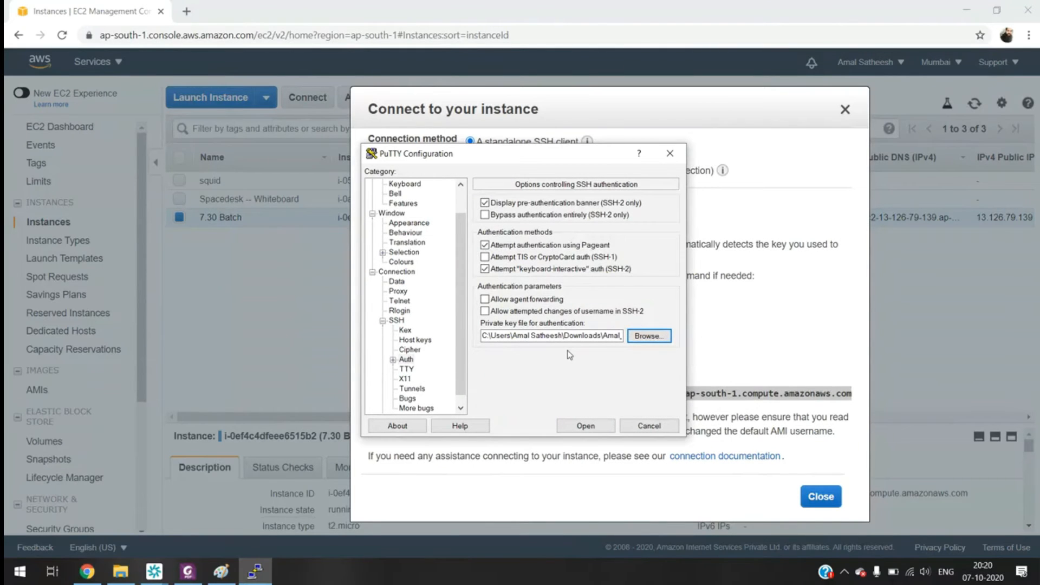
# Open the SSH session, trusting and caching the server's host key, and maximize the terminal window.
pyautogui.click(585, 427)
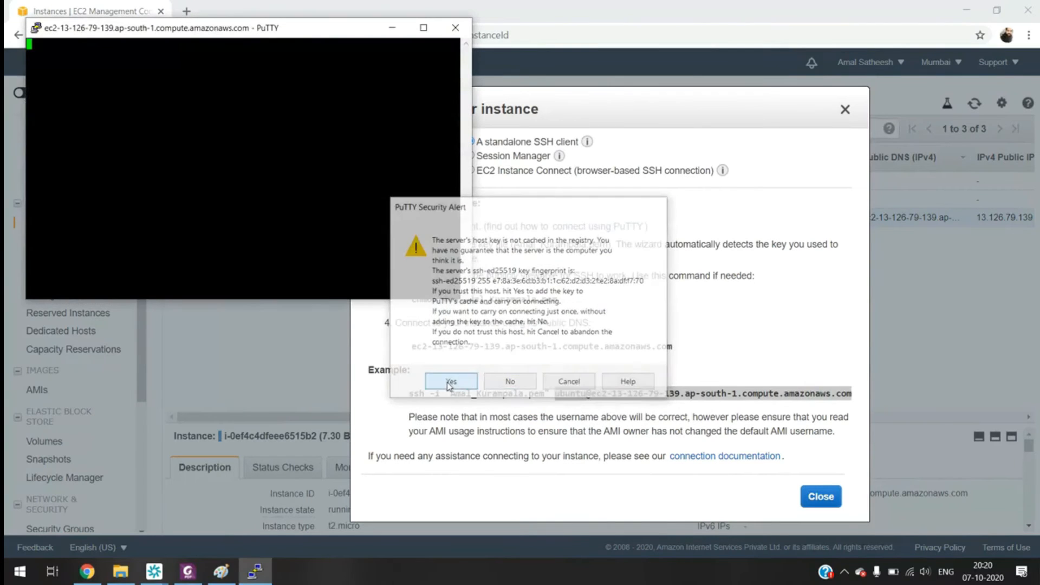
pyautogui.click(458, 381)
pyautogui.doubleClick(254, 30)
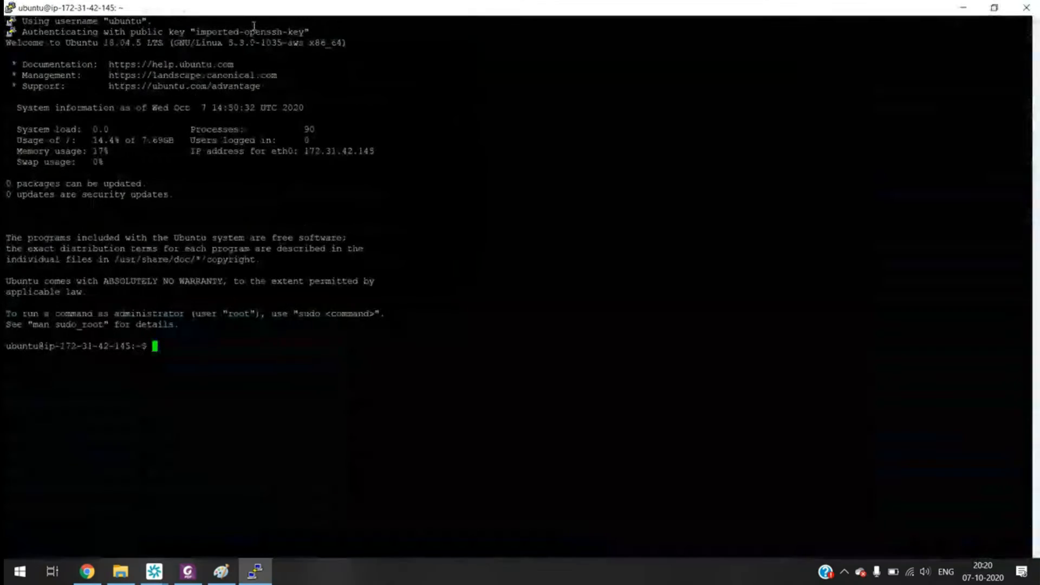
pyautogui.press('Return')
pyautogui.press('Return')
pyautogui.press('Return')
pyautogui.press('Return')
pyautogui.press('Return')
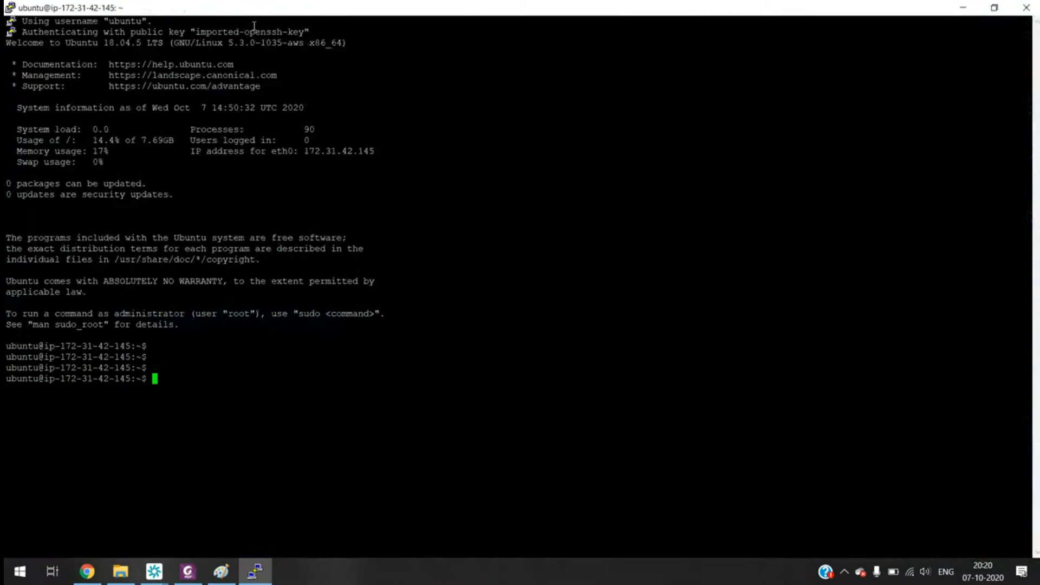
# Switch to the root user with sudo -i and display the OS details with cat /etc/os-release.
pyautogui.write('sudo -')
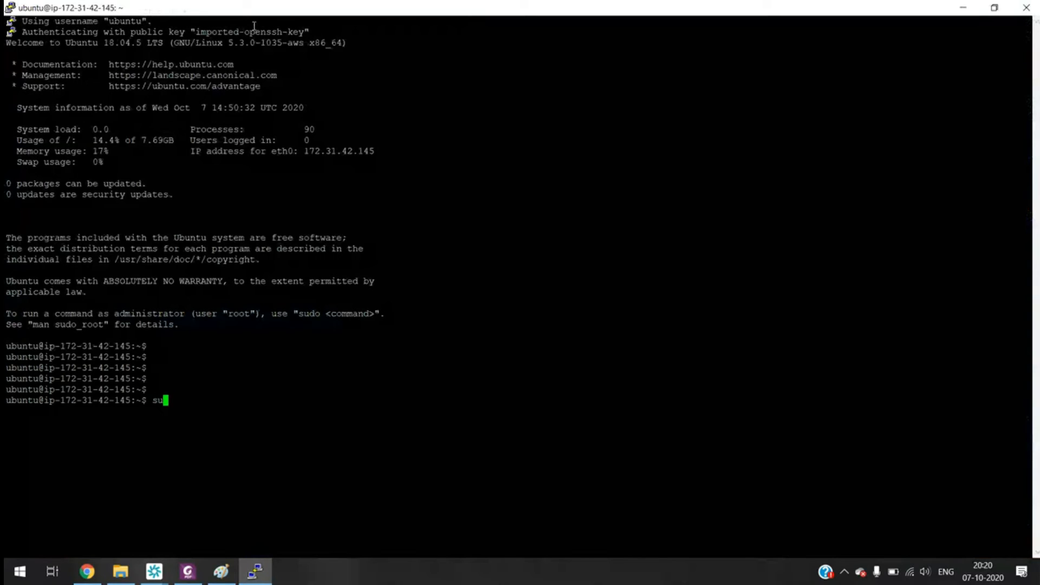
pyautogui.write('i')
pyautogui.press('Return')
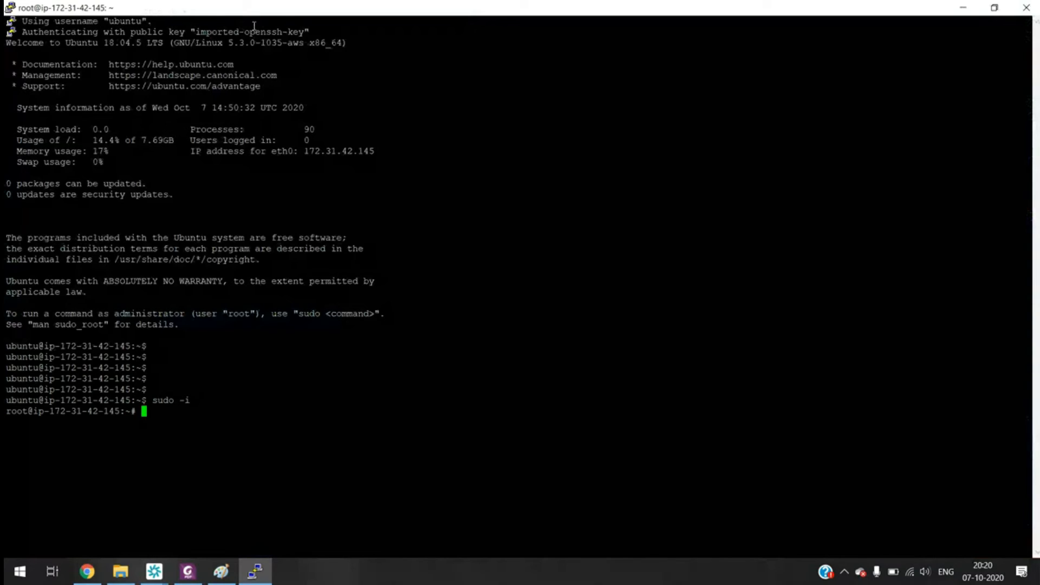
pyautogui.write('cat /etc/os-release')
pyautogui.press('Return')
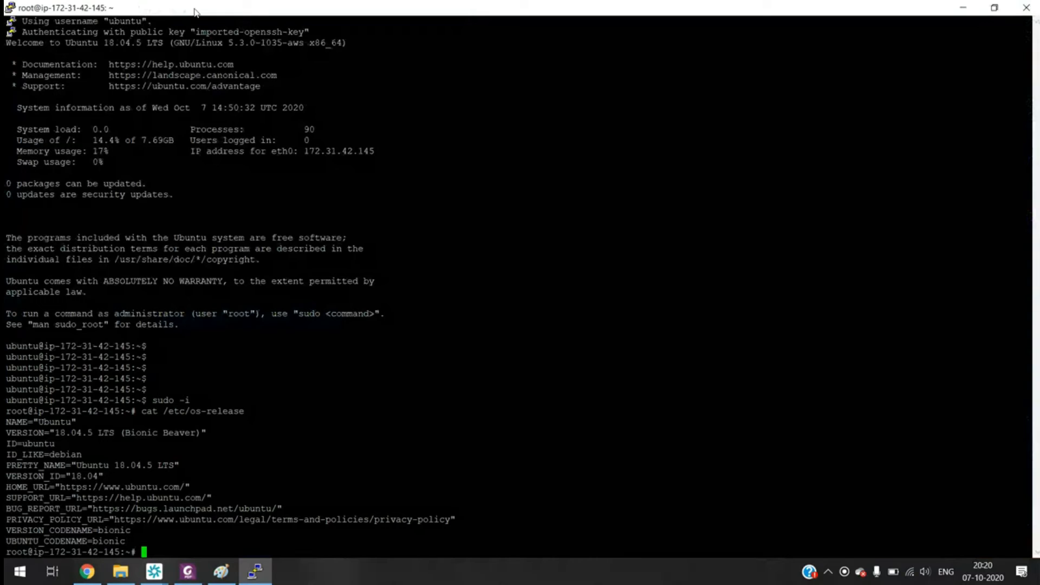
# Set the terminal window's font size to 20 points in the PuTTY session settings and apply it.
pyautogui.rightClick(194, 10)
pyautogui.click(239, 175)
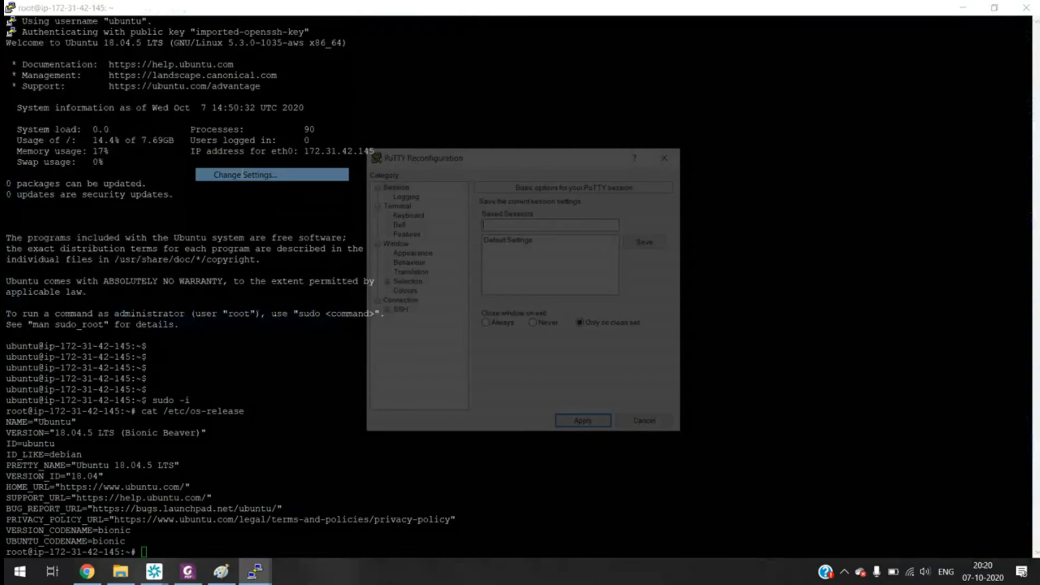
pyautogui.click(409, 252)
pyautogui.click(660, 278)
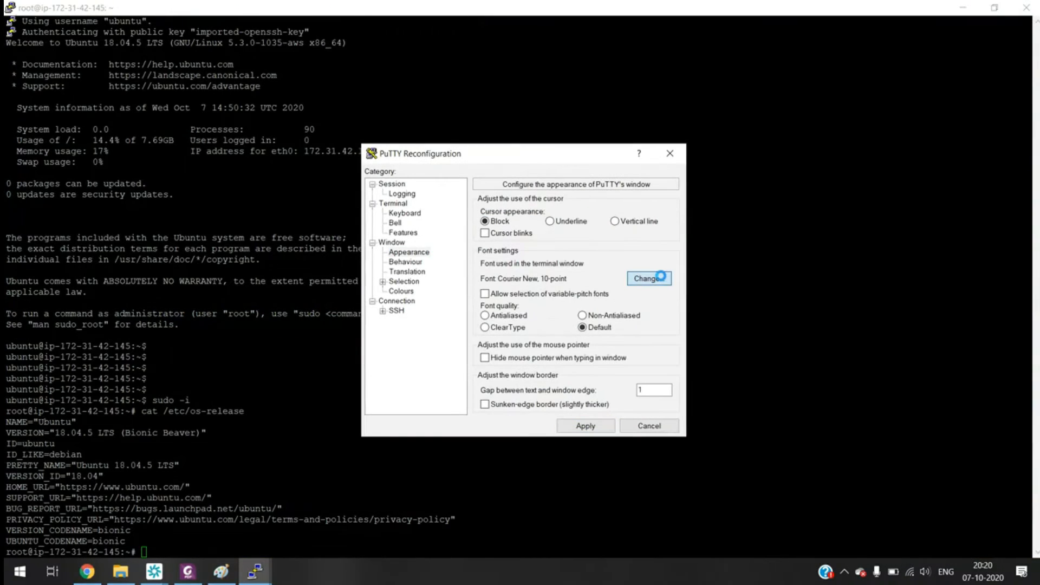
pyautogui.click(602, 342)
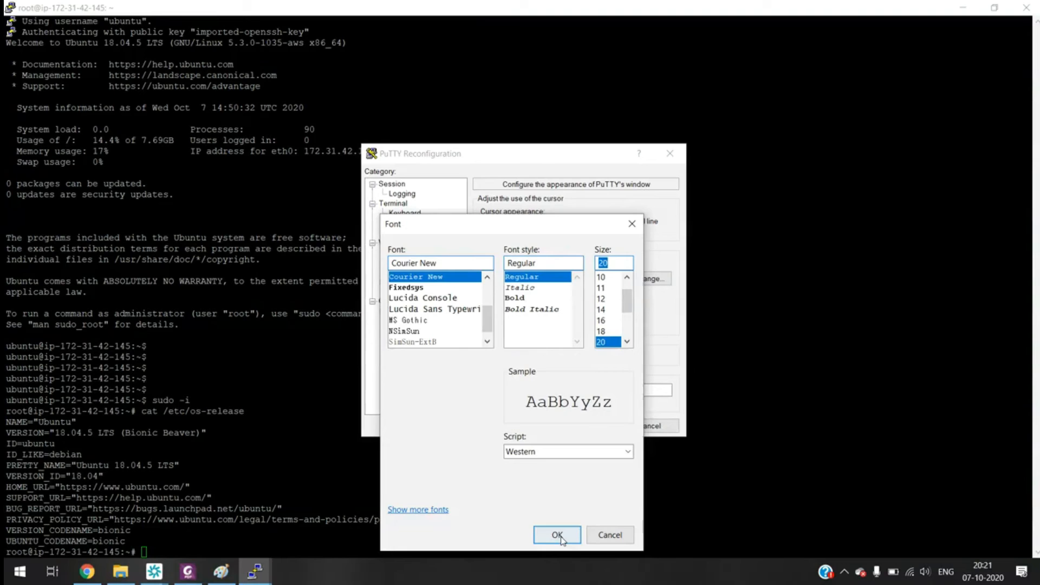
pyautogui.click(558, 535)
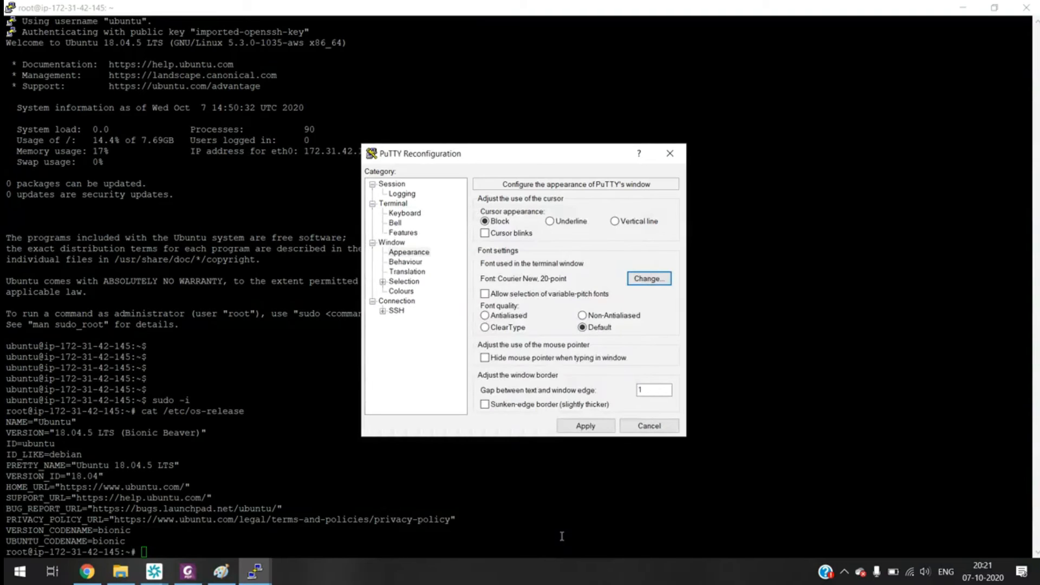
pyautogui.click(586, 427)
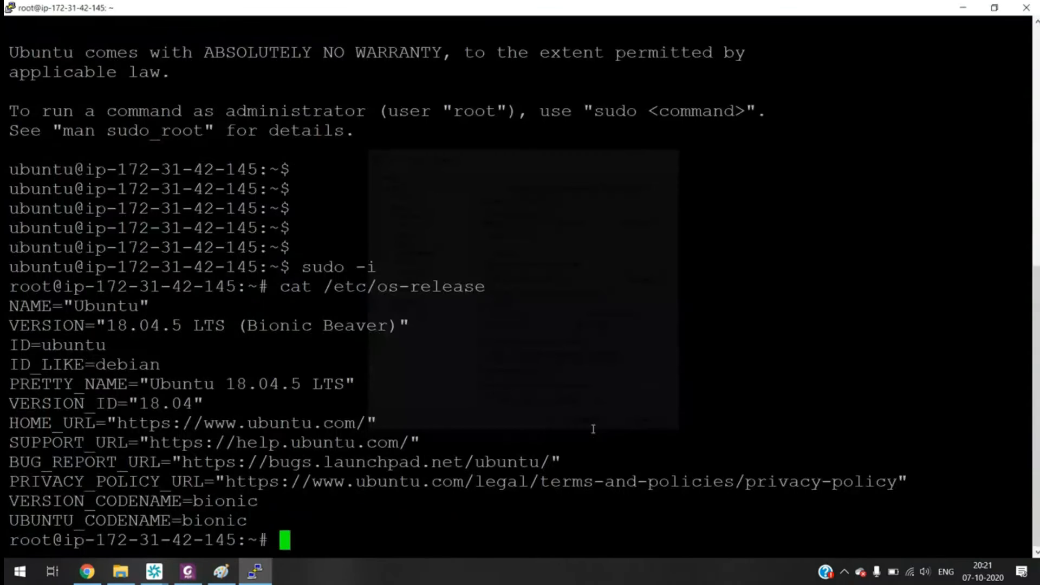
# Highlight the PRETTY_NAME value in the OS details and check the instance's memory with free -h.
pyautogui.moveTo(142, 384); pyautogui.dragTo(351, 384)
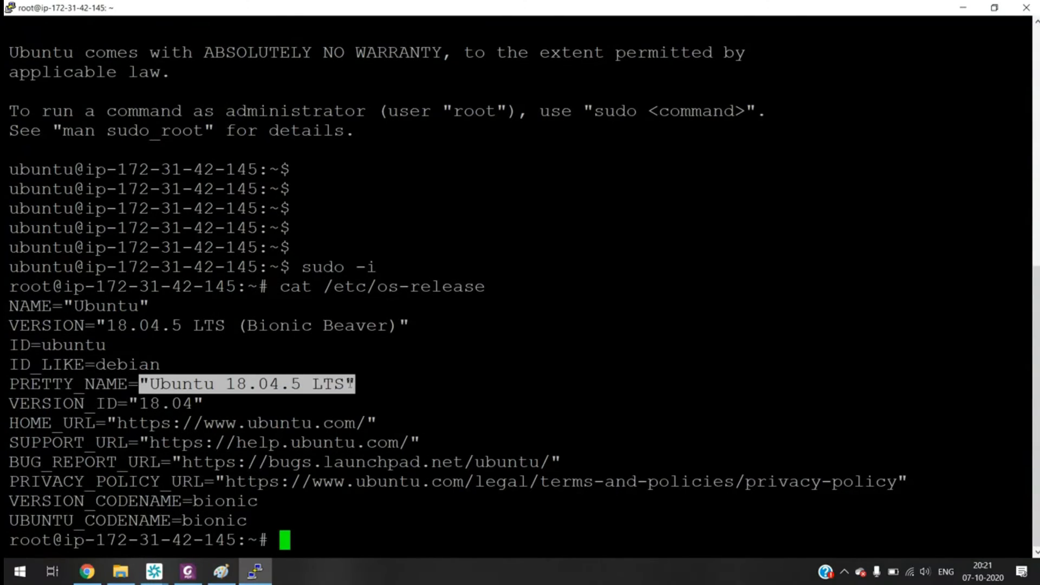
pyautogui.click(400, 388)
pyautogui.write('free -h')
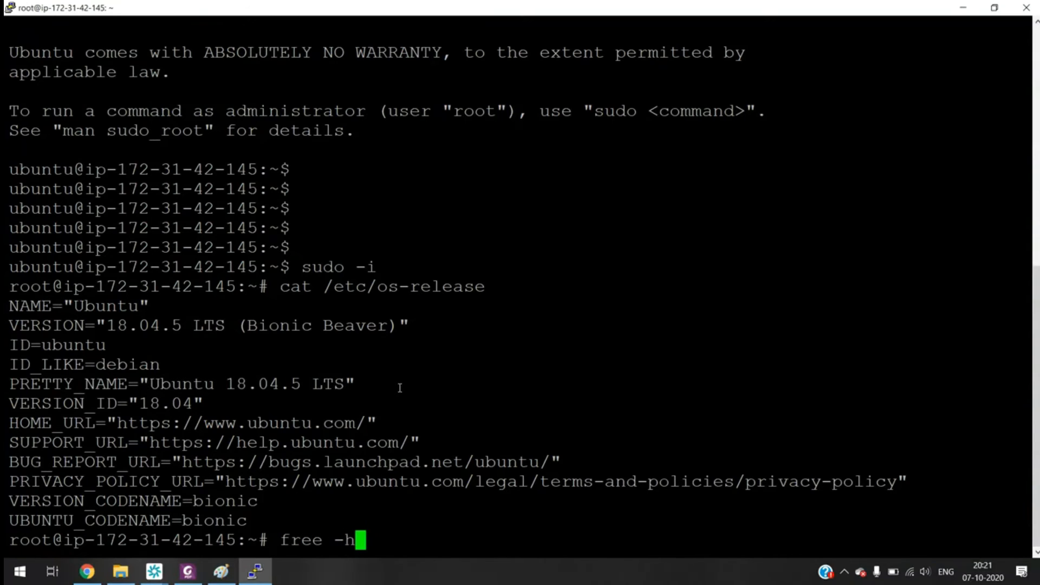
pyautogui.press('Return')
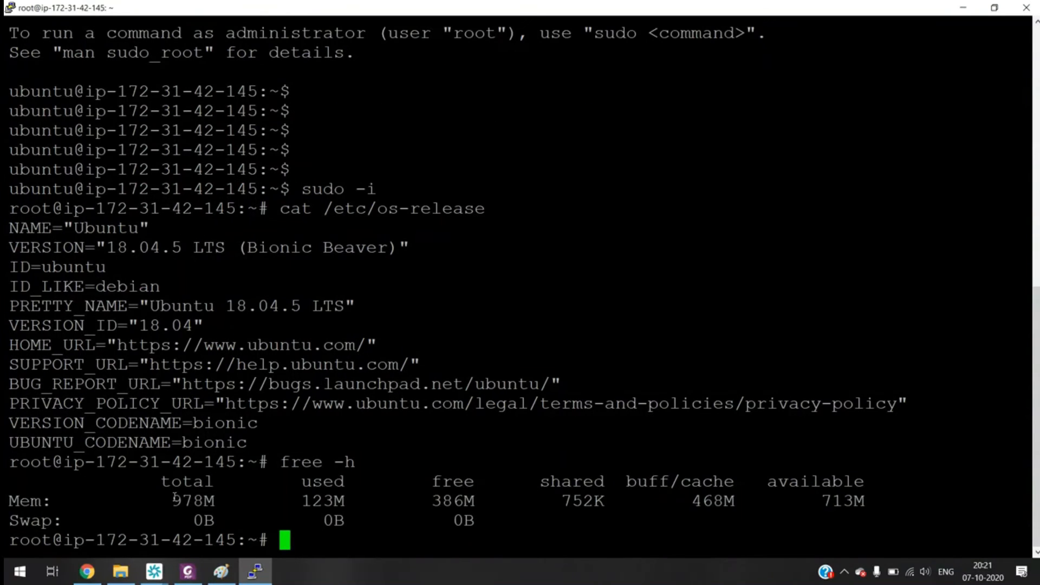
# List the processor details with lscpu and highlight the CPU(s) value.
pyautogui.write('lscpu')
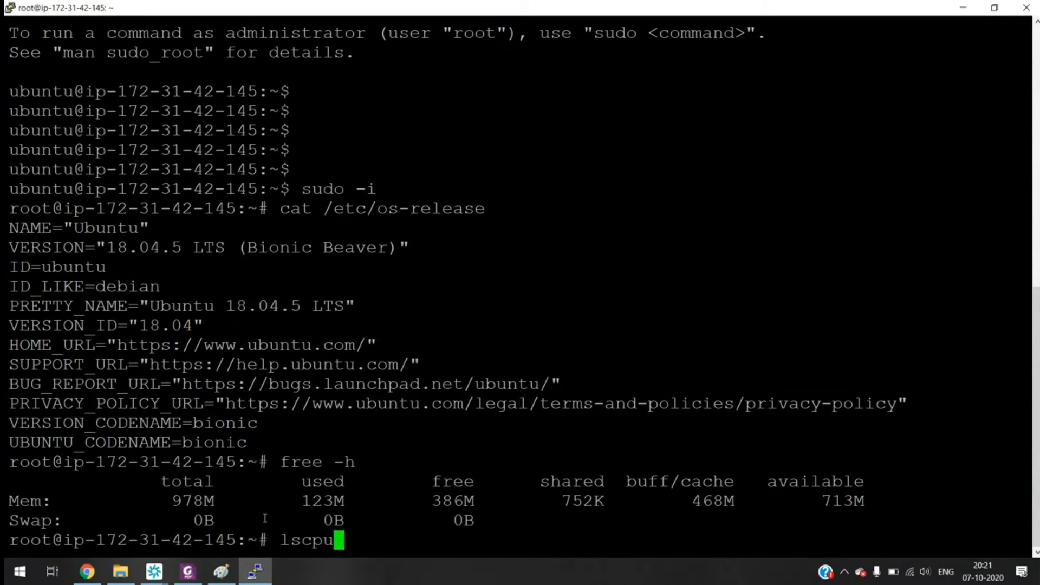
pyautogui.press('Return')
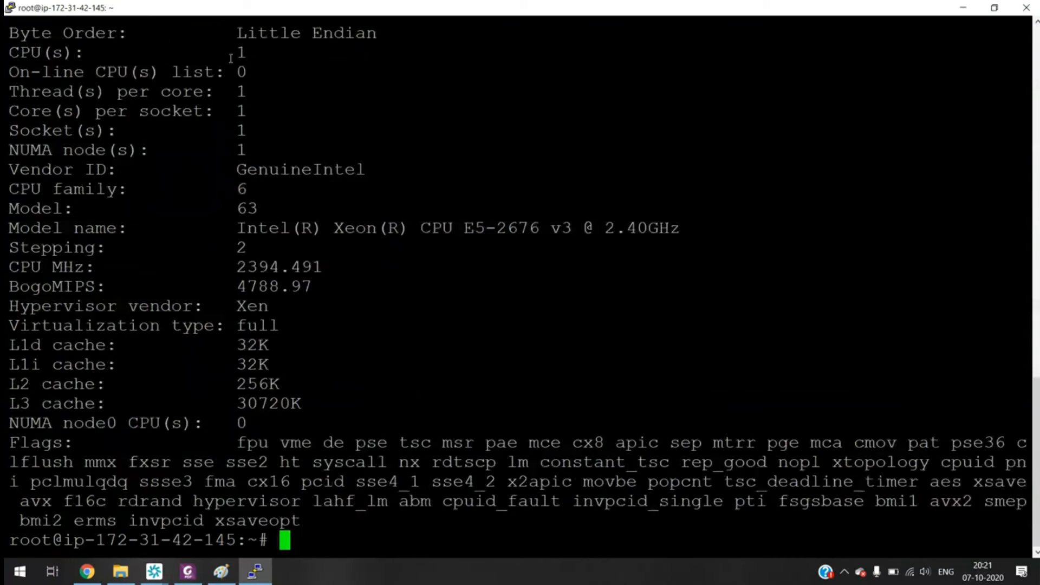
pyautogui.moveTo(242, 52); pyautogui.dragTo(265, 52)
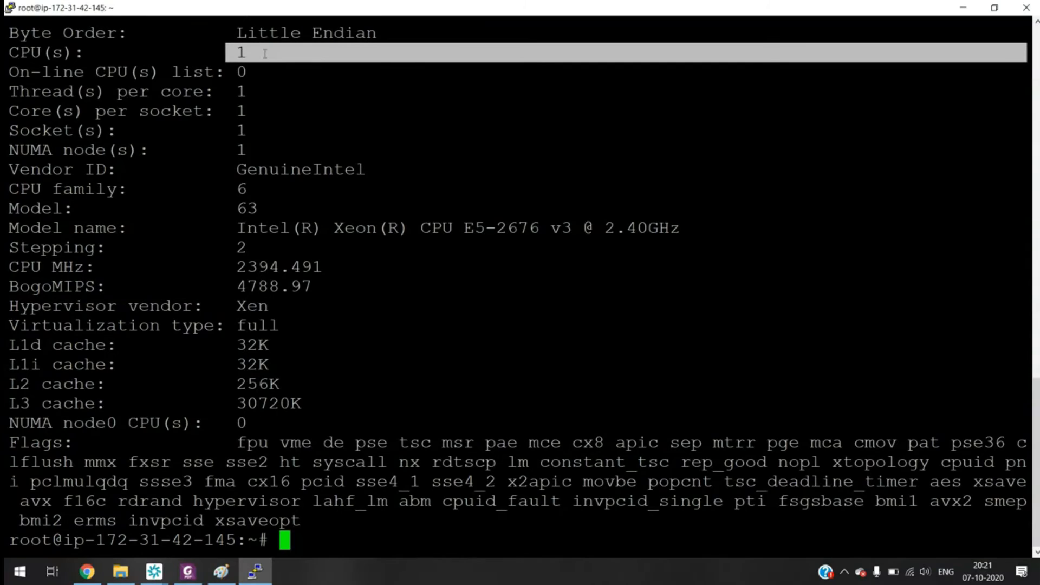
# Clear the terminal and check the file system disk usage with df -h.
pyautogui.hotkey('ctrl', 'l')
pyautogui.write('df -')
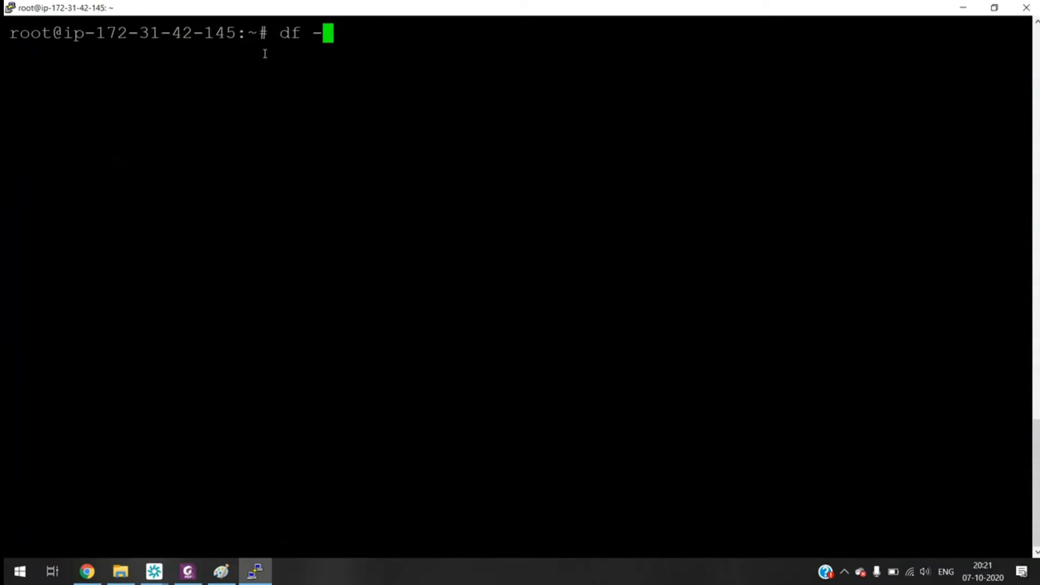
pyautogui.write('h')
pyautogui.press('Return')
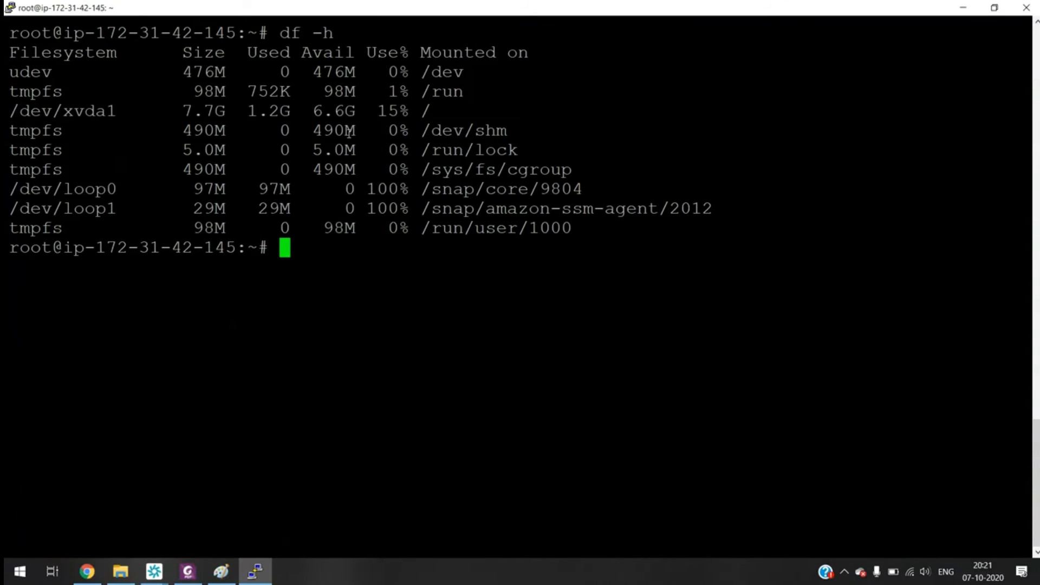
# Clear the terminal, list the block devices with lsblk and highlight the size and type of the xvda disk.
pyautogui.hotkey('ctrl', 'l')
pyautogui.write('lsblk')
pyautogui.press('Return')
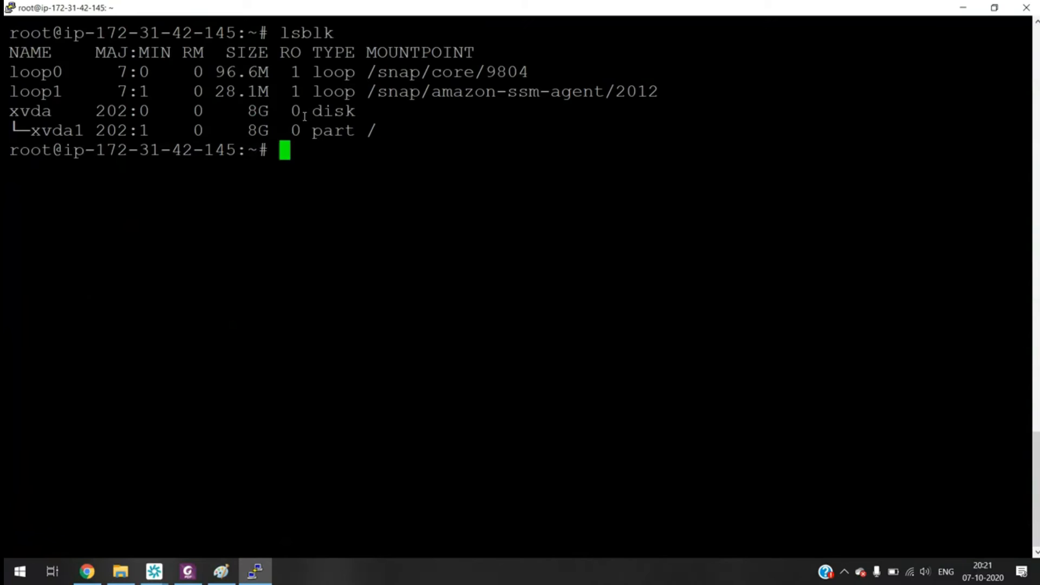
pyautogui.moveTo(238, 111); pyautogui.dragTo(357, 111)
pyautogui.click(416, 112)
pyautogui.moveTo(376, 112); pyautogui.dragTo(247, 111)
pyautogui.click(381, 109)
# Clear the terminal, show the command history and highlight the commands from cat /etc/os-release through lsblk.
pyautogui.hotkey('ctrl', 'l')
pyautogui.write('history')
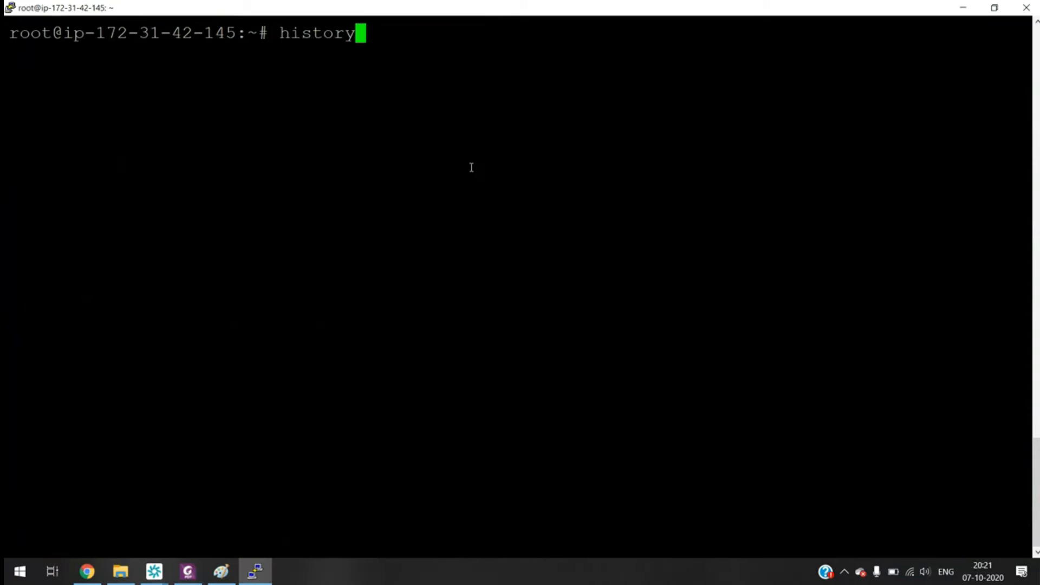
pyautogui.press('Return')
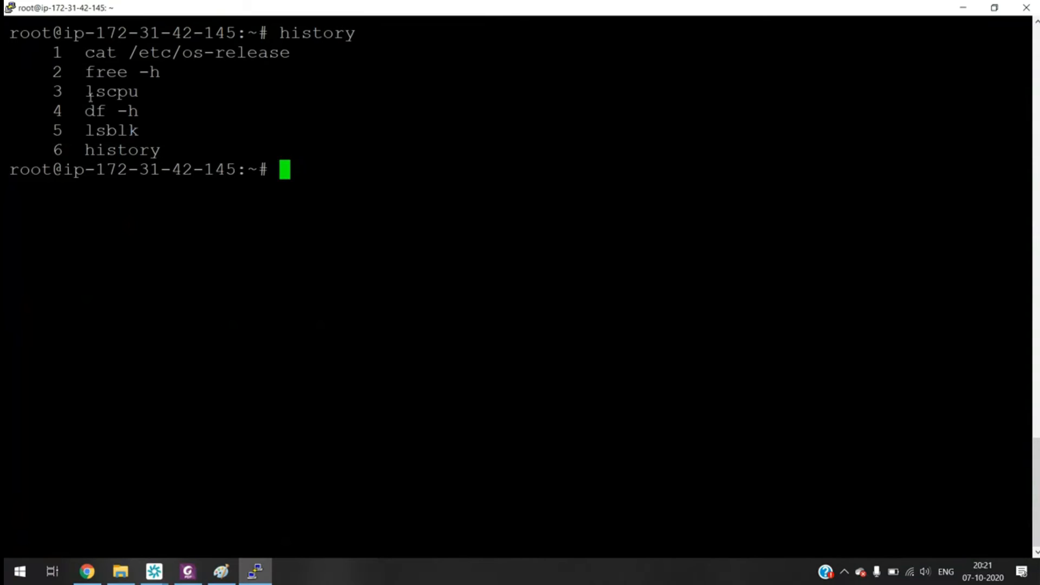
pyautogui.moveTo(81, 52); pyautogui.dragTo(175, 130)
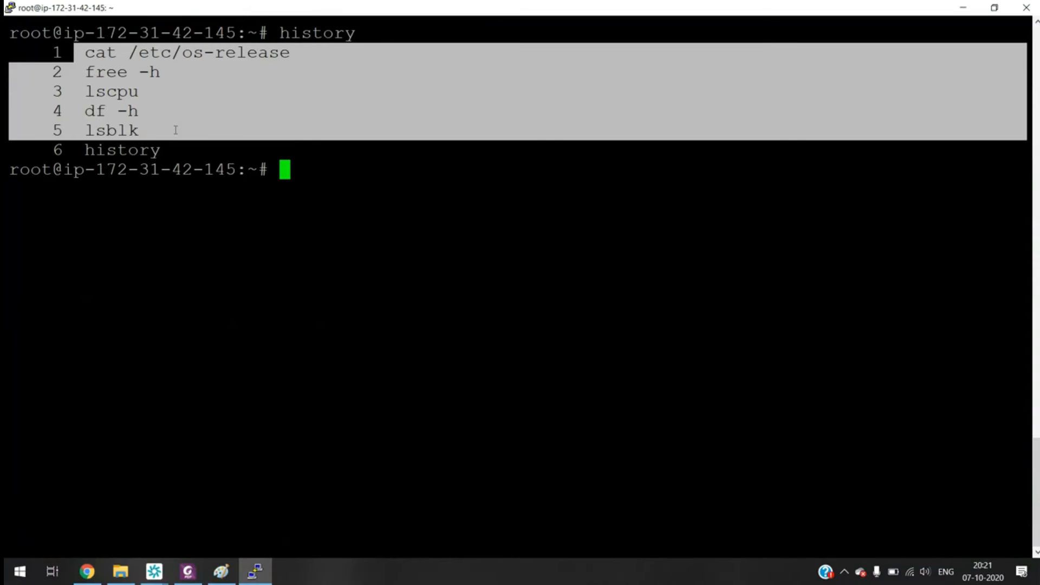
pyautogui.click(410, 159)
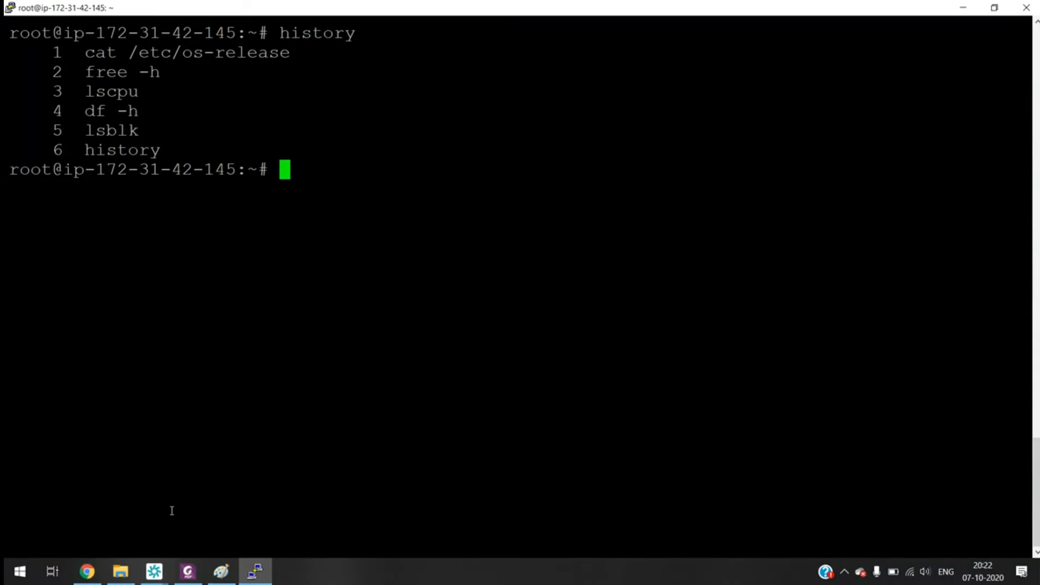
# Switch to the Amazon Chime conference bridge window of the running meeting.
pyautogui.moveTo(154, 571)
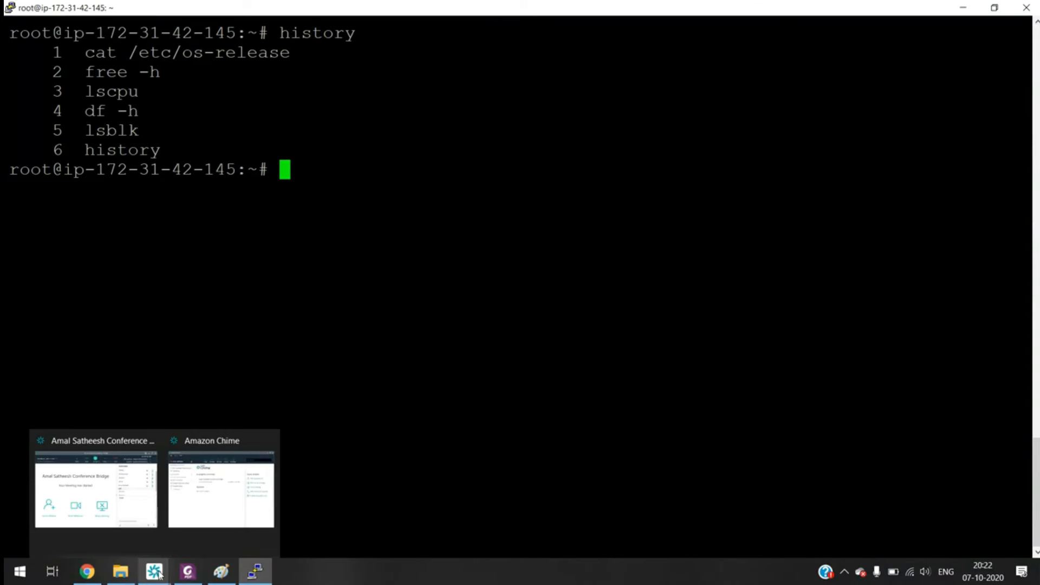
pyautogui.click(135, 516)
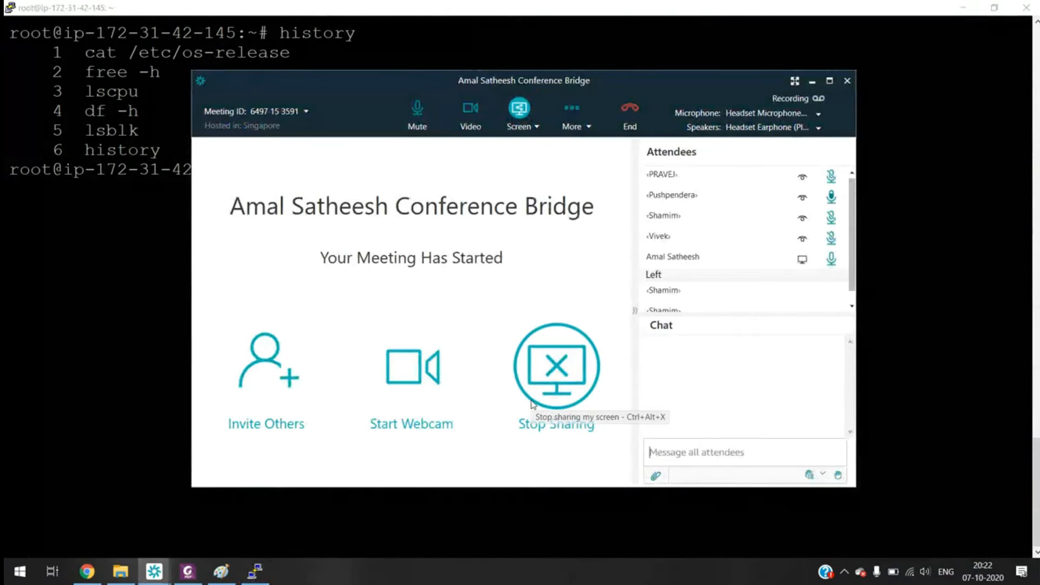
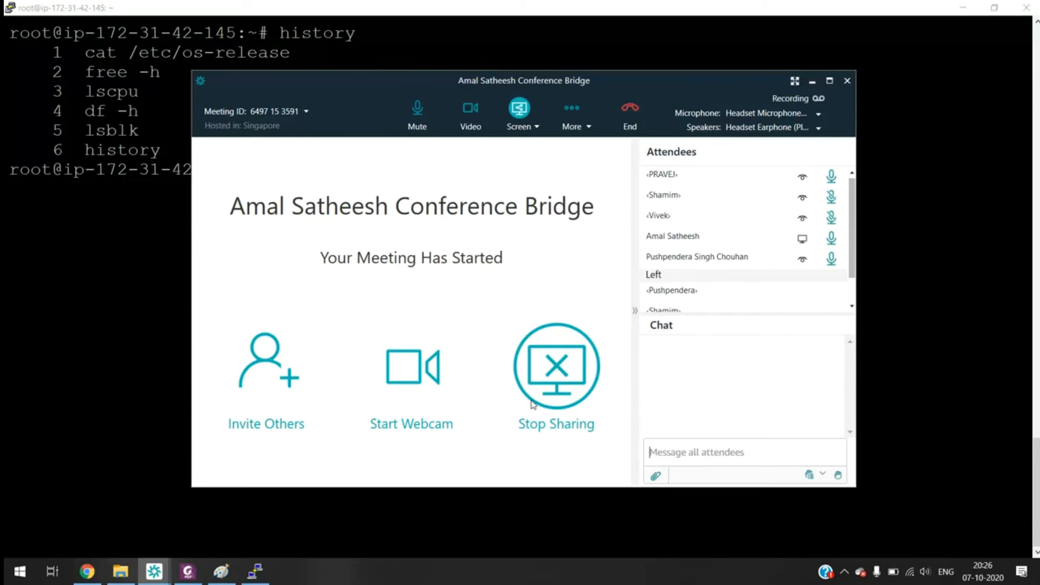
# Switch to the EC2 console in Chrome and look through the launch wizard's Quick Start machine images, including Windows Server 2019, without launching an instance.
pyautogui.click(102, 574)
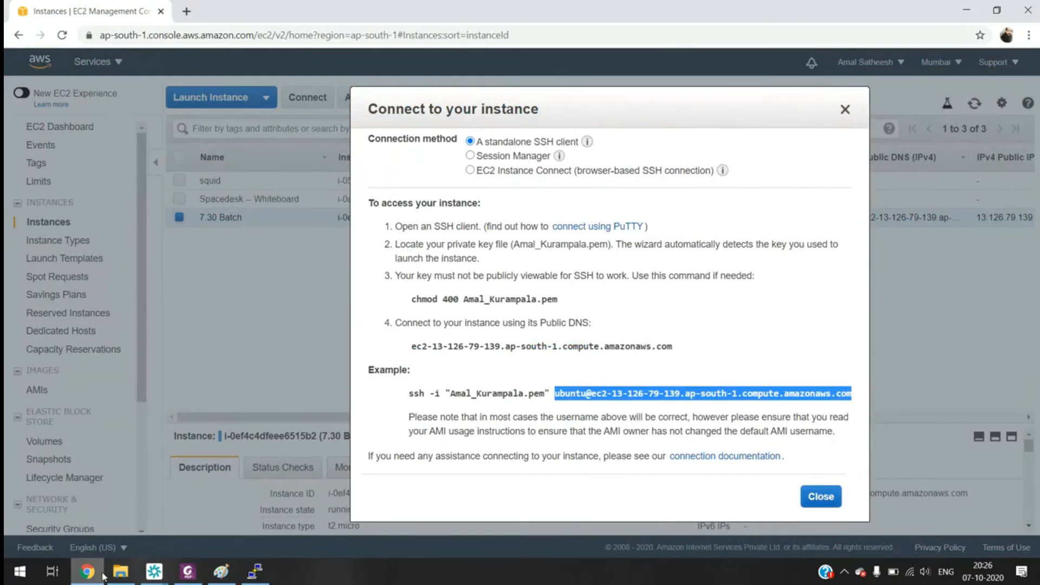
pyautogui.click(844, 109)
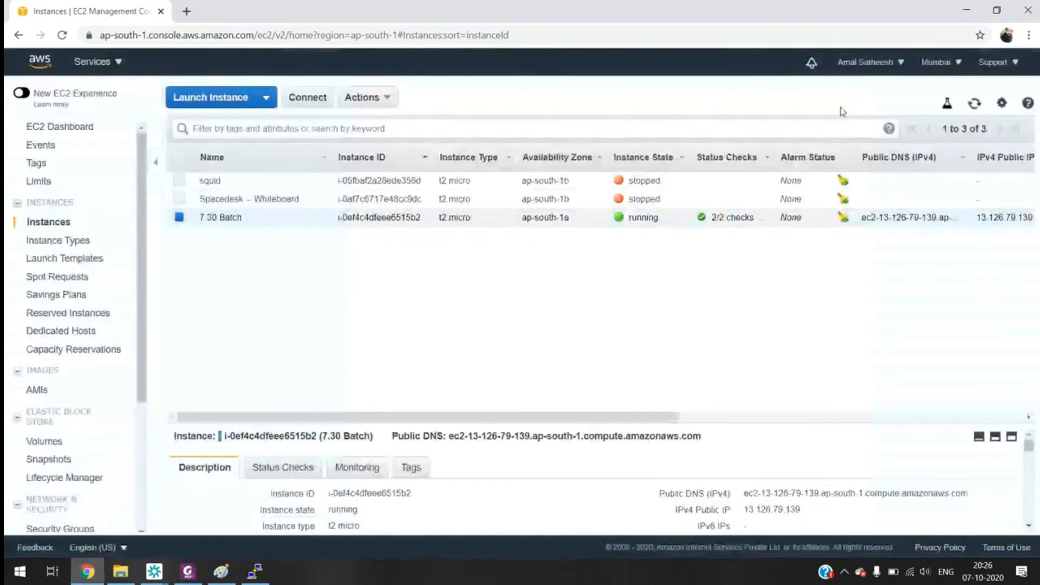
pyautogui.click(238, 97)
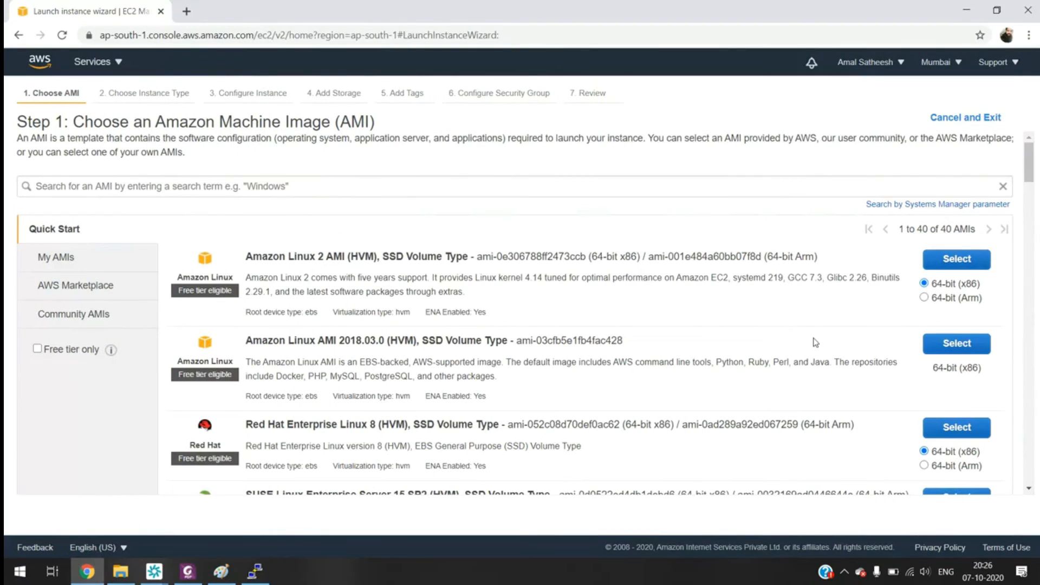
pyautogui.scroll(-4, 815, 343)
pyautogui.scroll(-5, 815, 343)
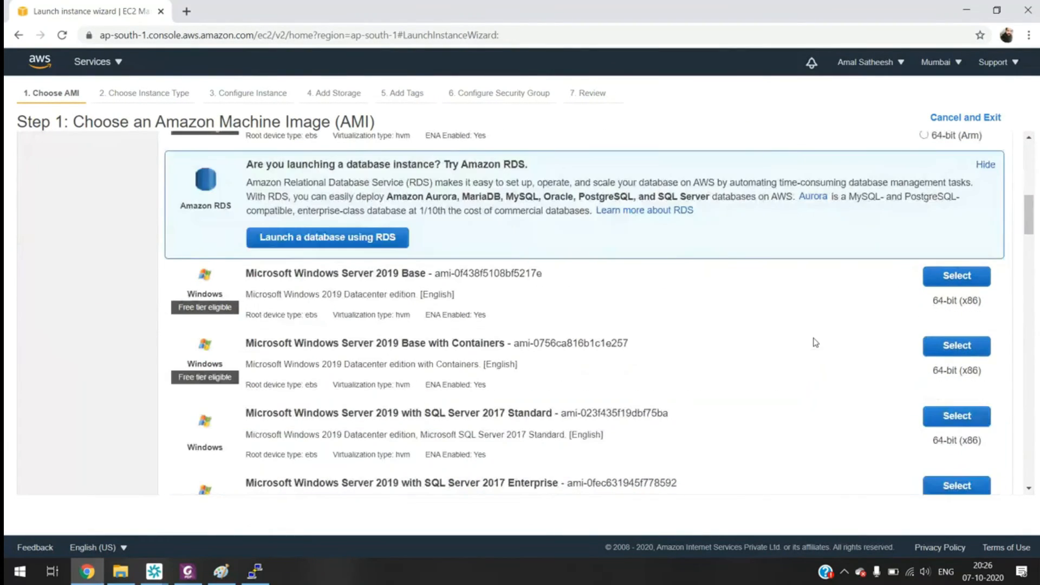
pyautogui.scroll(9, 815, 343)
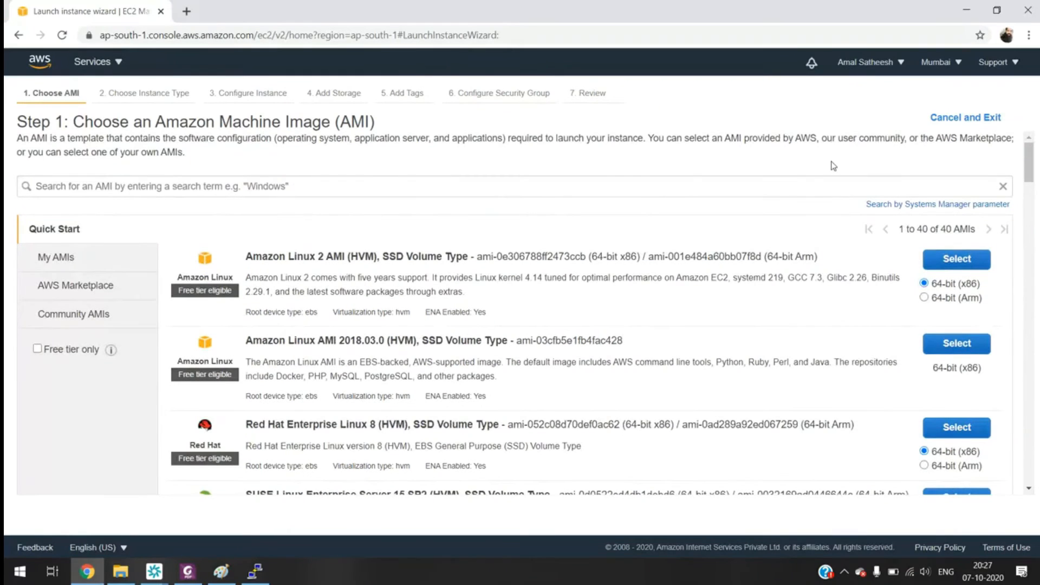
pyautogui.click(983, 119)
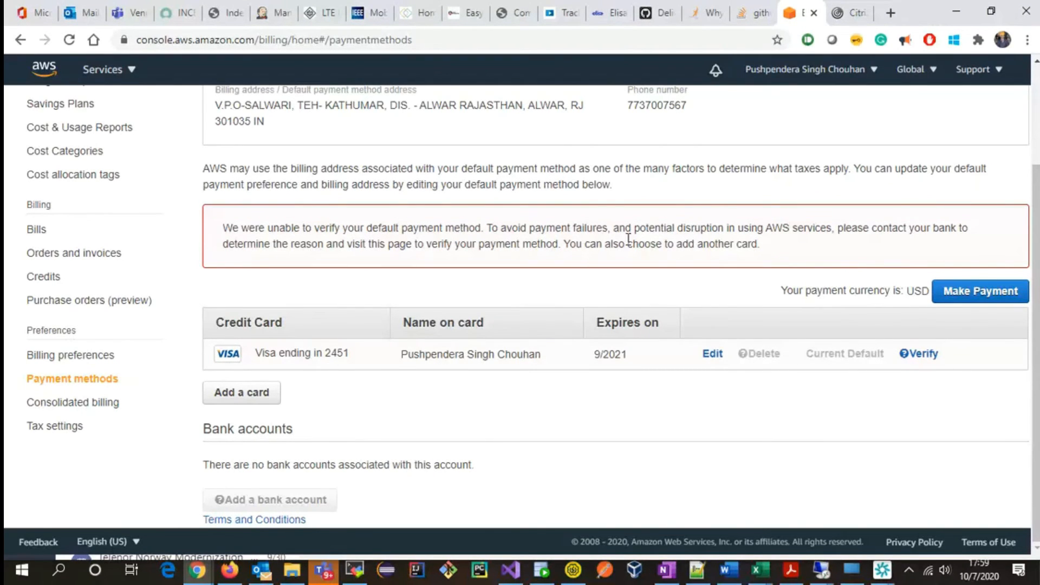
# Highlight the warning about the unverified default payment method, request verification of the Visa card and reload the page.
pyautogui.moveTo(230, 228); pyautogui.dragTo(489, 262)
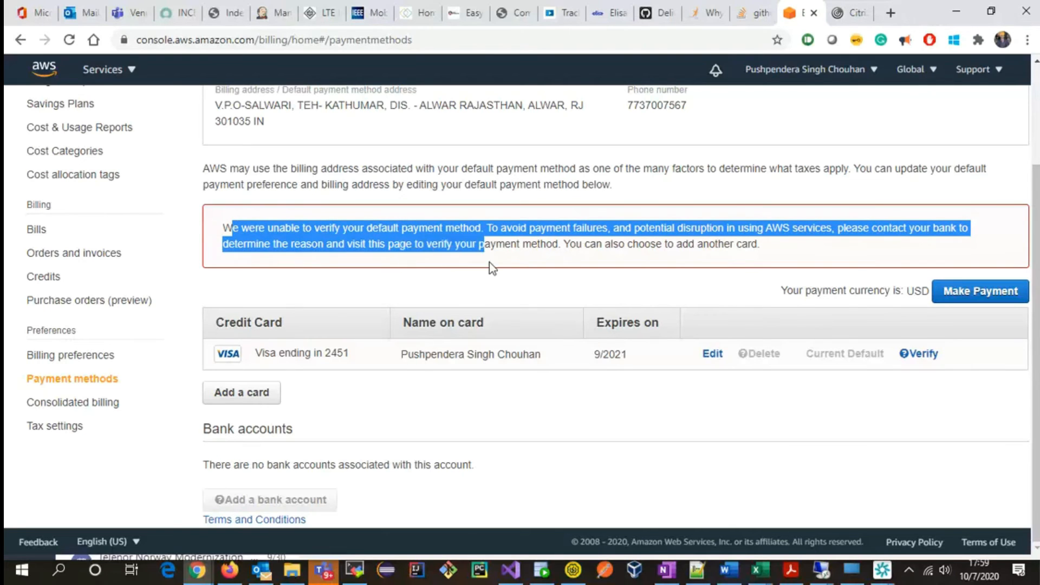
pyautogui.moveTo(563, 268); pyautogui.dragTo(757, 265)
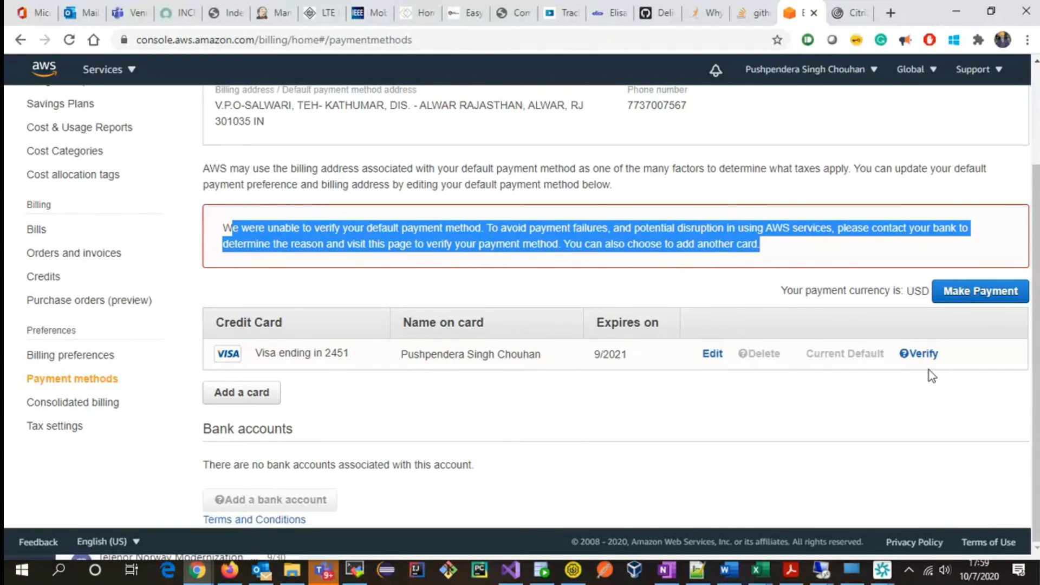
pyautogui.click(920, 355)
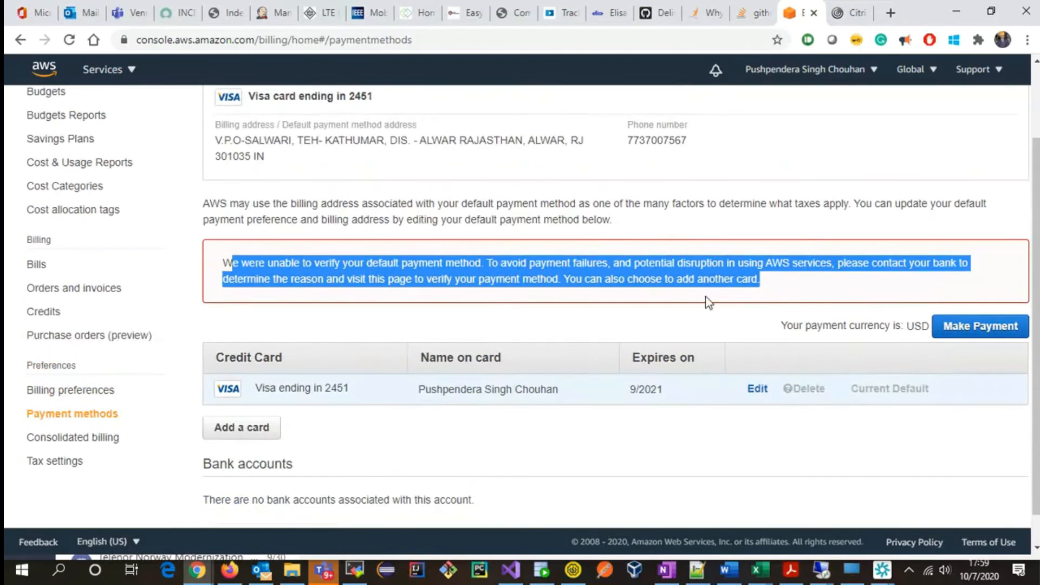
pyautogui.click(708, 300)
pyautogui.click(70, 39)
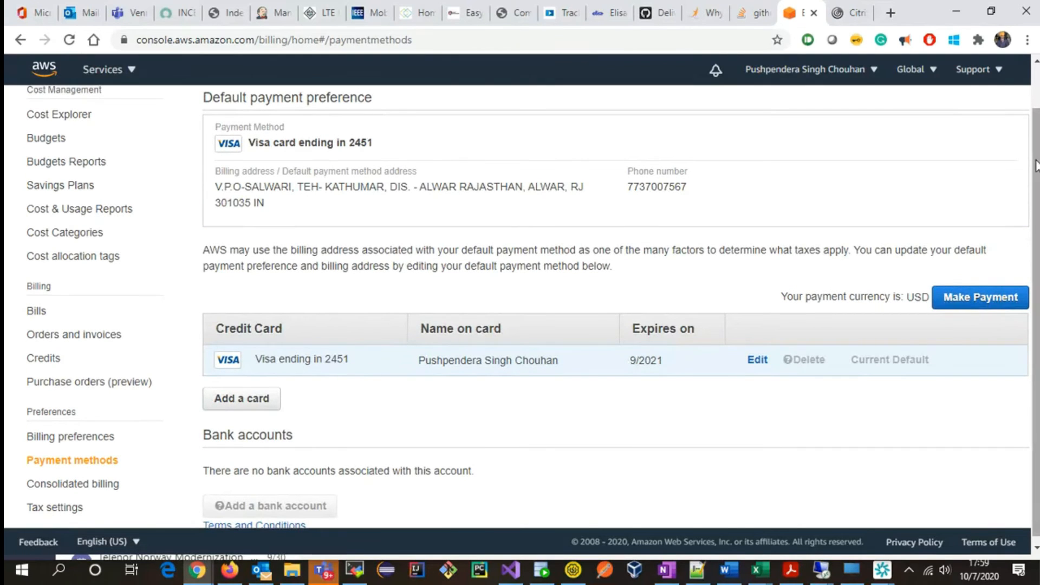
# Examine the default payment method details, and check the billing preferences, credits and October 2020 bills.
pyautogui.scroll(1, 1035, 165)
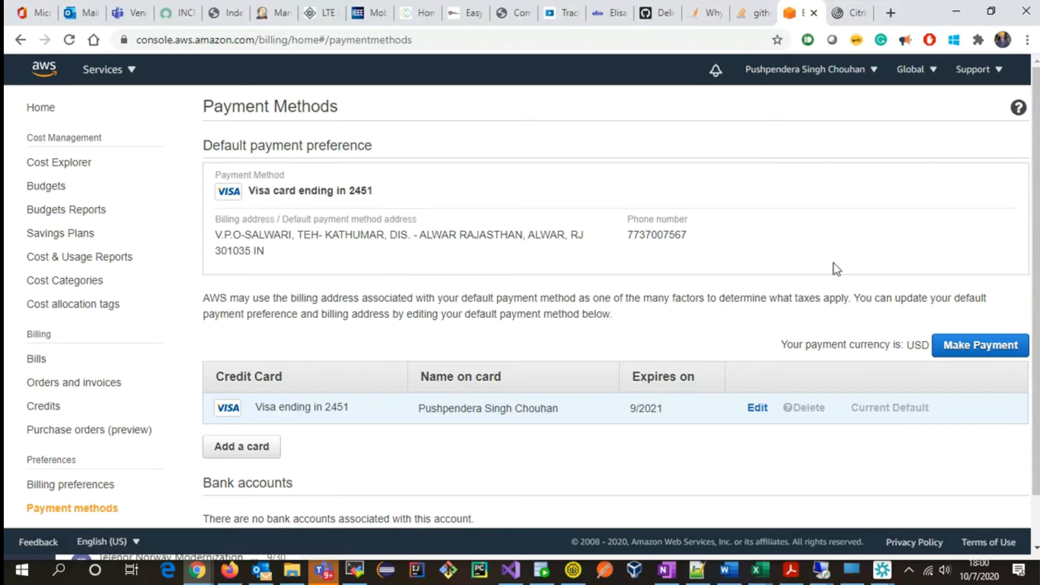
pyautogui.scroll(-1, 834, 263)
pyautogui.scroll(-1, 615, 304)
pyautogui.scroll(1, 615, 304)
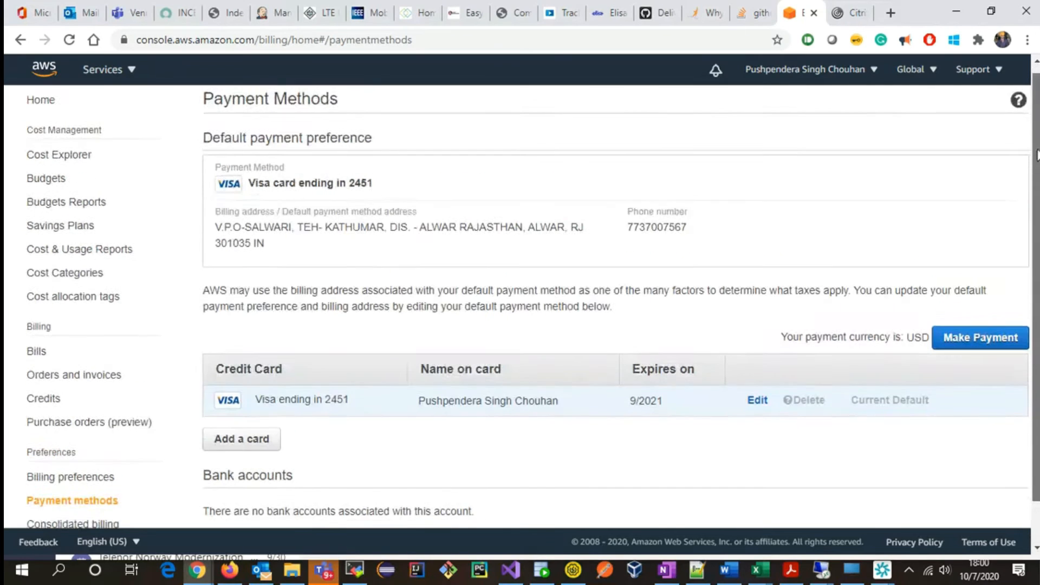
pyautogui.scroll(-2, 521, 303)
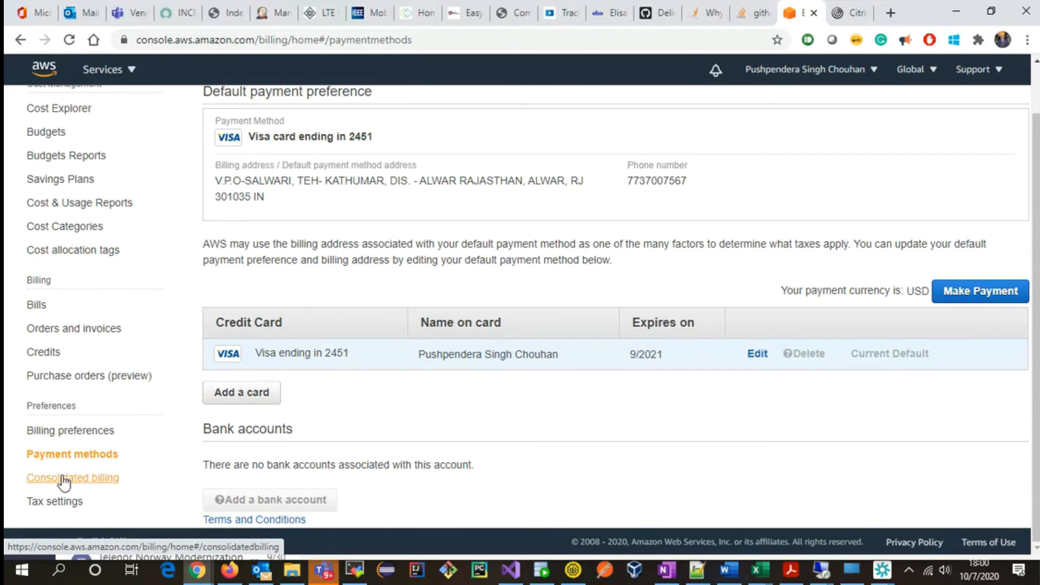
pyautogui.click(64, 439)
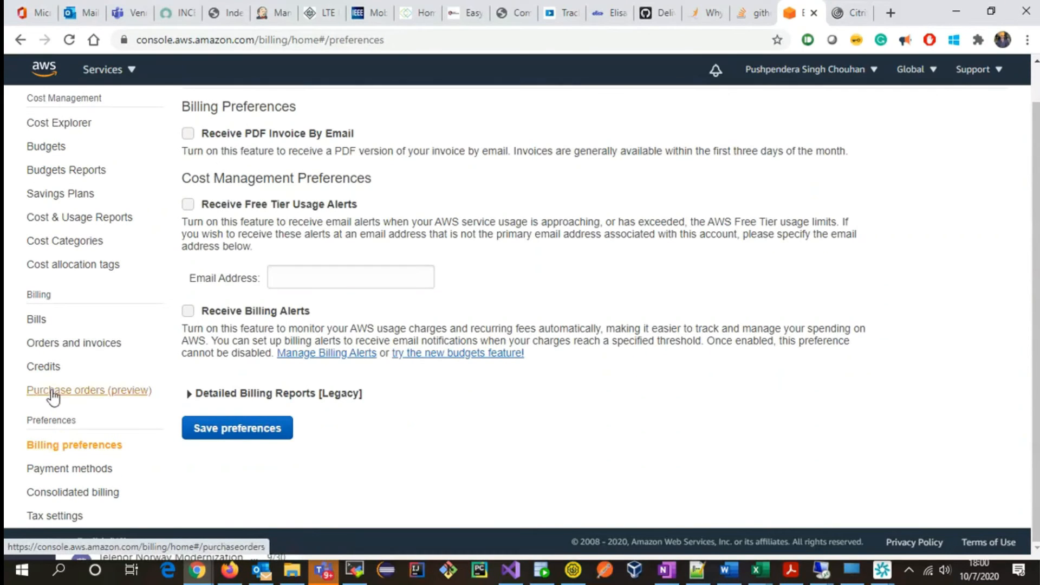
pyautogui.click(42, 372)
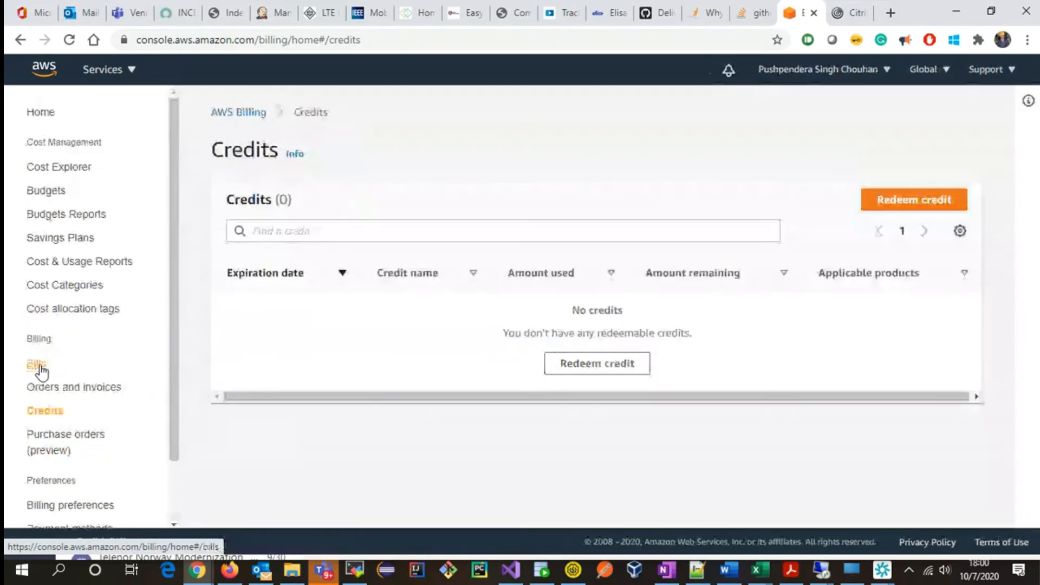
pyautogui.click(34, 364)
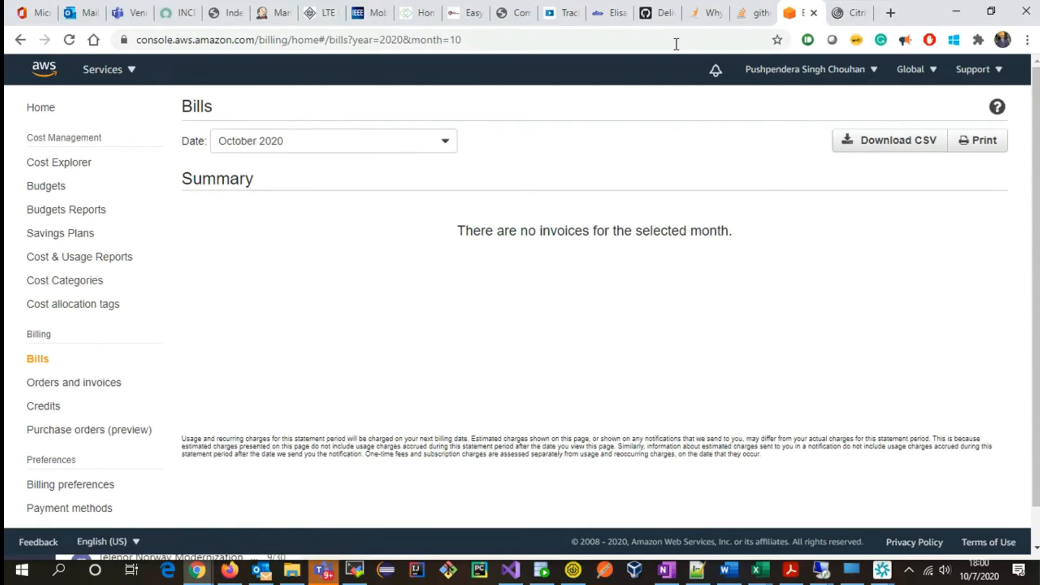
# Try to open the EC2 service and return to the AWS Management Console home page.
pyautogui.click(108, 74)
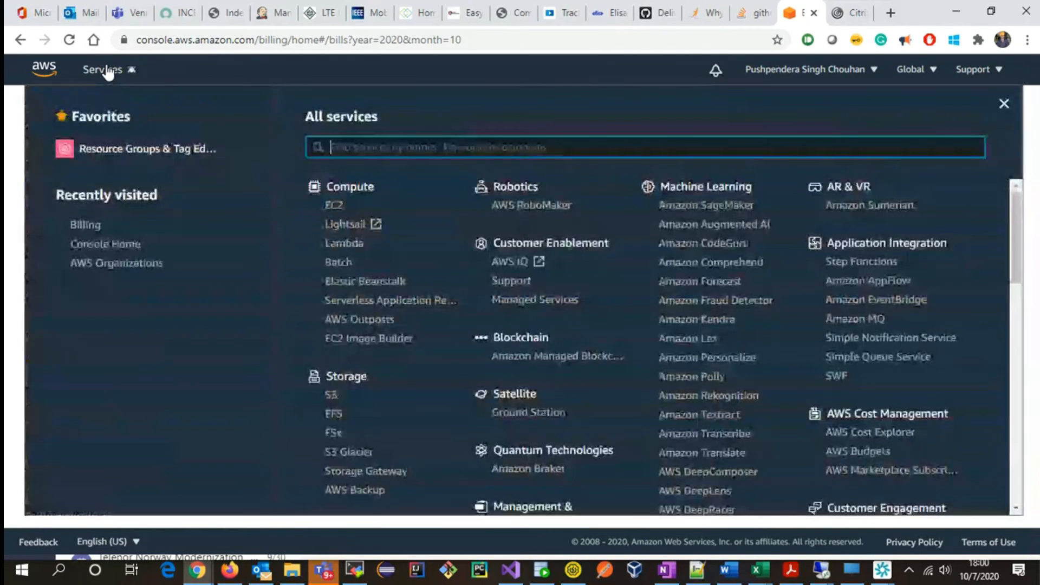
pyautogui.click(328, 206)
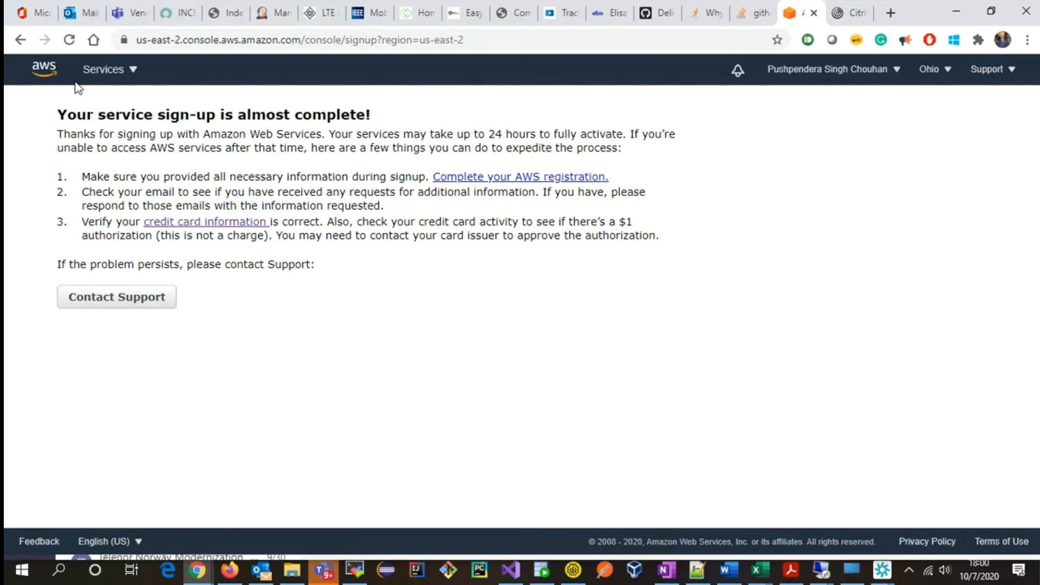
pyautogui.click(43, 69)
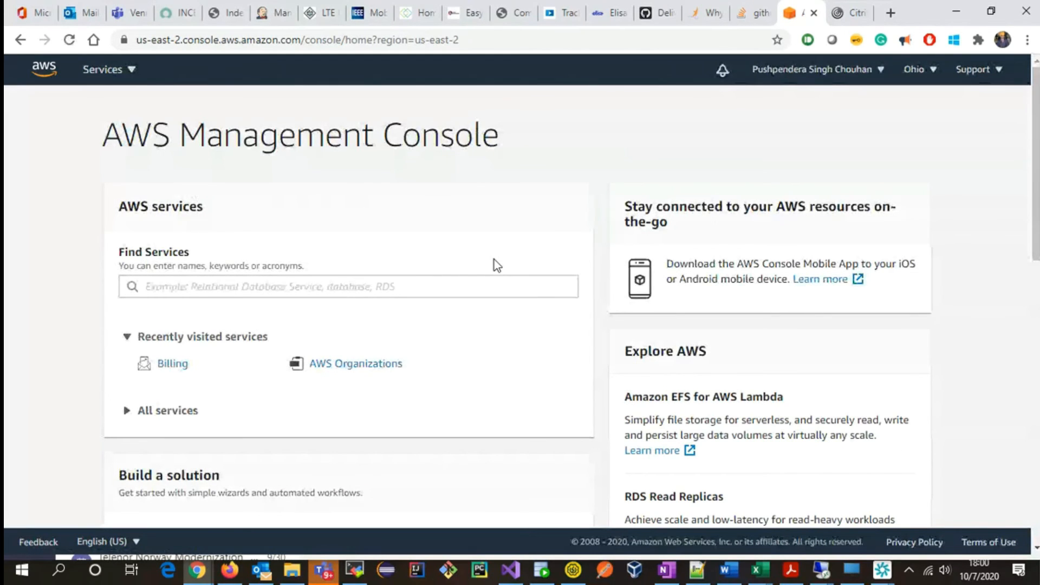
# Sign out of the AWS account and sign back in as the root user with the account password.
pyautogui.click(794, 79)
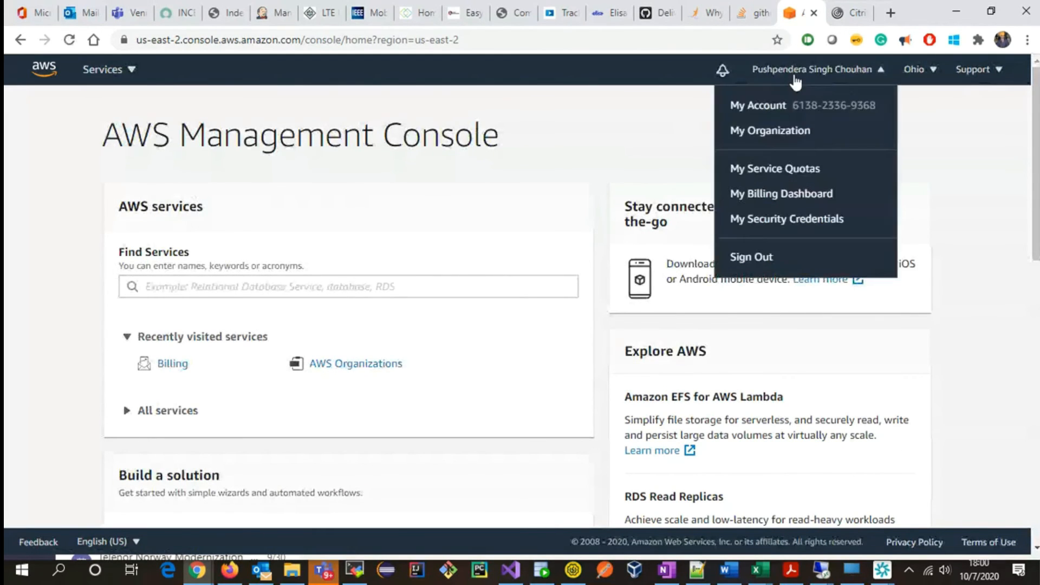
pyautogui.click(759, 258)
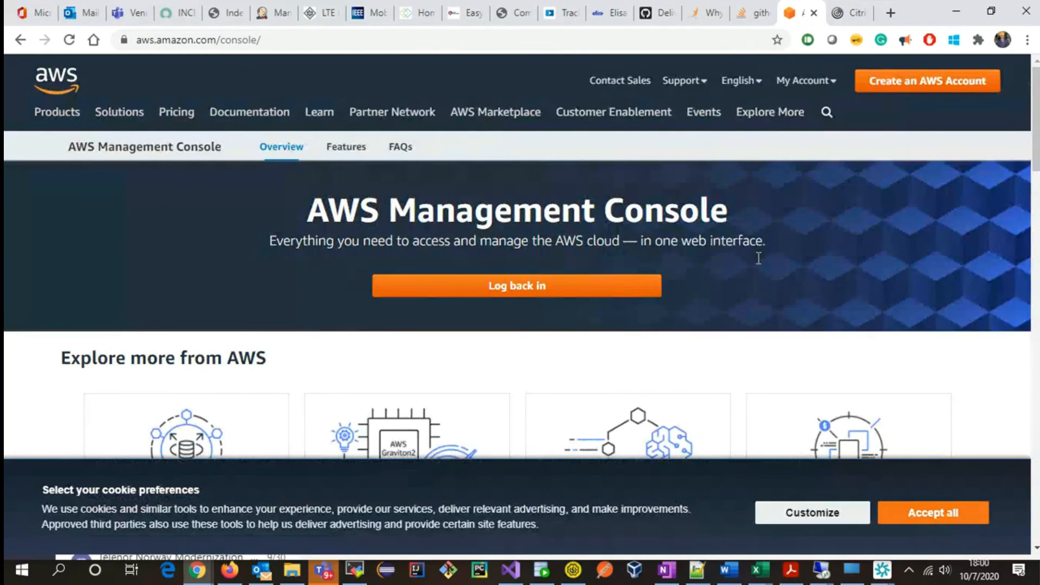
pyautogui.click(470, 287)
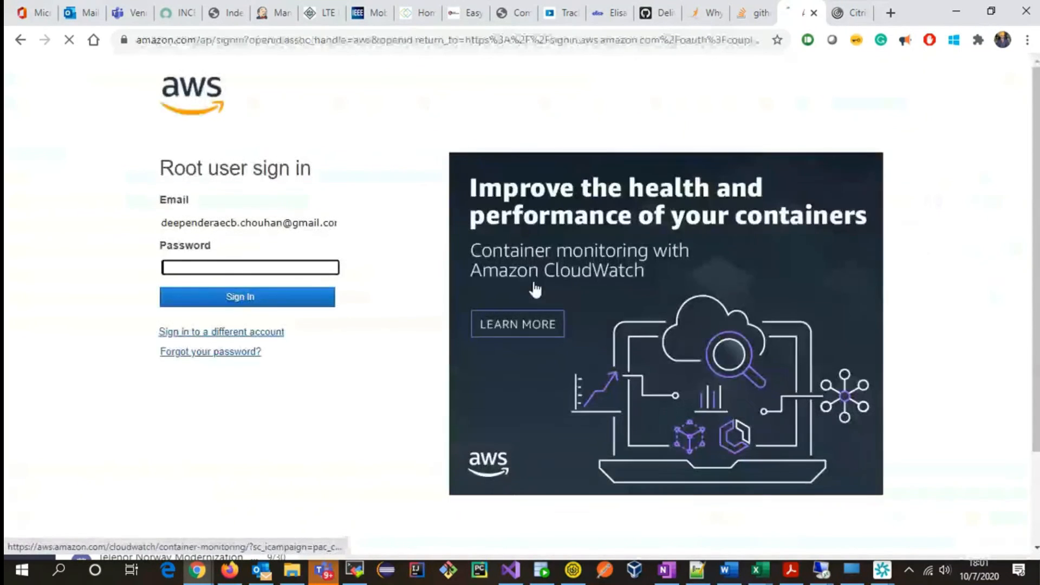
pyautogui.click(231, 301)
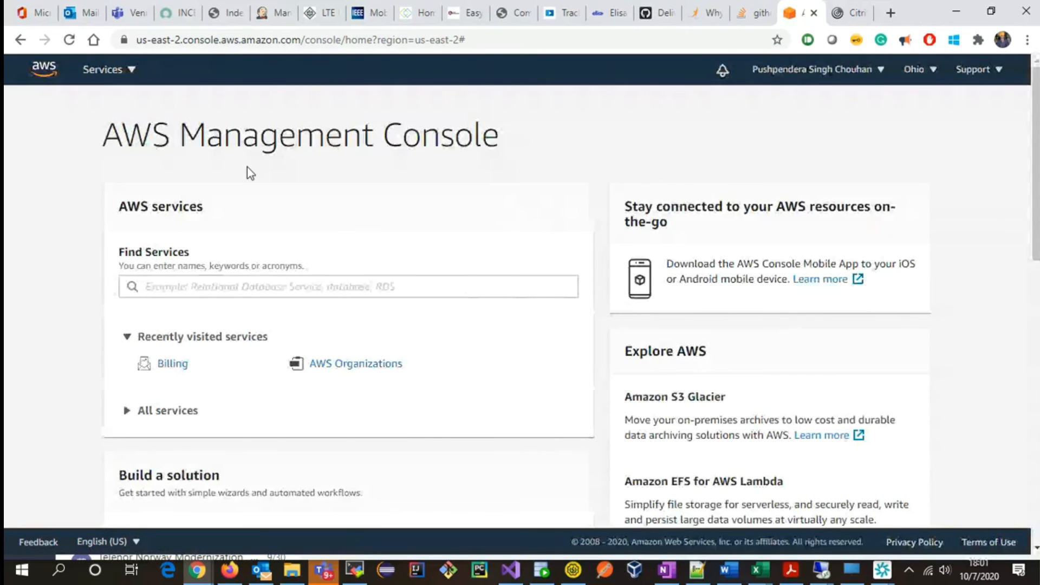
# Try to open EC2 again in the new session and open the account's My Account page.
pyautogui.click(128, 81)
pyautogui.click(334, 207)
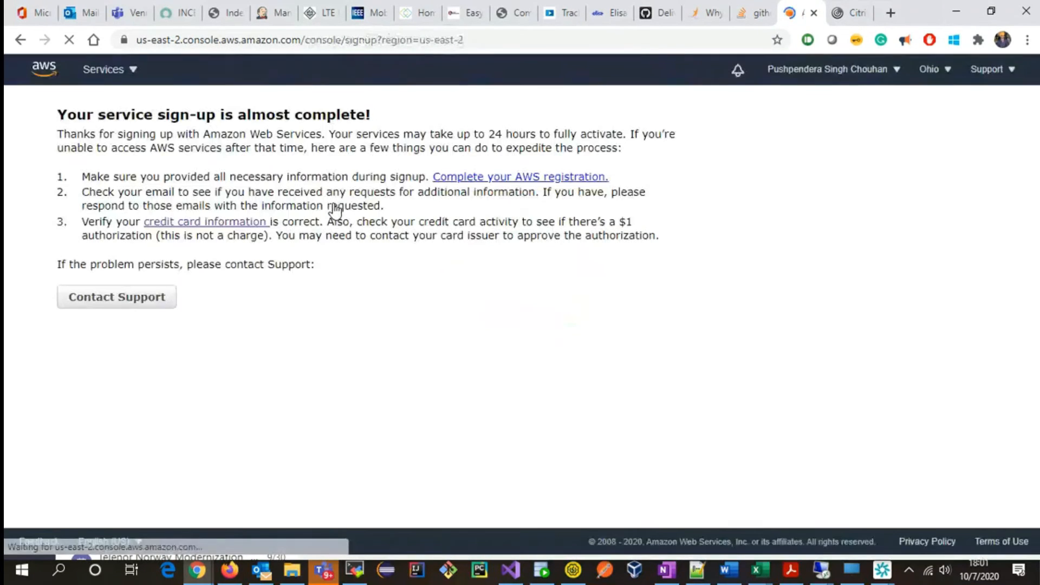
pyautogui.click(826, 80)
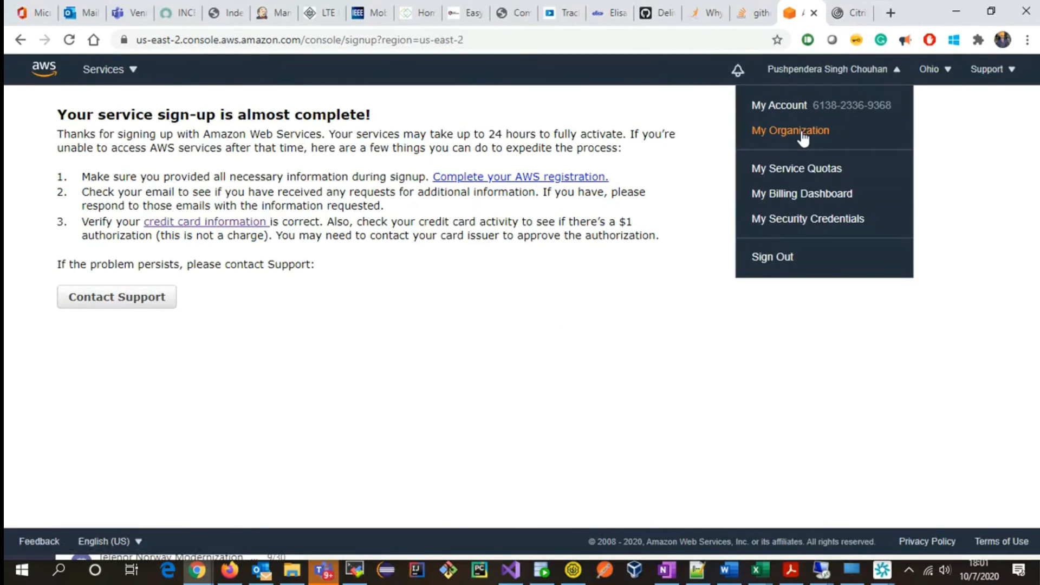
pyautogui.click(774, 111)
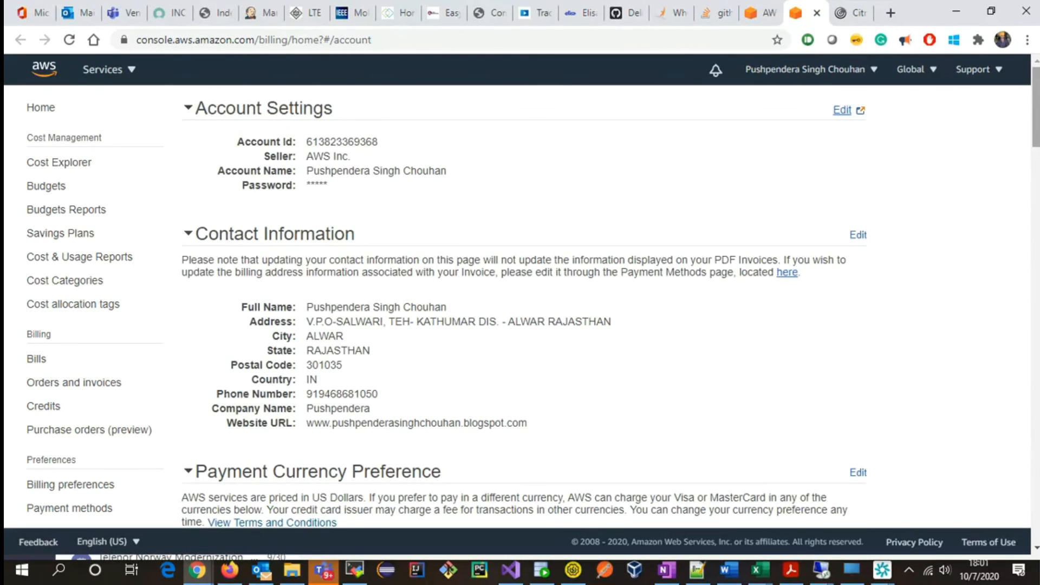
# Examine the currencies offered under Payment Currency Preference and cancel the edit.
pyautogui.scroll(-5, 1000, 205)
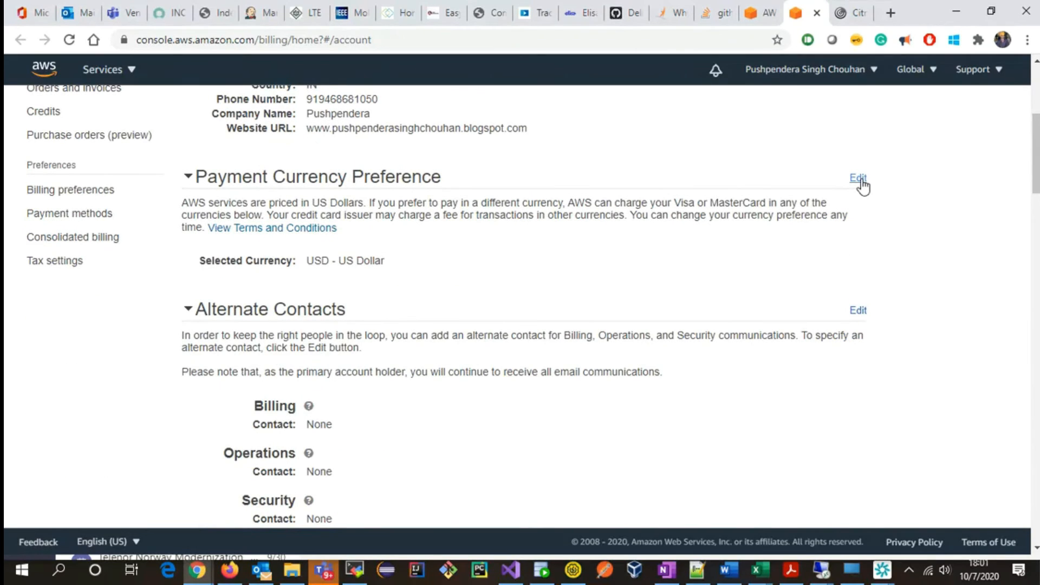
pyautogui.click(858, 180)
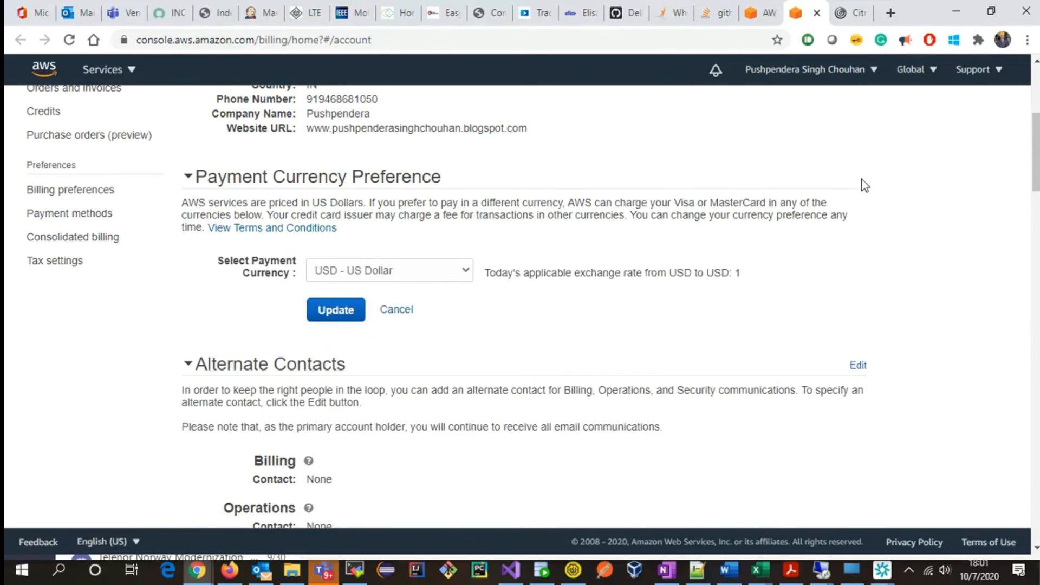
pyautogui.click(430, 271)
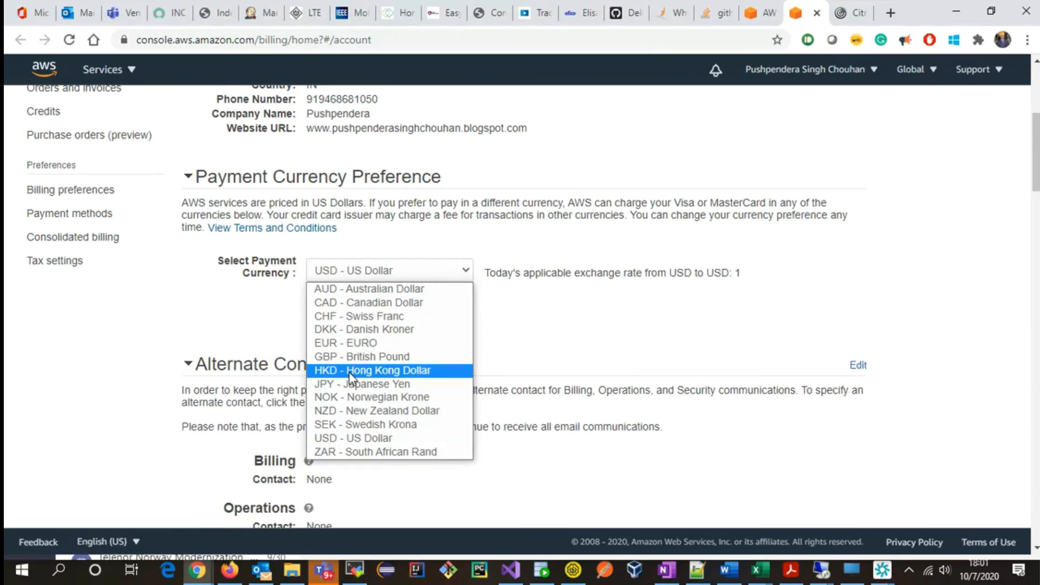
pyautogui.click(228, 334)
pyautogui.click(397, 314)
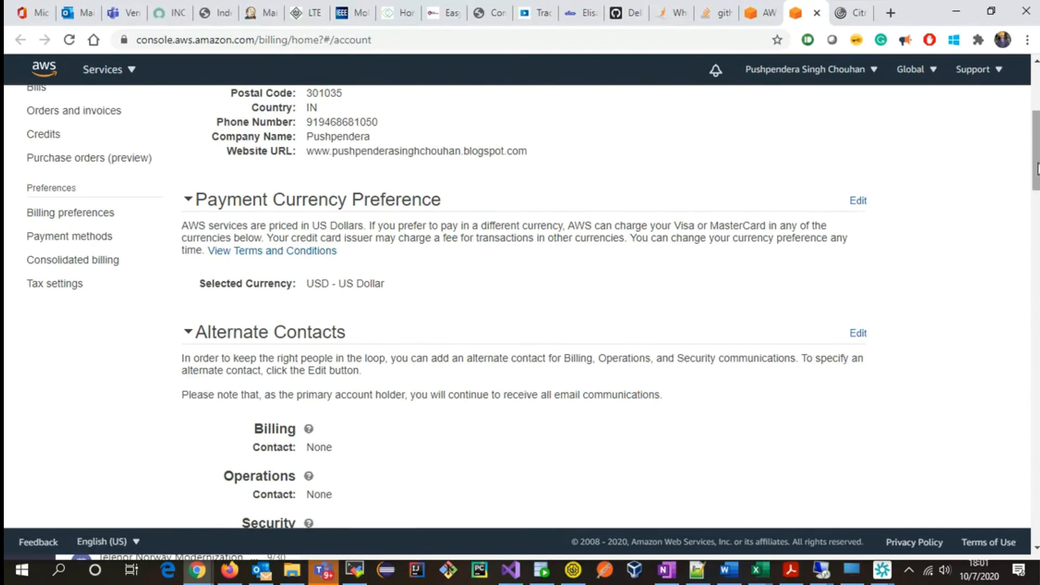
# Open the payment methods page and highlight part of the warning about the unverified default payment method.
pyautogui.moveTo(1037, 168); pyautogui.dragTo(982, 151)
pyautogui.click(89, 361)
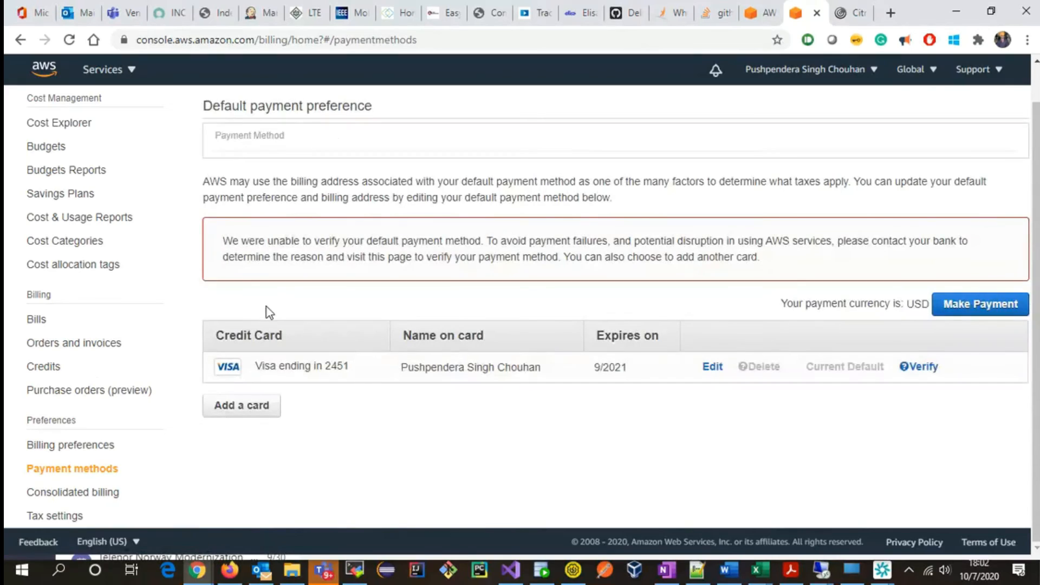
pyautogui.scroll(-2, 267, 307)
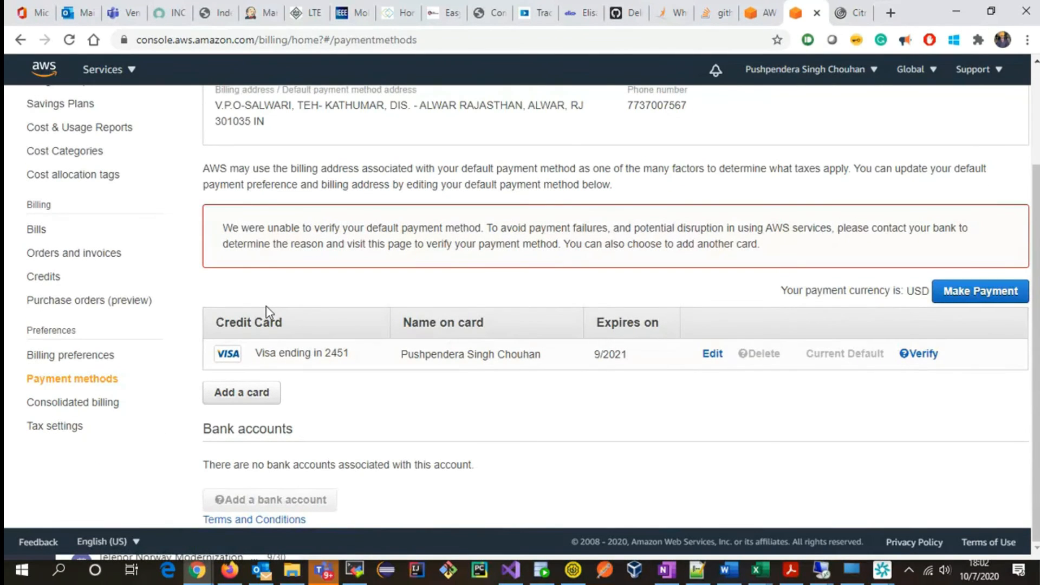
pyautogui.moveTo(253, 227); pyautogui.dragTo(409, 255)
pyautogui.click(408, 255)
# Return to the console home page and check whether the EC2 service can be opened.
pyautogui.click(52, 69)
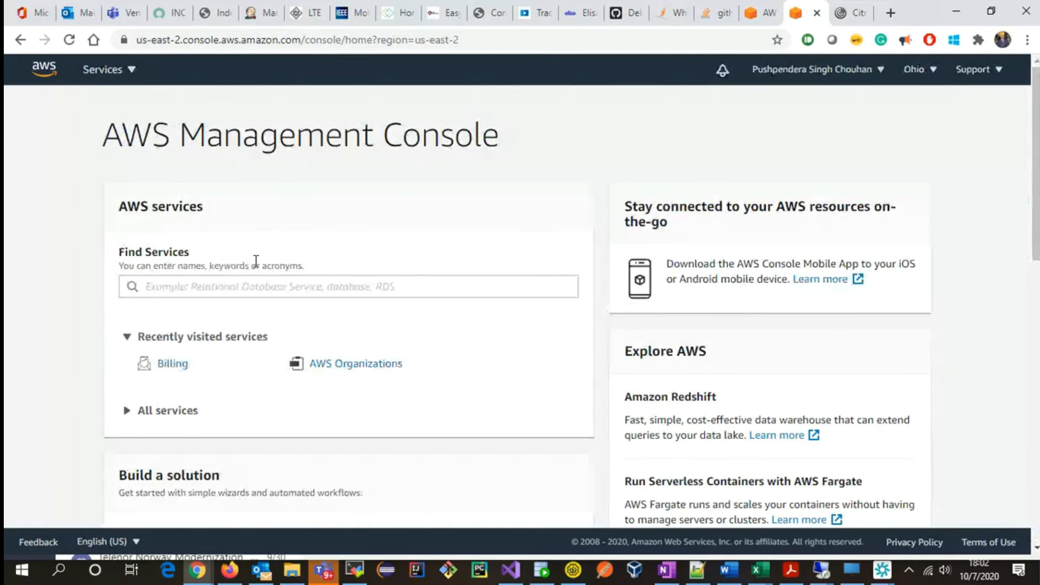
pyautogui.click(122, 79)
pyautogui.click(334, 208)
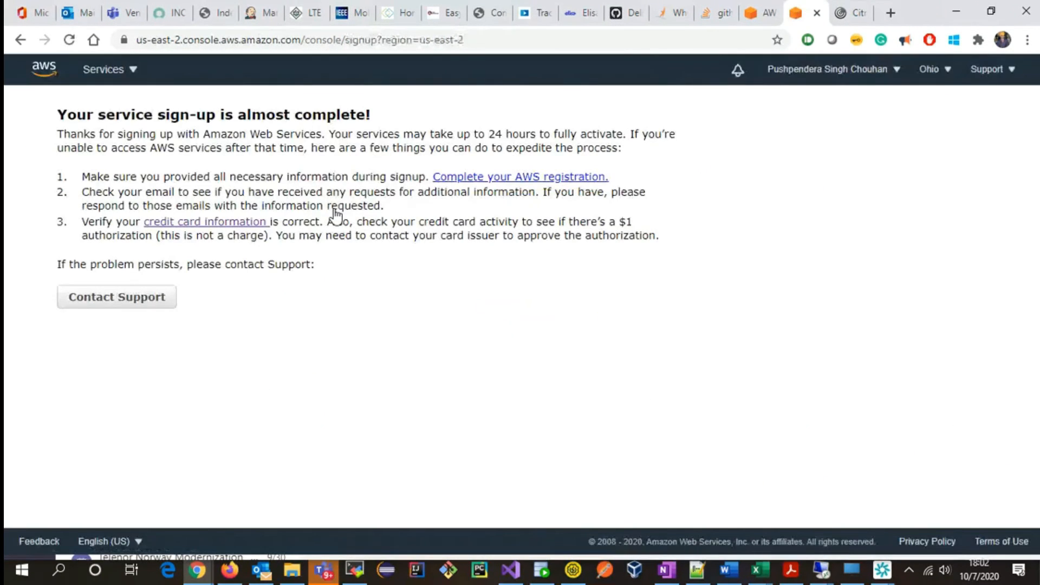
# Return to the console home page and switch the region to Asia Pacific (Mumbai).
pyautogui.click(45, 72)
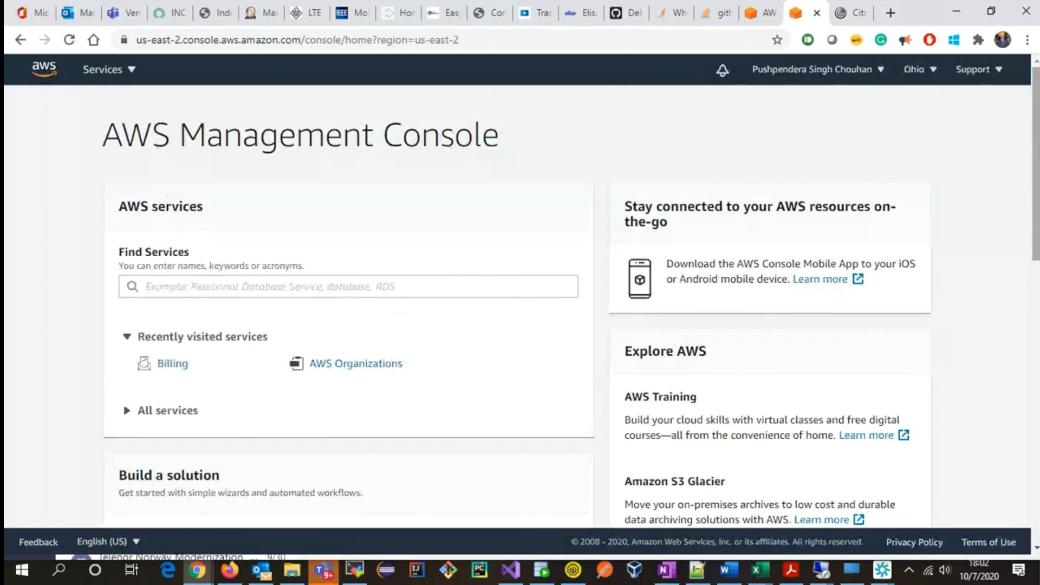
pyautogui.moveTo(1036, 168); pyautogui.dragTo(1036, 363)
pyautogui.scroll(-4, 1002, 441)
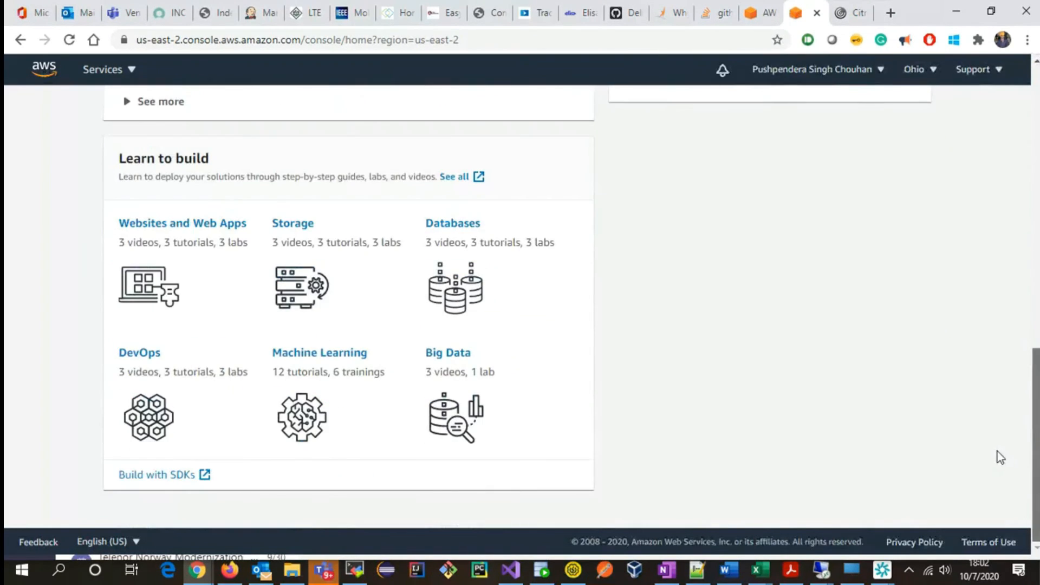
pyautogui.scroll(10, 999, 448)
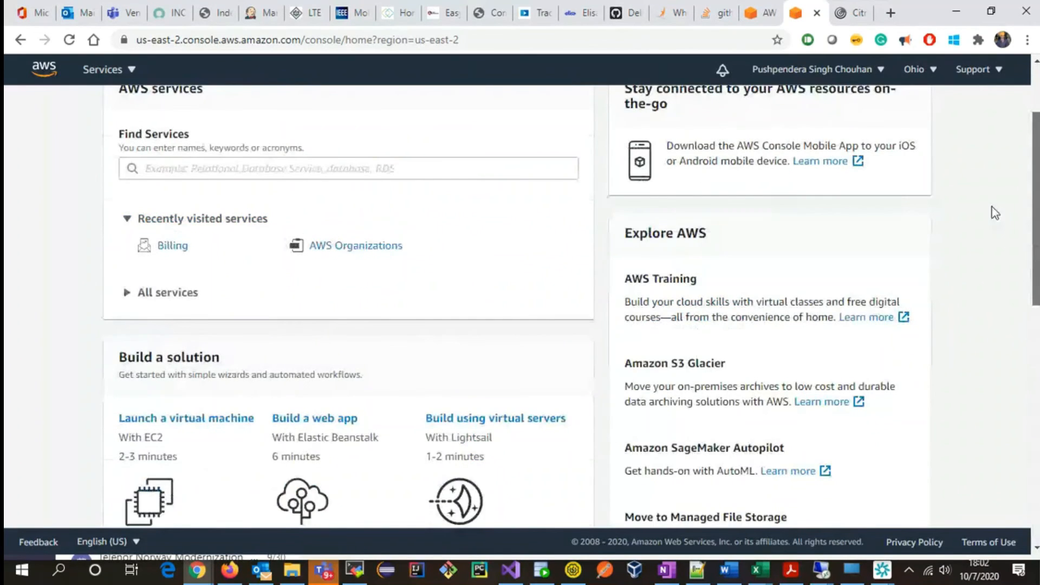
pyautogui.scroll(2, 994, 213)
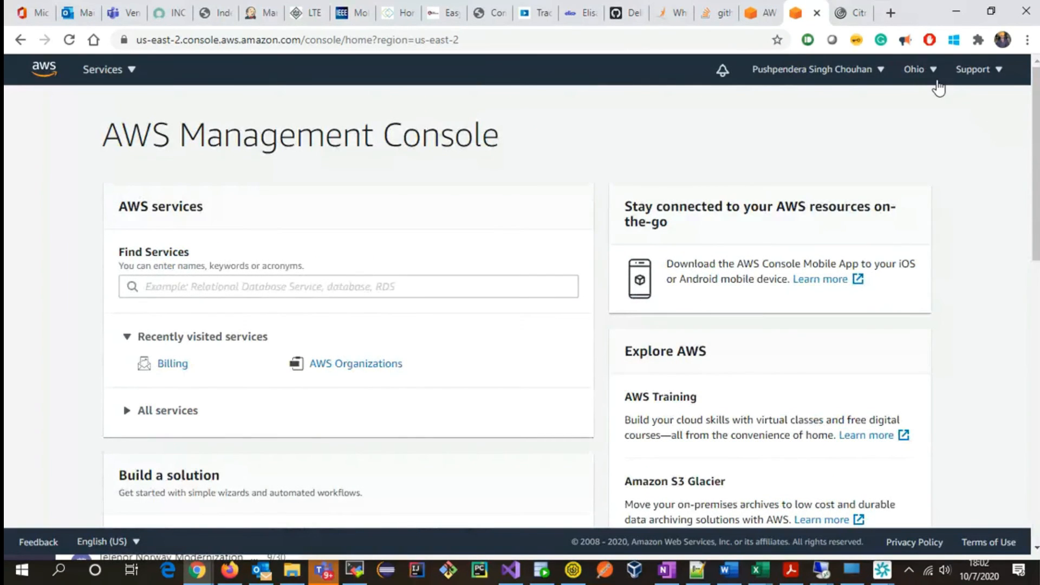
pyautogui.click(931, 72)
pyautogui.moveTo(942, 115); pyautogui.dragTo(943, 144)
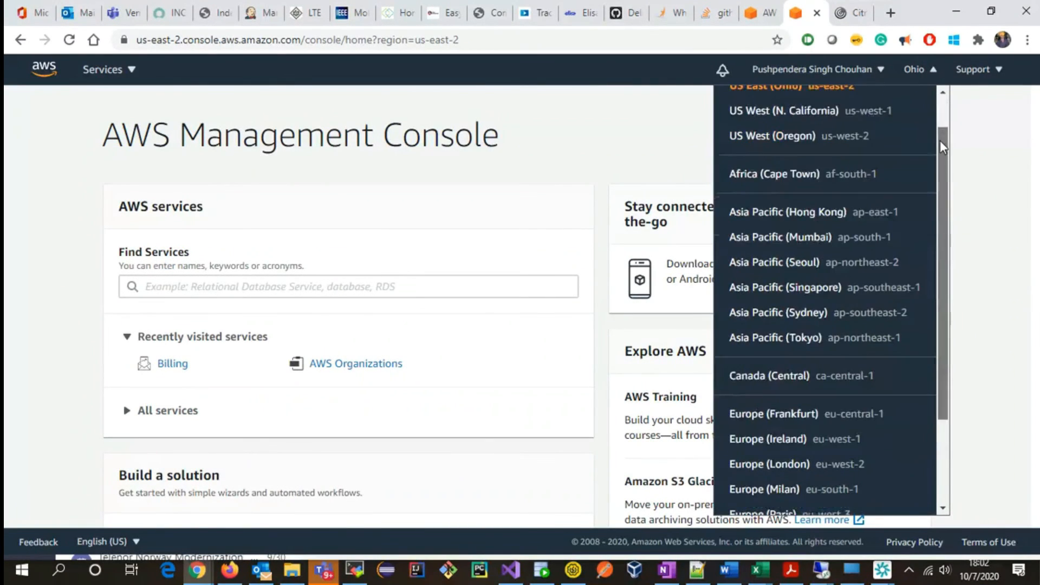
pyautogui.click(845, 245)
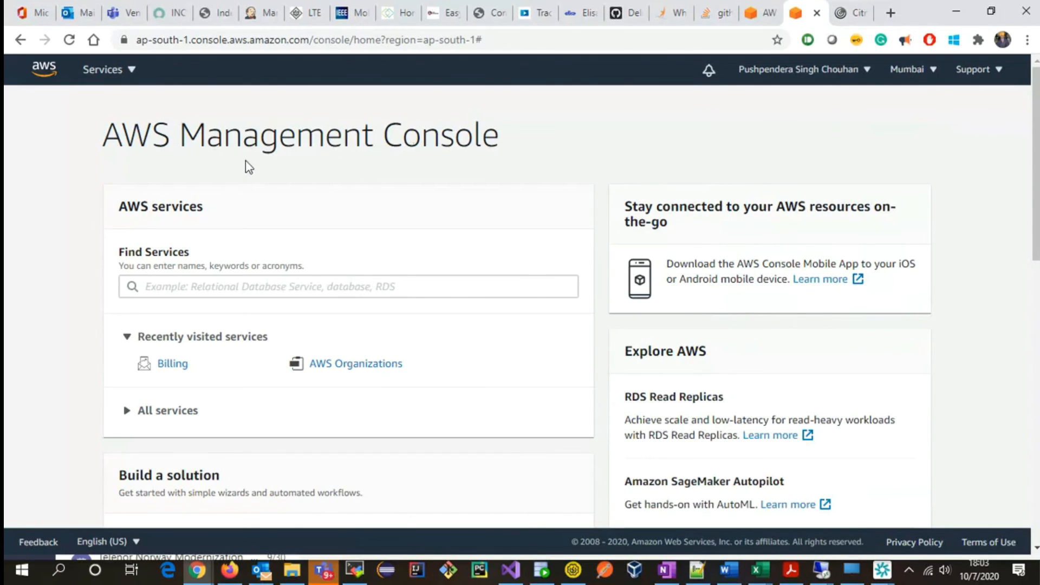
# Try to open EC2 in the Mumbai region and open the account's My Account page.
pyautogui.click(121, 72)
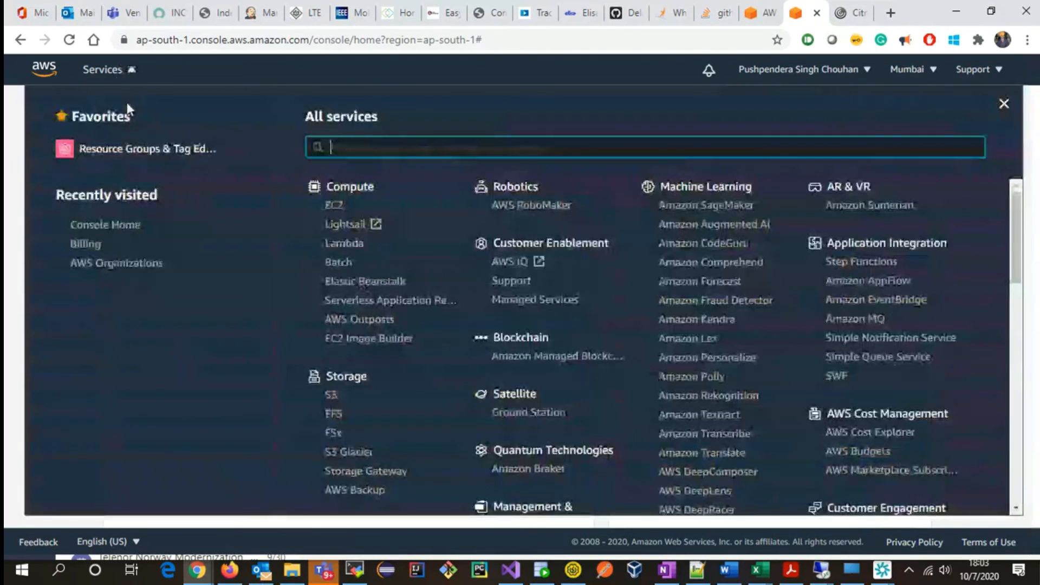
pyautogui.click(334, 209)
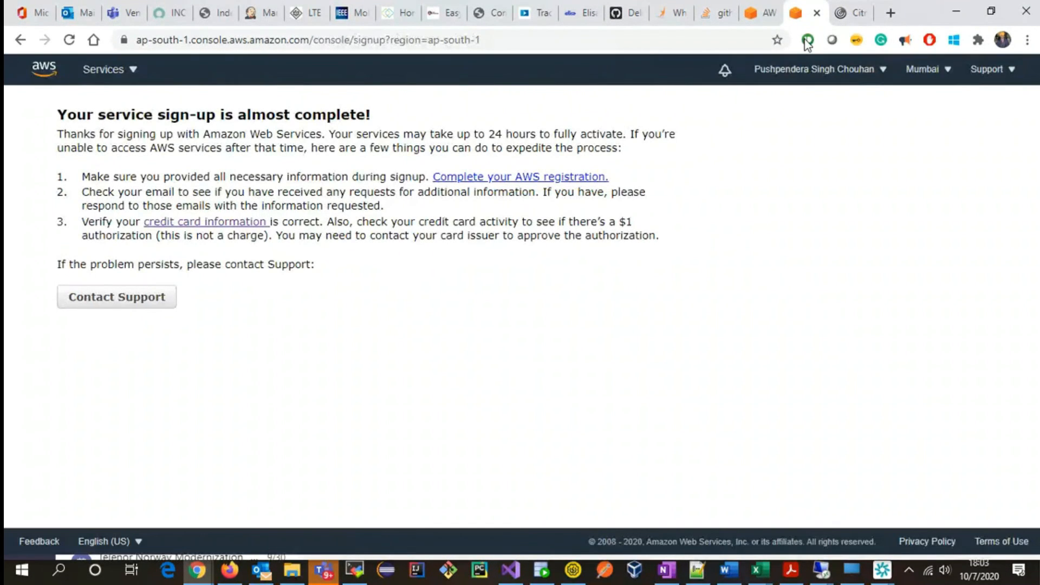
pyautogui.click(865, 78)
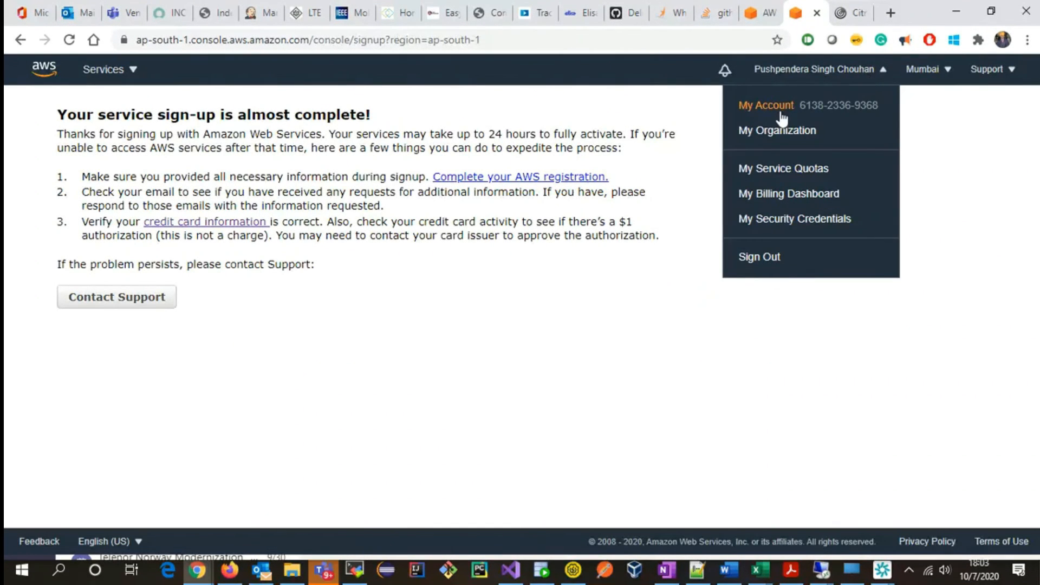
pyautogui.click(766, 106)
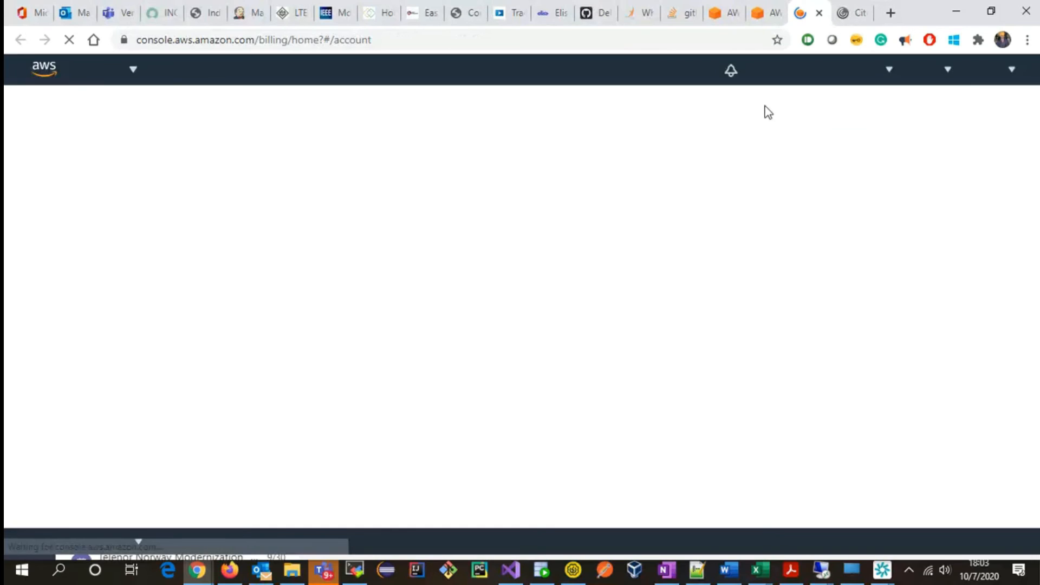
# Close the older sign-up tab and go from the account settings to the payment methods page.
pyautogui.click(725, 20)
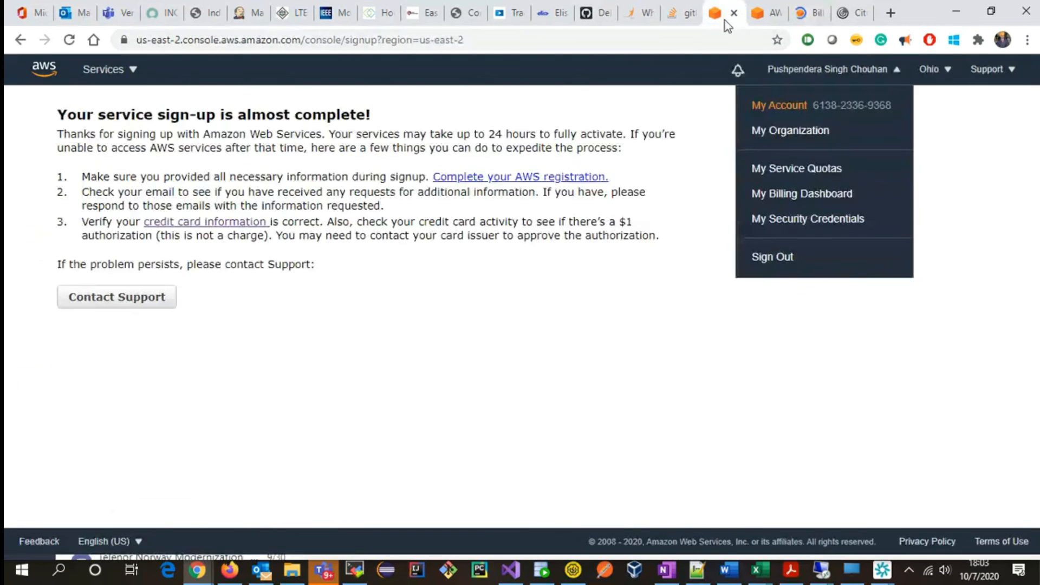
pyautogui.click(735, 15)
pyautogui.click(770, 13)
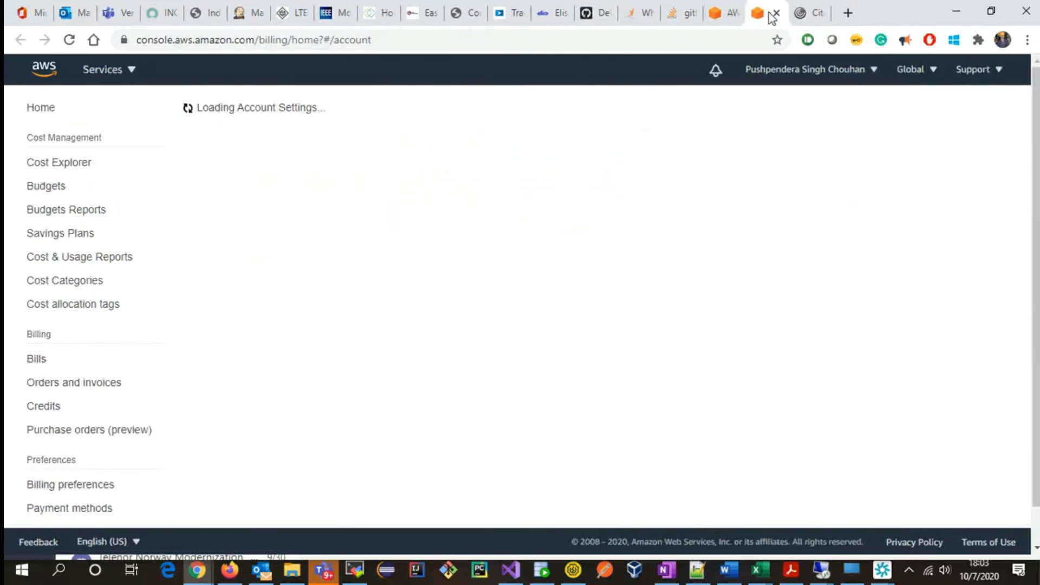
pyautogui.scroll(-8, 991, 208)
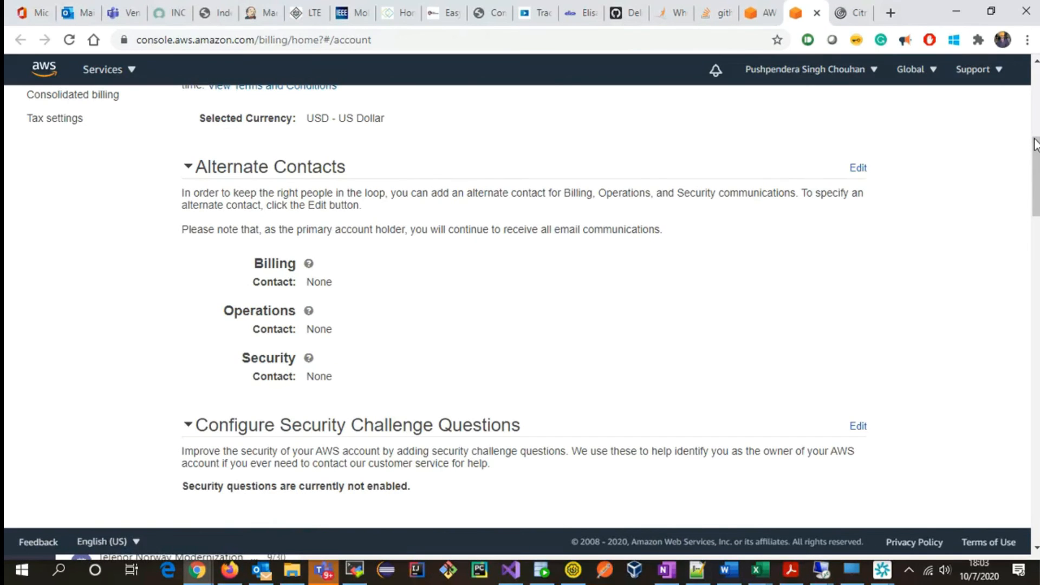
pyautogui.scroll(3, 1035, 138)
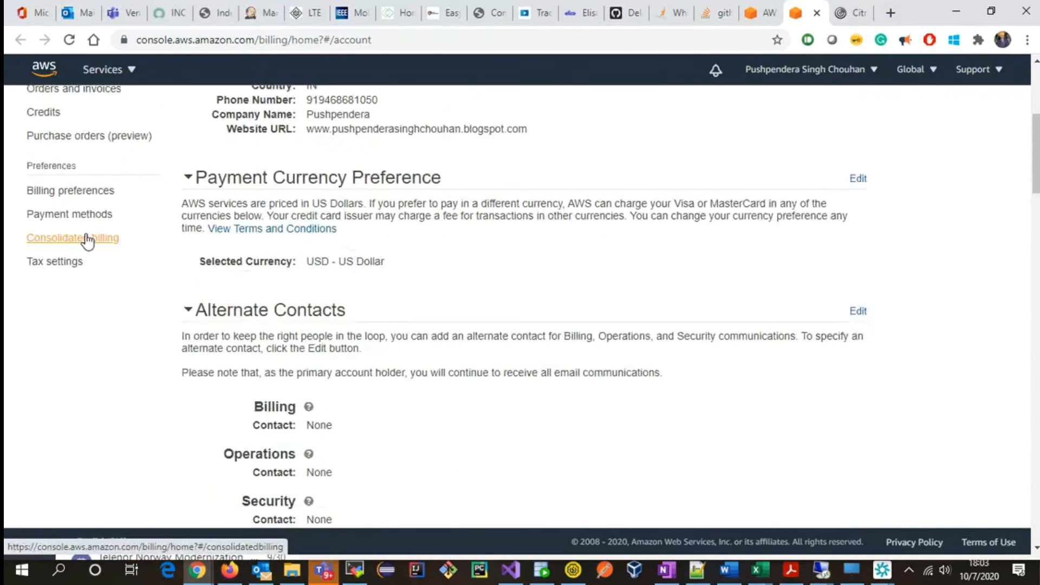
pyautogui.click(82, 217)
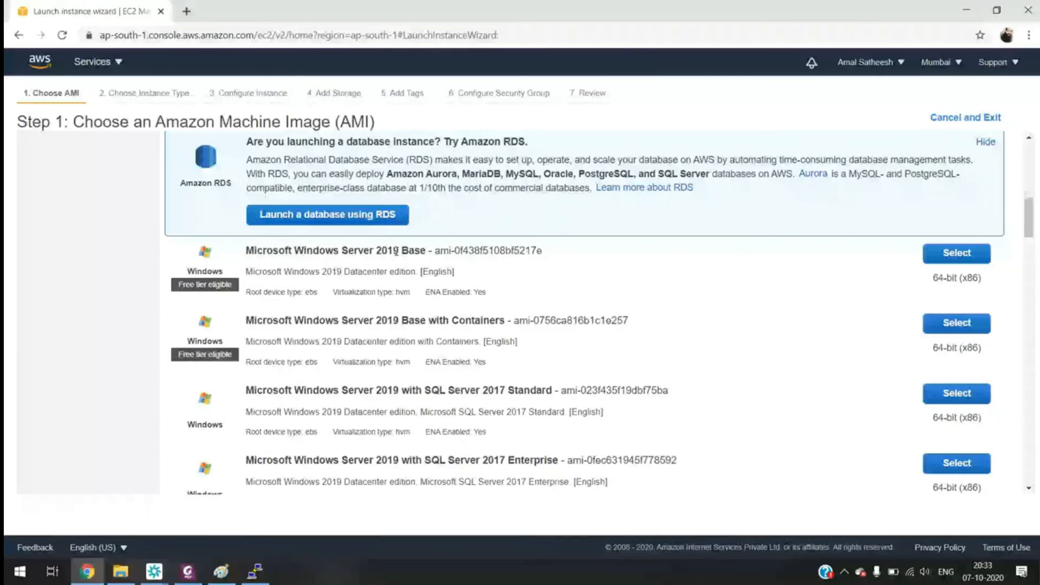
# Choose the Microsoft Windows Server 2019 Base AMI and keep the default instance type, details, storage and tags up to the security group settings.
pyautogui.click(954, 253)
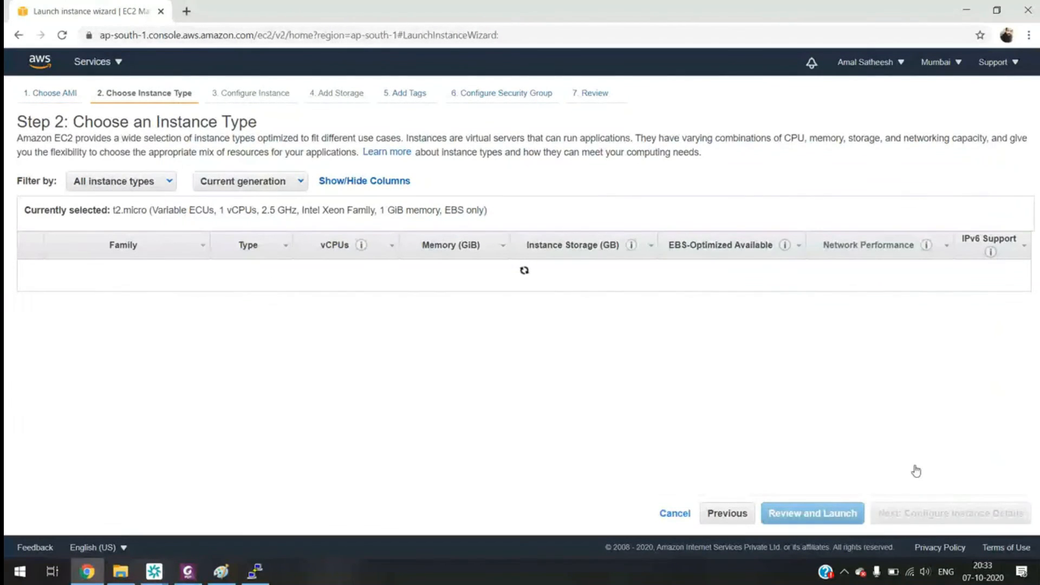
pyautogui.click(915, 516)
pyautogui.click(984, 514)
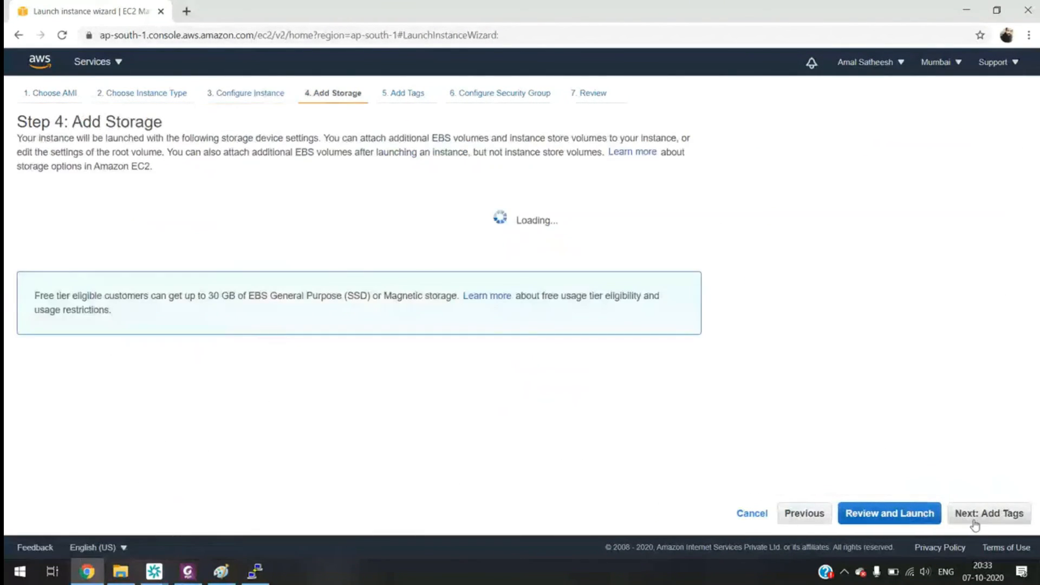
pyautogui.click(978, 518)
pyautogui.click(976, 520)
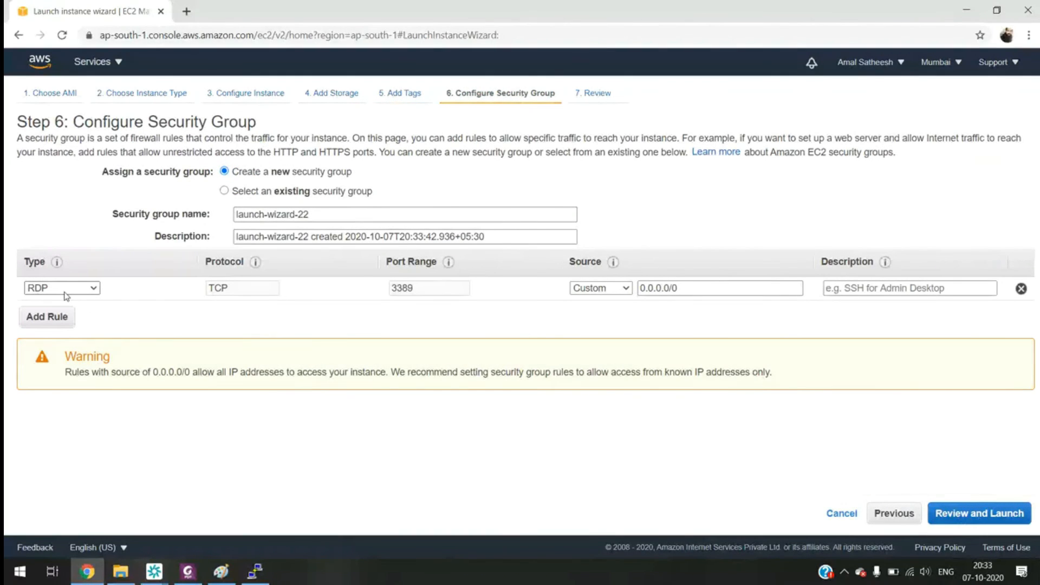
# Set the RDP rule's source to Anywhere in the new security group and proceed to the launch review.
pyautogui.click(590, 294)
pyautogui.click(591, 317)
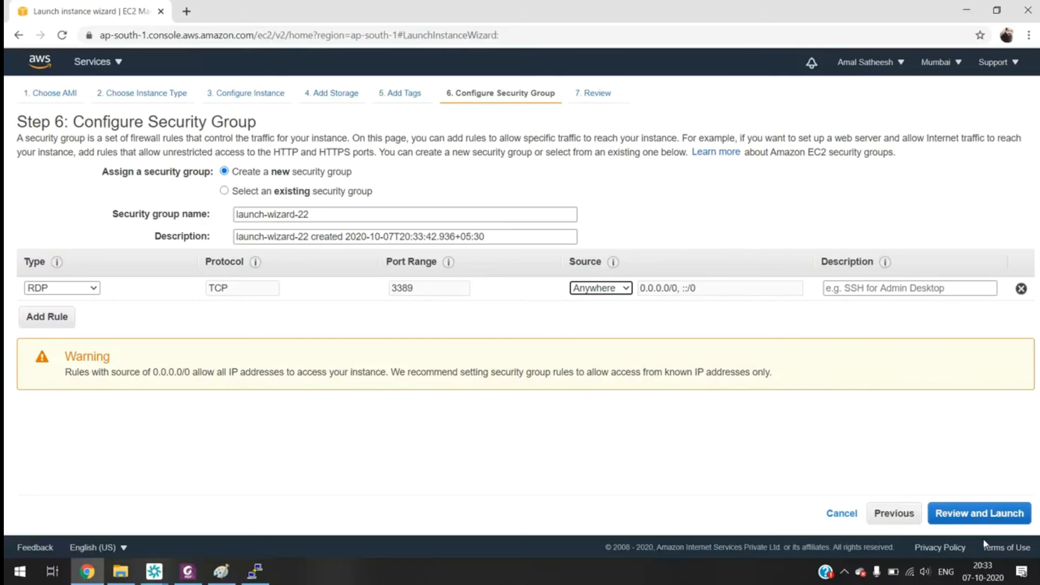
pyautogui.click(995, 520)
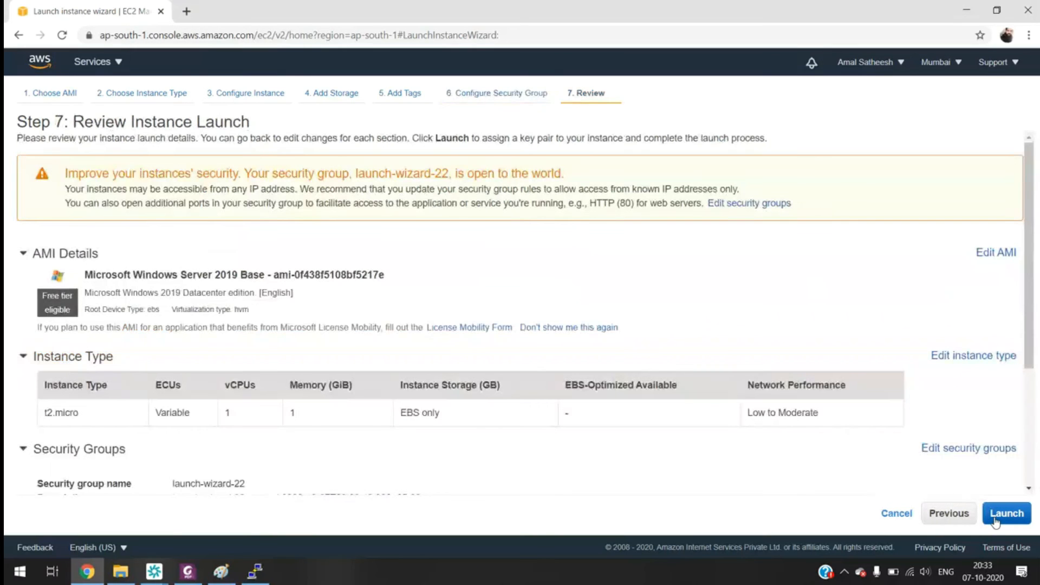
# Launch the Windows instance with the preselected existing key pair, acknowledging access to its private key file, and view the instances list.
pyautogui.click(995, 519)
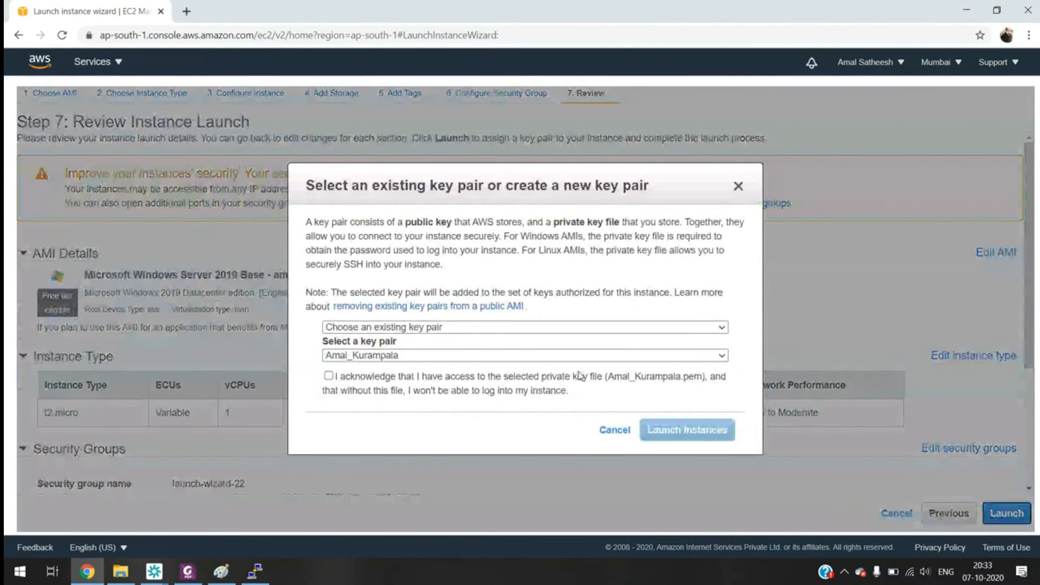
pyautogui.click(579, 376)
pyautogui.click(710, 431)
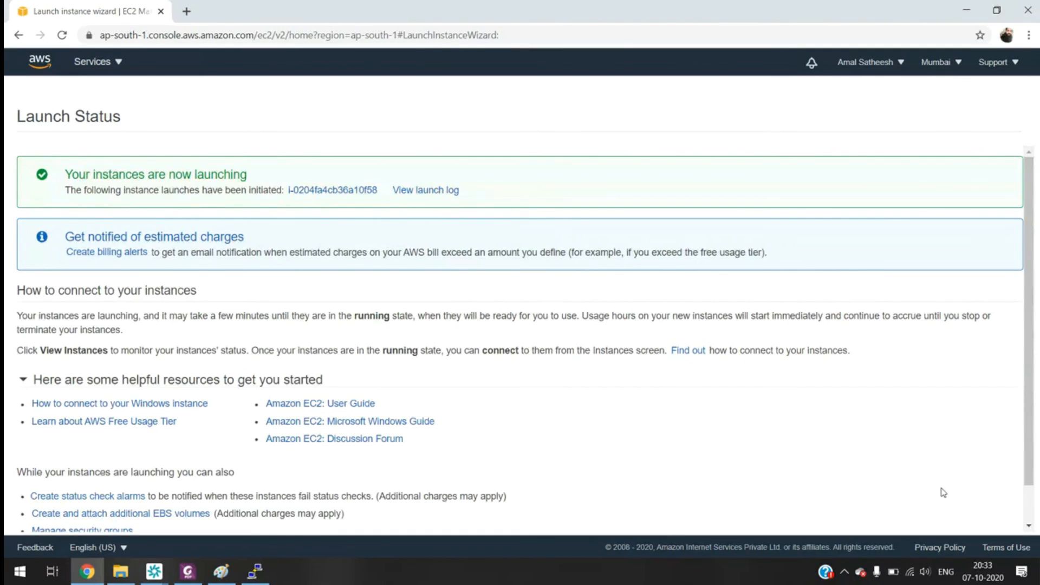
pyautogui.scroll(-1, 944, 493)
pyautogui.scroll(-1, 1025, 507)
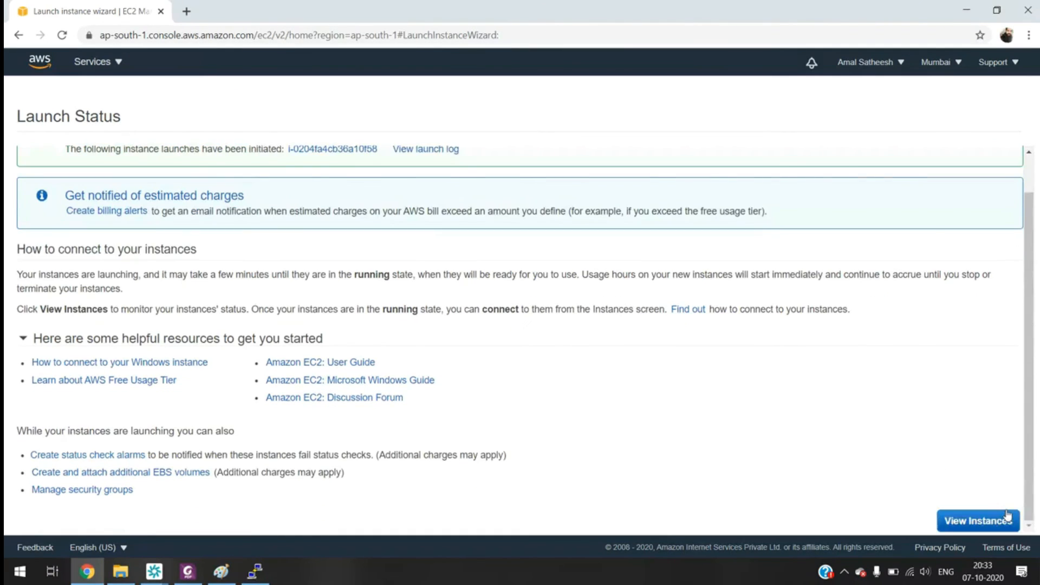
pyautogui.click(1006, 517)
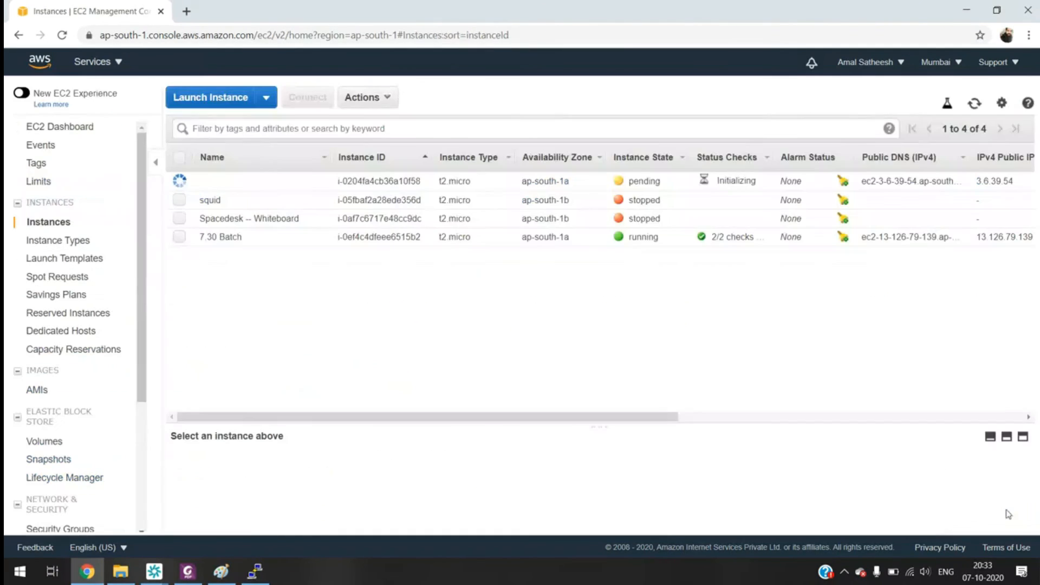
# Check the new instance's state and refresh the instances list.
pyautogui.doubleClick(640, 180)
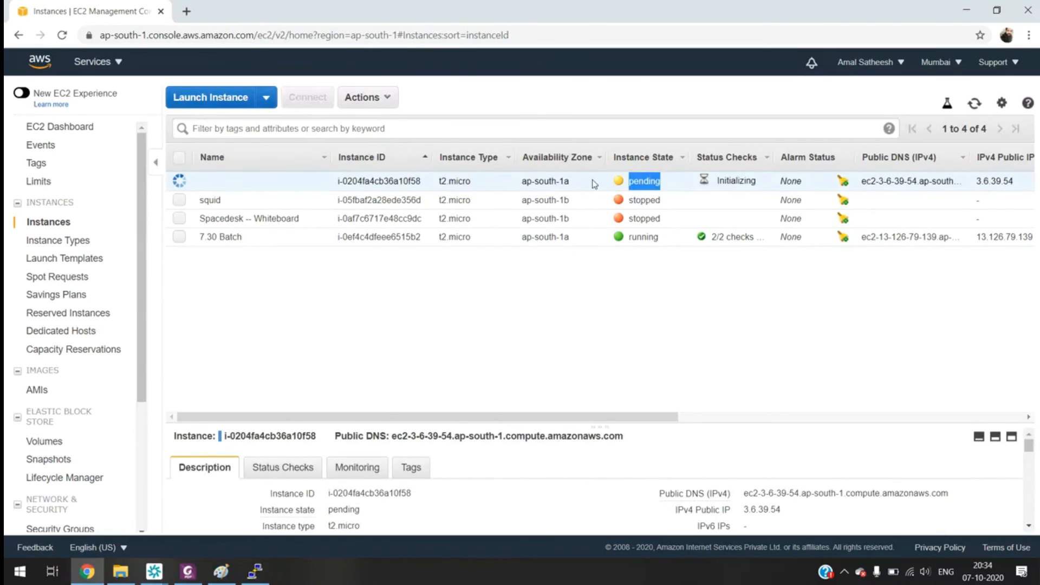
pyautogui.click(614, 276)
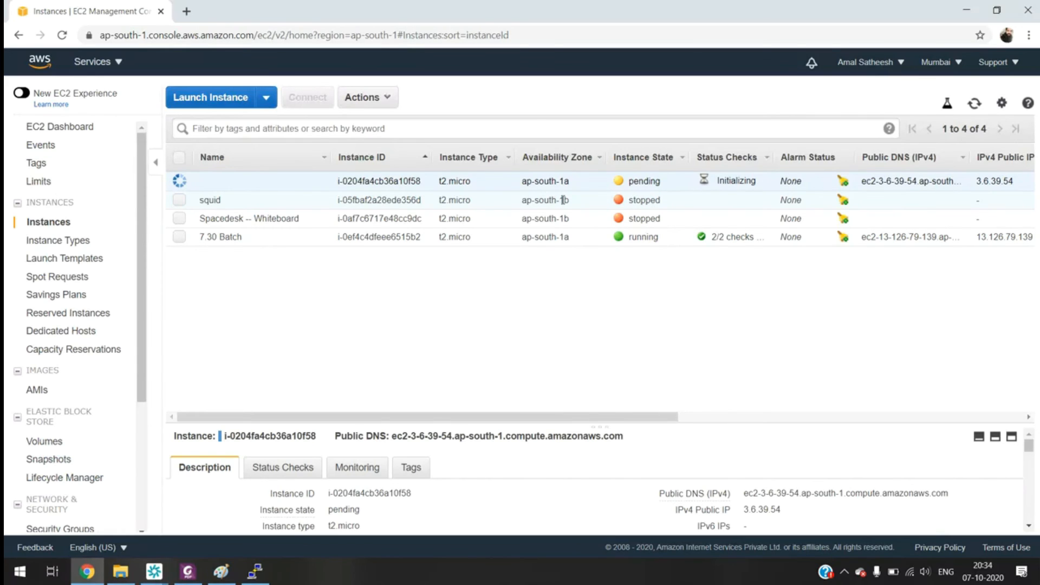
pyautogui.click(975, 103)
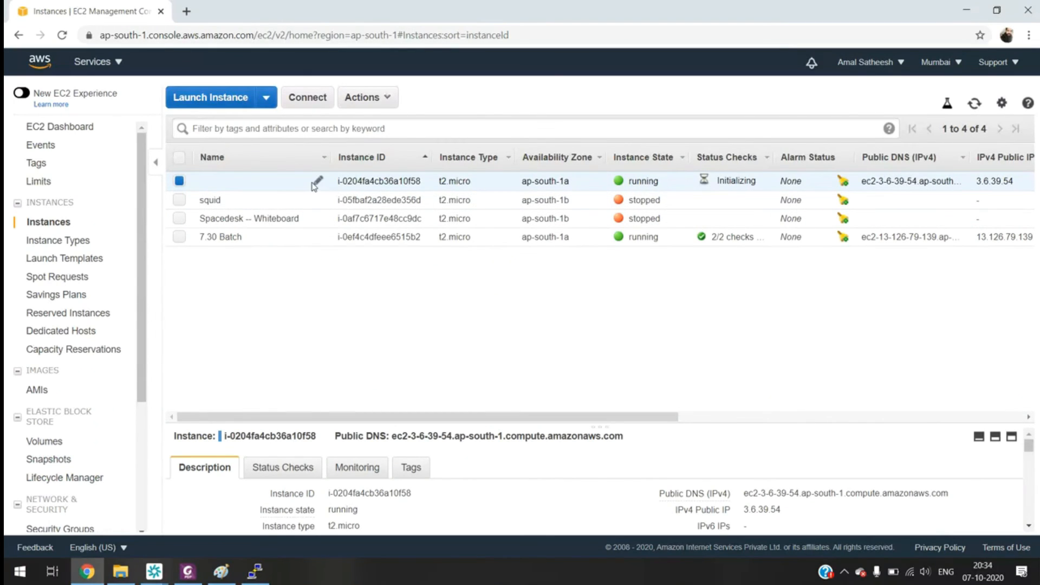
# Name the new unnamed instance "Windows".
pyautogui.click(319, 181)
pyautogui.write('instan')
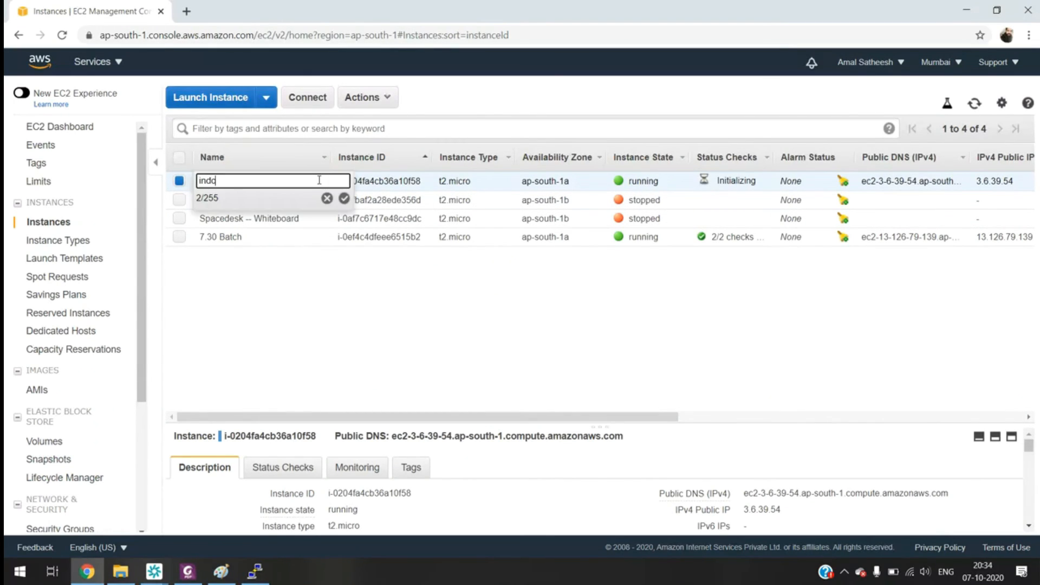
pyautogui.press('BackSpace')
pyautogui.press('BackSpace')
pyautogui.press('BackSpace')
pyautogui.press('BackSpace')
pyautogui.press('BackSpace')
pyautogui.press('BackSpace')
pyautogui.write('Windows')
pyautogui.press('Return')
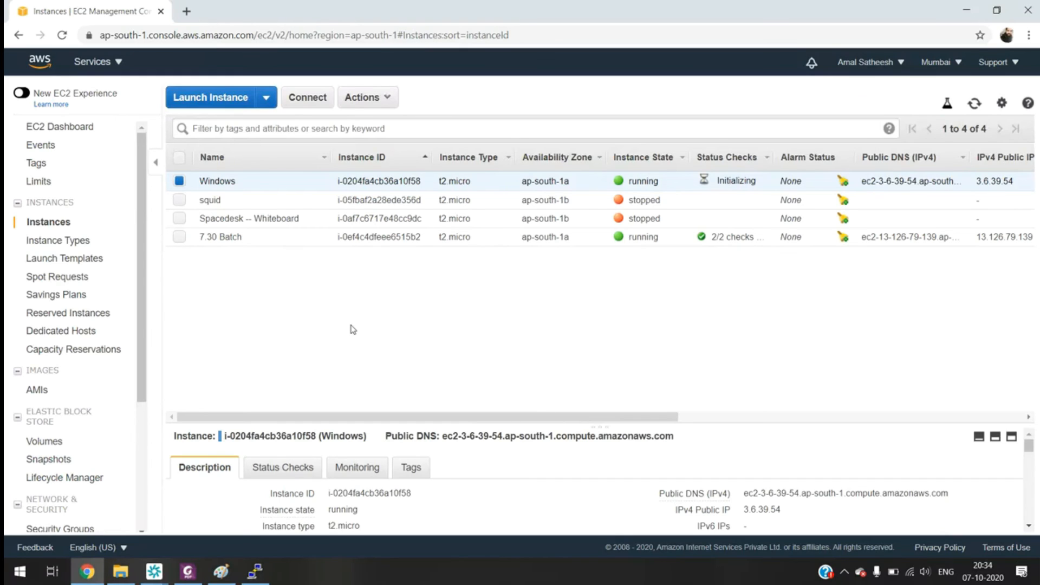
# Try to retrieve the Windows instance's password for RDP, read the waiting-time notice and close the connection dialog.
pyautogui.click(301, 101)
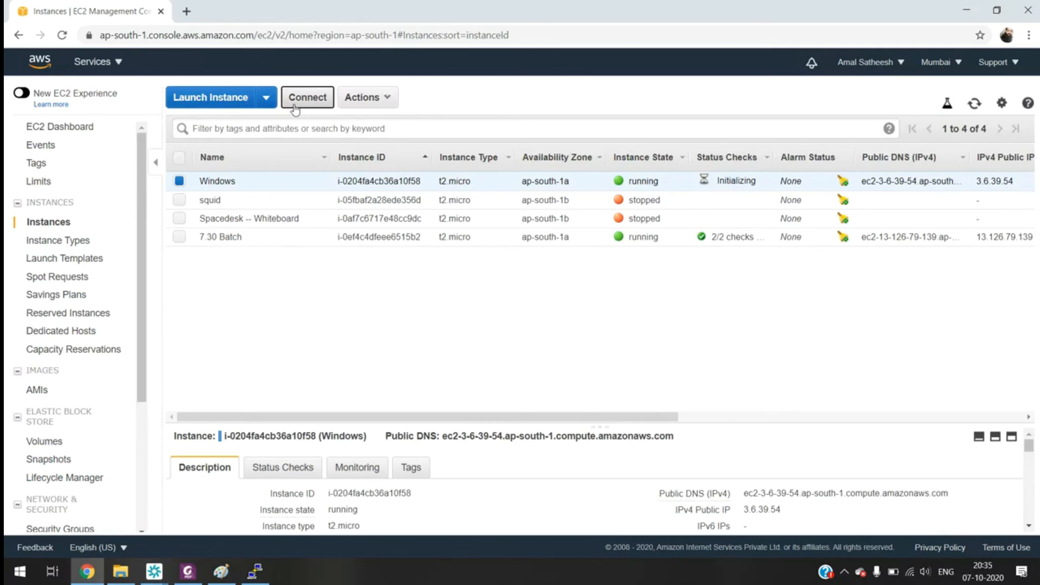
pyautogui.click(564, 363)
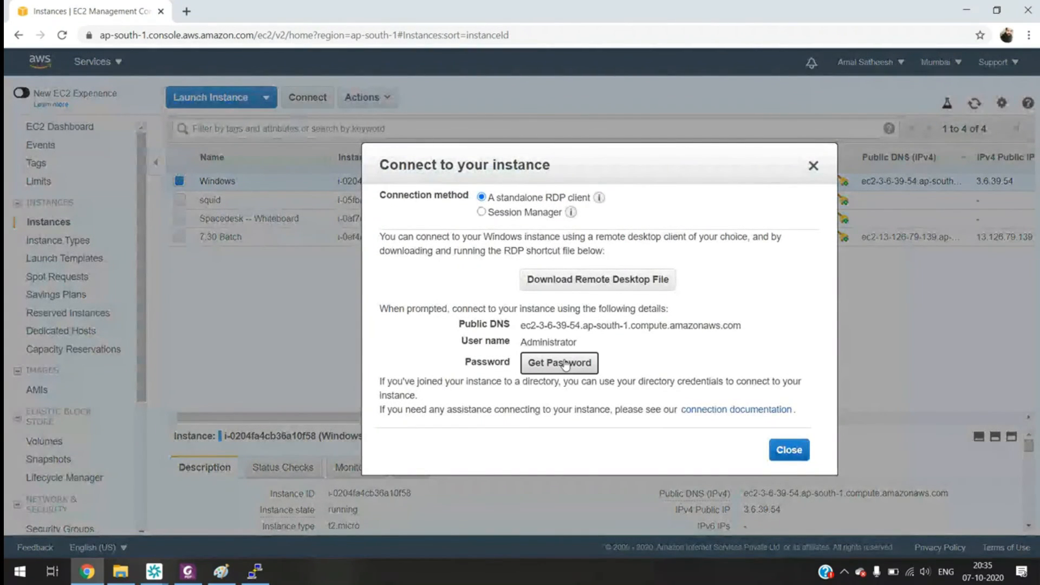
pyautogui.moveTo(452, 274); pyautogui.dragTo(586, 268)
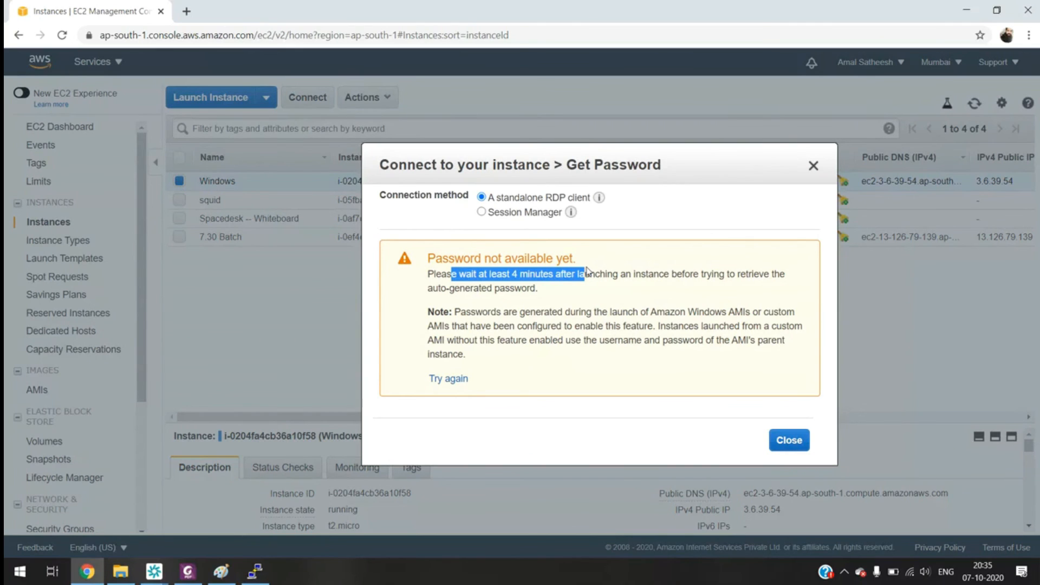
pyautogui.click(615, 290)
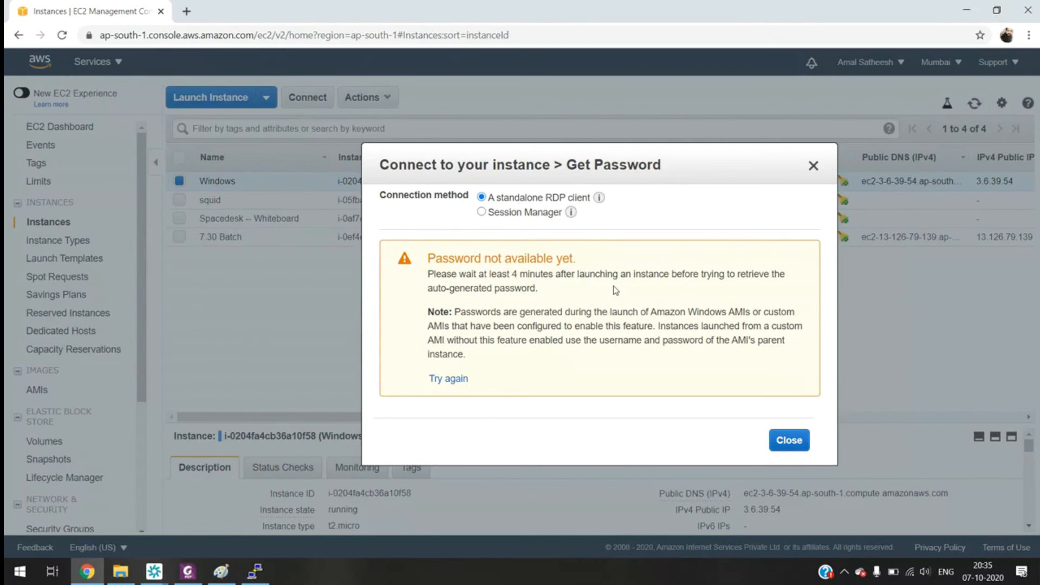
pyautogui.click(786, 444)
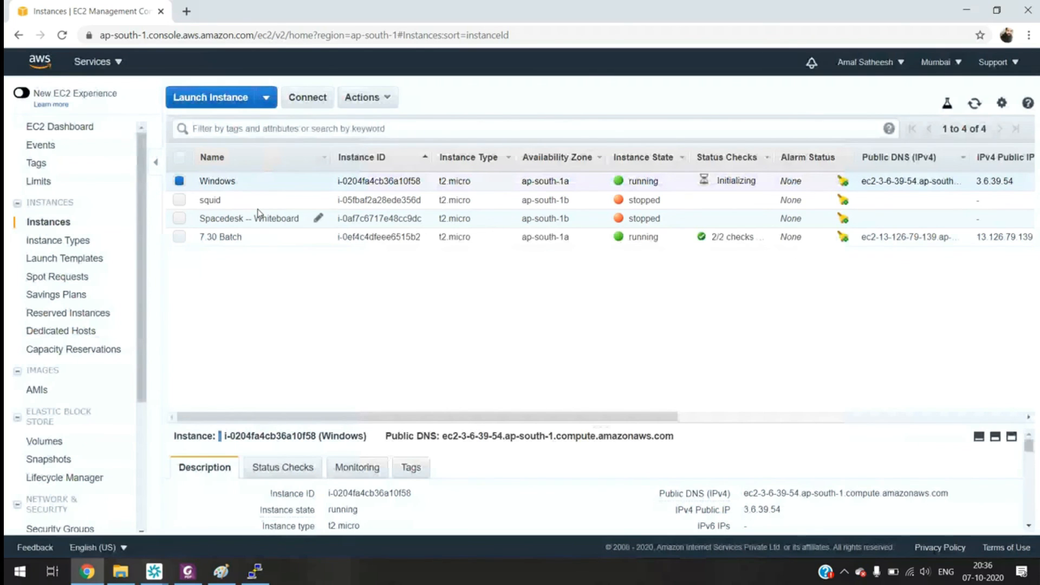
pyautogui.click(308, 97)
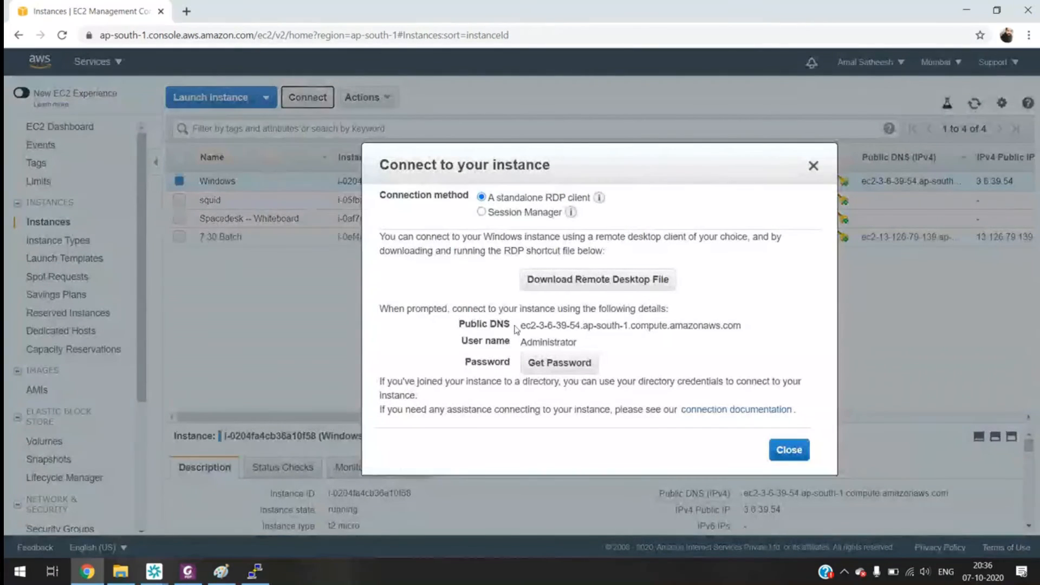
pyautogui.click(576, 362)
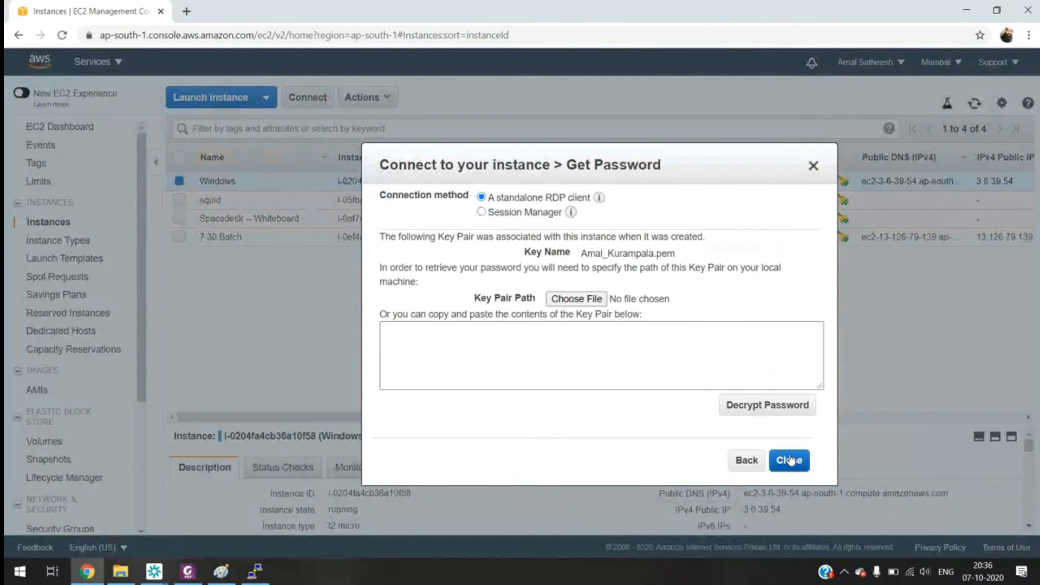
pyautogui.click(746, 460)
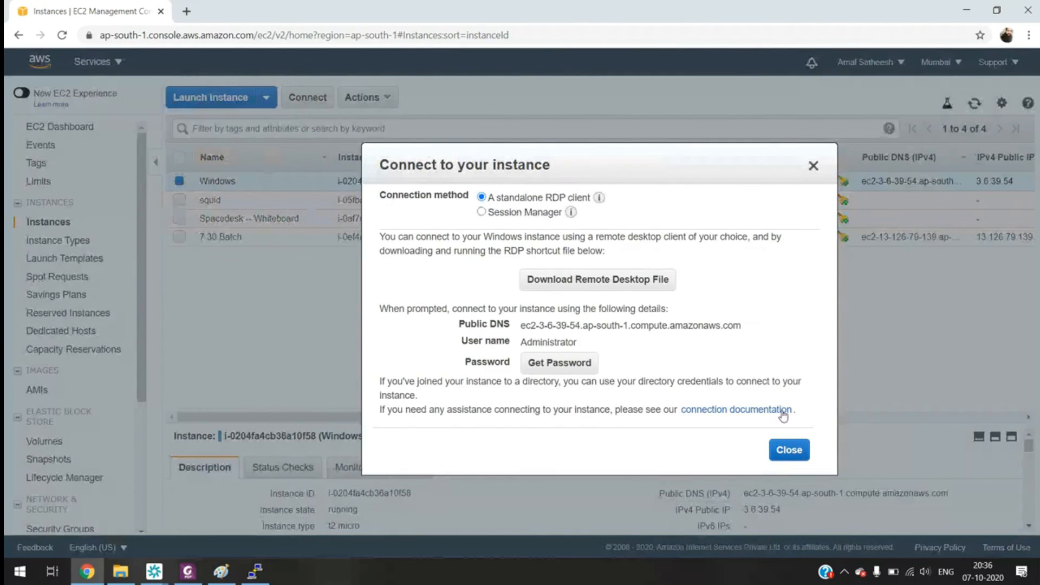
pyautogui.click(814, 167)
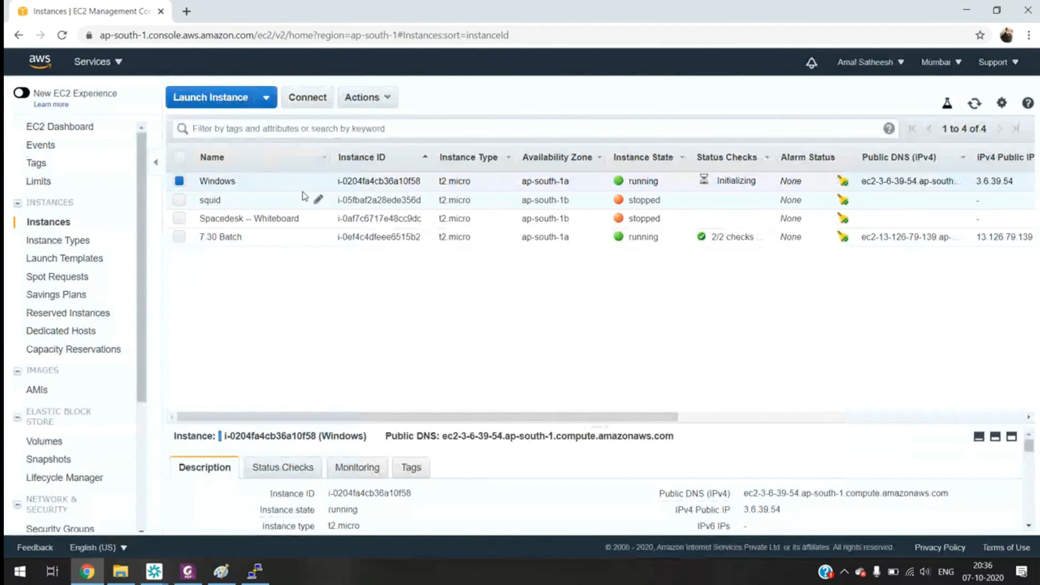
# Decrypt the Windows instance's password by loading the matching private key file from the Downloads folder.
pyautogui.click(308, 98)
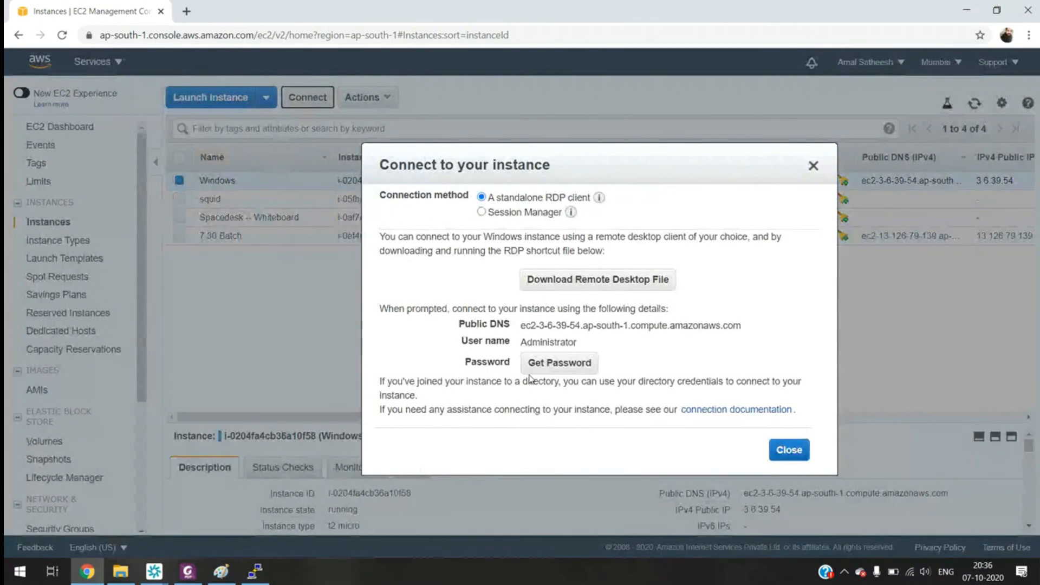
pyautogui.click(580, 369)
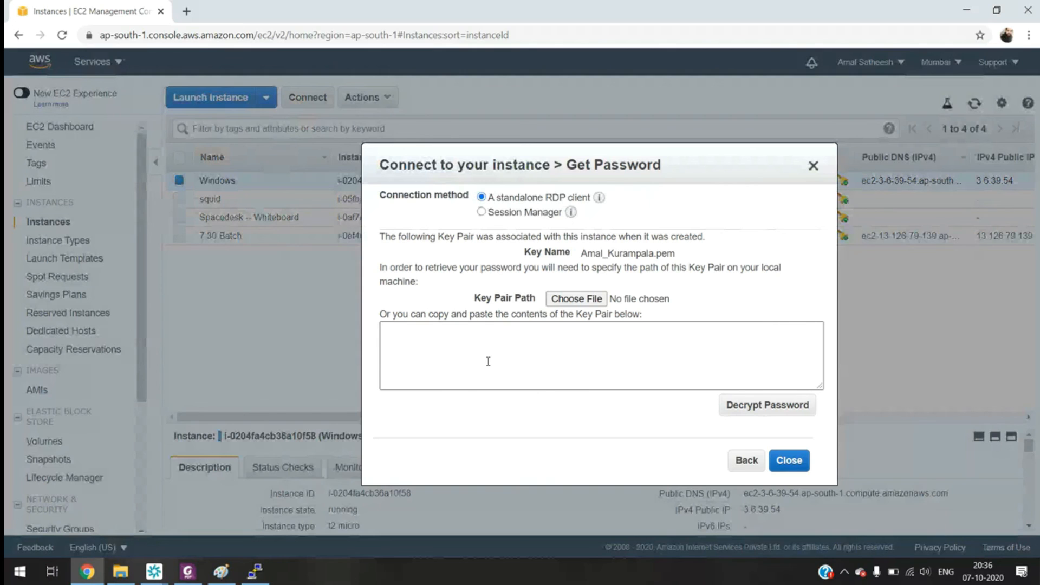
pyautogui.click(577, 300)
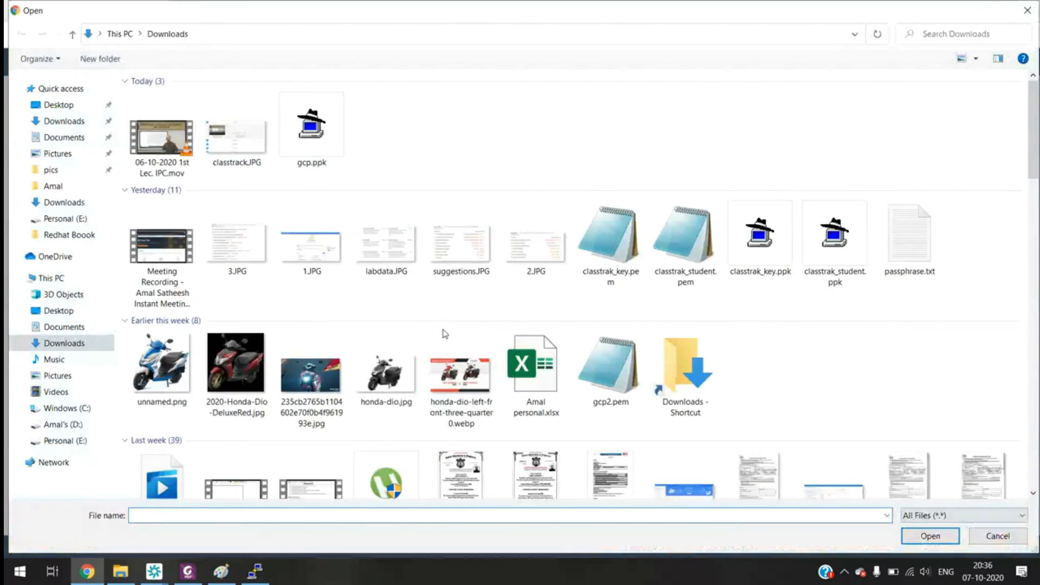
pyautogui.scroll(-10, 445, 334)
pyautogui.scroll(-15, 445, 334)
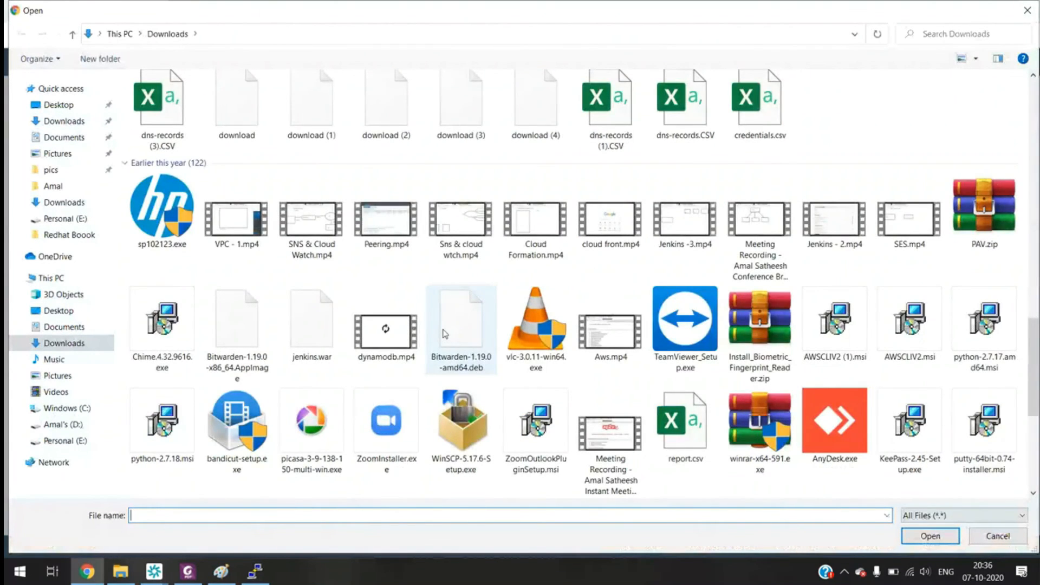
pyautogui.scroll(-10, 444, 334)
pyautogui.scroll(-7, 445, 333)
pyautogui.doubleClick(610, 250)
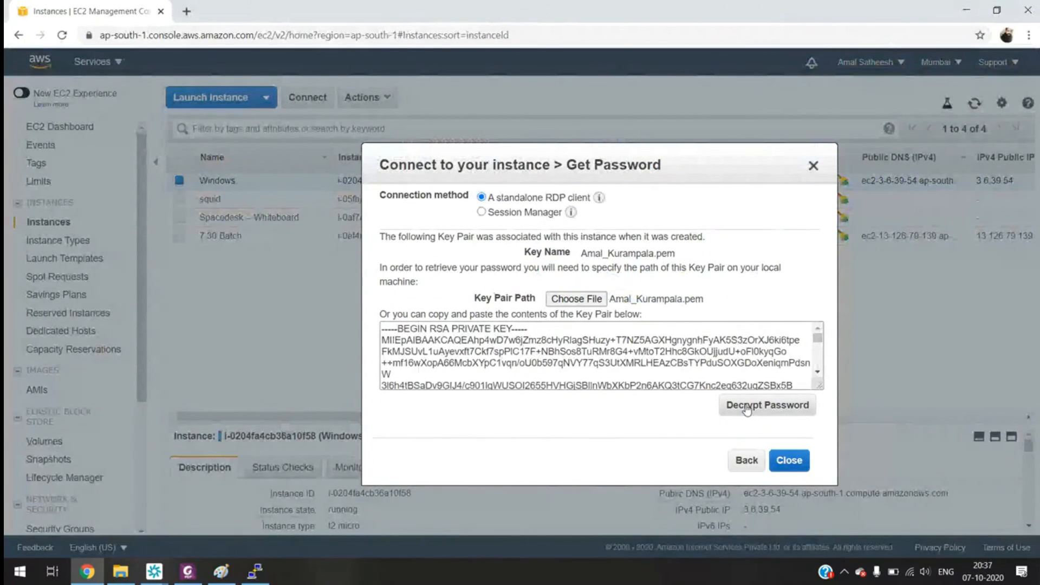
pyautogui.click(747, 407)
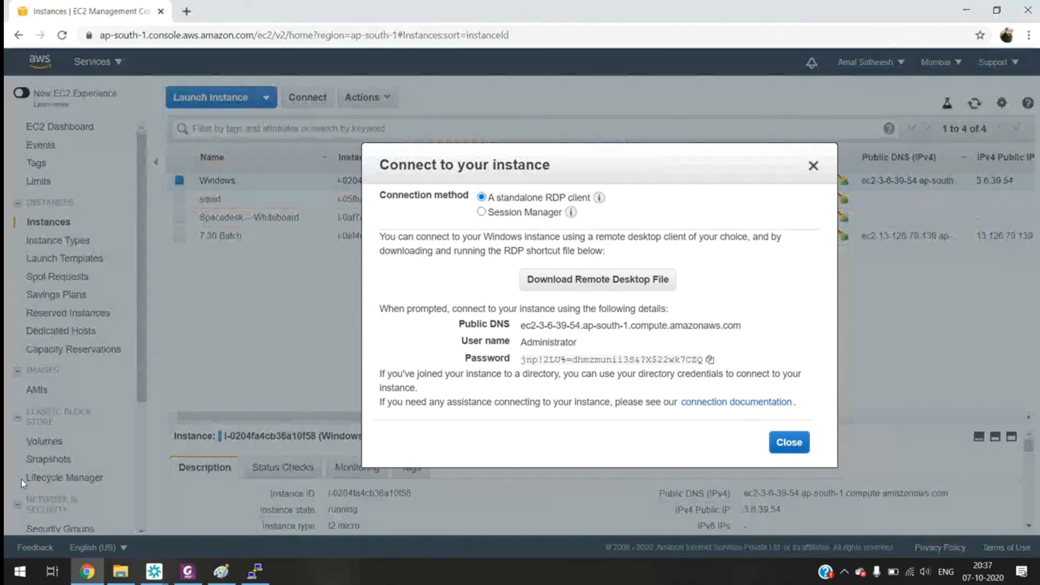
# Open Remote Desktop Connection and clear the previously used computer address.
pyautogui.click(20, 572)
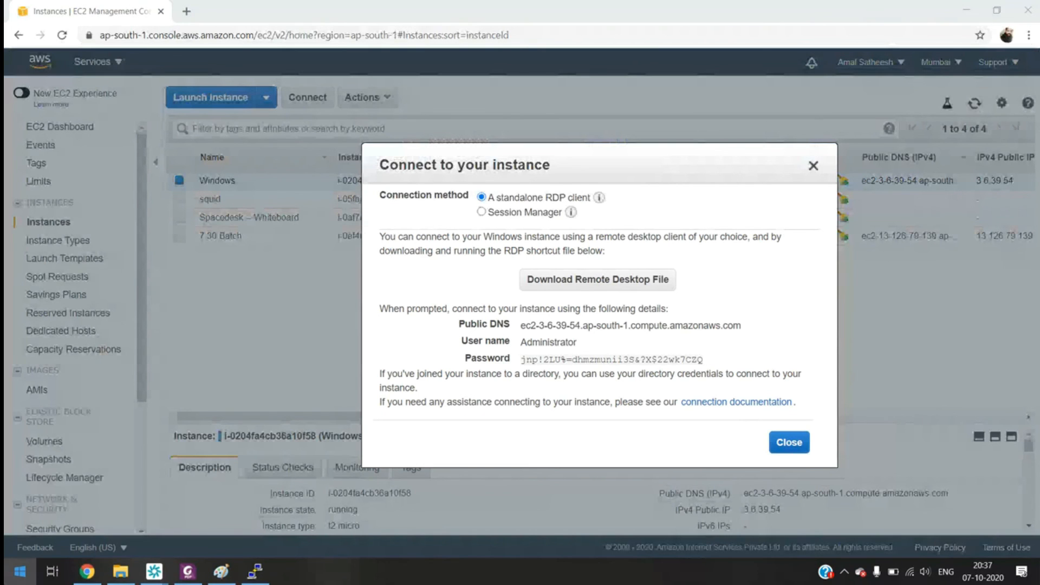
pyautogui.write('rdp')
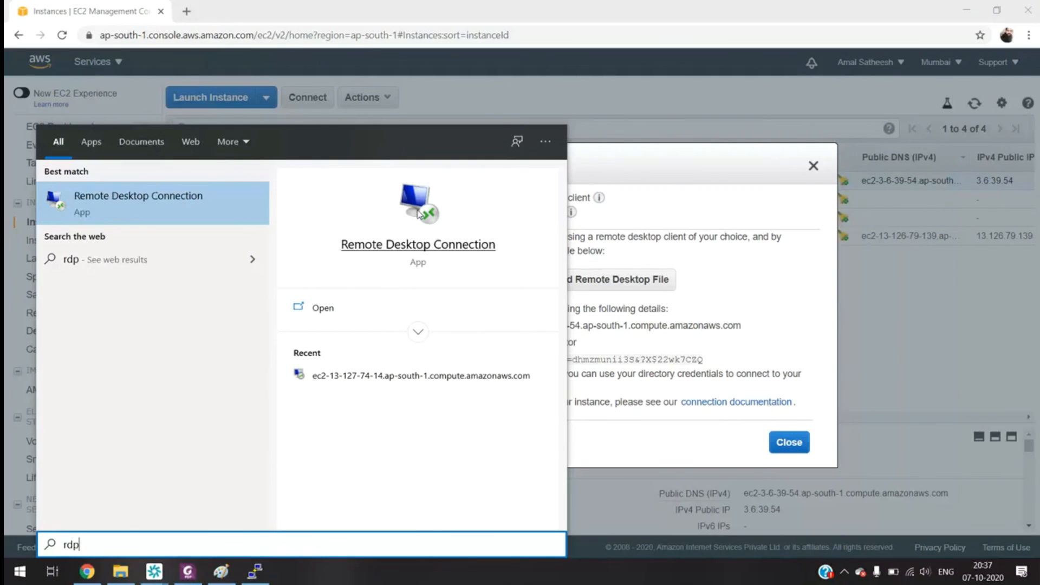
pyautogui.click(418, 213)
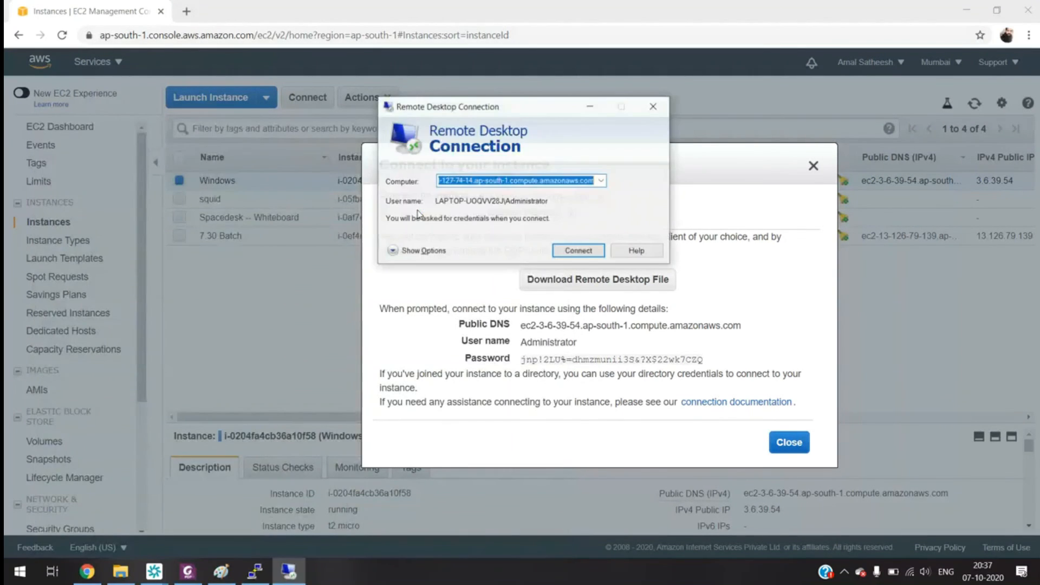
pyautogui.press('BackSpace')
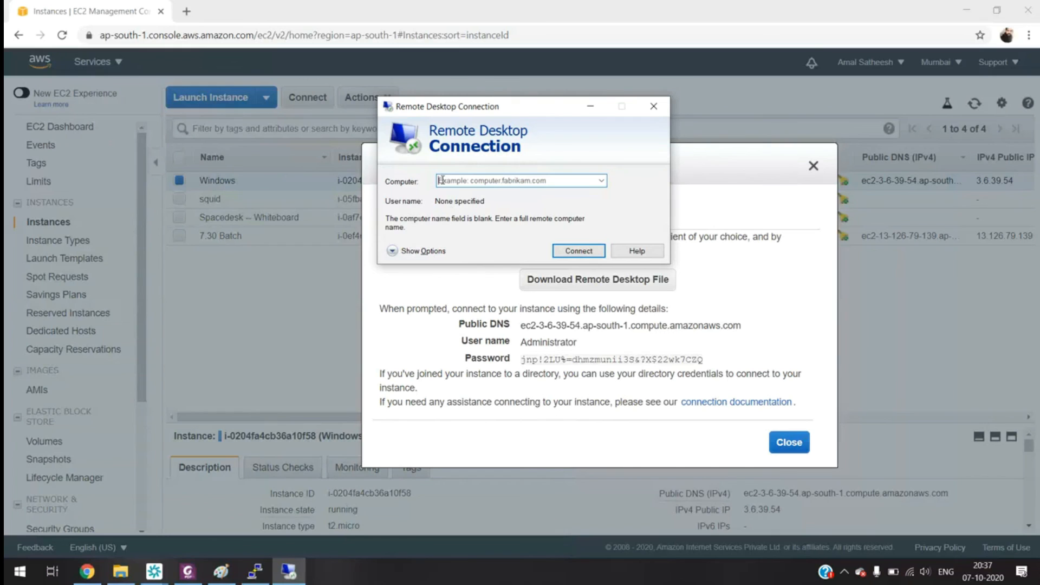
# Copy the instance's public DNS ec2-3-6-39-54.ap-south-1.compute.amazonaws.com into Remote Desktop Connection as the computer and start connecting.
pyautogui.click(523, 326)
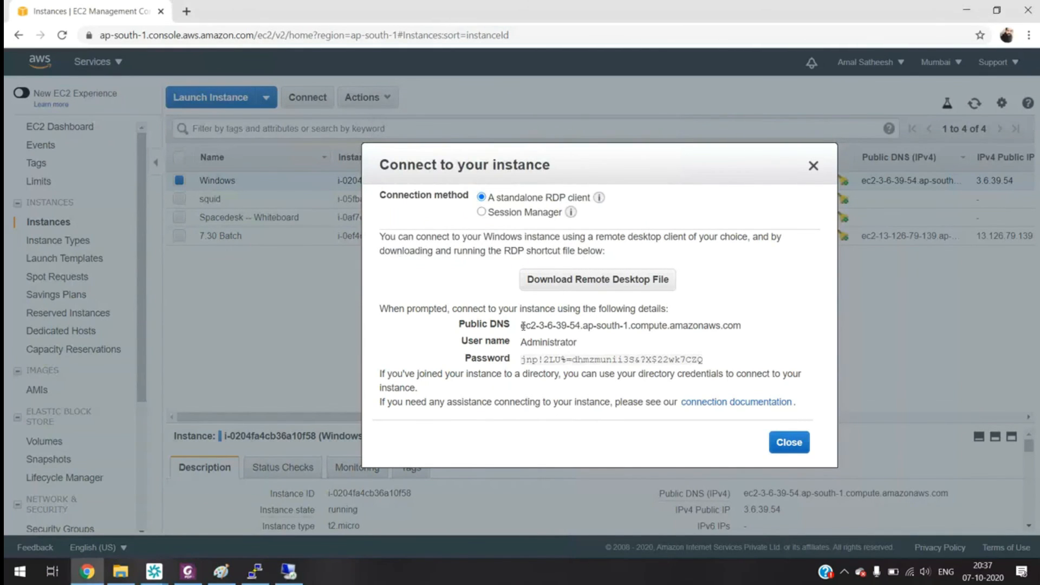
pyautogui.moveTo(522, 325); pyautogui.dragTo(740, 325)
pyautogui.hotkey('ctrl', 'c')
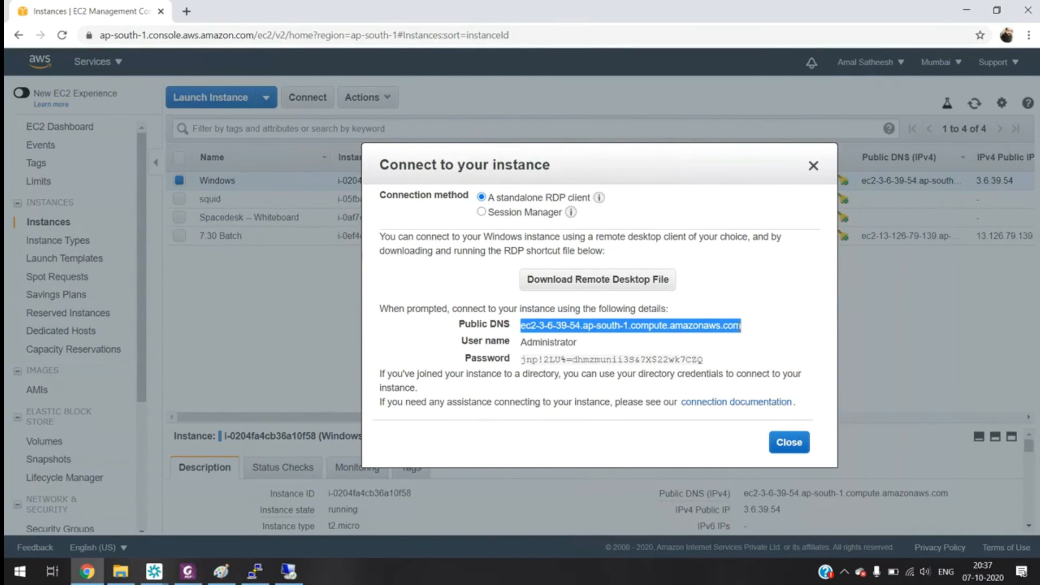
pyautogui.rightClick(740, 327)
pyautogui.click(753, 337)
pyautogui.click(289, 571)
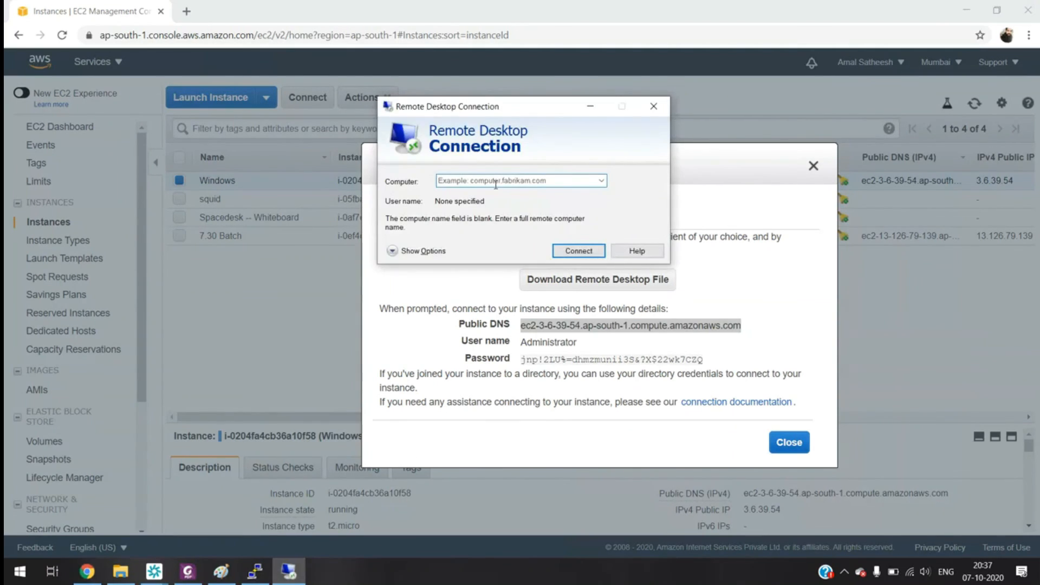
pyautogui.rightClick(496, 185)
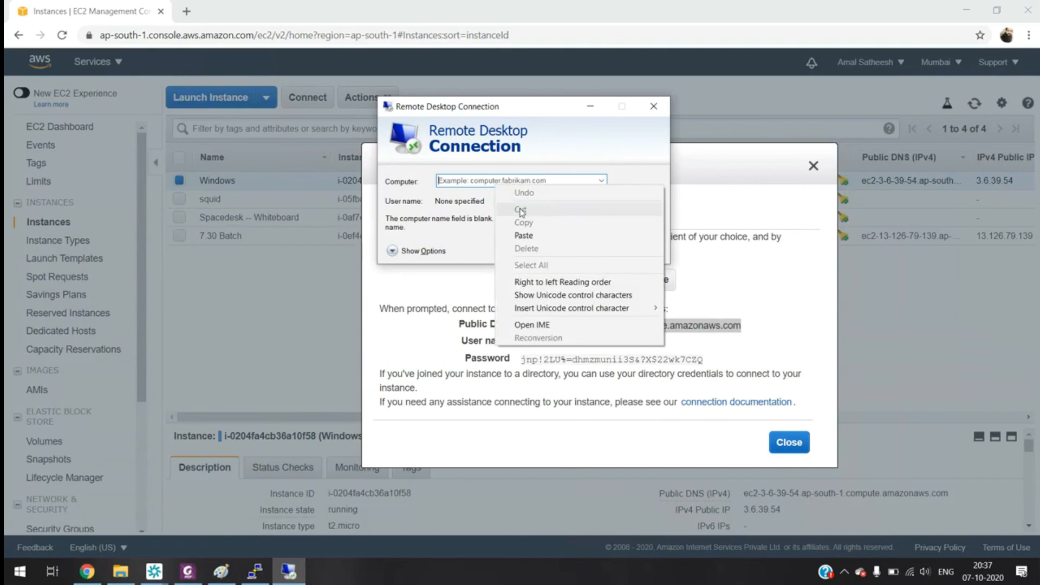
pyautogui.click(523, 234)
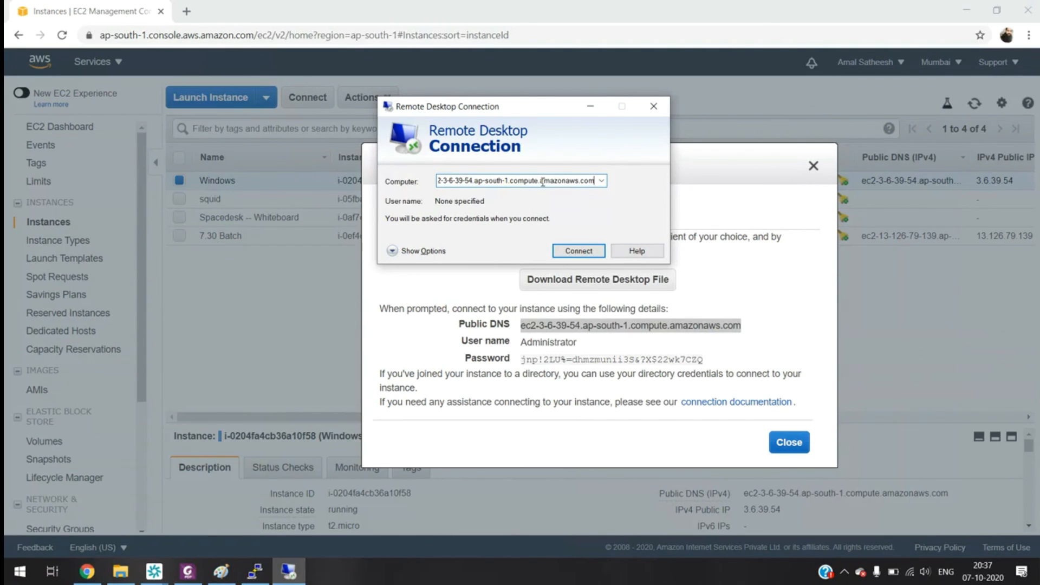
pyautogui.click(562, 250)
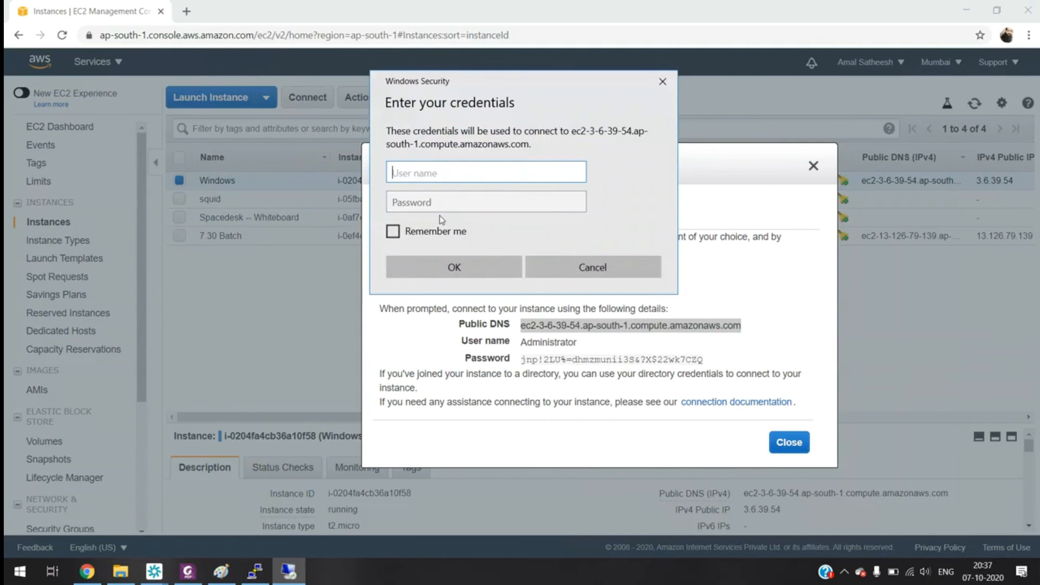
# Copy the user name Administrator from the instance's connection details into the remote login credentials.
pyautogui.click(541, 348)
pyautogui.doubleClick(541, 342)
pyautogui.hotkey('ctrl', 'c')
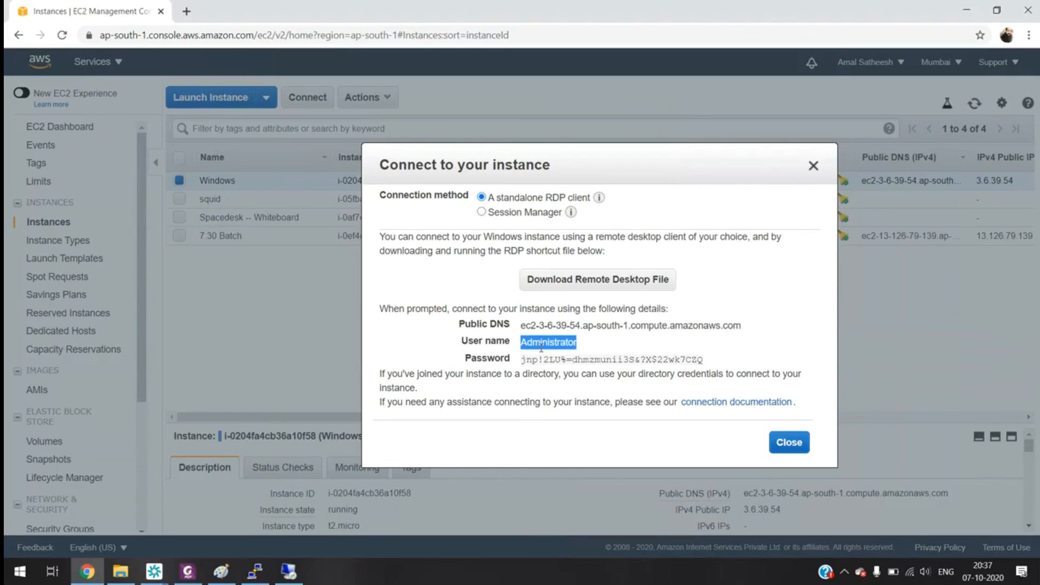
pyautogui.click(290, 570)
pyautogui.rightClick(494, 173)
pyautogui.click(518, 186)
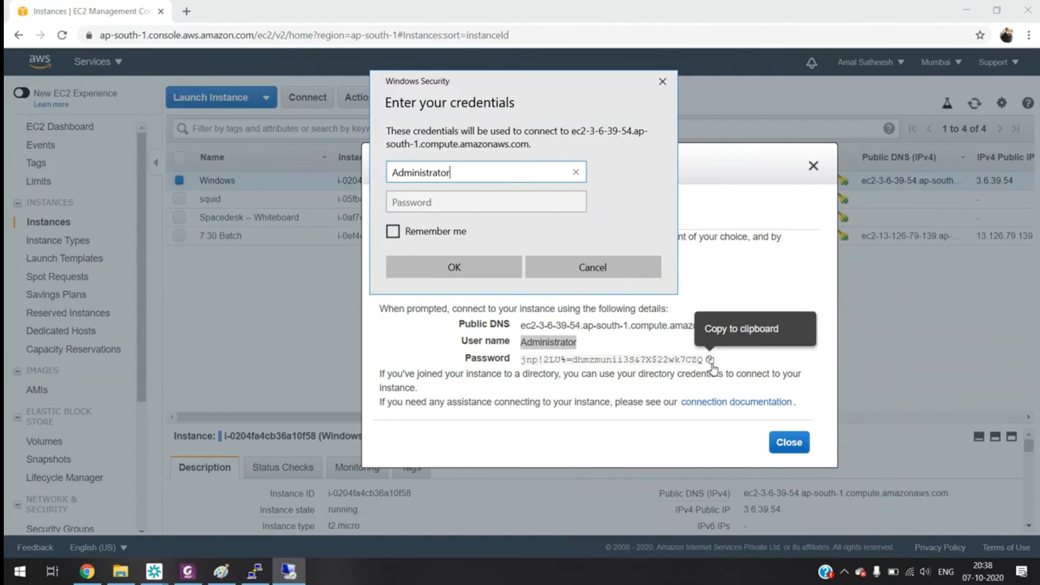
# Copy the instance's password into the remote login's password field, submit the credentials and connect despite the certificate warning.
pyautogui.click(710, 359)
pyautogui.click(289, 570)
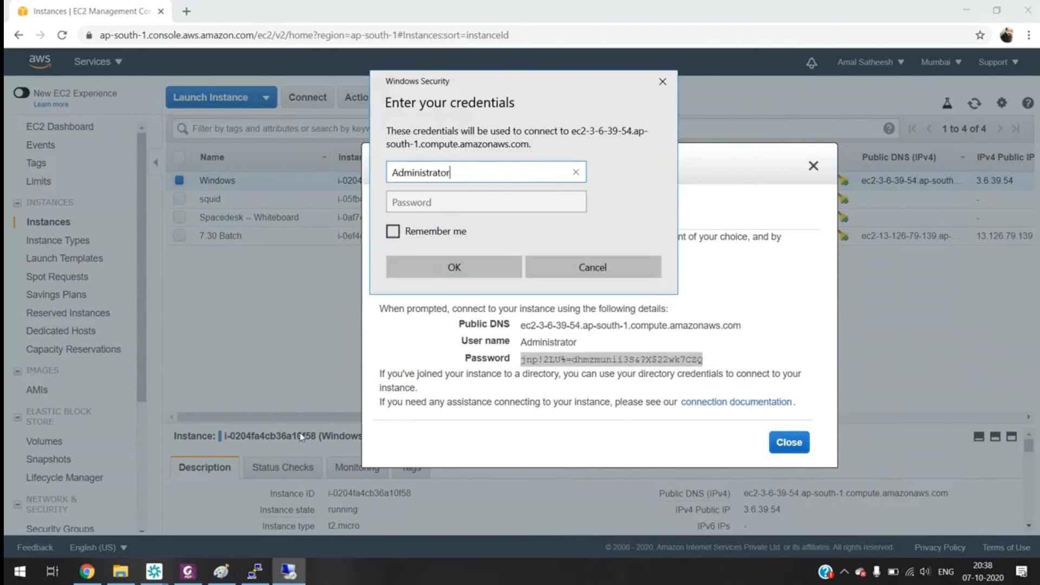
pyautogui.click(440, 202)
pyautogui.rightClick(440, 204)
pyautogui.click(454, 217)
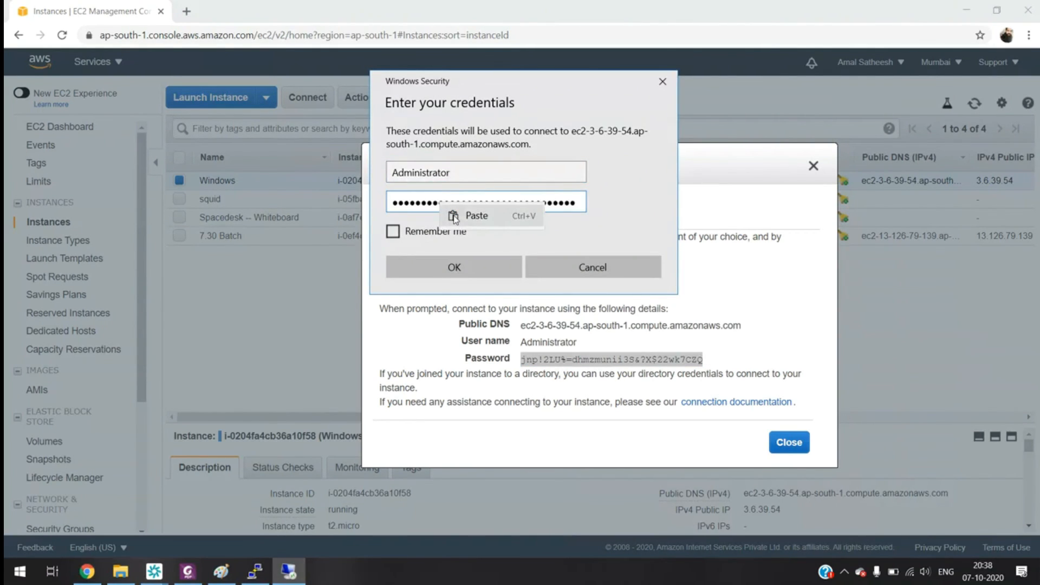
pyautogui.click(454, 268)
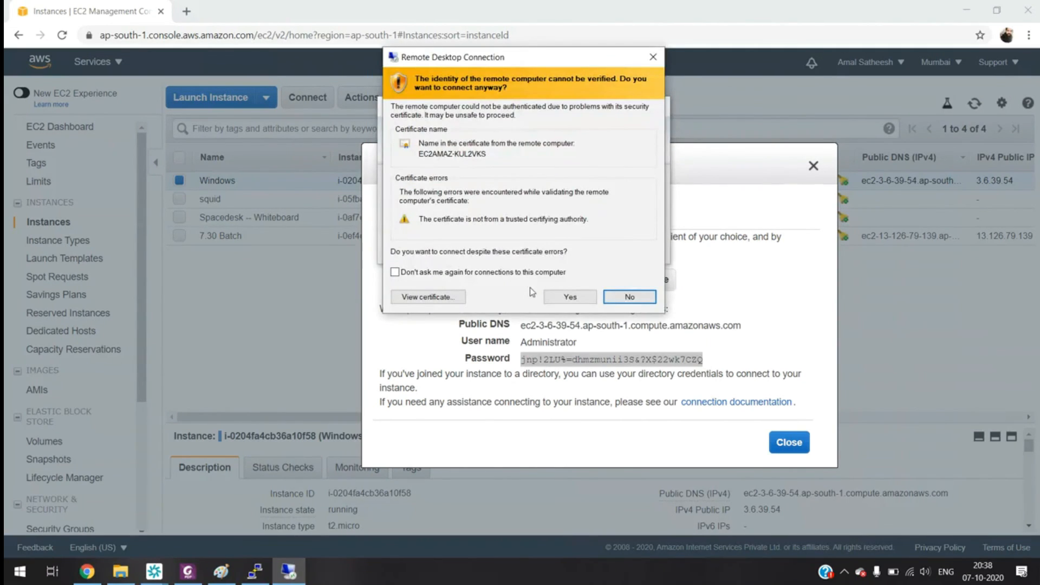
pyautogui.click(569, 296)
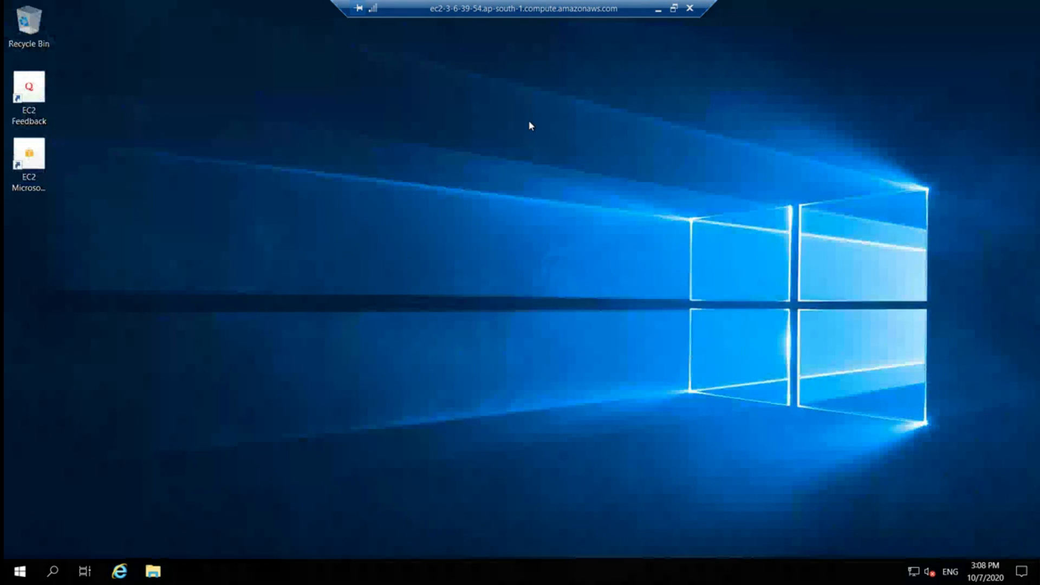
# Disconnect from the remote Windows session and confirm the disconnection.
pyautogui.click(988, 246)
pyautogui.click(689, 8)
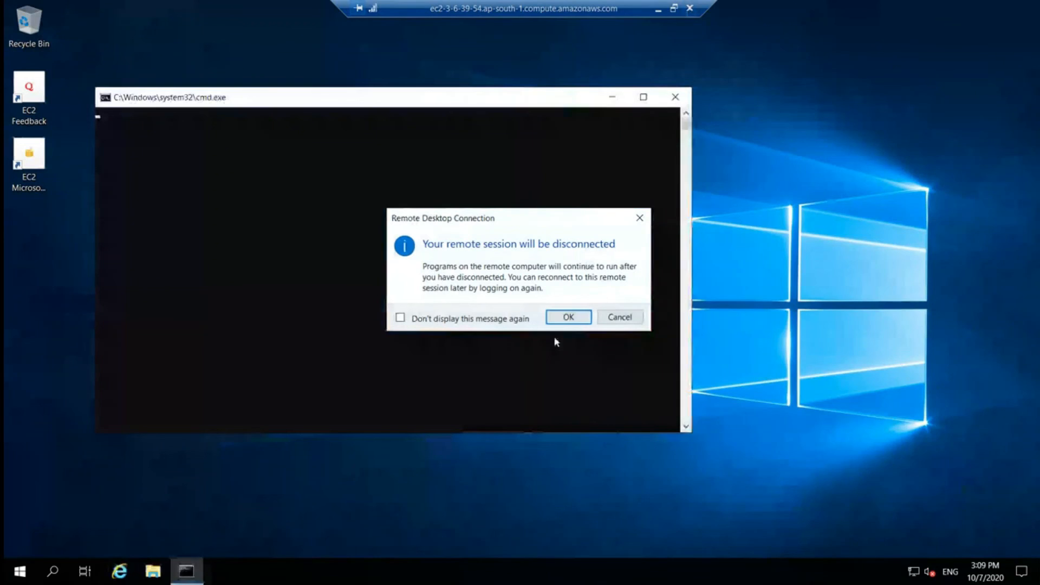
pyautogui.click(569, 317)
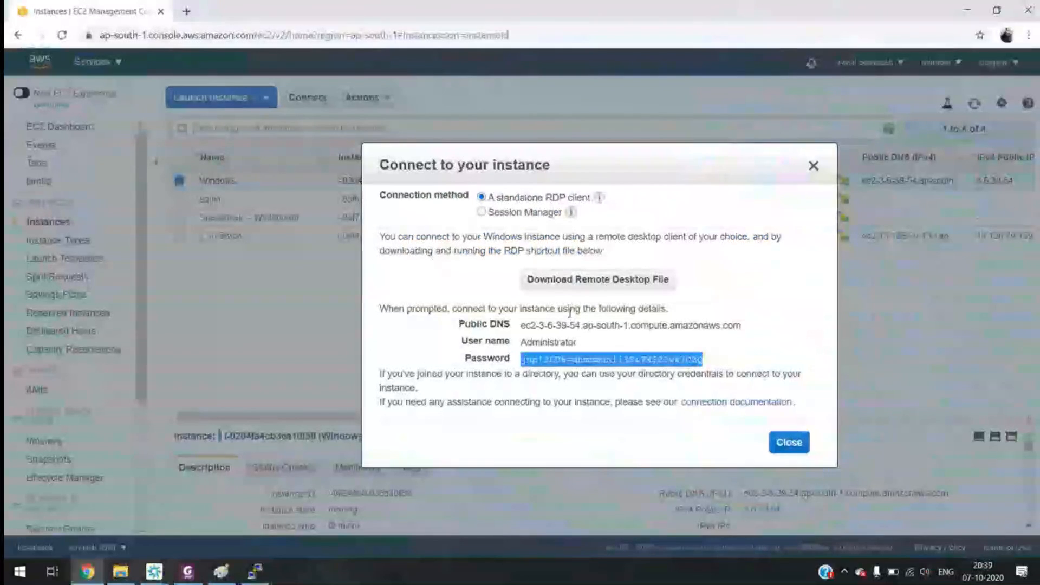
# Download the instance's remote desktop file and open it, then cancel its connection and close the instance connection dialog.
pyautogui.click(582, 282)
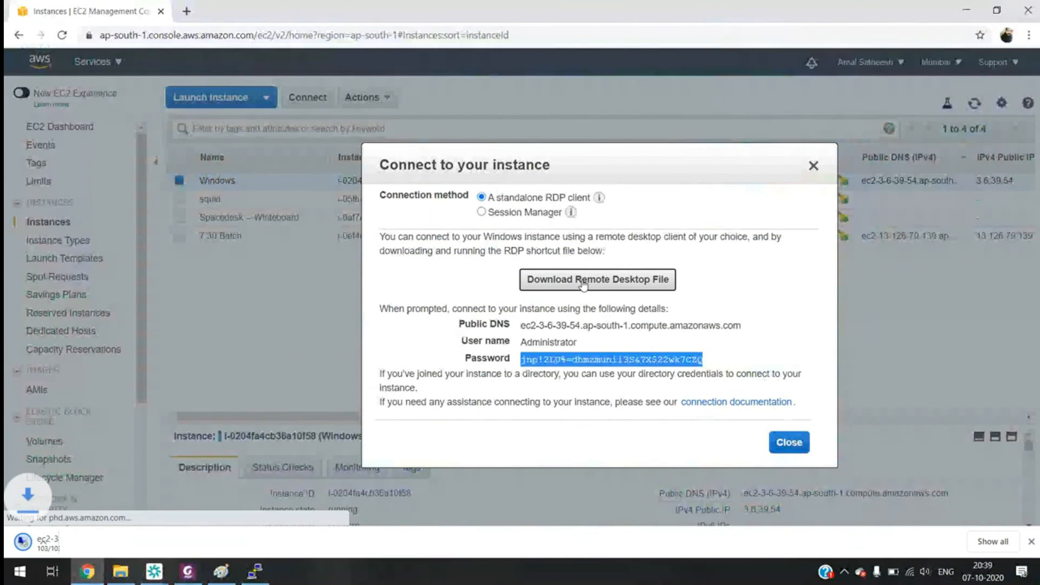
pyautogui.click(111, 550)
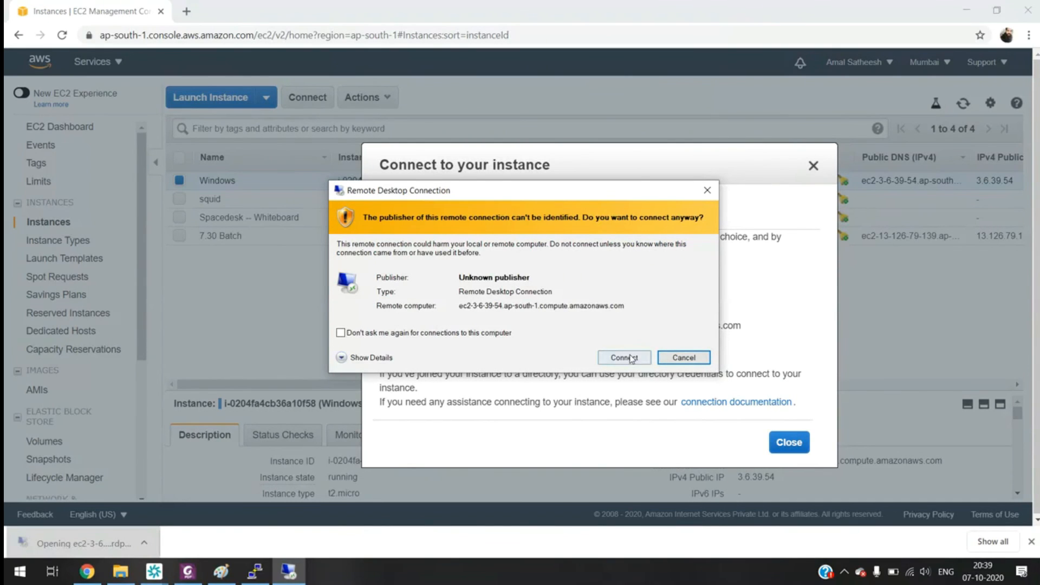
pyautogui.click(684, 357)
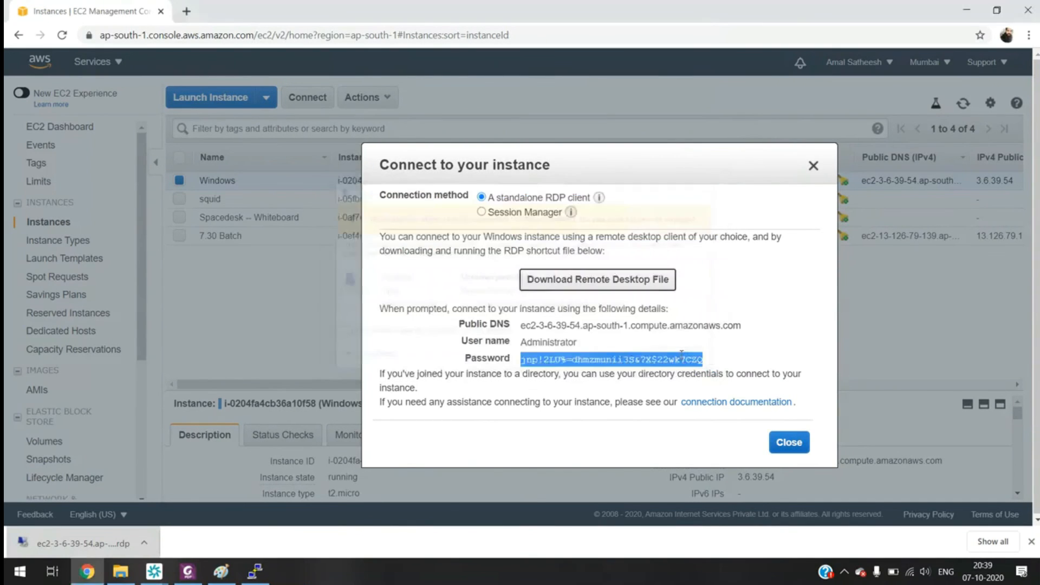
pyautogui.click(740, 309)
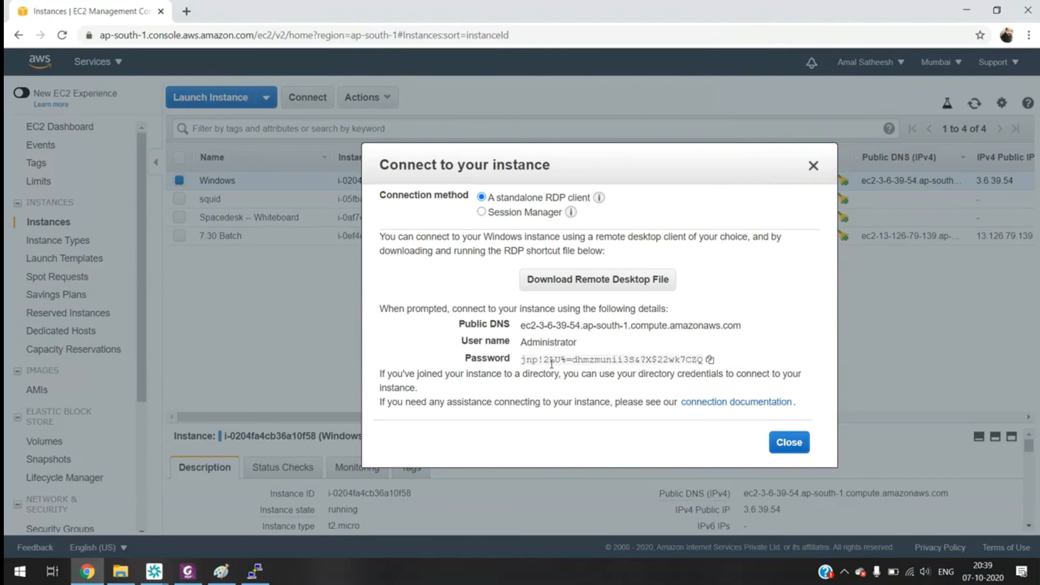
pyautogui.click(789, 443)
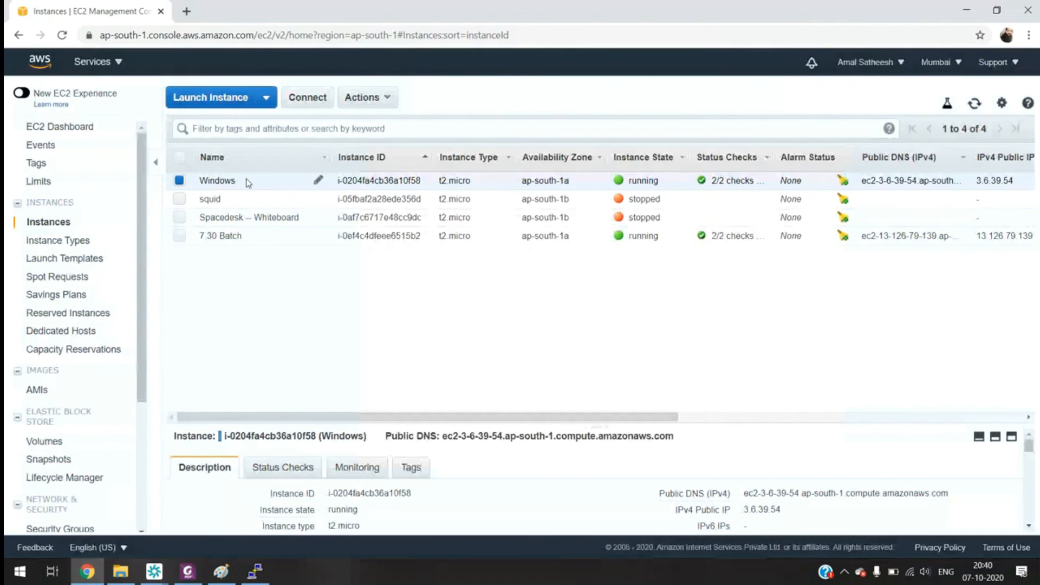
# Terminate the Windows and 7.30 Batch instances together and confirm the termination.
pyautogui.click(178, 237)
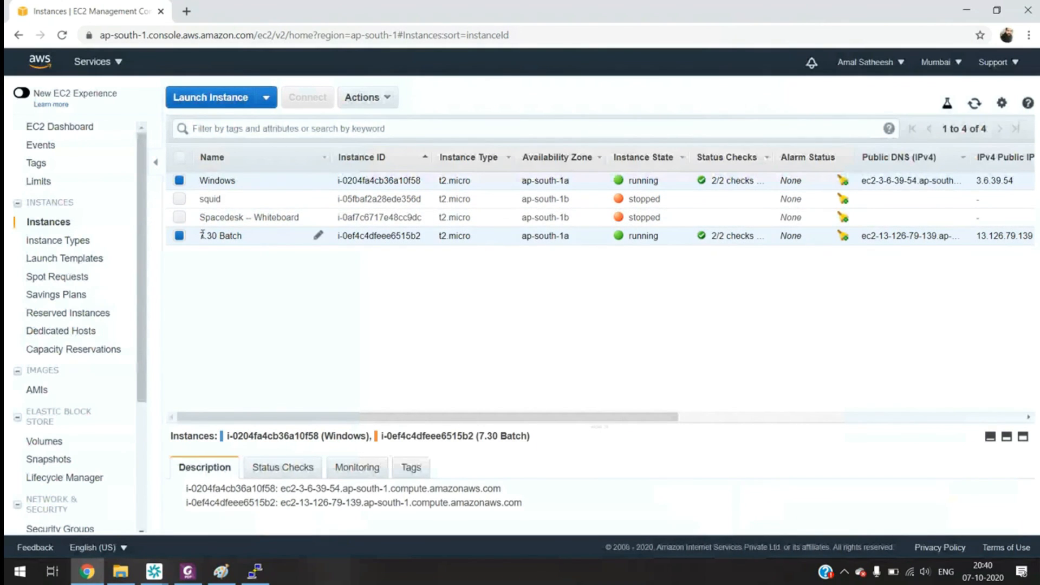
pyautogui.click(380, 102)
pyautogui.moveTo(409, 194)
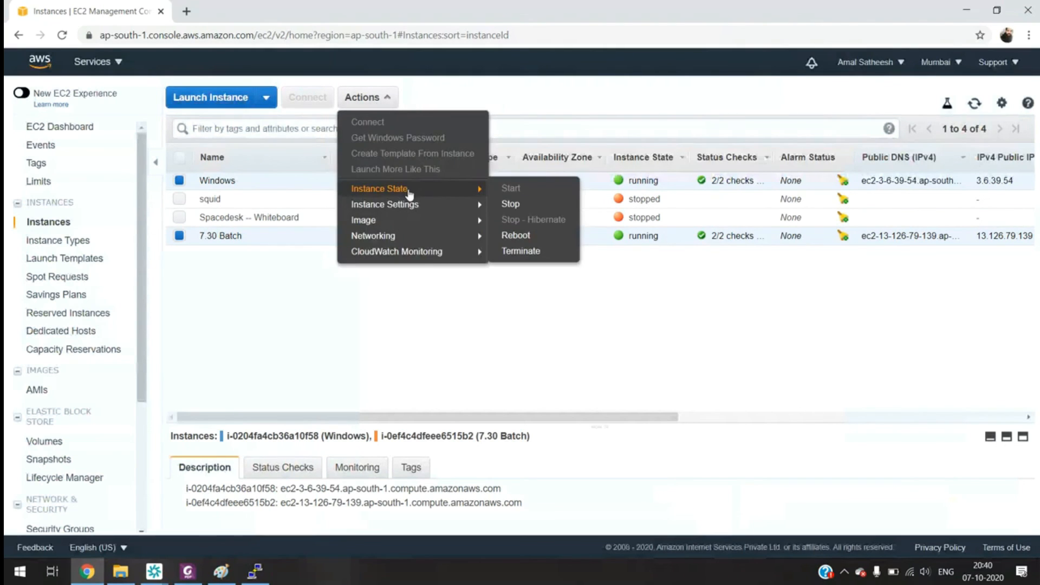
pyautogui.click(534, 255)
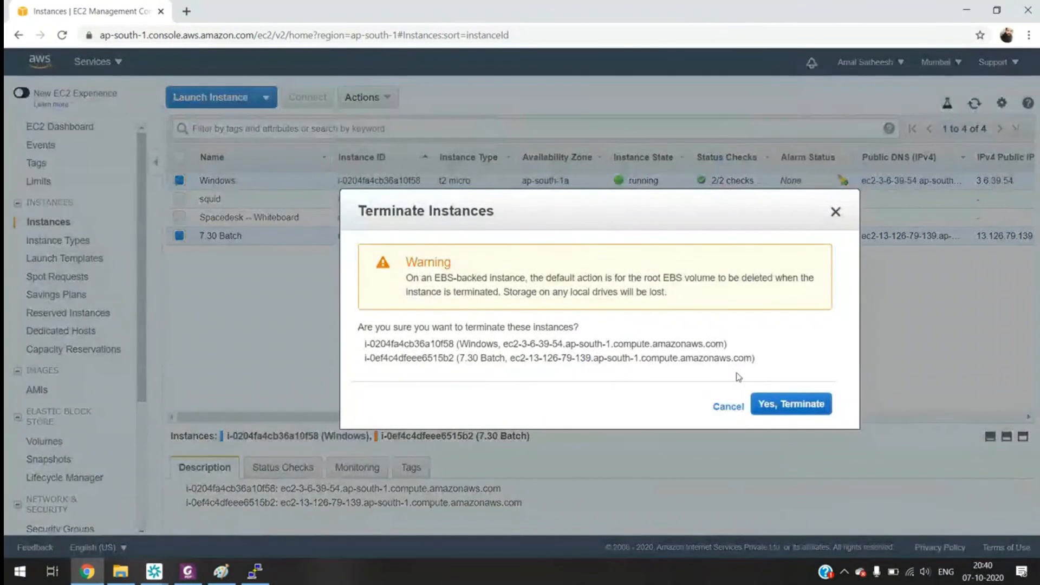
pyautogui.click(790, 406)
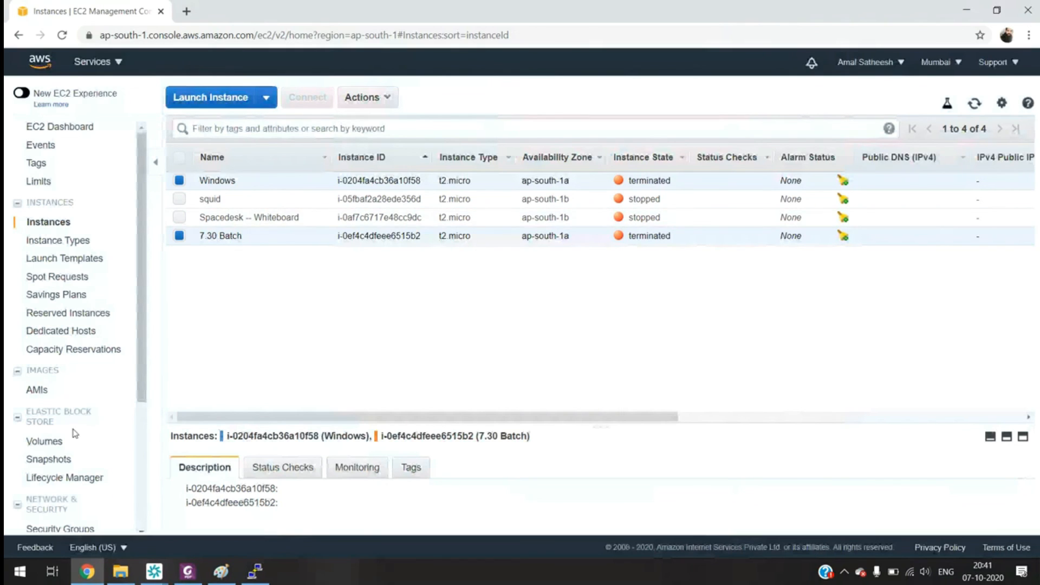
# Switch to the Amazon Chime meeting window and toggle the microphone's mute setting.
pyautogui.click(155, 572)
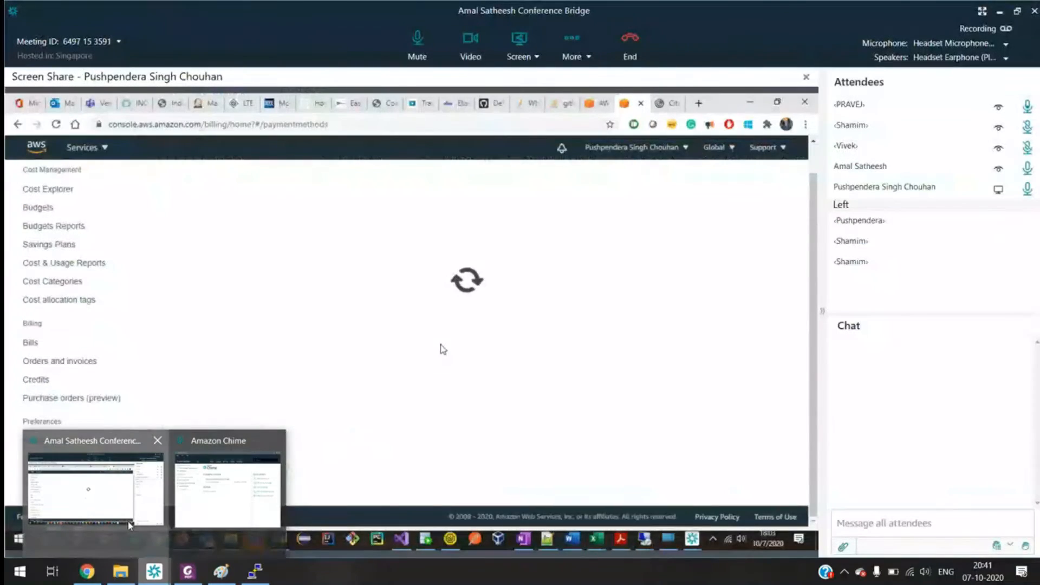
pyautogui.click(130, 525)
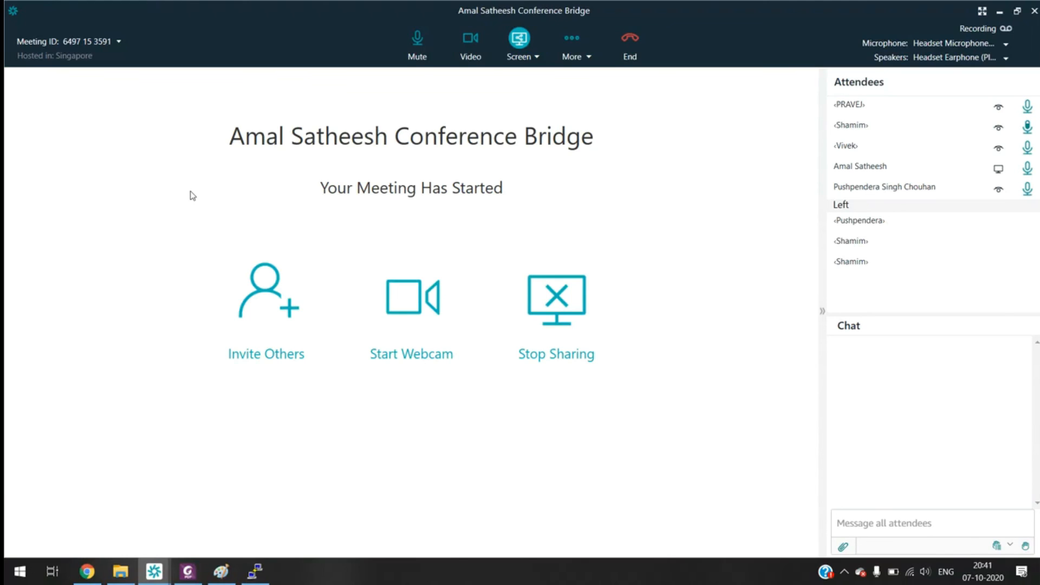
pyautogui.click(419, 37)
pyautogui.click(418, 37)
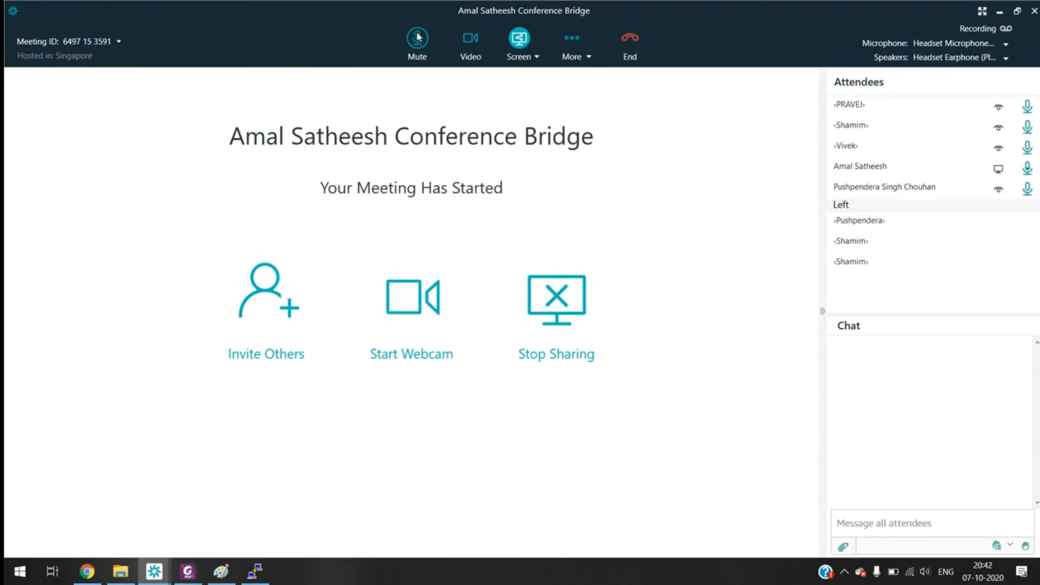